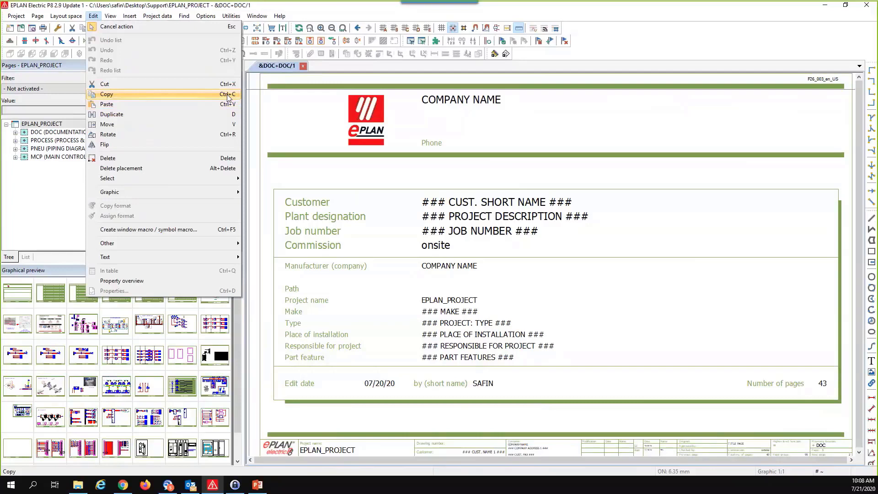
right_click(623, 34)
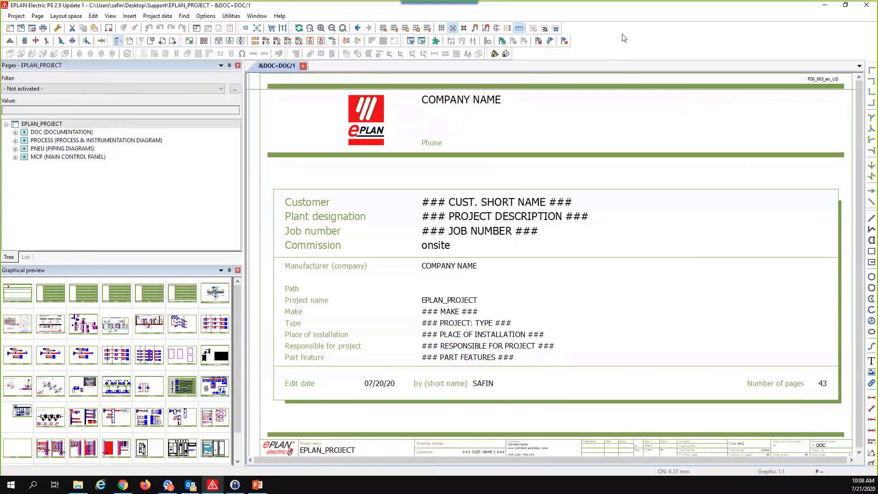
right_click(623, 34)
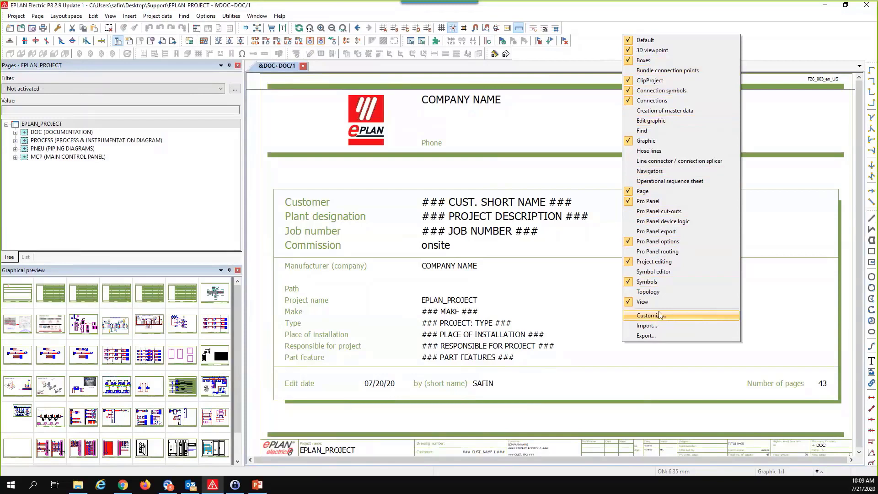
click(321, 13)
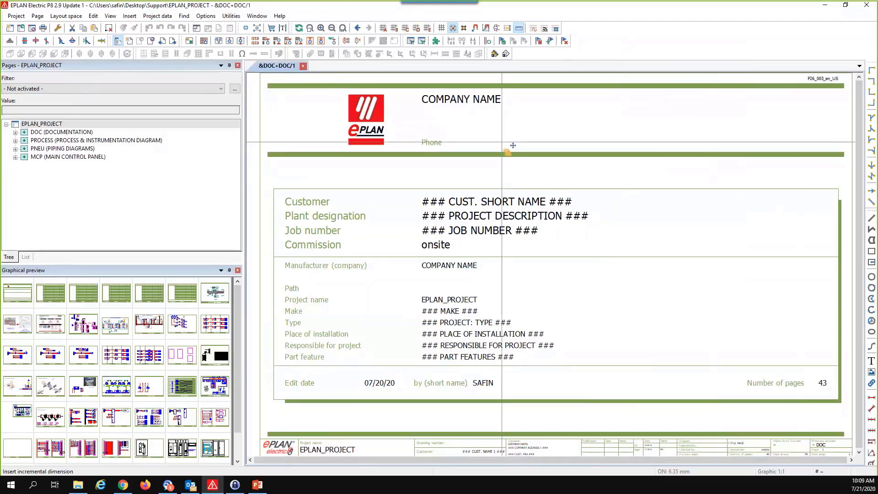
scroll(507, 151, down, 1)
Step: Expand the DOC (DOCUMENTATION) structure down to its individual pages and preview the title page
click(62, 124)
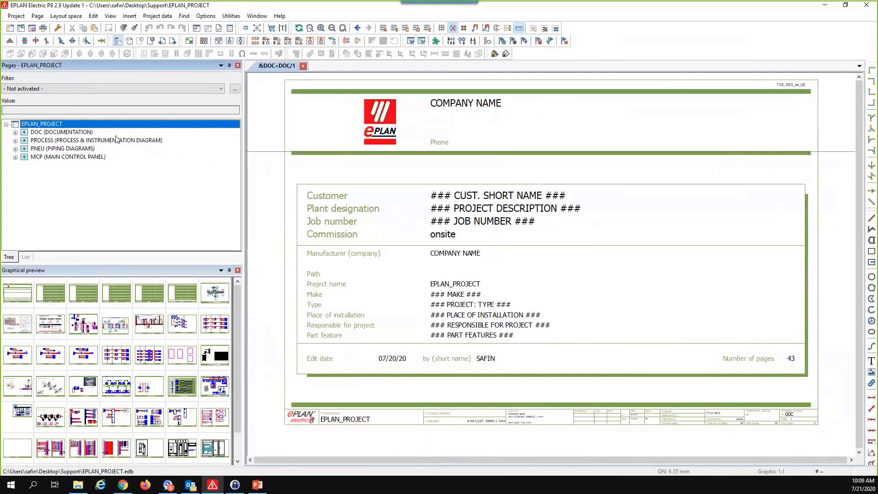
click(56, 132)
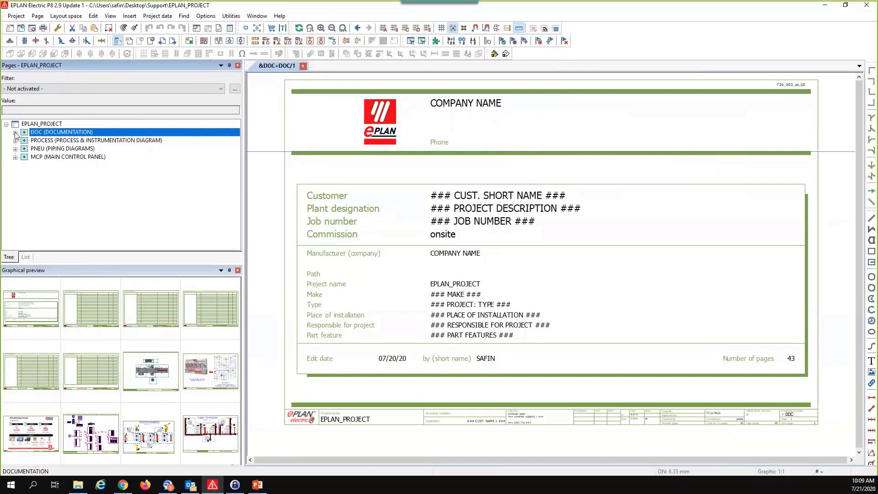
click(15, 133)
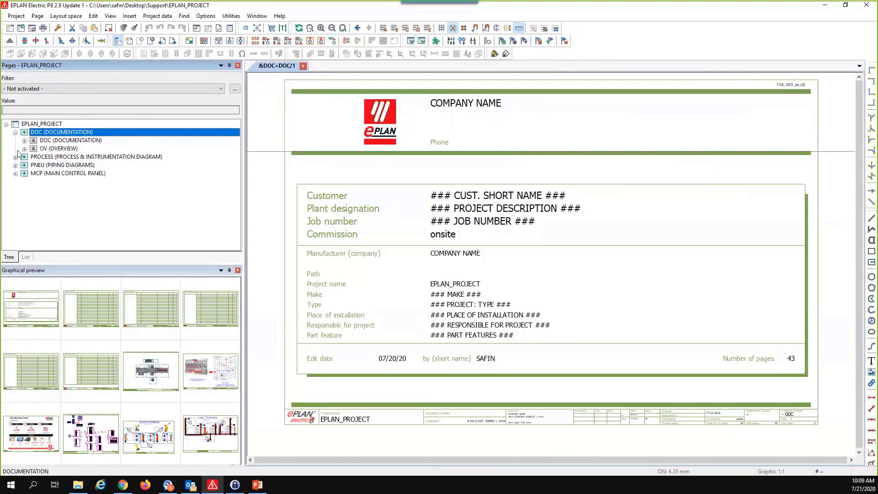
click(25, 141)
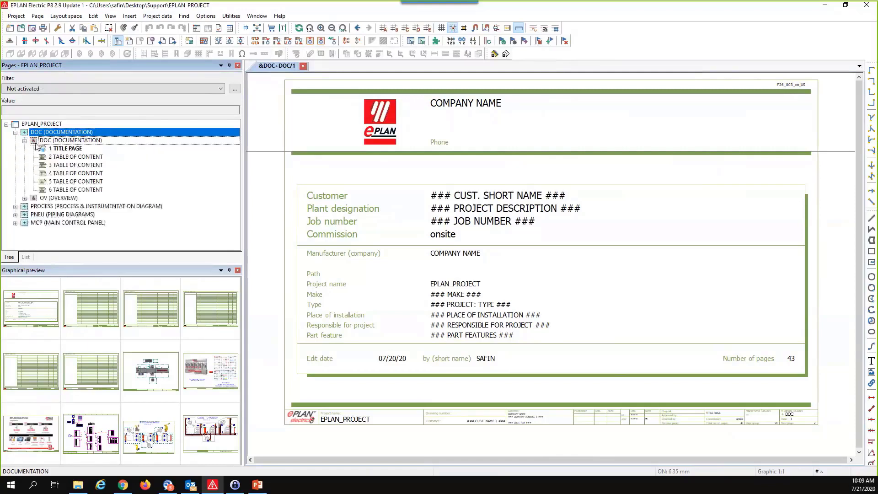
click(69, 149)
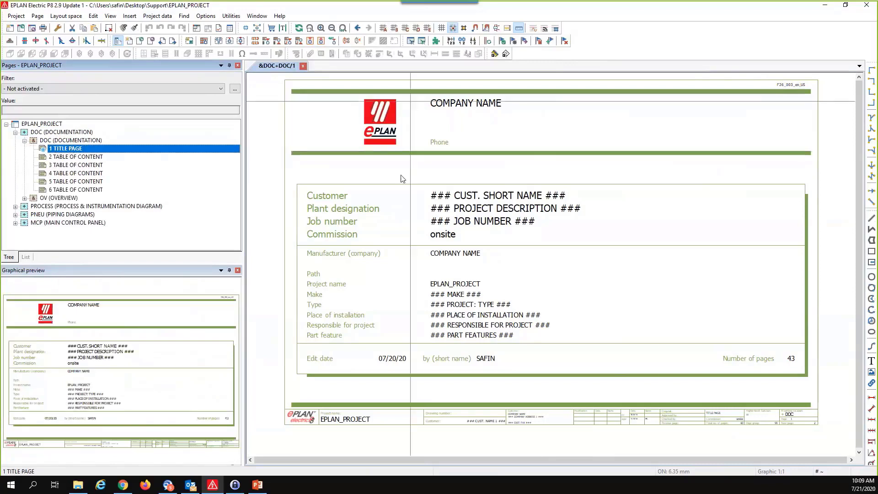
Step: View table of content pages 2 and 3, and return to page 1 TITLE PAGE
click(64, 157)
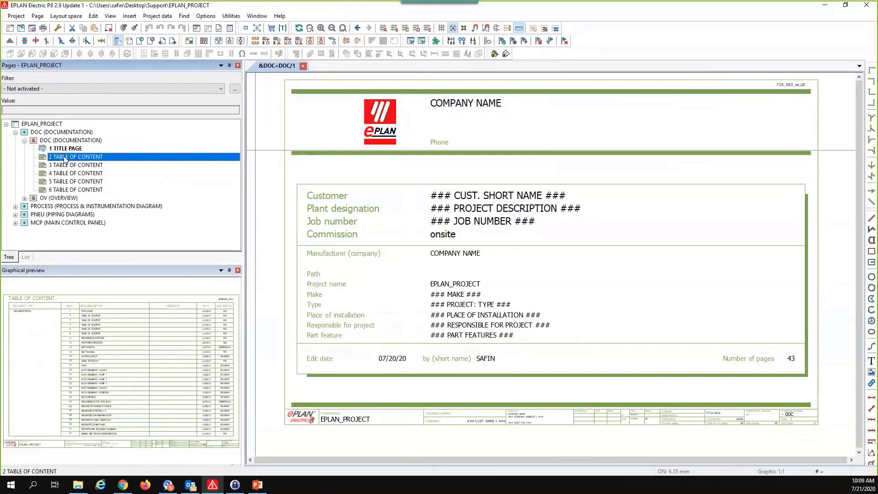
double_click(46, 161)
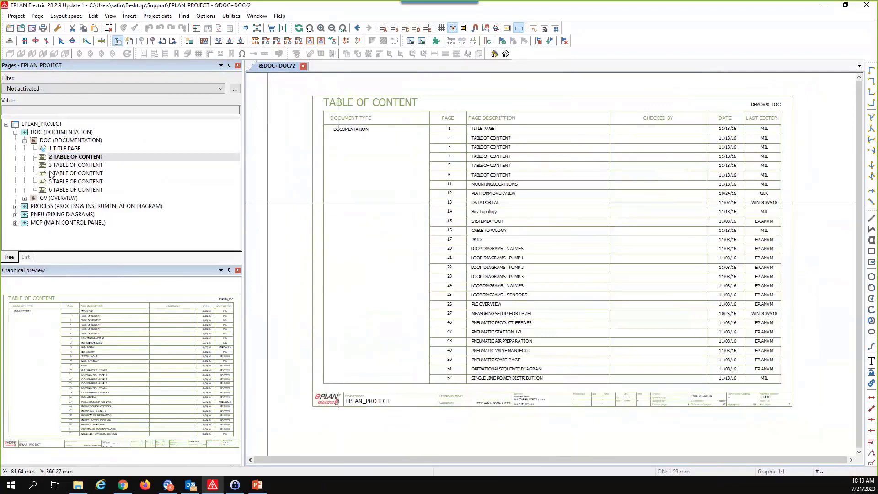
click(44, 166)
double_click(43, 165)
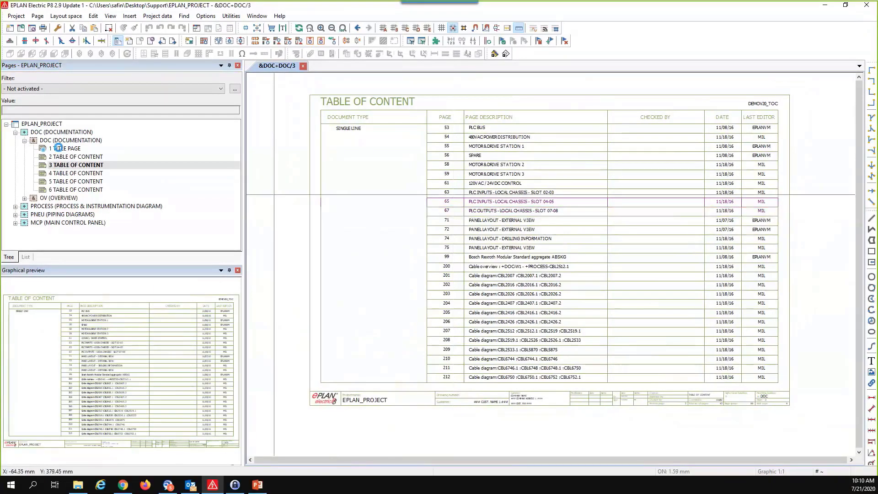
double_click(58, 148)
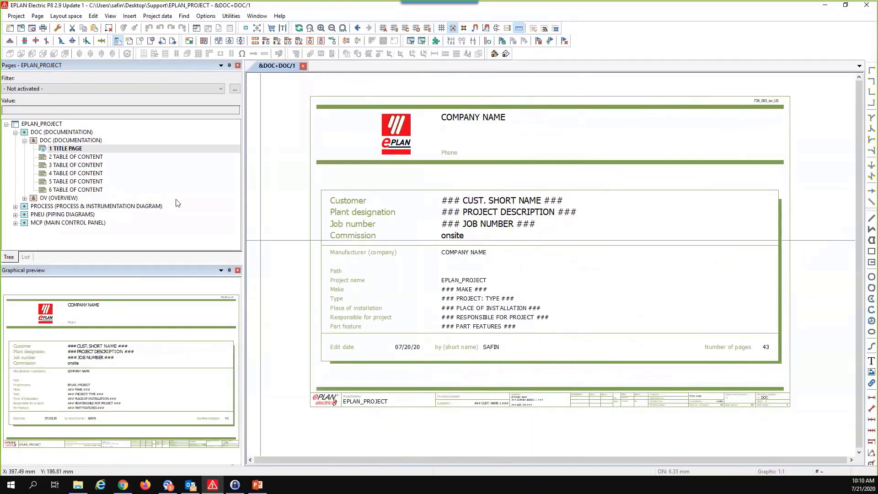
Step: Set the company name to EPLAN in the properties of EPLAN_PROJECT
right_click(43, 123)
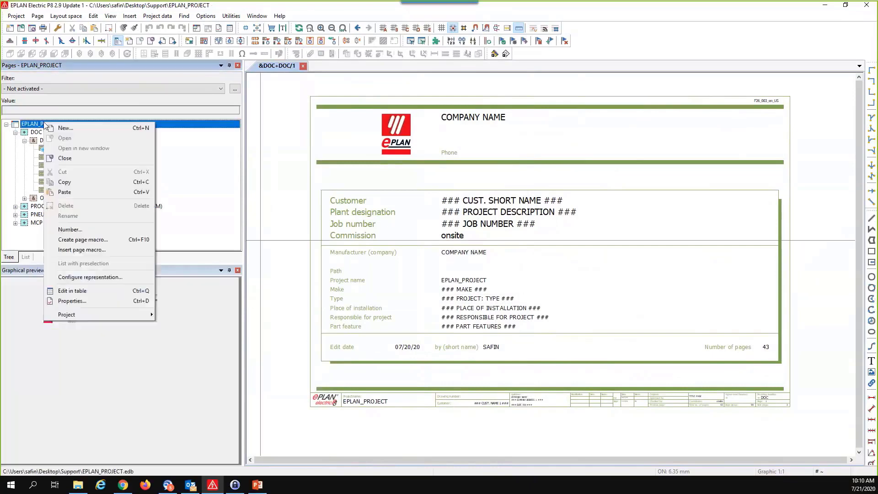
click(100, 298)
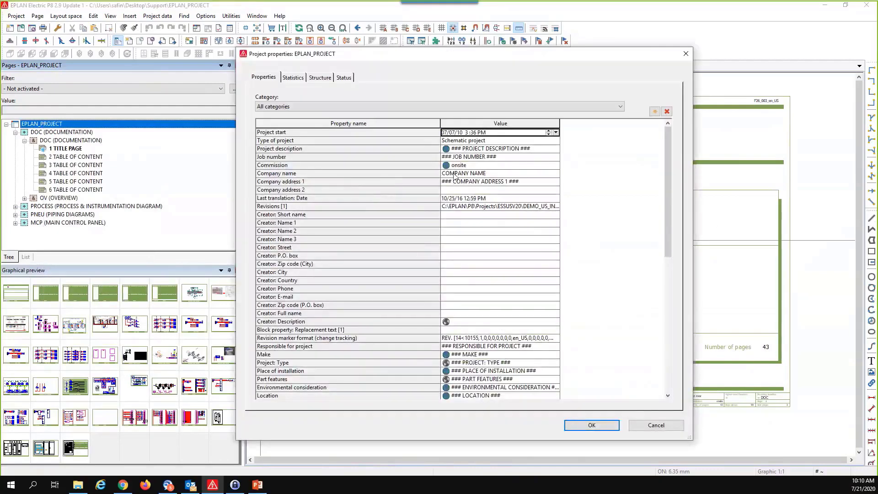
click(455, 174)
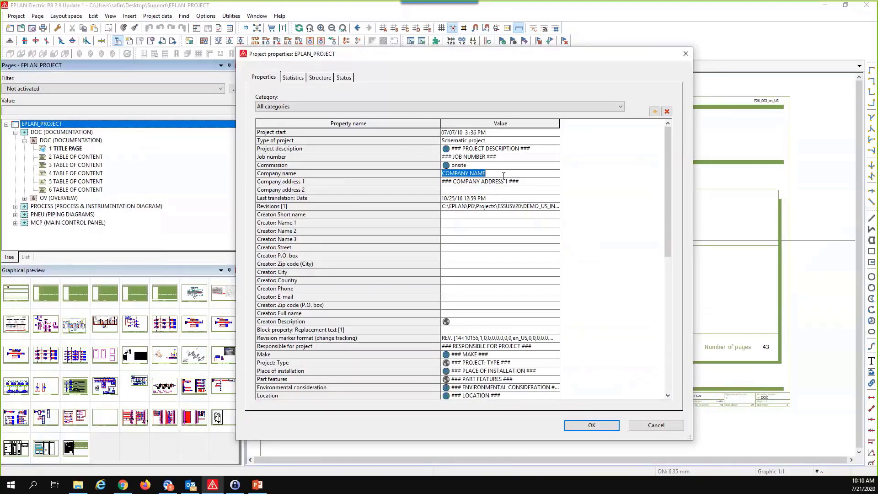
text(EPLAN)
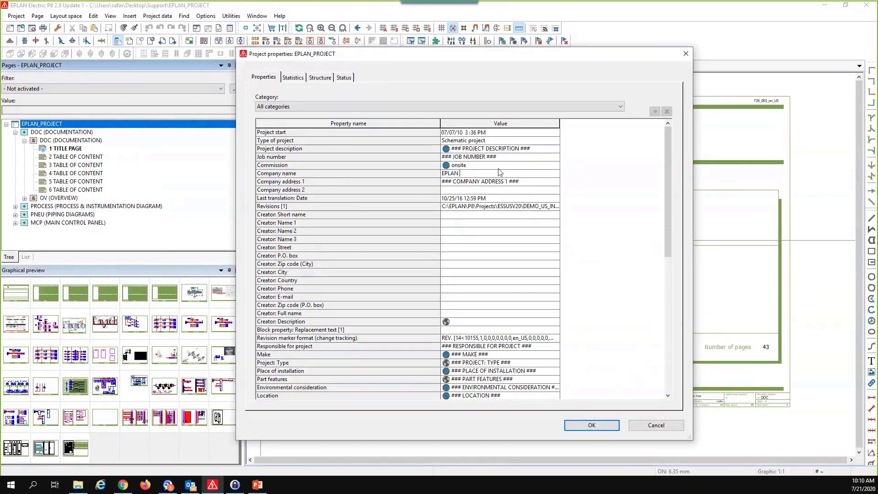
click(592, 425)
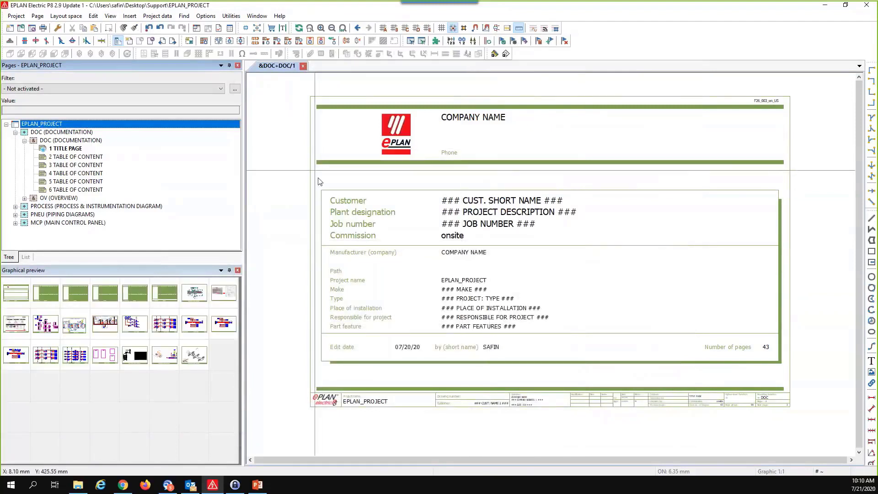
Step: Examine the company name in the title page's header, manufacturer entry and title block
scroll(450, 165, down, 1)
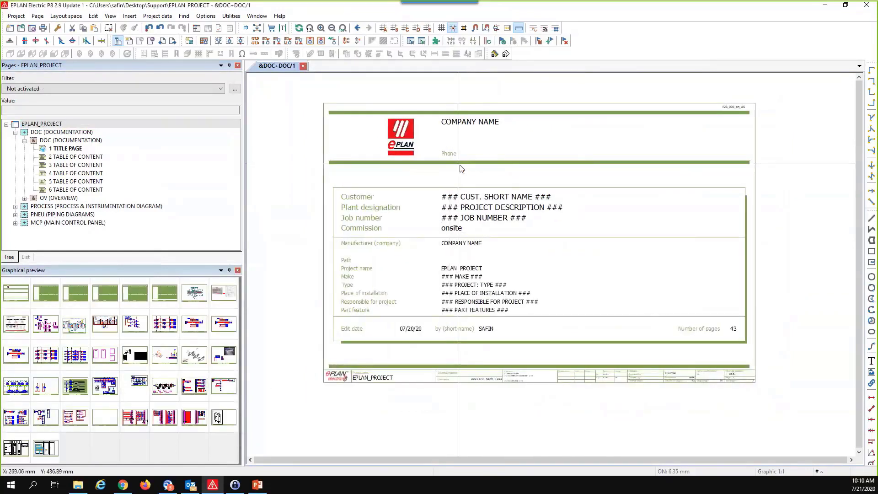
click(84, 125)
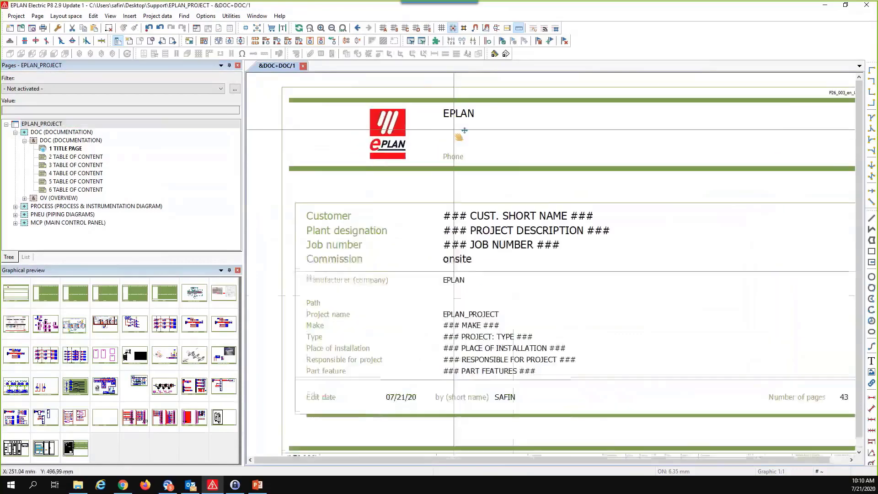
scroll(509, 280, up, 1)
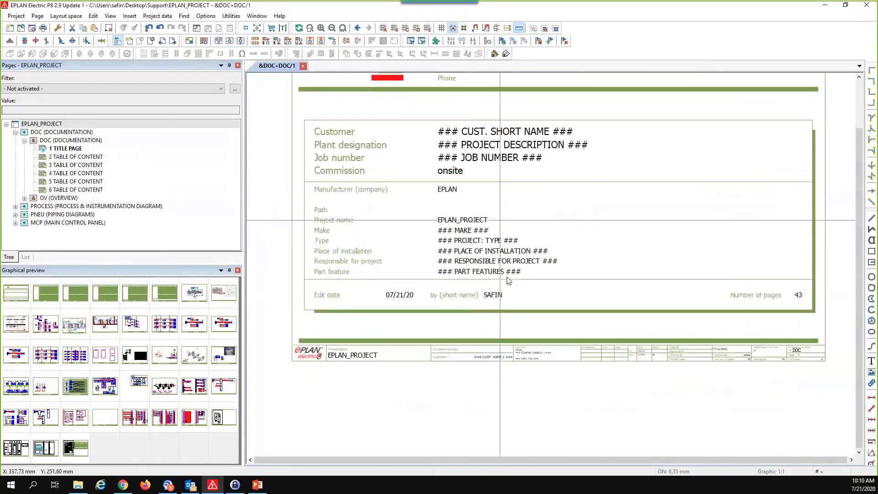
scroll(508, 280, up, 3)
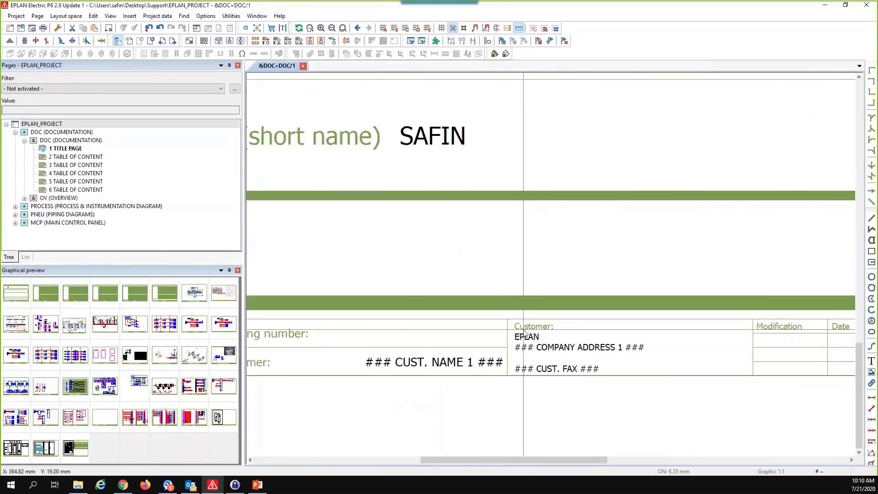
scroll(636, 398, down, 1)
scroll(636, 398, down, 1)
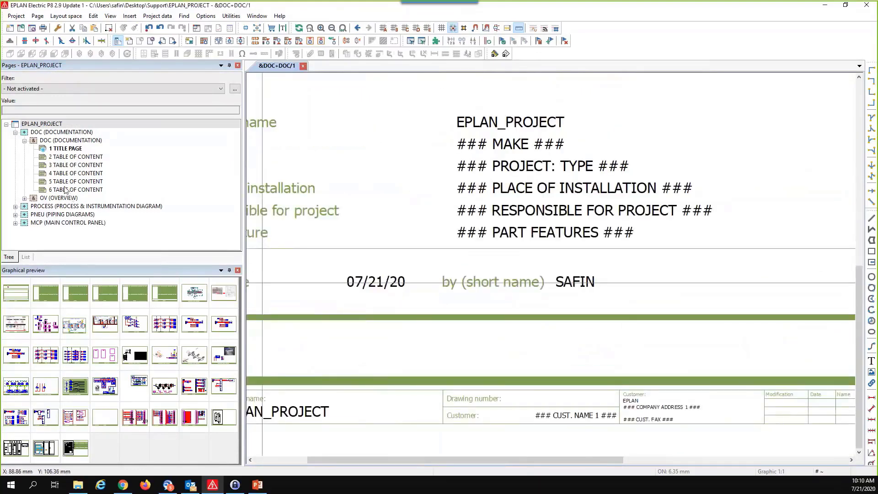
Step: Open page 6 TABLE OF CONTENT and examine the company name in its title block
click(73, 189)
scroll(513, 252, down, 1)
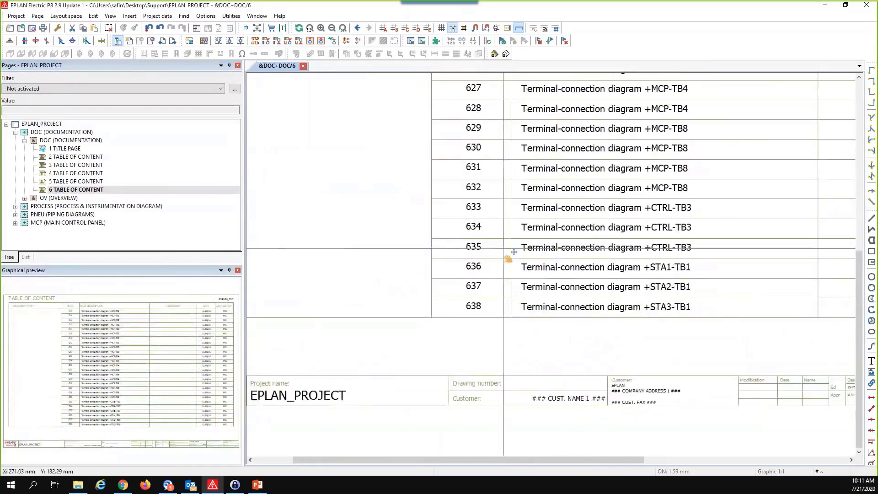
scroll(513, 252, down, 1)
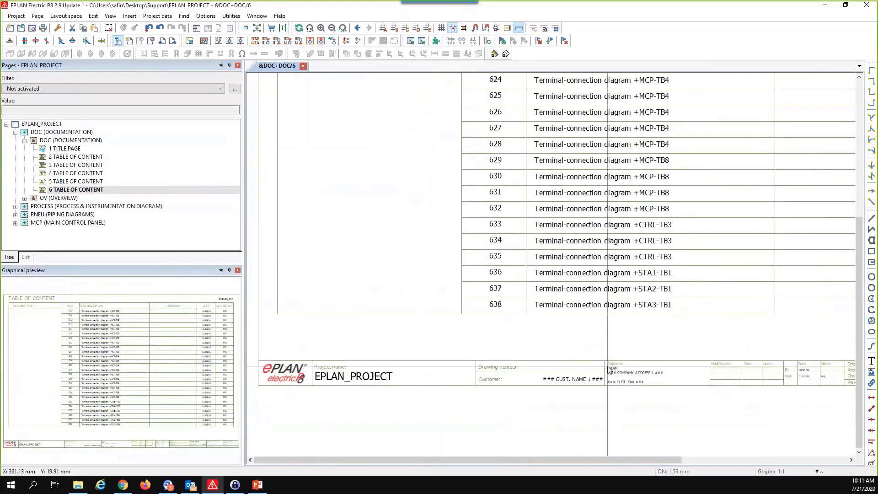
scroll(609, 370, down, 3)
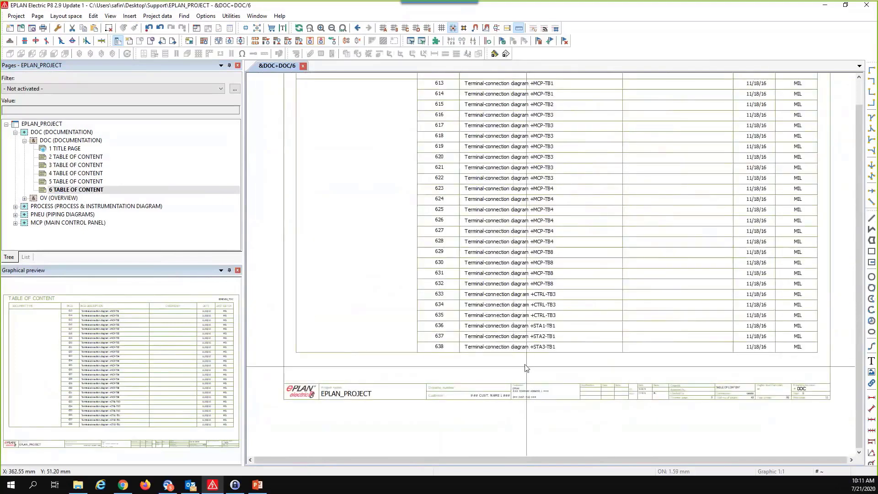
scroll(364, 242, down, 1)
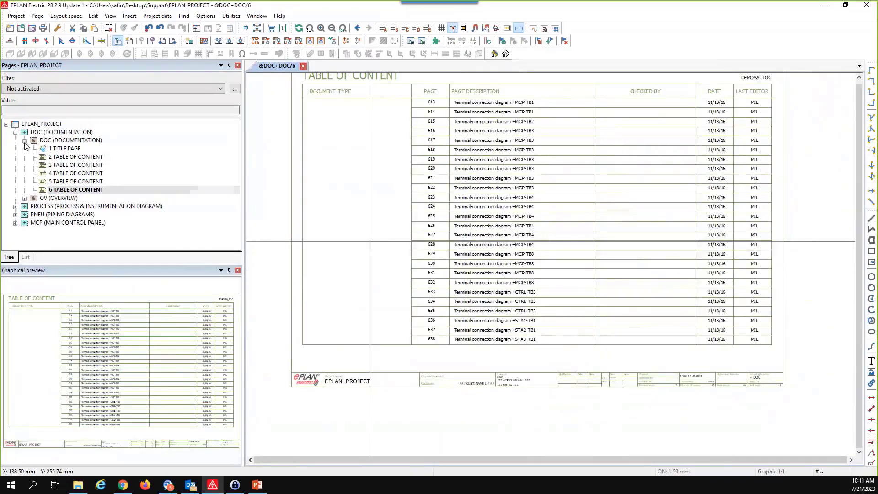
Step: Collapse the DOC structure and expand MCP (MAIN CONTROL PANEL) down to the ML (MULTI LINE SCHEMATIC) pages
click(24, 140)
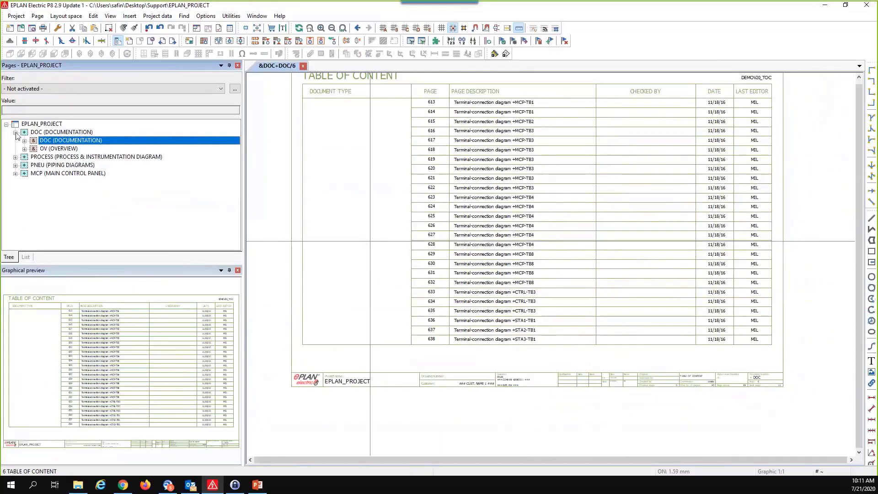
click(15, 132)
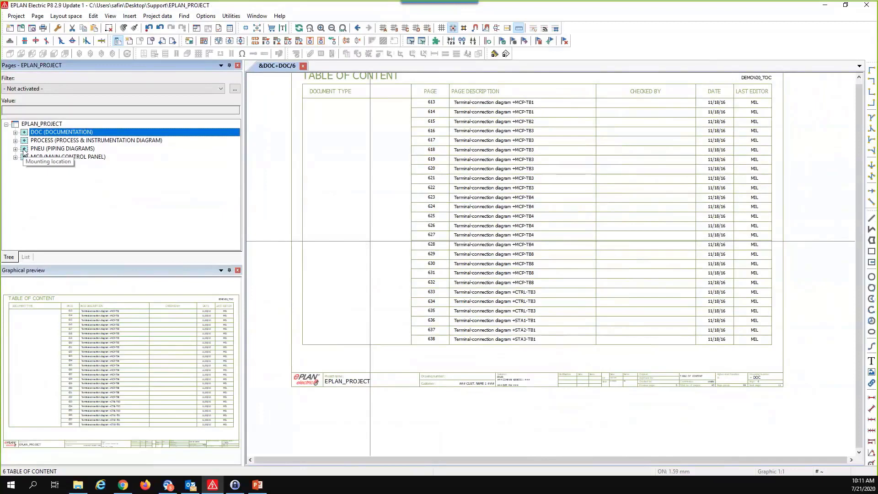
click(15, 157)
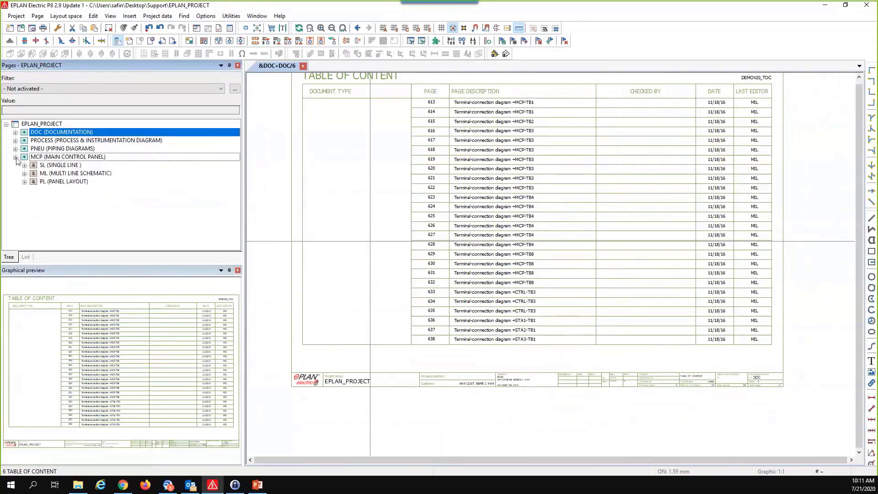
click(24, 174)
click(63, 165)
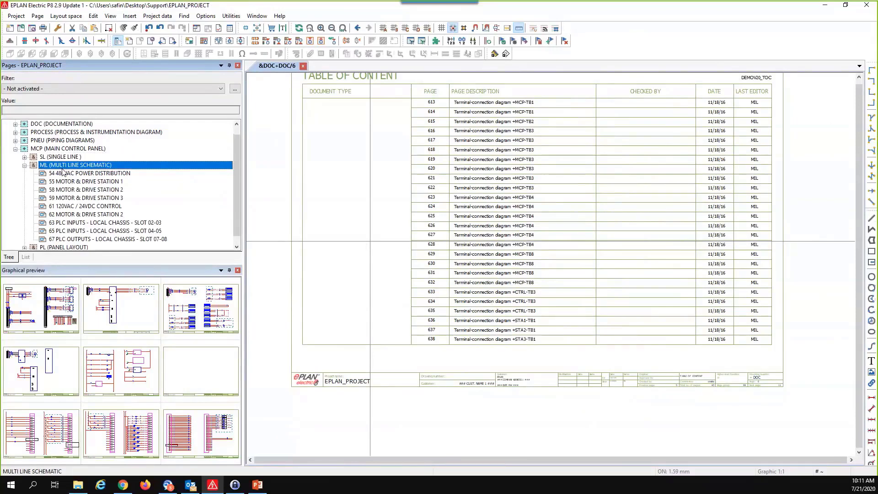
right_click(65, 166)
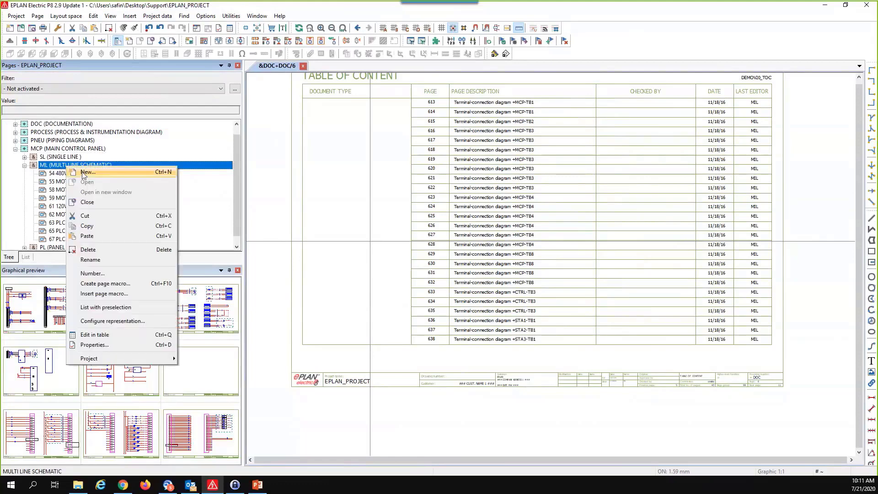
click(81, 171)
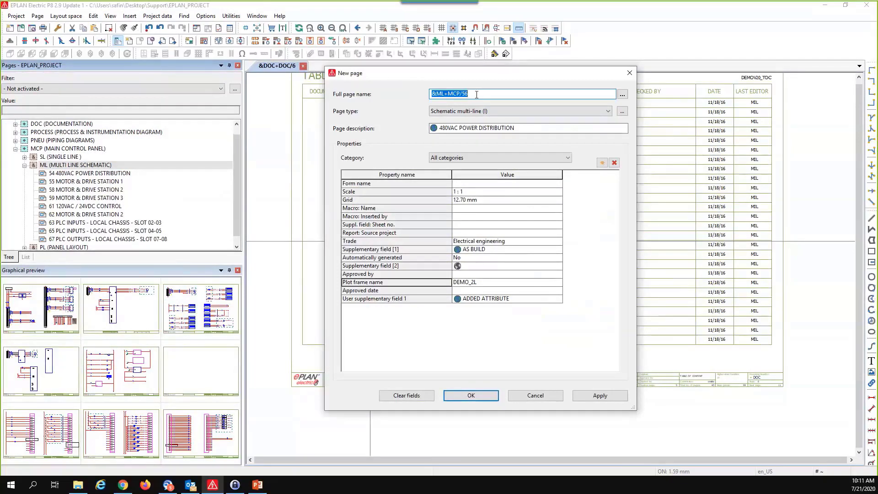
drag(461, 94, 468, 95)
click(535, 396)
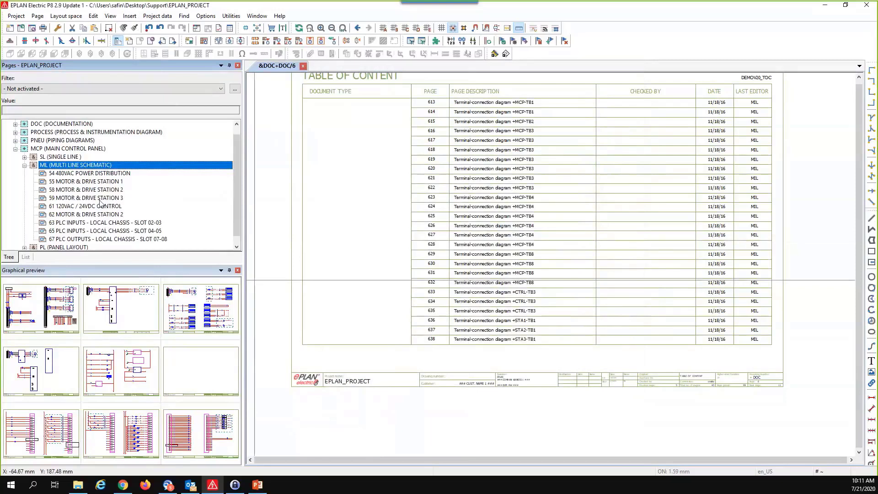
Step: Create a new multi-line schematic page &ML+MCP/64 based on page 61, with the page description Motors
click(91, 213)
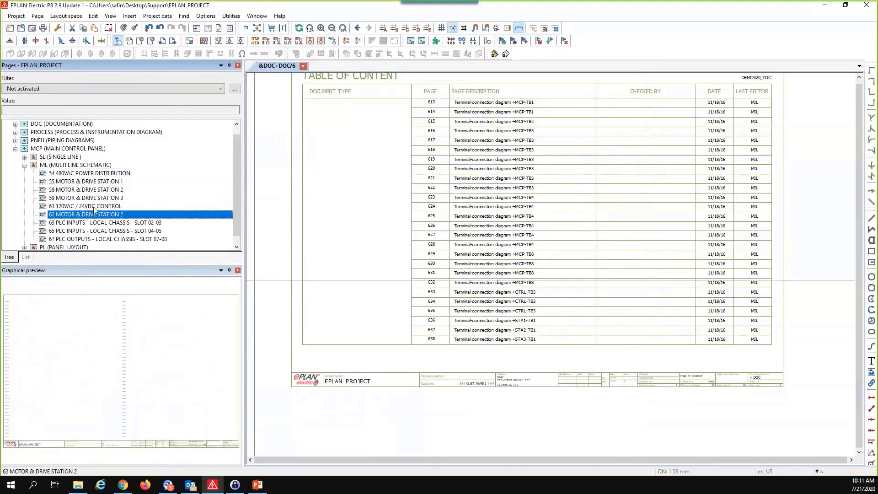
click(92, 206)
right_click(93, 205)
click(114, 212)
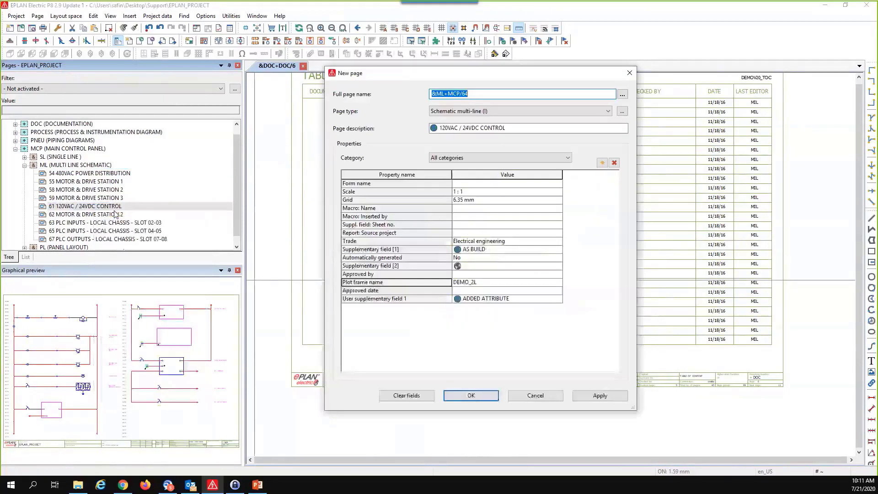
click(469, 95)
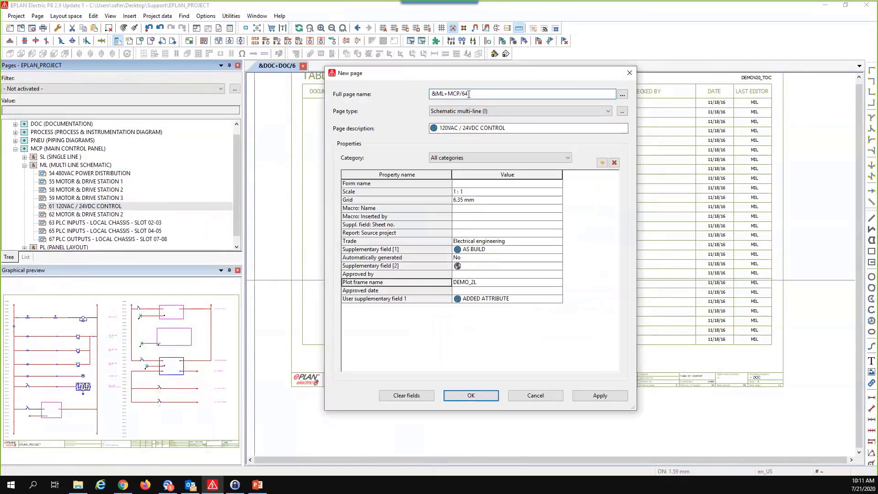
double_click(464, 94)
drag(509, 128, 422, 119)
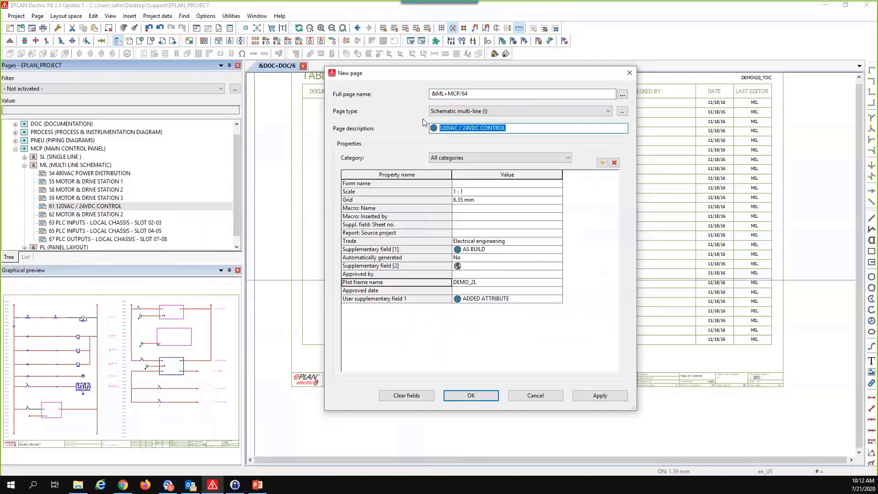
text(Moto)
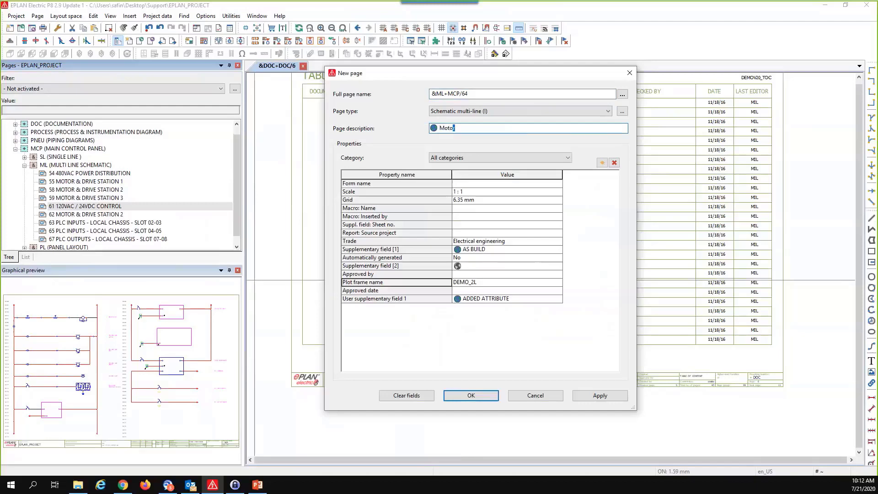
text(rs)
click(471, 395)
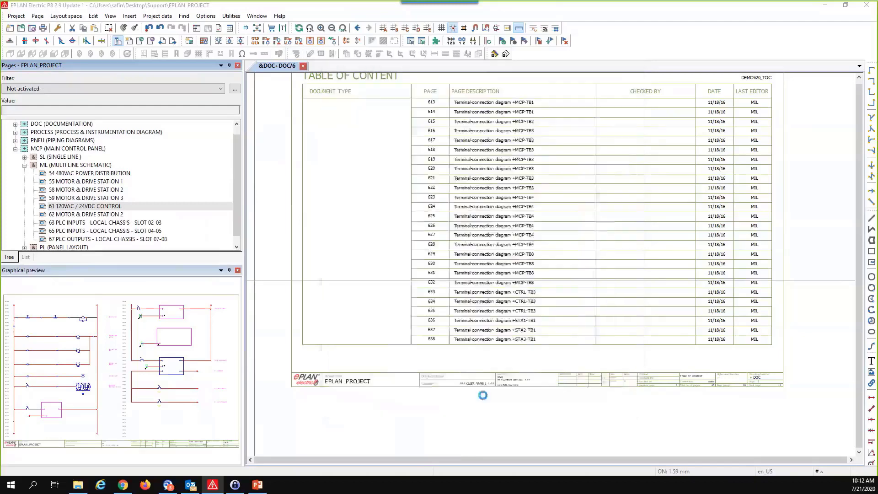
Step: Examine the customer entry and title block of the new page 64, along with its overall layout
middle_drag(454, 243, 468, 245)
scroll(469, 245, up, 1)
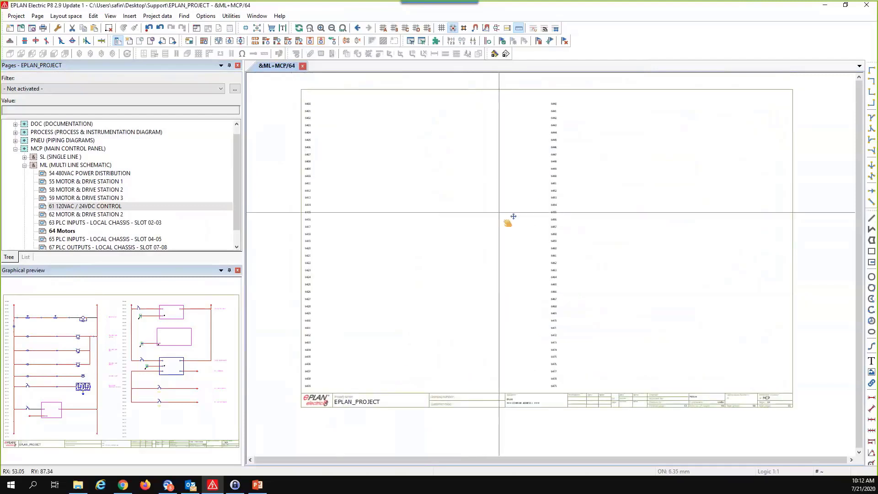
scroll(539, 215, up, 2)
scroll(566, 409, up, 6)
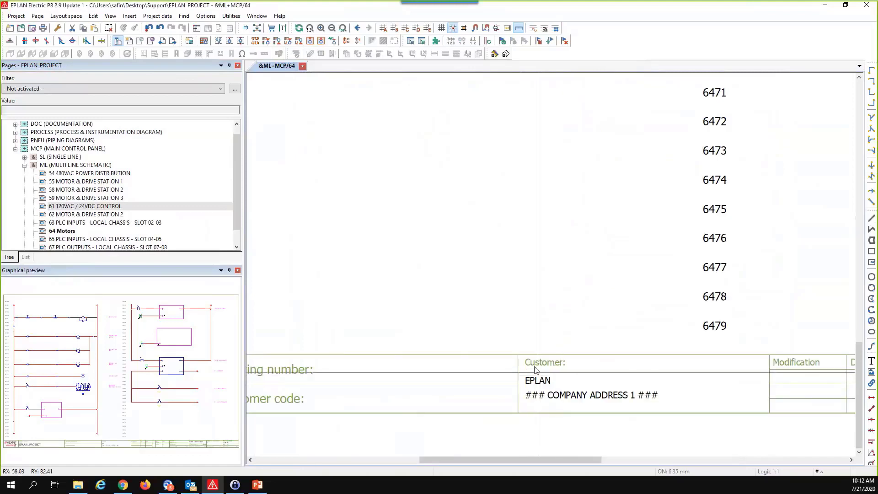
scroll(526, 327, down, 4)
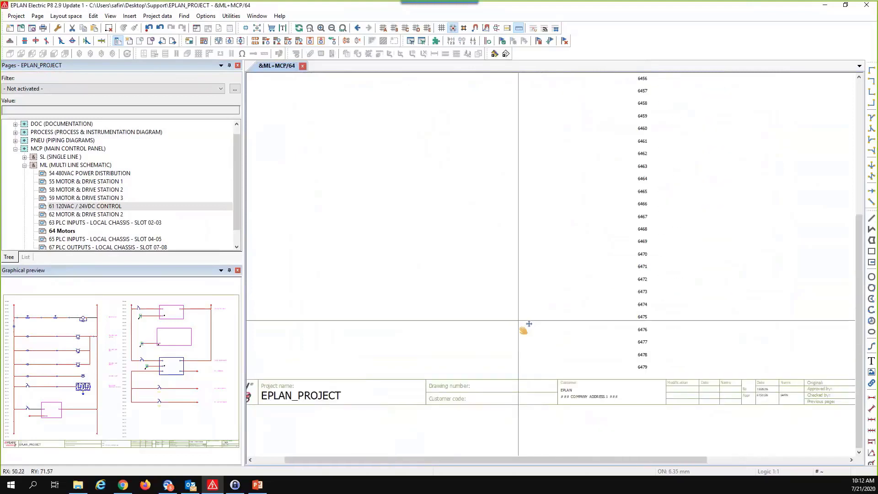
scroll(529, 324, down, 3)
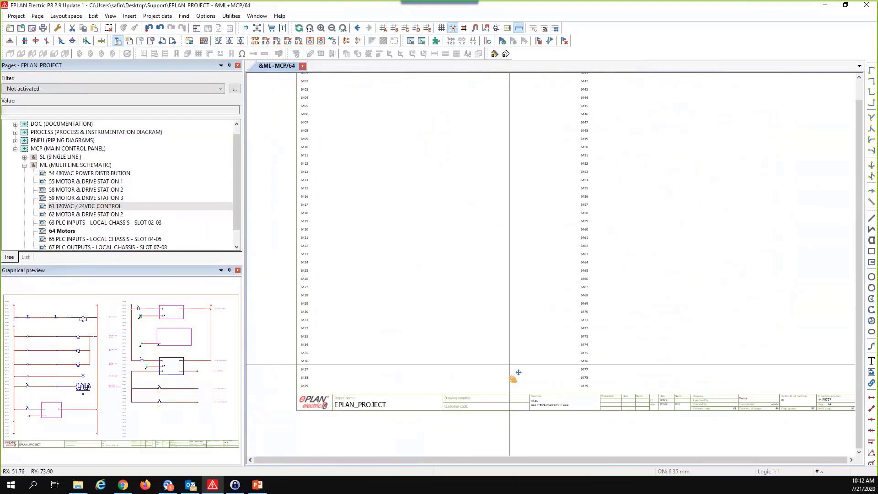
scroll(518, 373, down, 2)
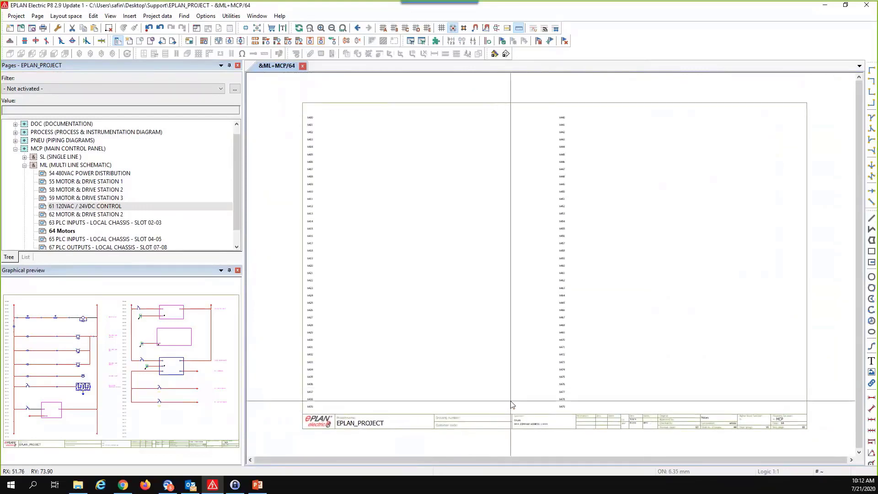
middle_drag(395, 242, 391, 239)
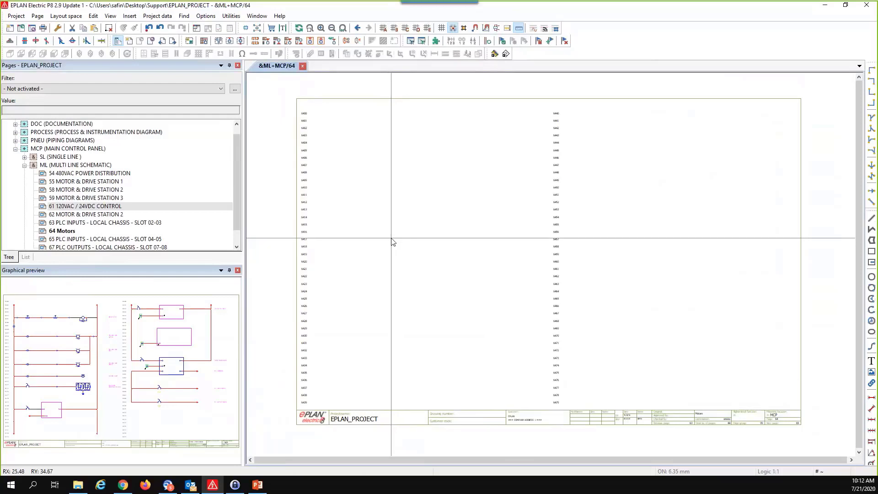
Step: Start inserting a symbol and compare the NFPA, IEC, graphics and special symbol libraries
click(129, 16)
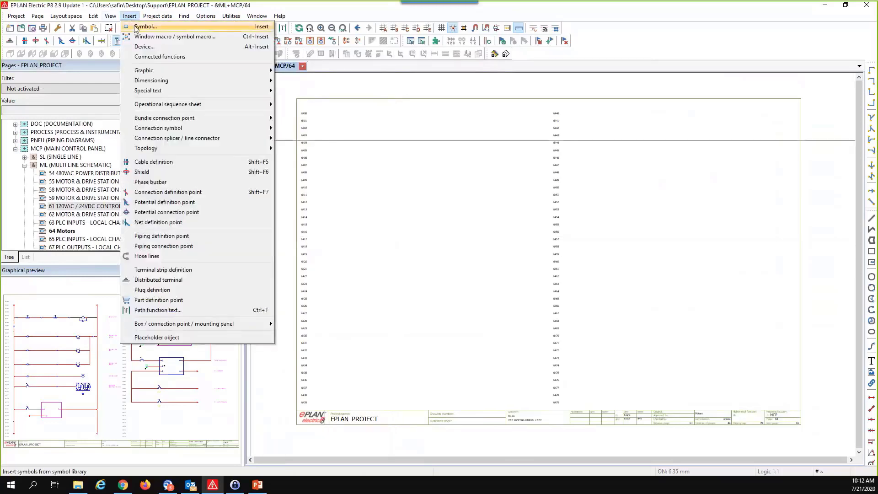
click(134, 26)
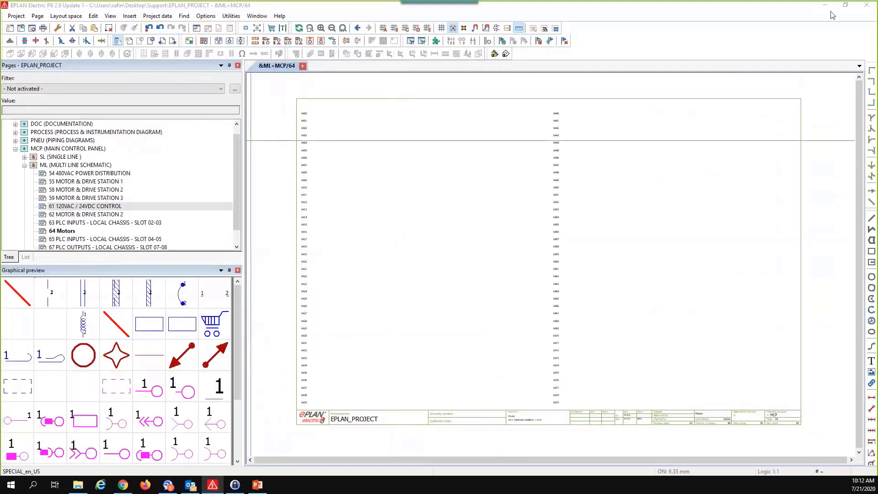
key(Insert)
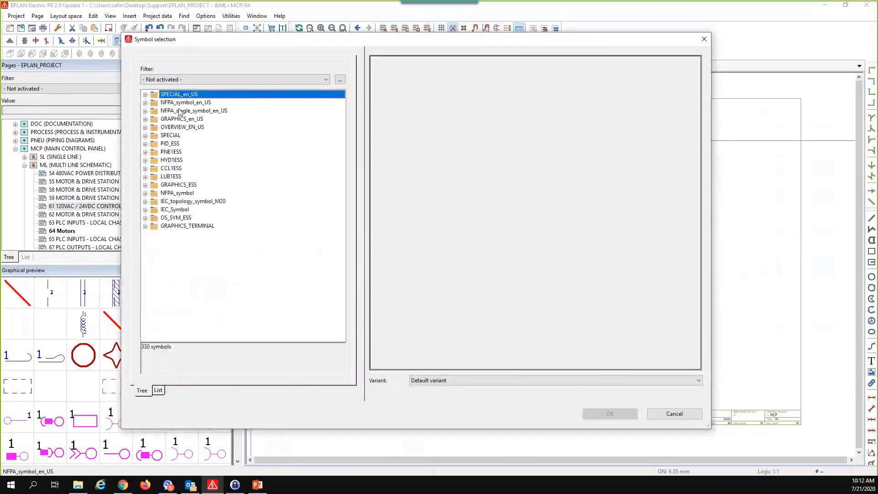
click(185, 102)
click(178, 111)
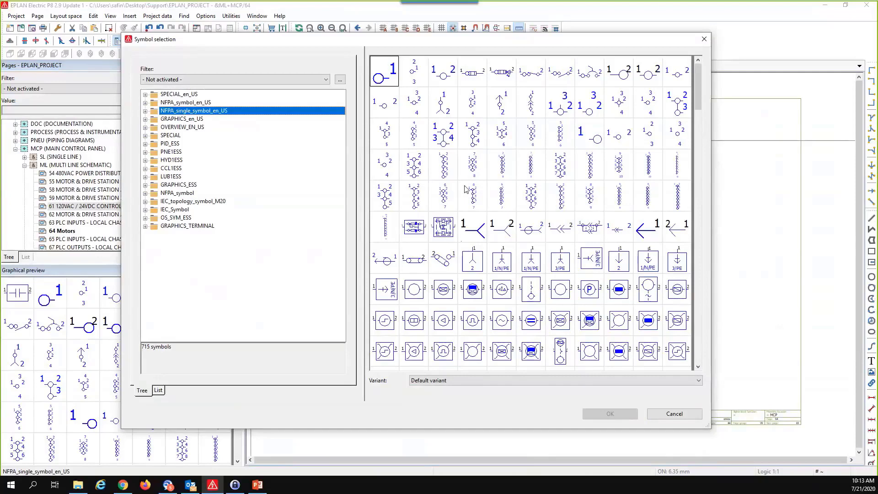
click(167, 103)
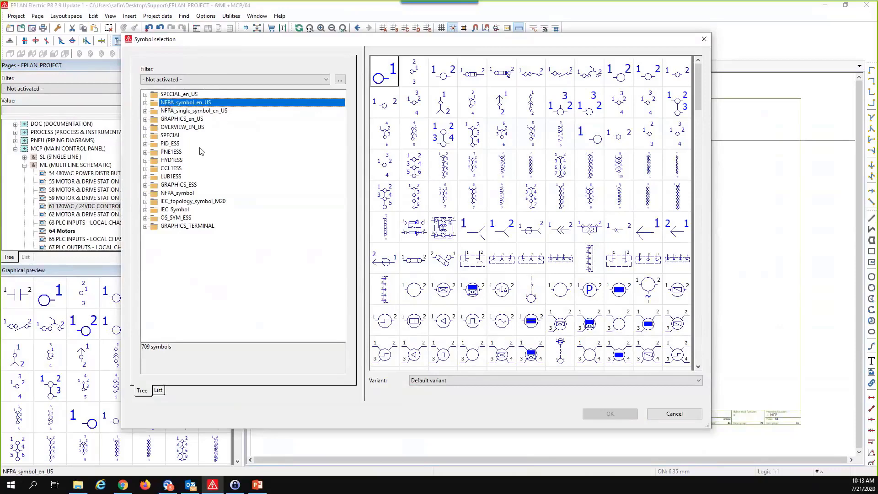
click(176, 194)
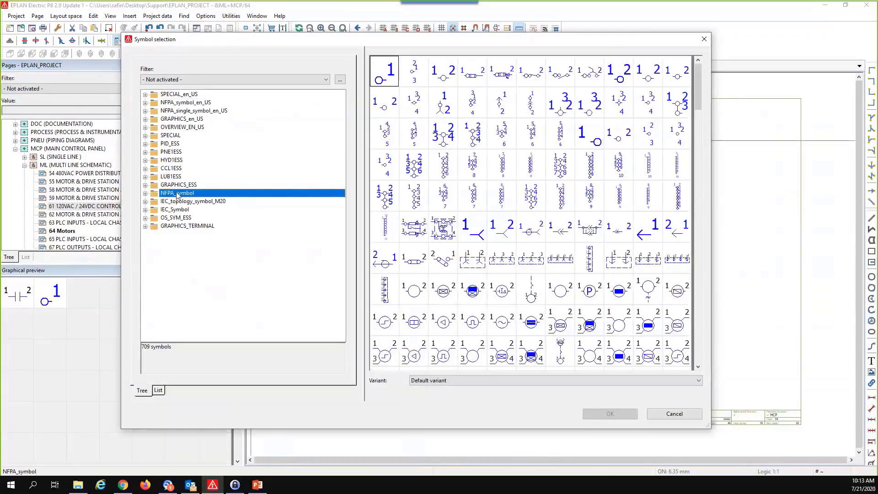
click(179, 210)
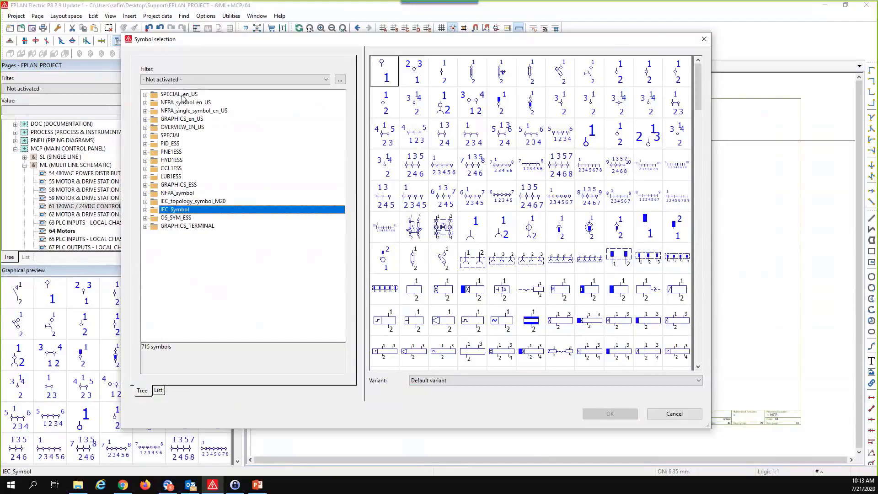
click(178, 119)
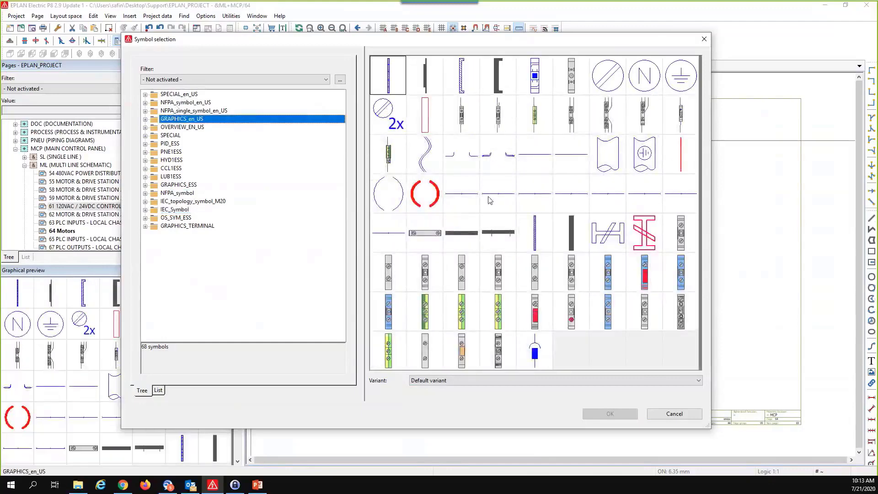
click(182, 94)
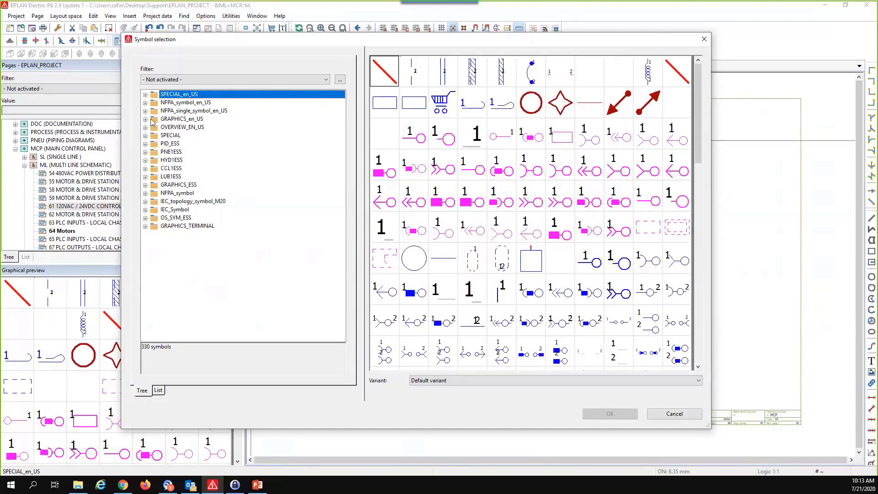
Step: Expand NFPA_symbol_en_US through Electrical engineering and Power consumers, and show the Motor symbols
click(145, 103)
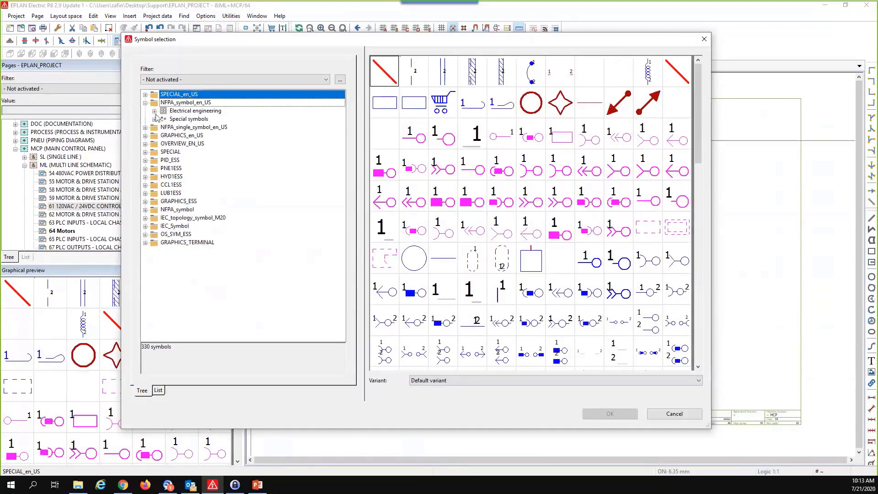
click(155, 112)
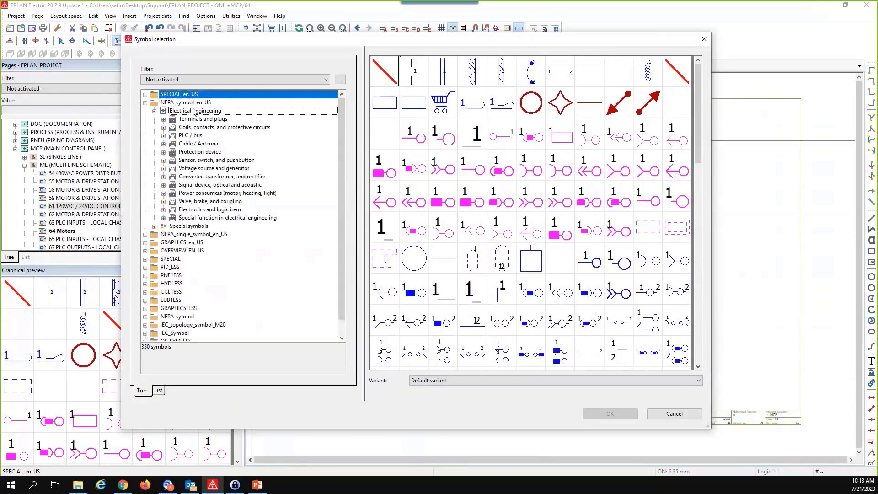
click(163, 193)
click(173, 202)
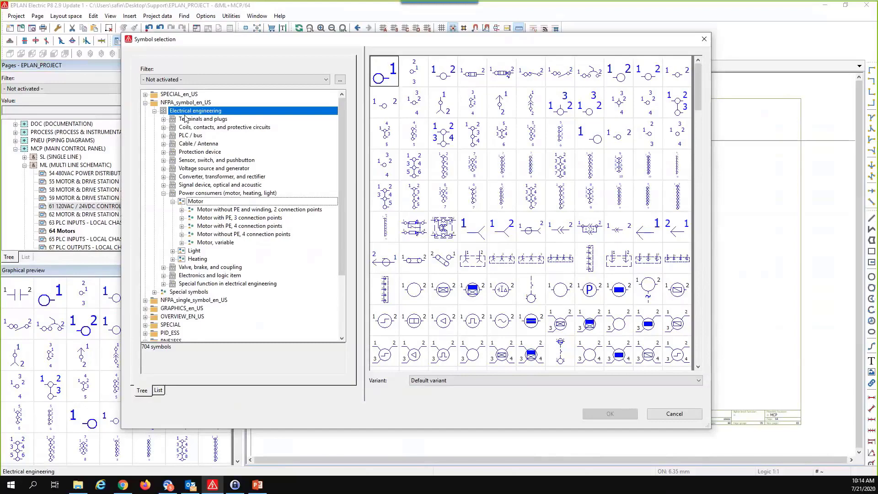
click(192, 202)
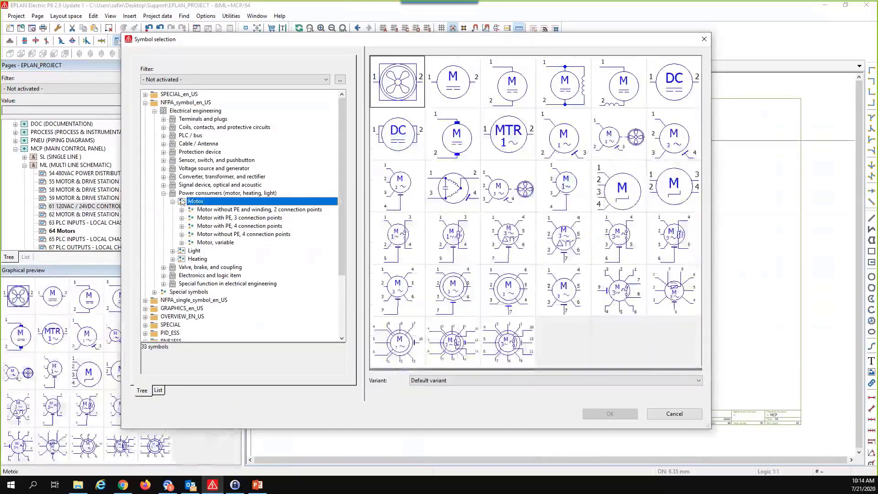
Step: Choose variant A of the three-phase motor symbol M3_1 from Motor with PE, 4 connection points, for placement
click(207, 211)
click(212, 218)
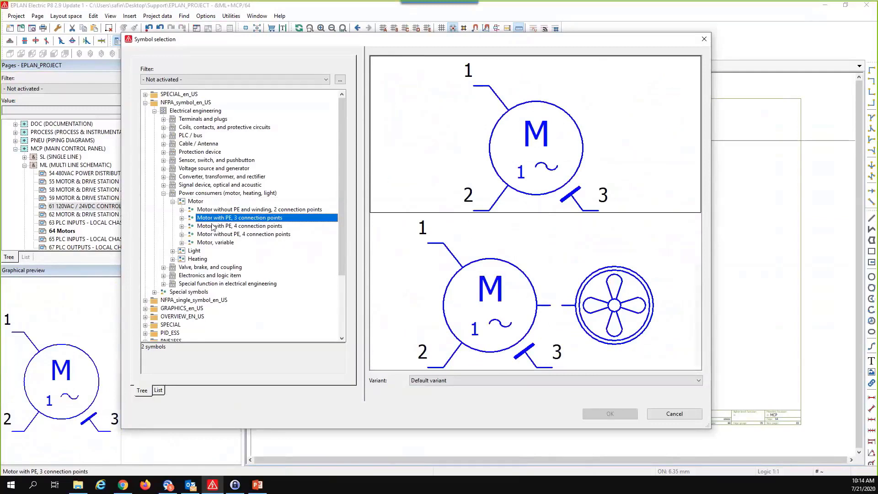
click(215, 226)
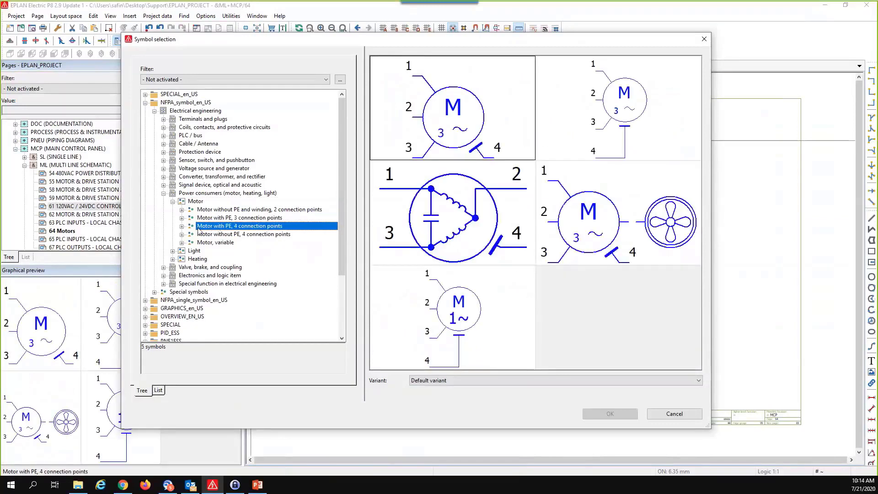
click(181, 226)
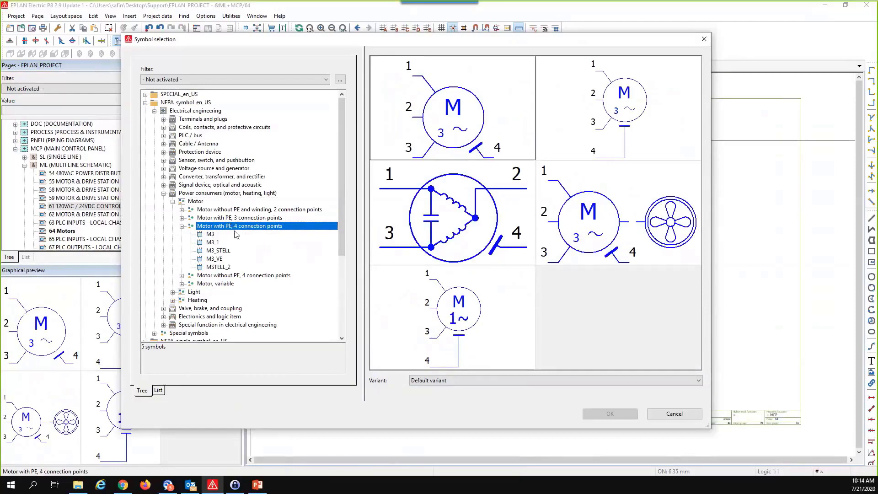
click(212, 243)
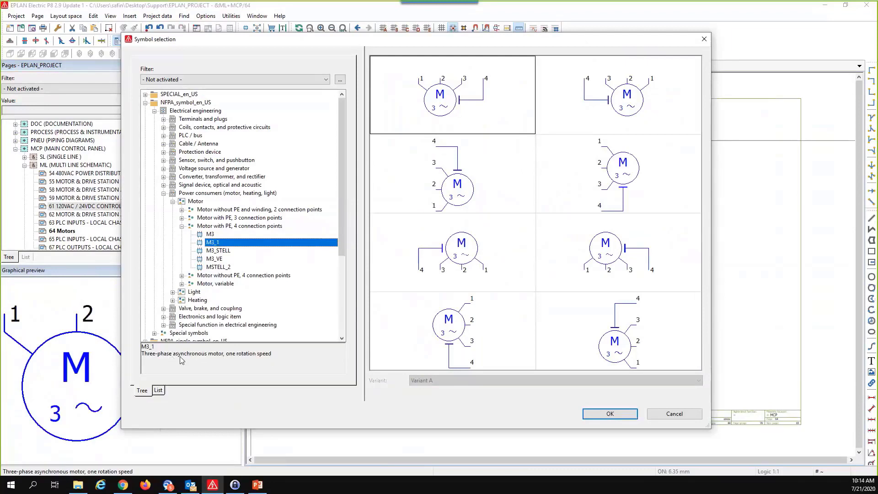
click(459, 131)
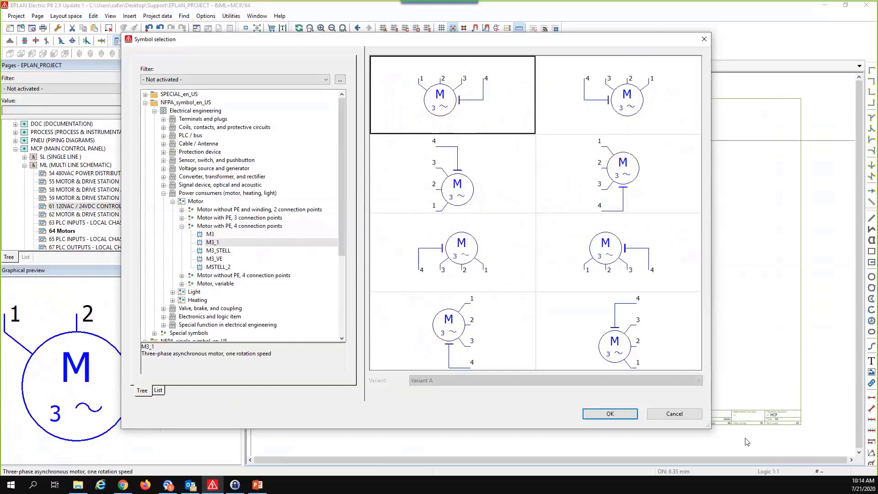
click(610, 414)
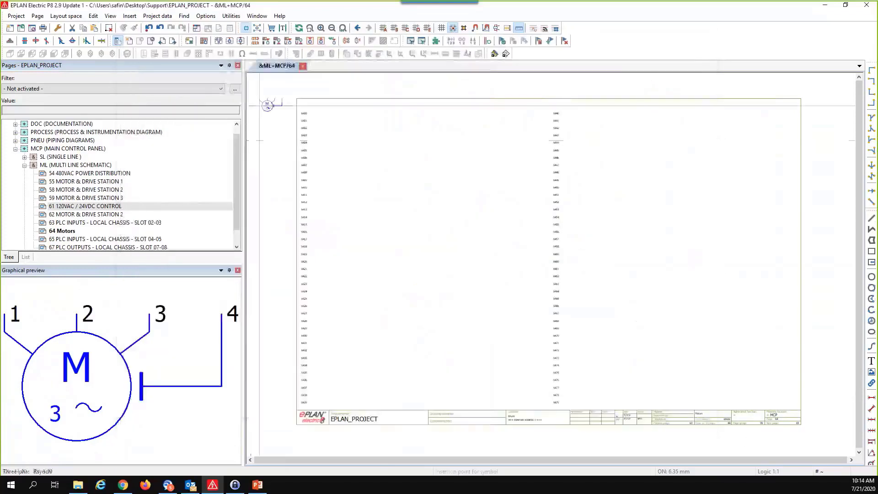
Step: Rotate the three-phase motor symbol until its connection points face left, and place it near row 6443, just left of the second row-number column
middle_drag(589, 189, 531, 202)
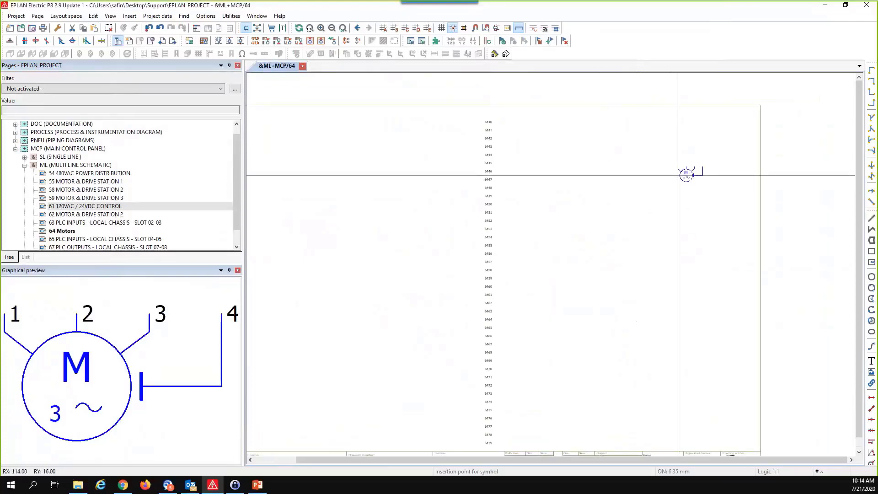
scroll(565, 172, down, 2)
scroll(567, 173, up, 2)
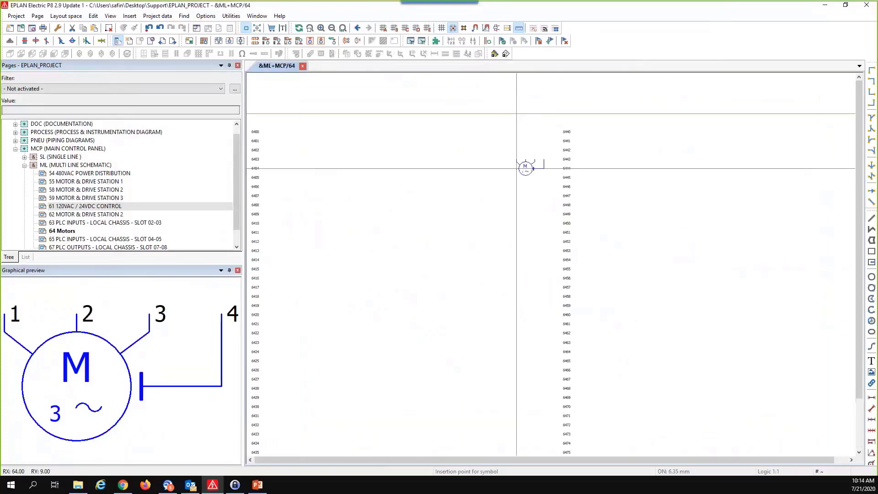
key(Tab)
key(Tab)
key(Tab)
key(Tab)
key(Tab)
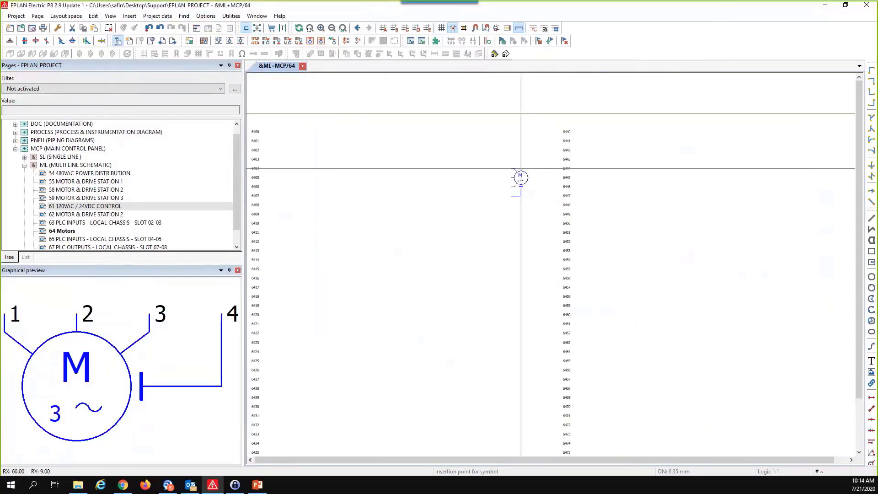
key(Tab)
key(Tab)
key(Tab)
key(Tab)
key(Tab)
key(Tab)
key(Tab)
scroll(528, 169, down, 1)
scroll(528, 172, up, 1)
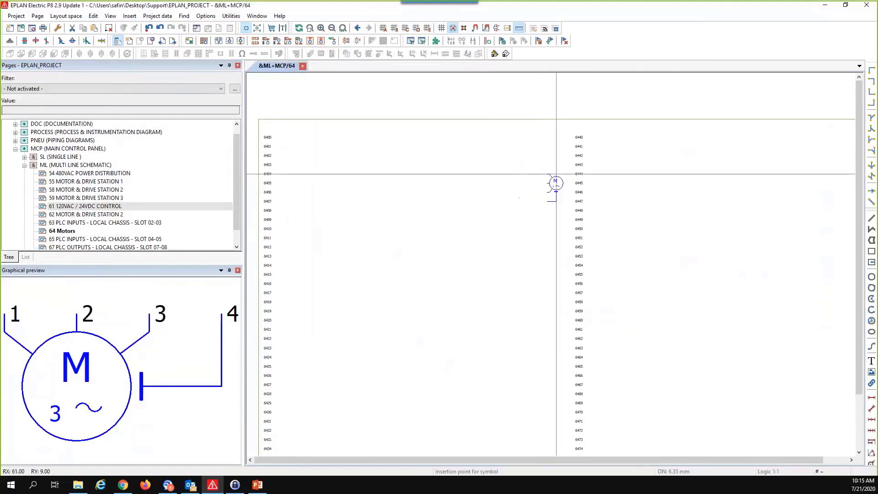
click(557, 165)
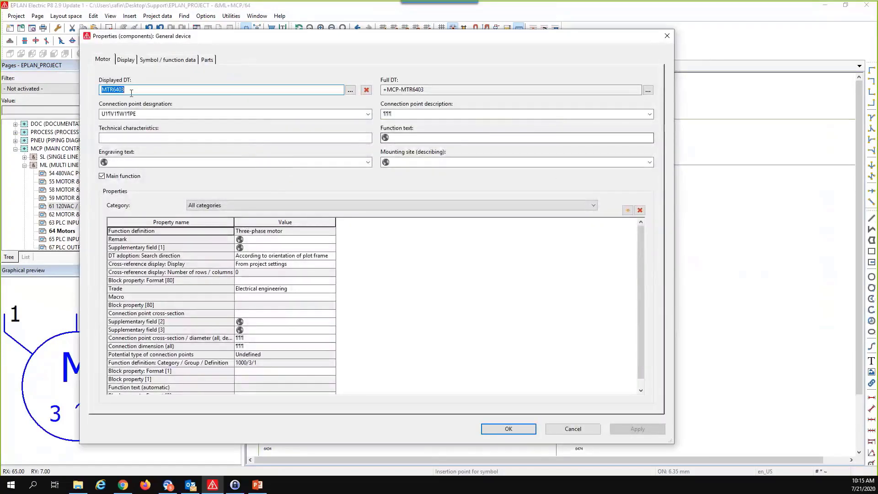
Step: Review the proposed displayed DT of the new motor and accept its component properties
click(129, 90)
drag(128, 90, 100, 97)
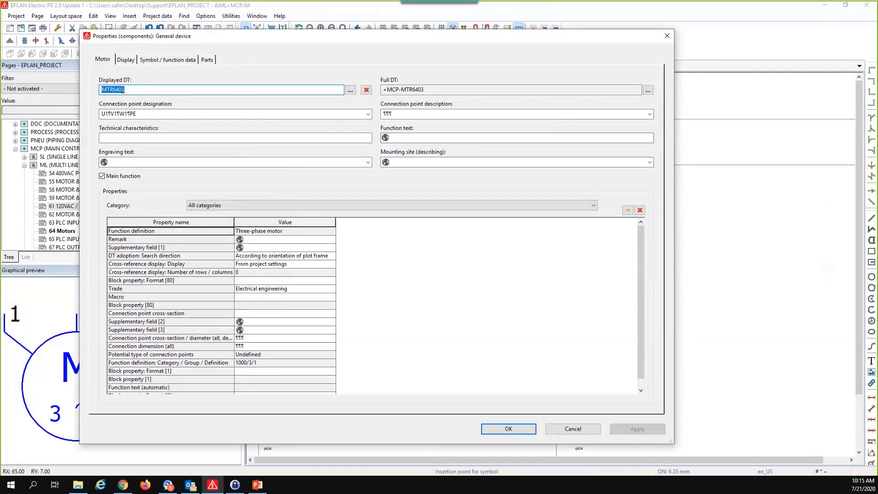
drag(129, 90, 114, 90)
drag(114, 90, 102, 90)
click(509, 429)
Step: Examine the placed motor's device tag and connection point labels against the row numbers and the overall page
scroll(578, 172, down, 3)
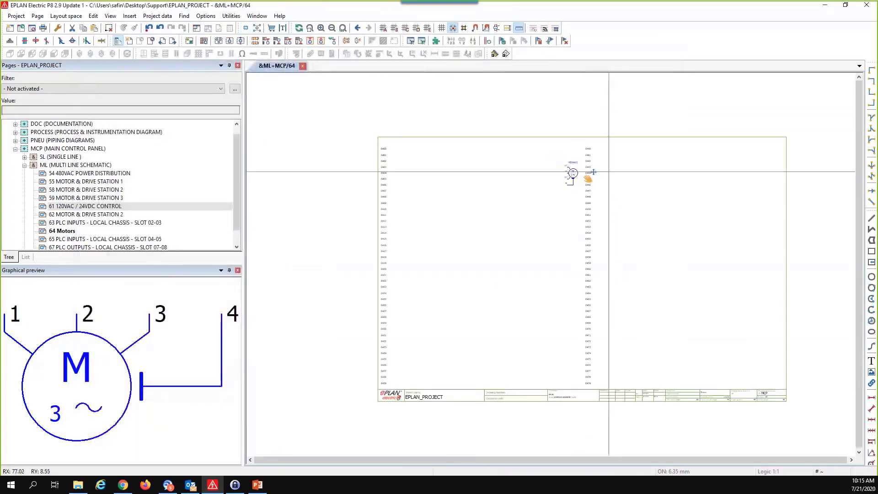
scroll(506, 181, up, 5)
scroll(524, 156, up, 1)
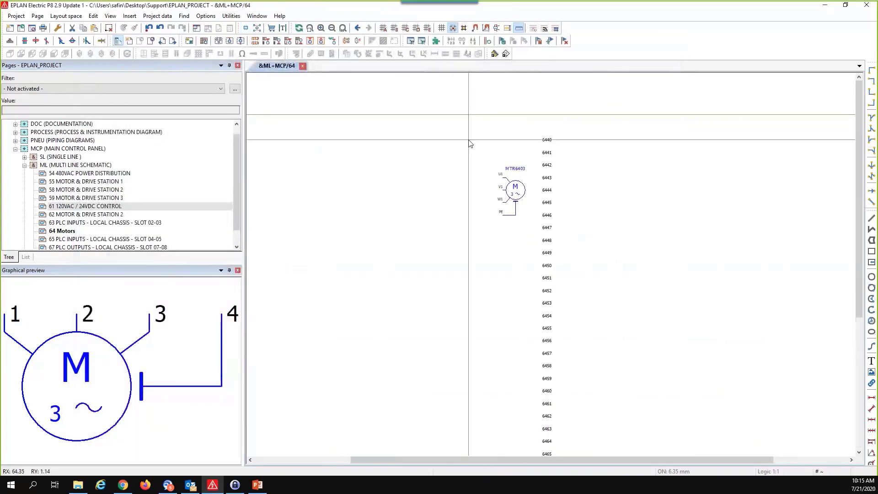
drag(468, 139, 556, 179)
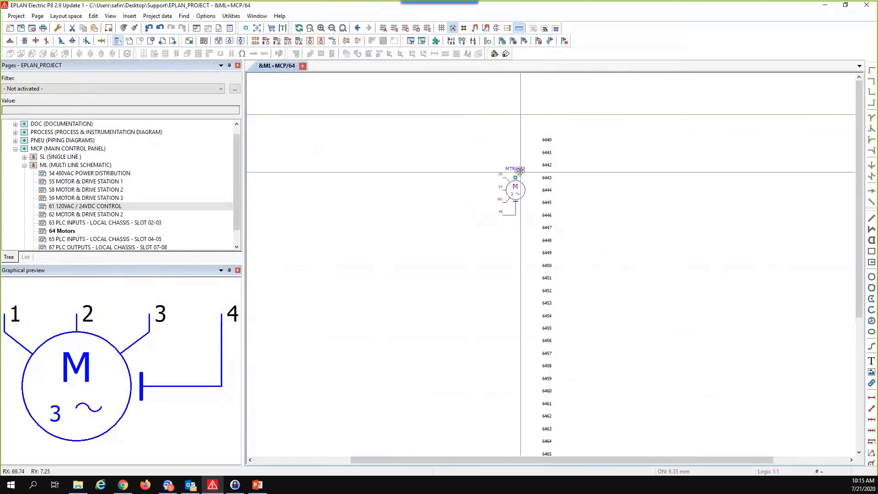
scroll(496, 172, up, 3)
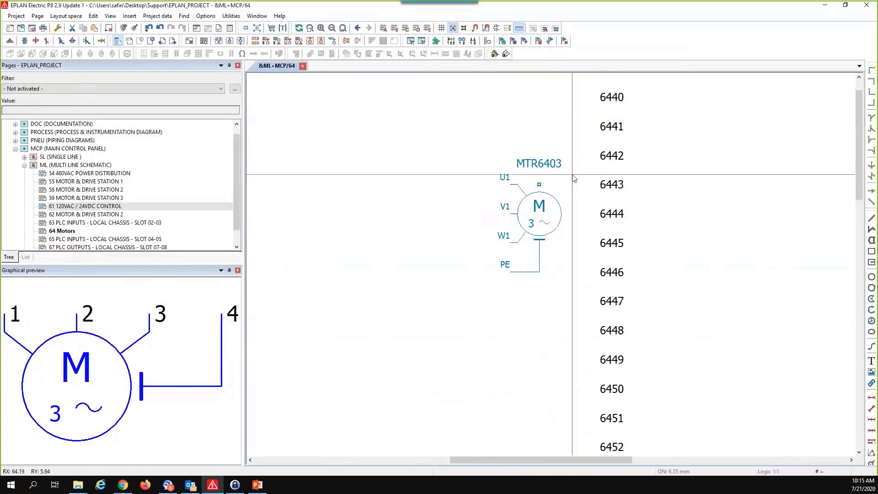
scroll(553, 161, down, 2)
scroll(571, 172, down, 5)
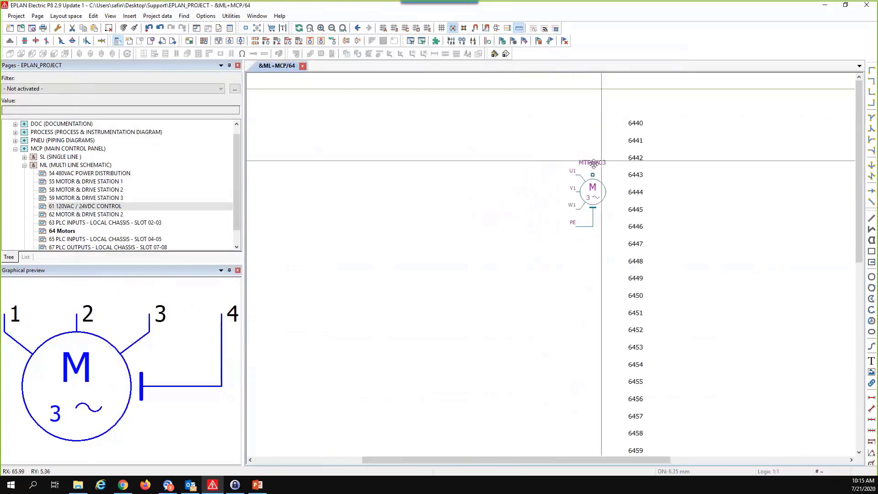
middle_drag(578, 174, 516, 143)
scroll(516, 142, down, 1)
scroll(515, 142, up, 1)
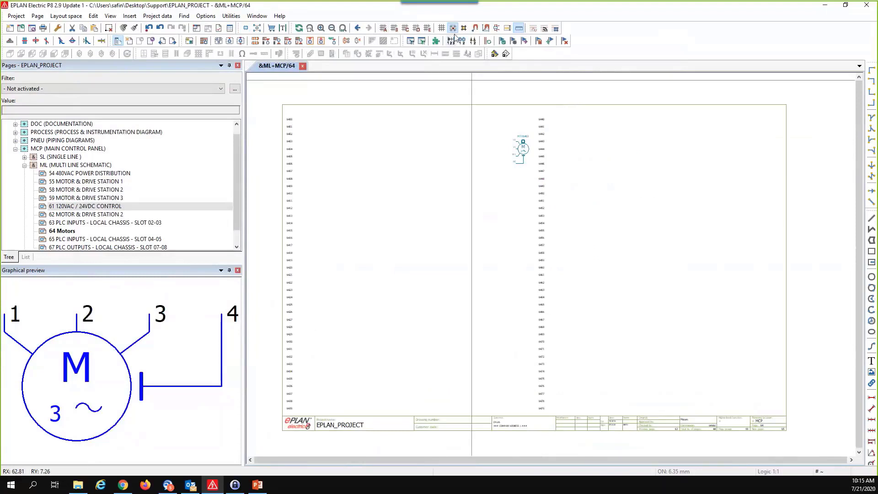
Step: Try the 1.00 mm grid, and switch the grid units to inches with the Inch/mm utility
click(384, 29)
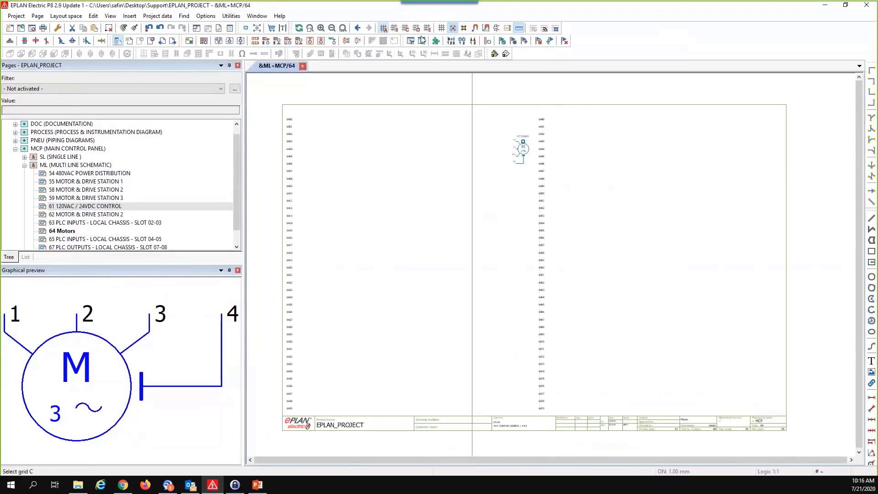
click(231, 16)
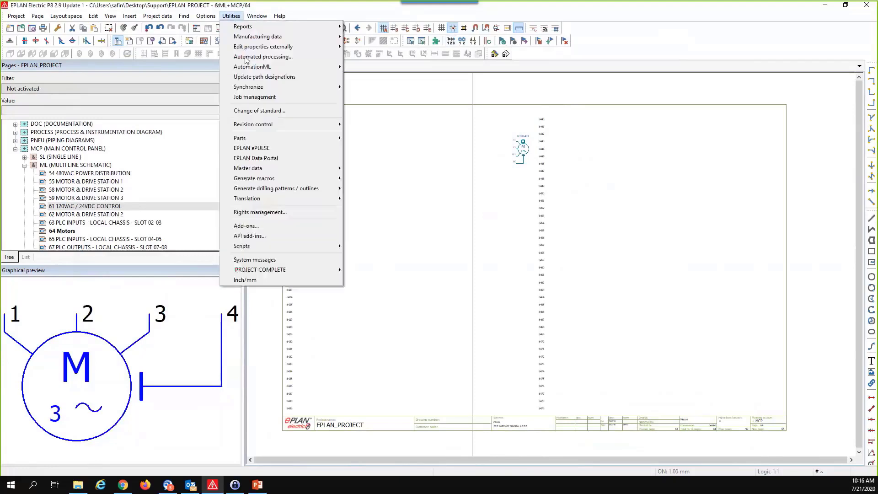
click(242, 280)
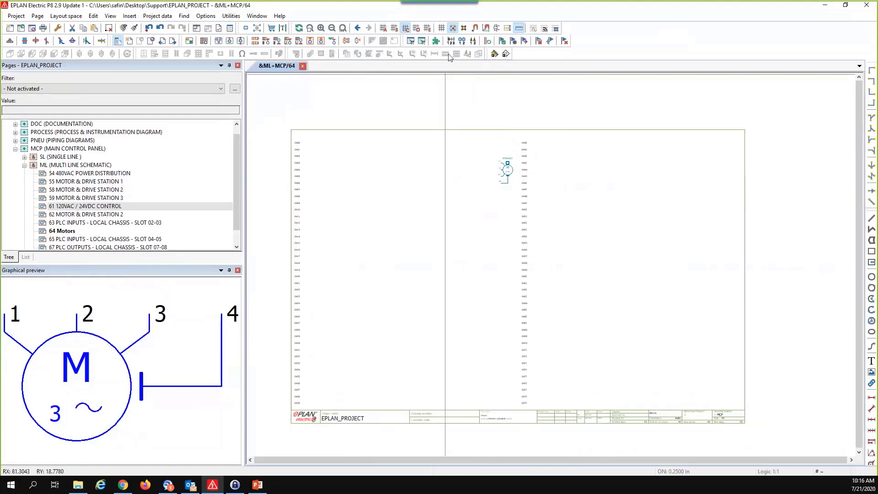
Step: Open the parts data of the placed motor and start its device selection
scroll(496, 174, up, 1)
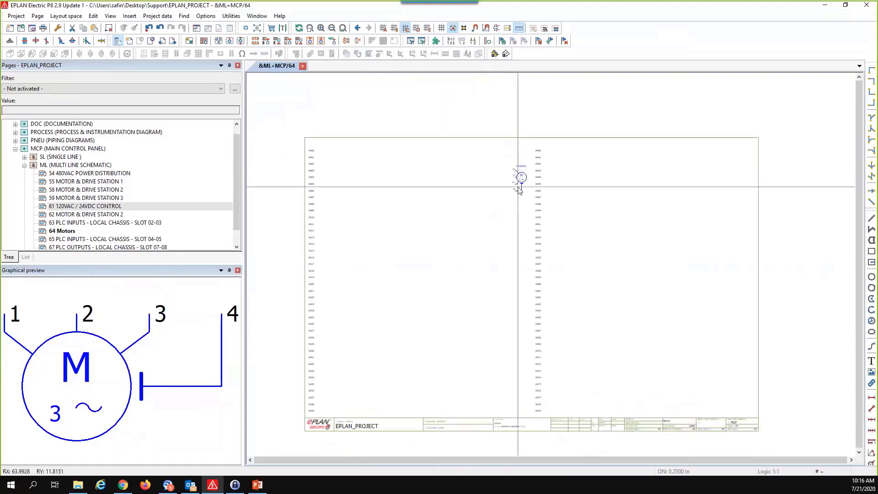
scroll(498, 162, up, 1)
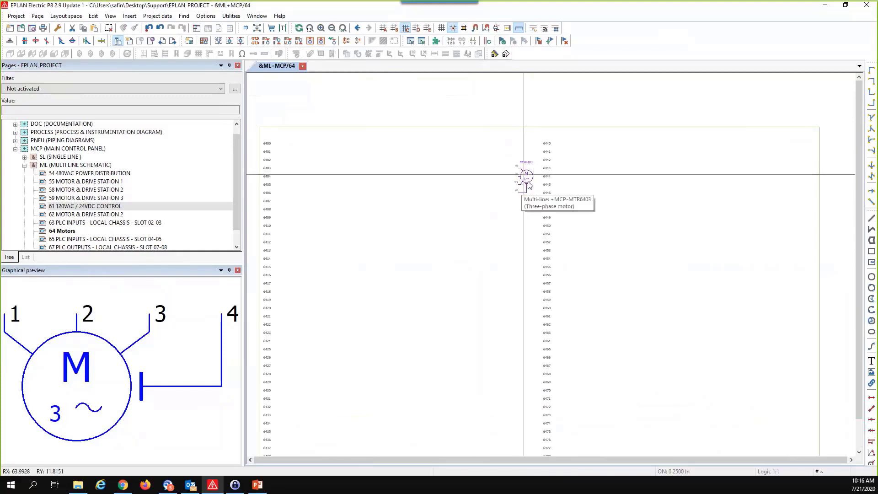
middle_drag(527, 184, 544, 168)
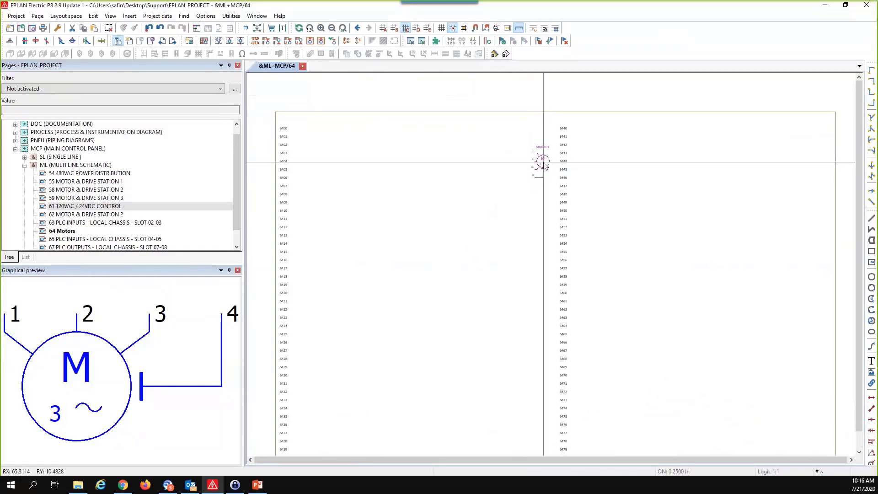
double_click(544, 163)
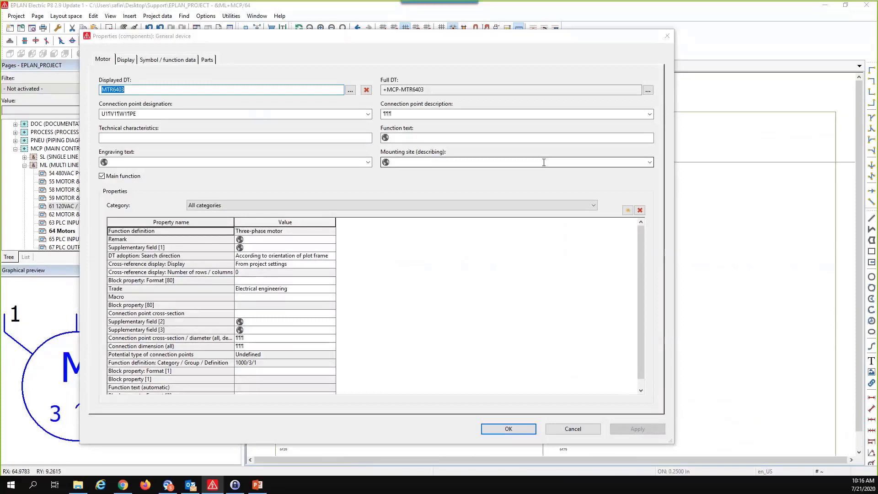
click(208, 60)
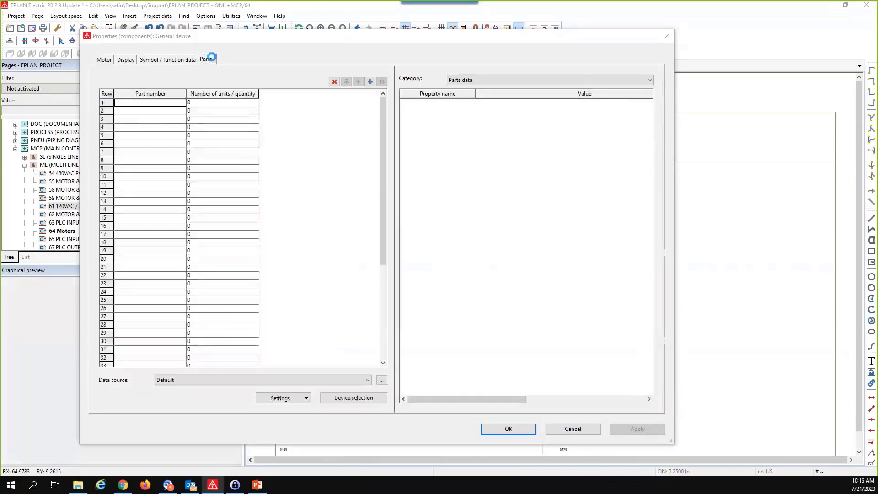
click(346, 405)
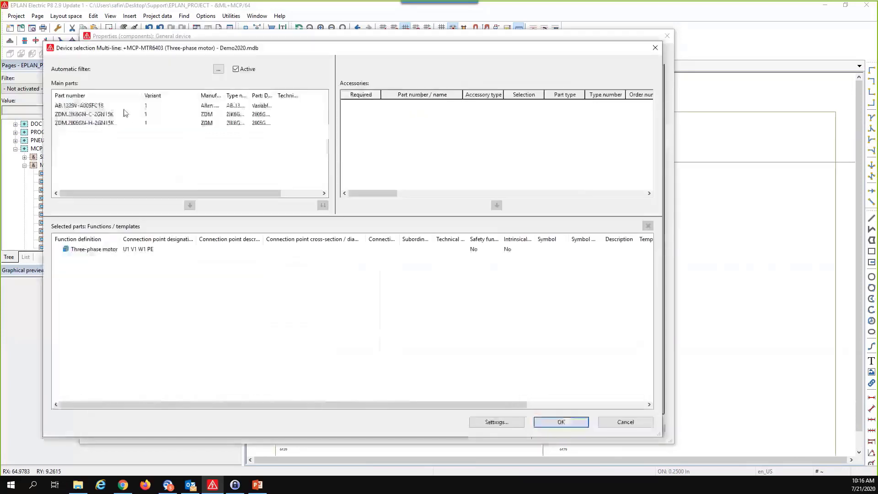
Step: Compare the two ZDM motor parts, and widen the Manufacturer and Part number columns of the main parts list
click(122, 114)
click(120, 122)
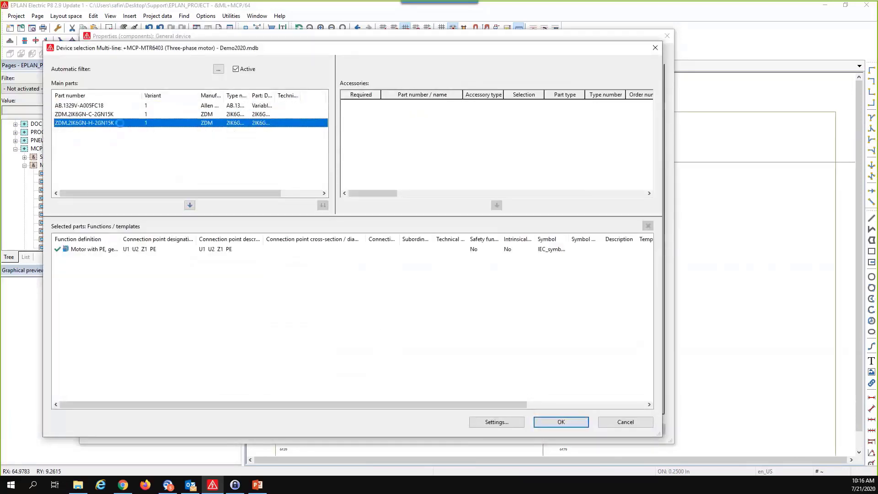
click(115, 114)
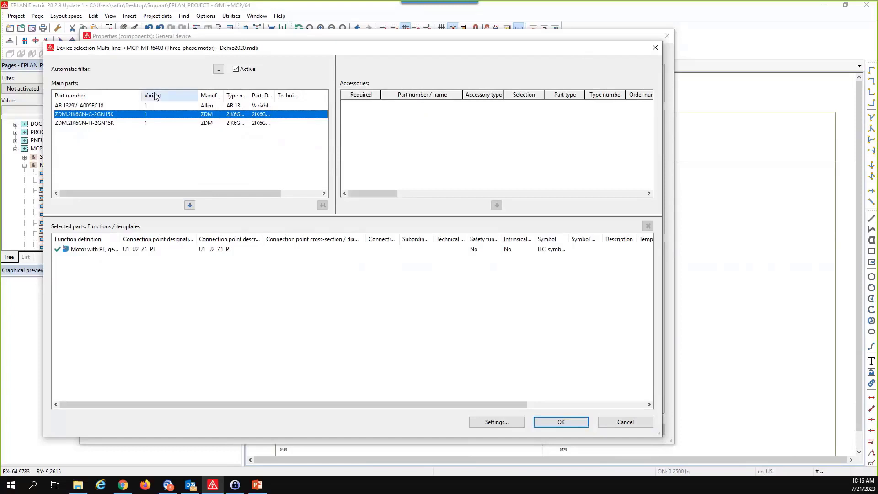
drag(225, 95, 251, 106)
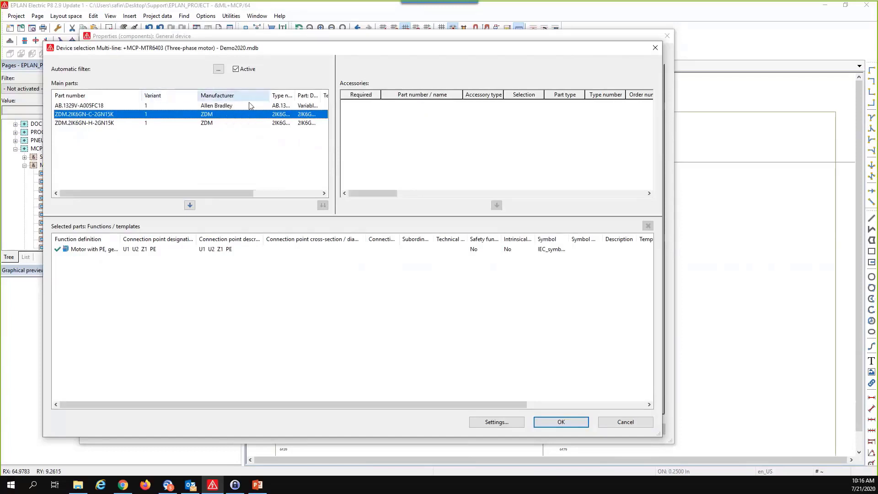
drag(141, 92, 164, 93)
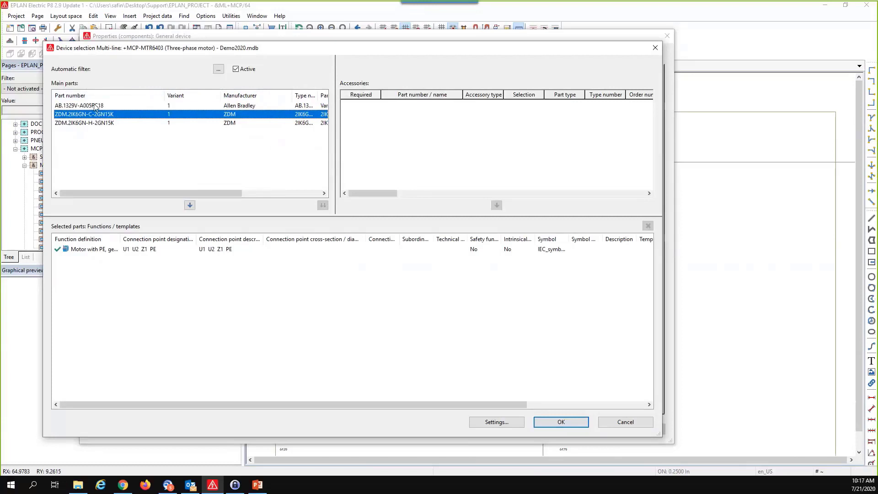
Step: Assign part ZDM.2IK6GN-C-2GN15K to the motor and apply the component properties
click(80, 106)
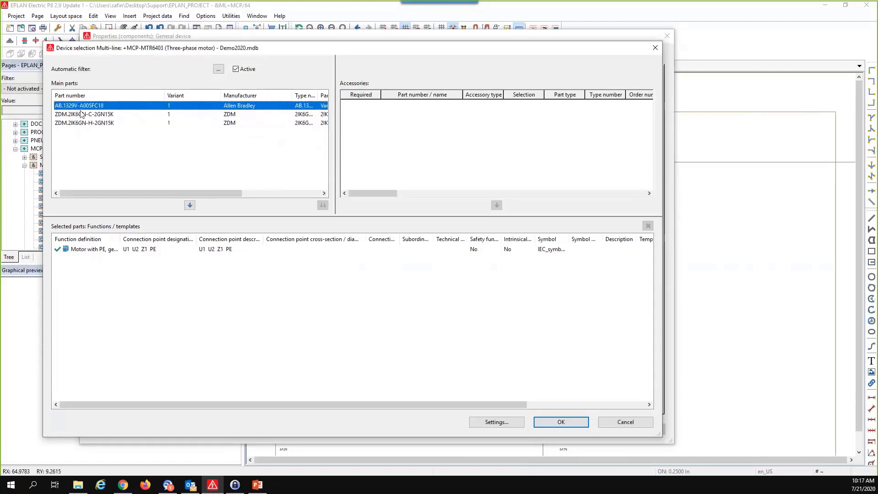
click(81, 114)
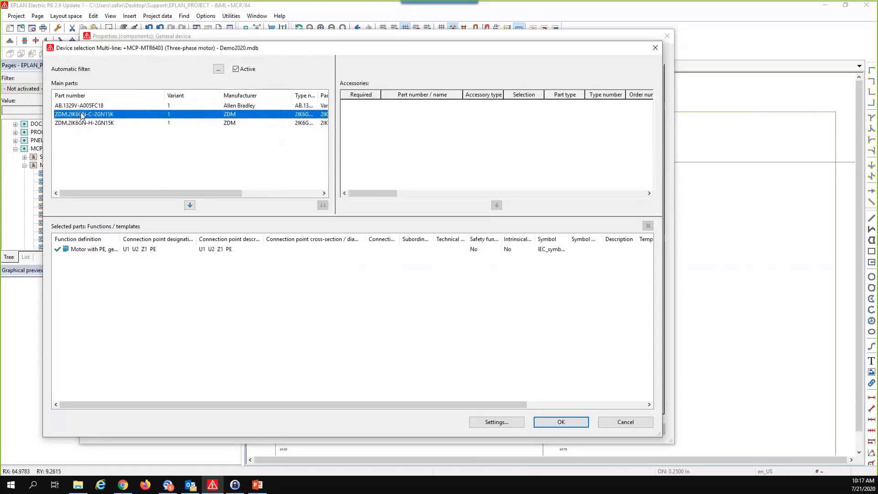
click(561, 421)
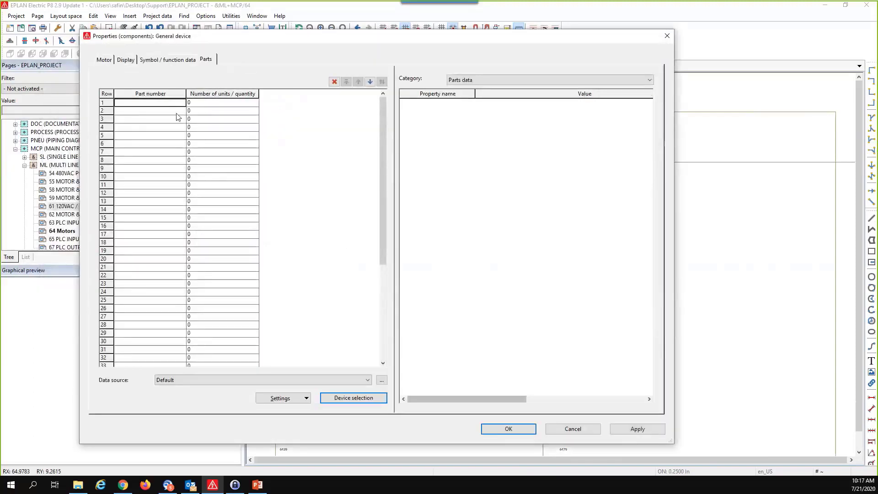
click(631, 430)
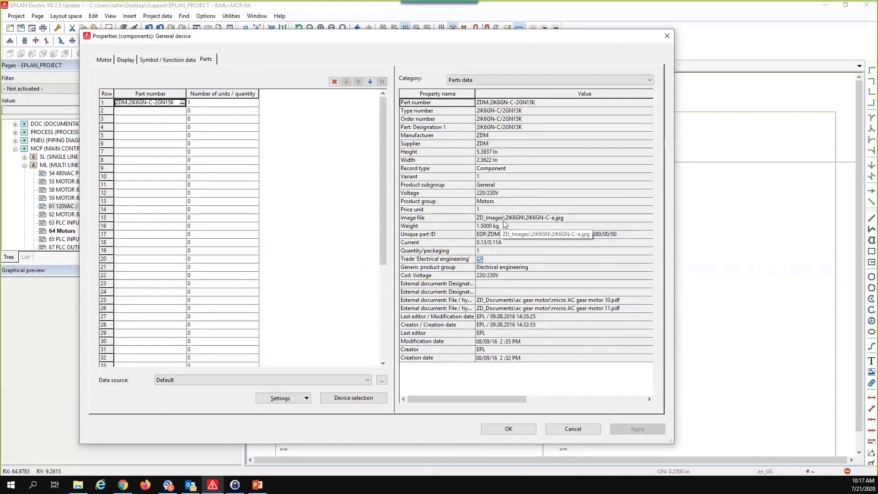
click(508, 429)
Step: Remove connection point descriptions 1 to 4 from the motor's displayed connection point properties and apply the change
scroll(549, 158, up, 2)
middle_drag(639, 175, 674, 178)
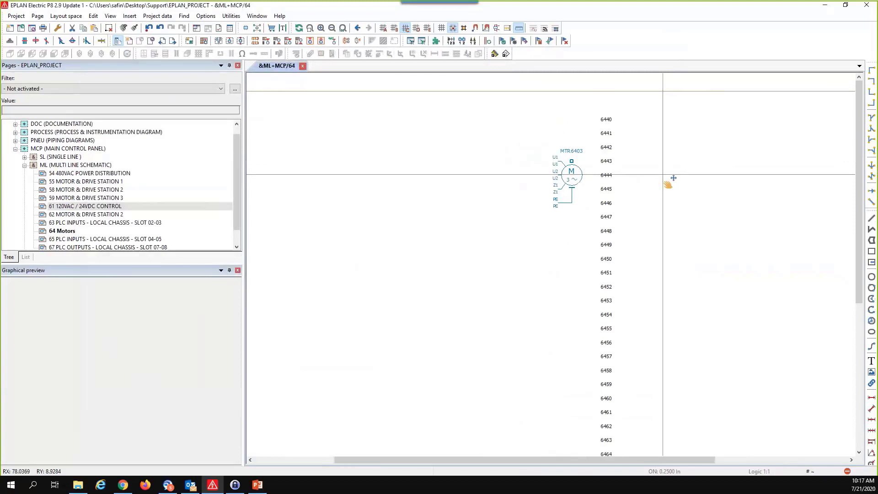
scroll(664, 174, down, 1)
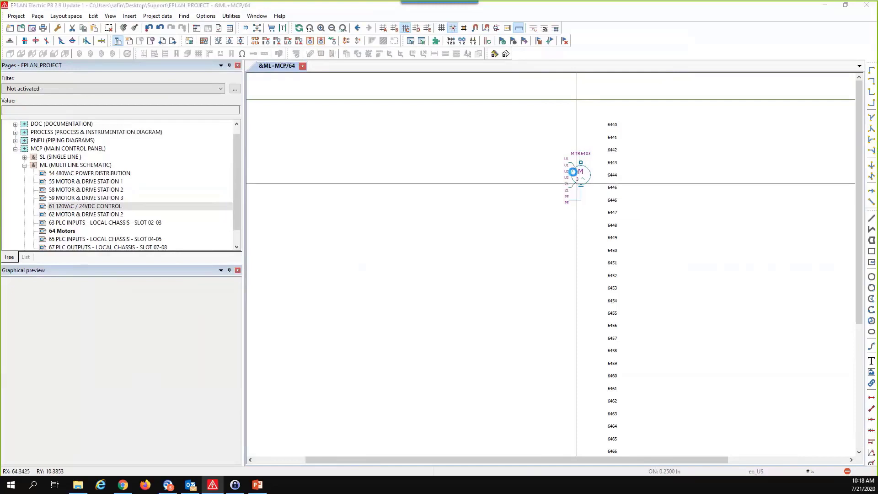
double_click(576, 166)
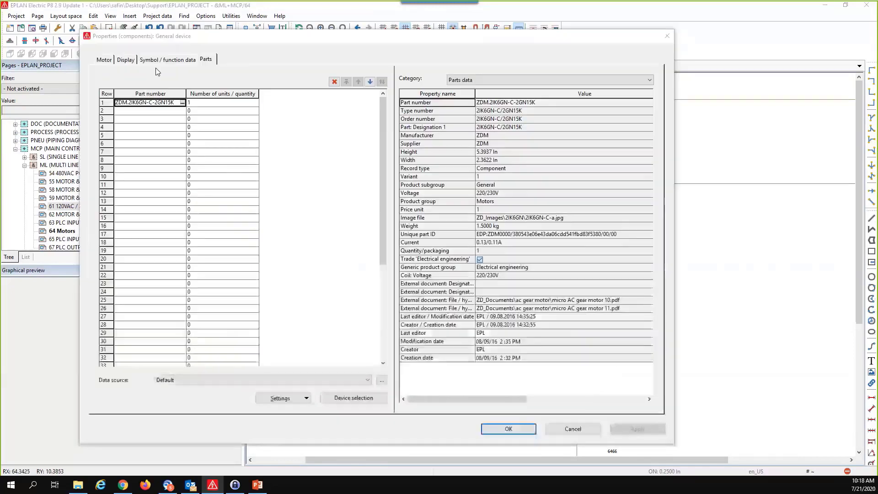
click(125, 60)
click(166, 398)
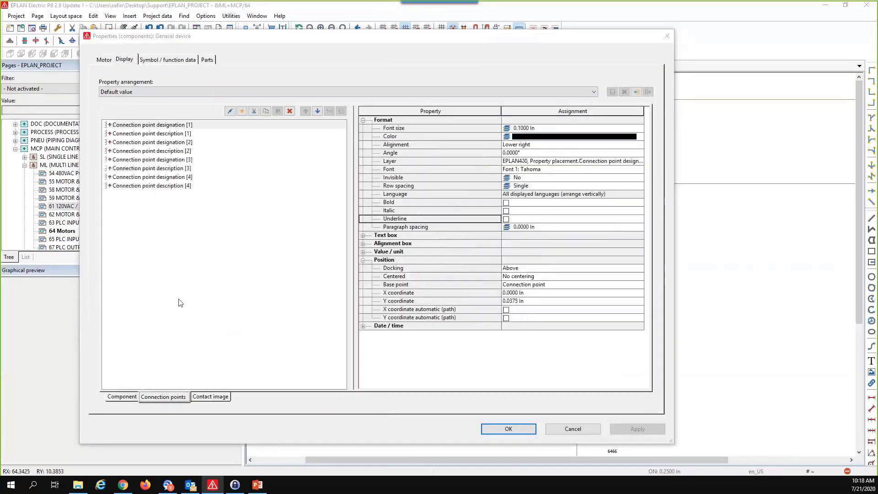
click(167, 187)
ctrl+click(169, 168)
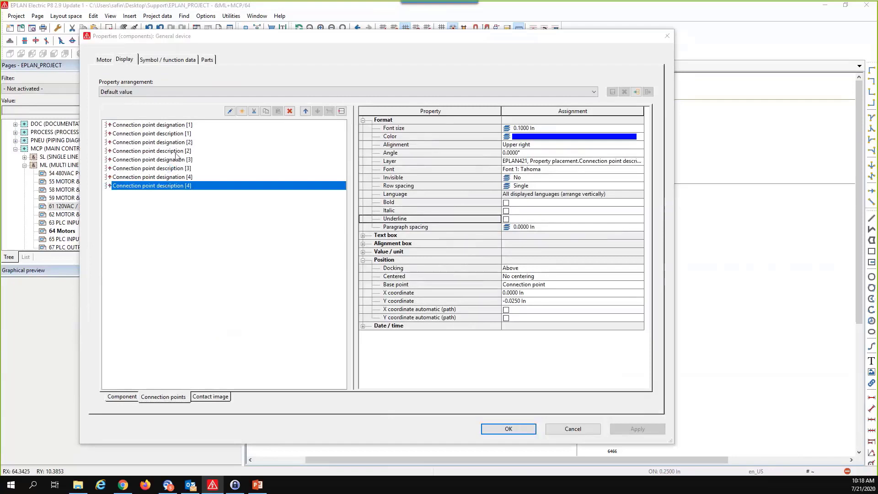
ctrl+click(176, 152)
ctrl+click(228, 133)
click(289, 111)
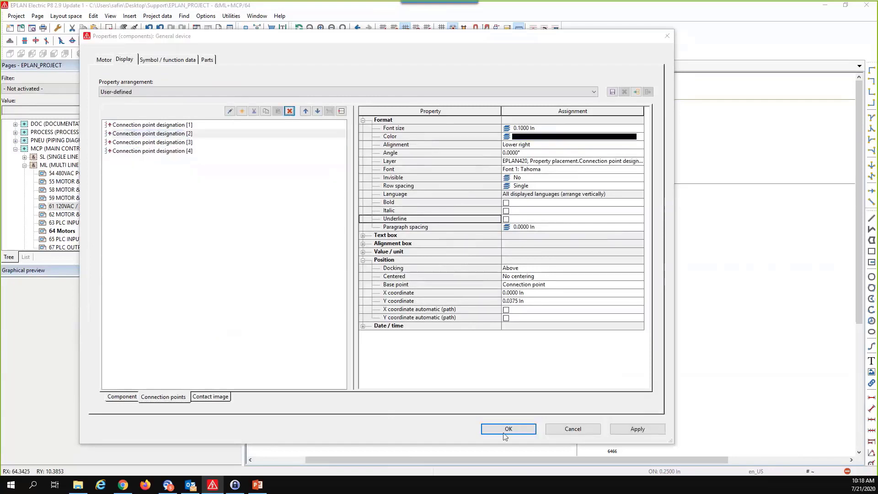
click(511, 427)
Step: Examine the motor's remaining connection point labels and its placement on page 64
drag(540, 122, 602, 222)
scroll(545, 161, up, 2)
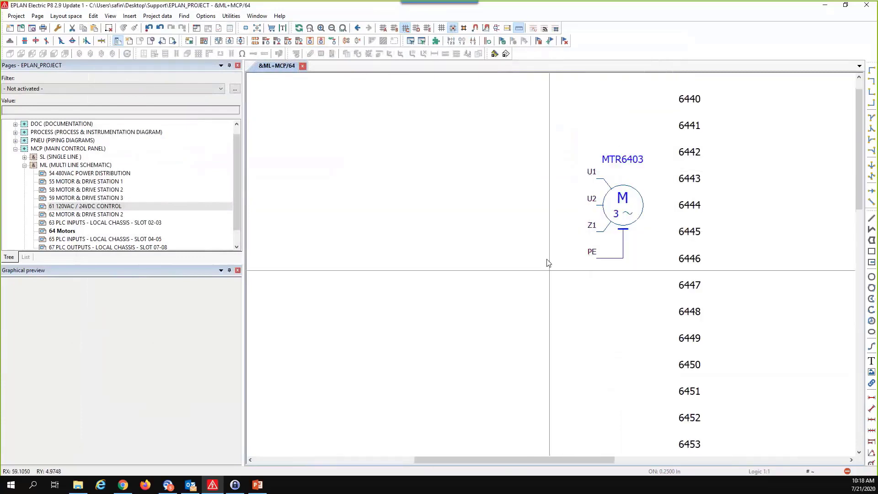
scroll(545, 252, down, 1)
click(616, 227)
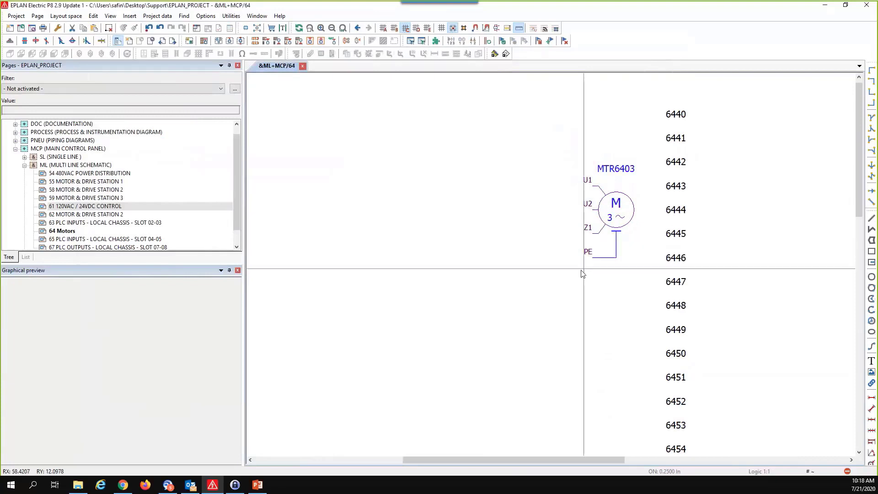
scroll(590, 277, down, 2)
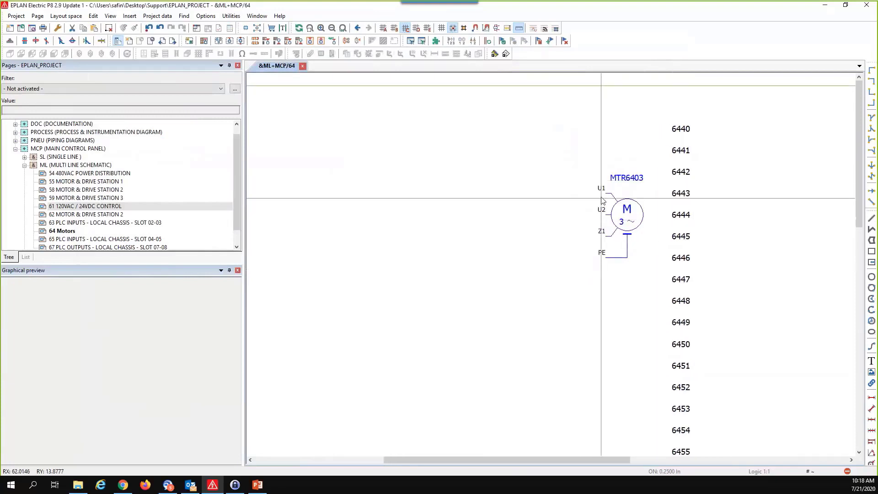
click(597, 222)
scroll(534, 220, down, 1)
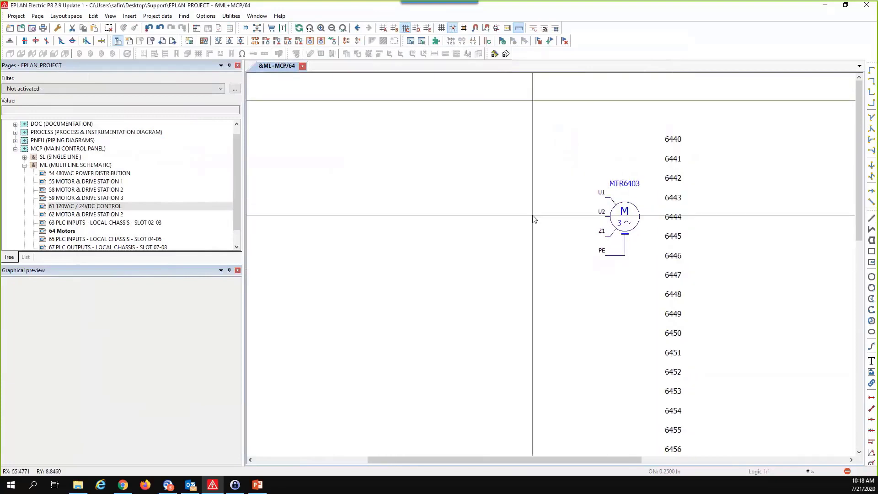
scroll(534, 219, down, 2)
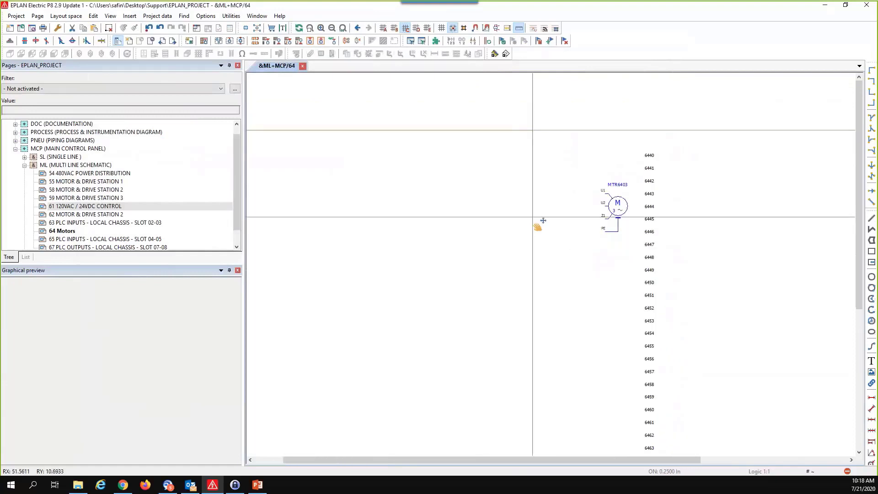
scroll(549, 206, down, 1)
middle_drag(552, 187, 547, 174)
scroll(547, 174, down, 1)
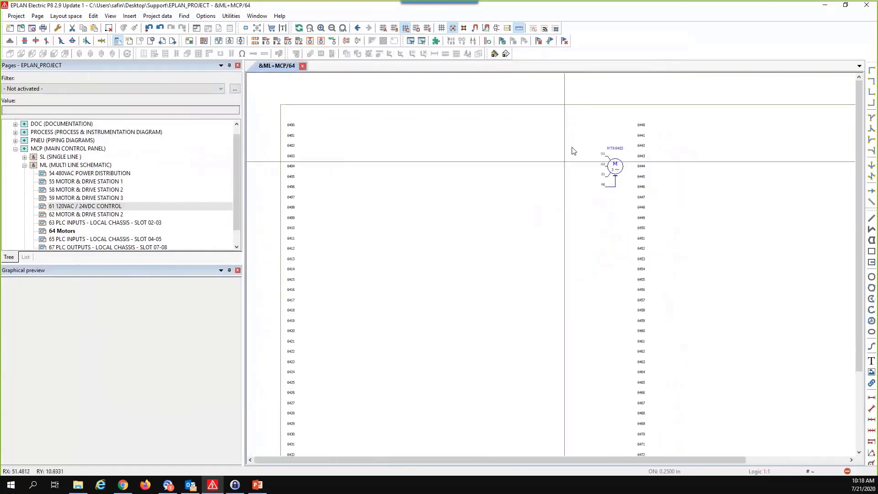
drag(575, 128, 651, 220)
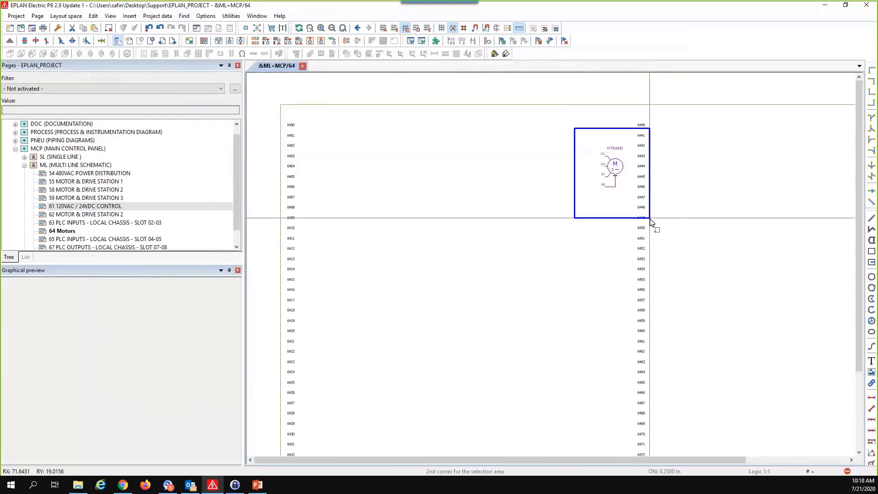
drag(650, 218, 644, 212)
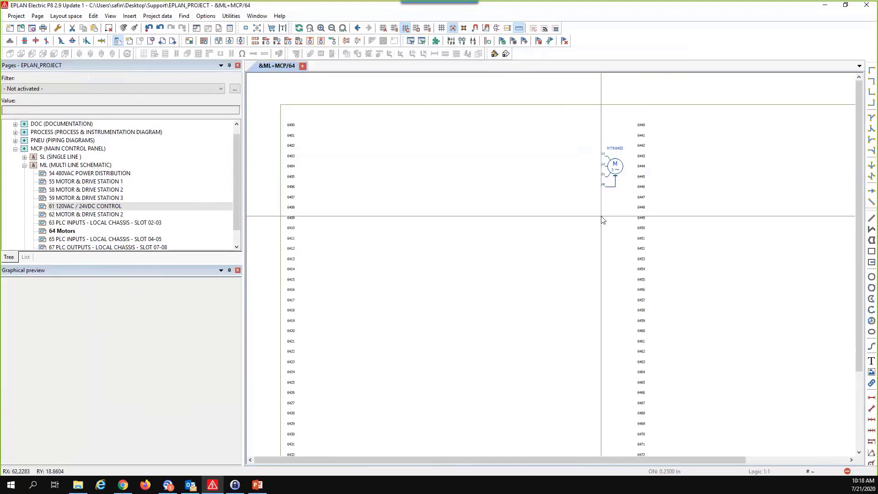
scroll(601, 215, down, 2)
middle_drag(596, 218, 562, 194)
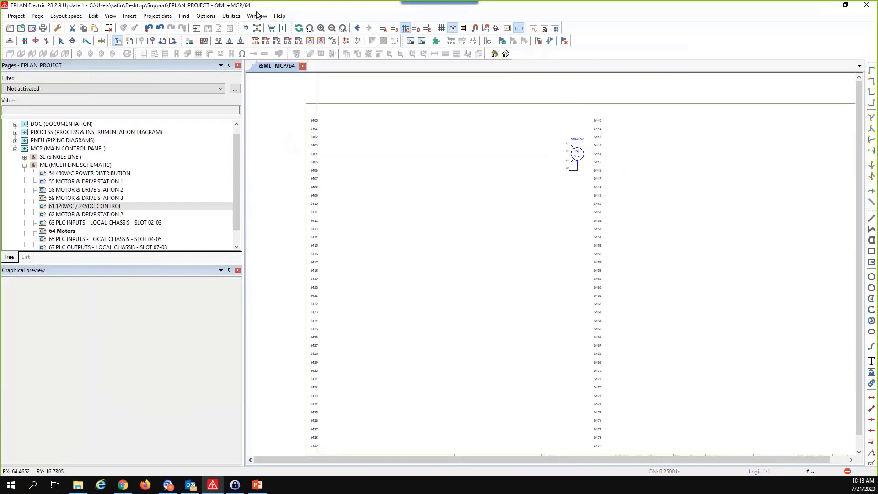
Step: Open the part master data navigator and set its field-based filter to Demo
click(231, 16)
mouse_move(320, 137)
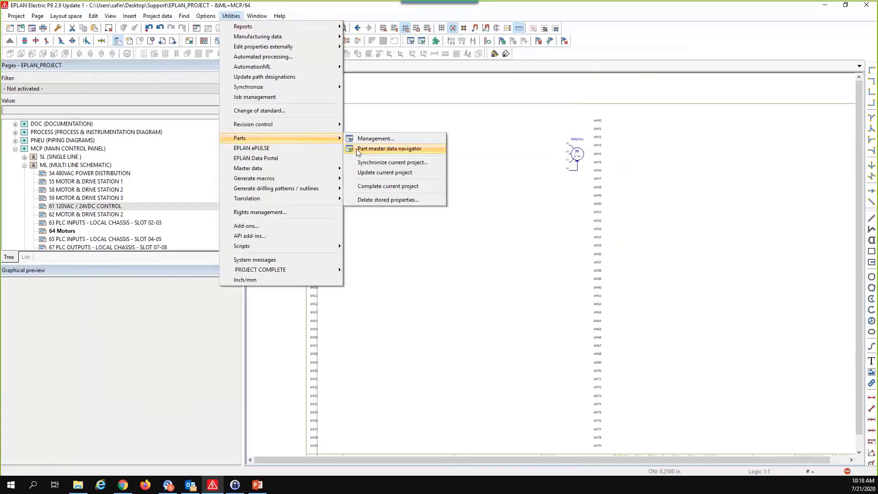
click(355, 149)
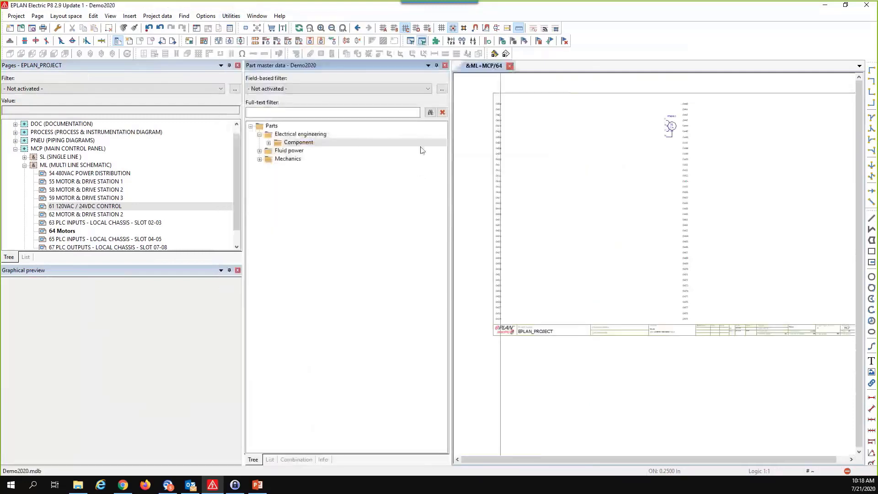
click(416, 88)
click(337, 125)
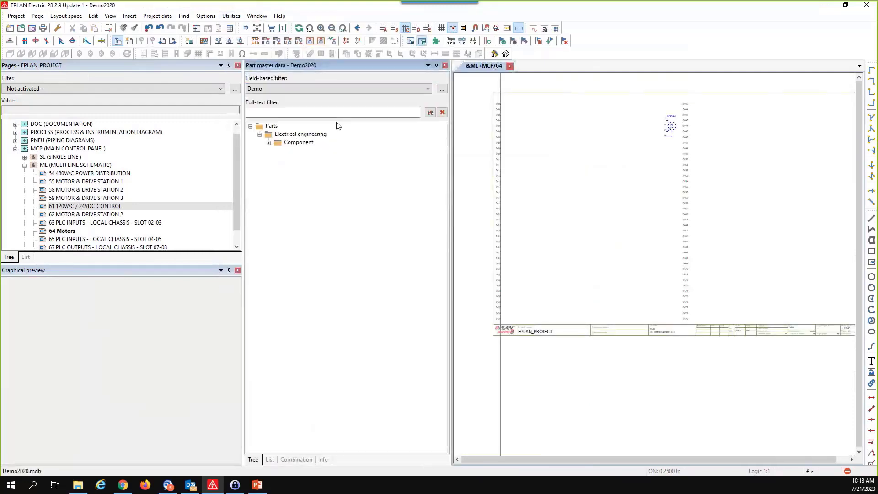
Step: Expand the component parts down to the A-B motor overload switches under Protection devices
double_click(279, 142)
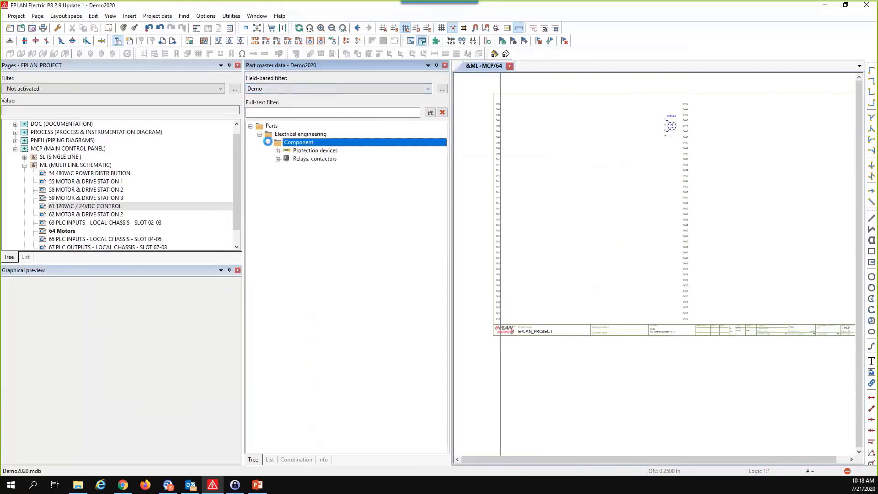
click(278, 150)
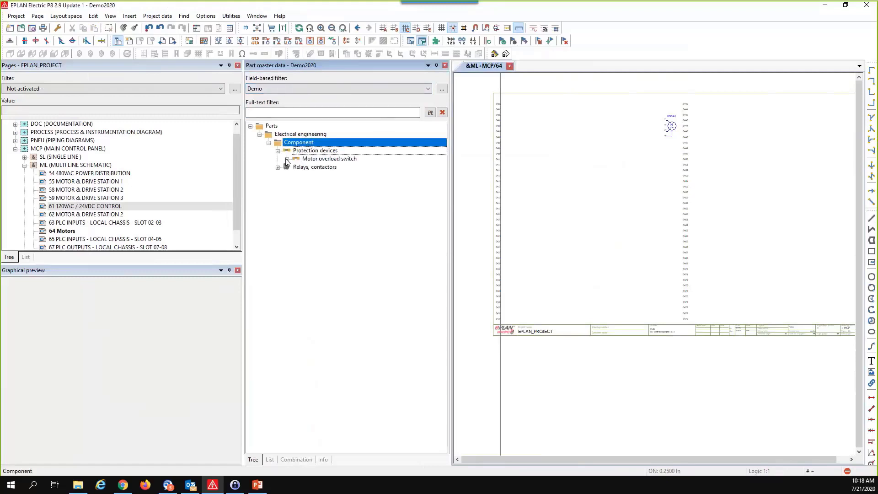
click(287, 159)
click(296, 167)
Step: Place part A-B.140M-C2E-B25 from the parts tree at row 6403, aligned with the motor's connection points
drag(336, 175, 559, 159)
middle_drag(551, 146, 564, 185)
scroll(565, 185, up, 2)
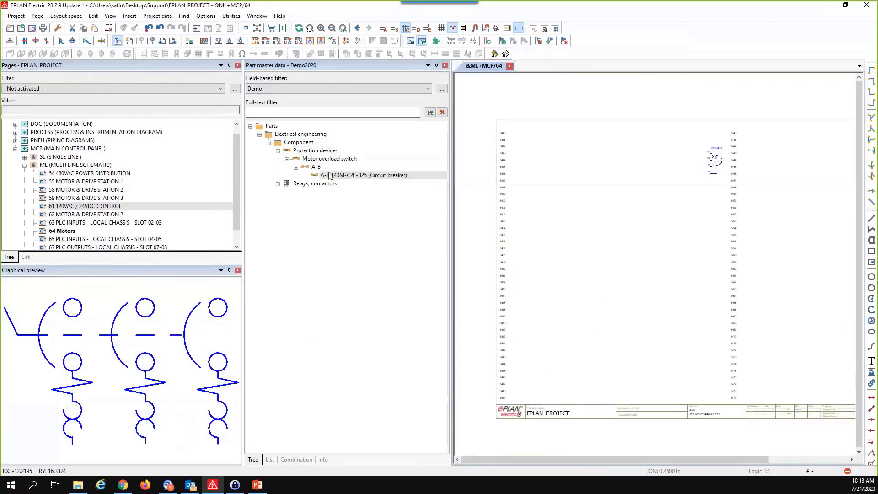
scroll(623, 188, up, 2)
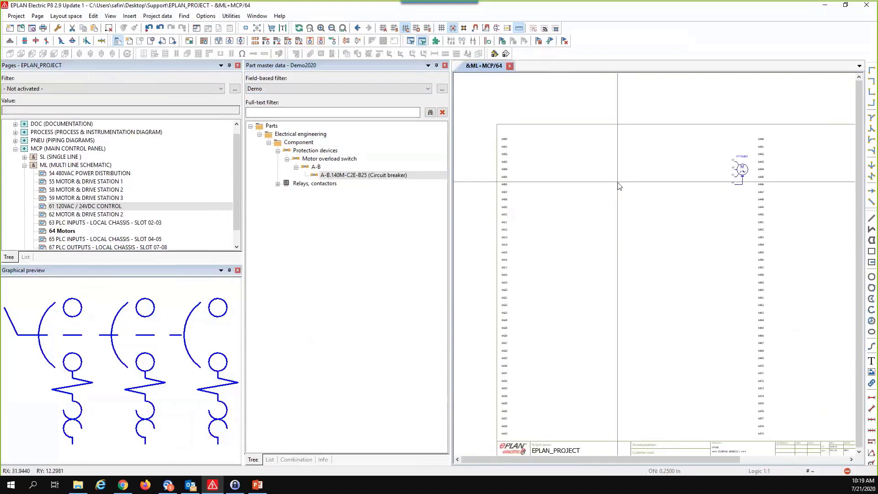
drag(341, 175, 553, 168)
scroll(554, 166, up, 1)
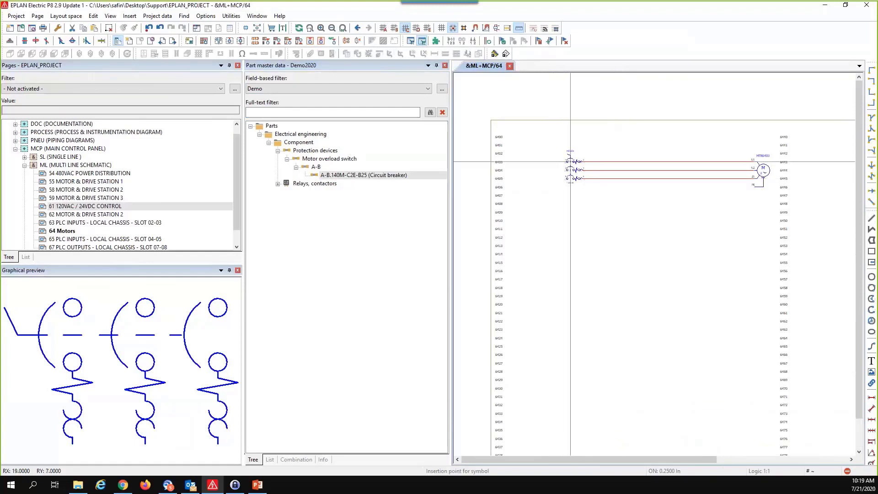
scroll(571, 161, up, 1)
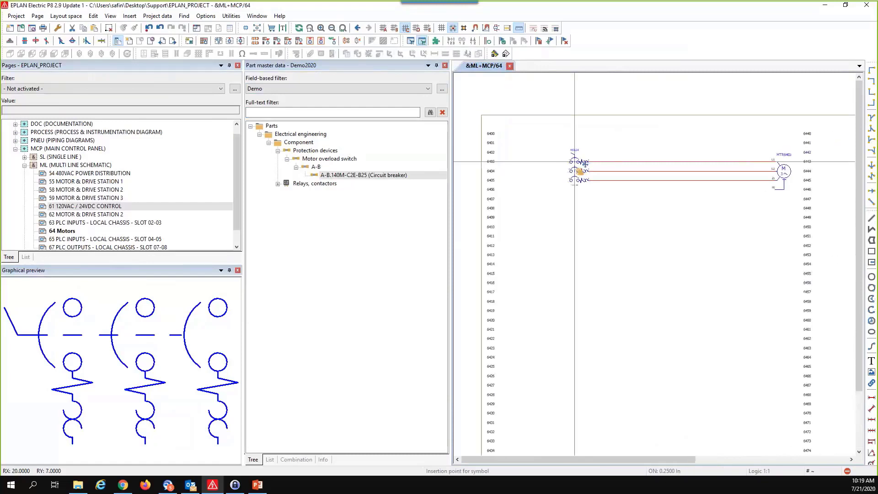
scroll(575, 161, down, 2)
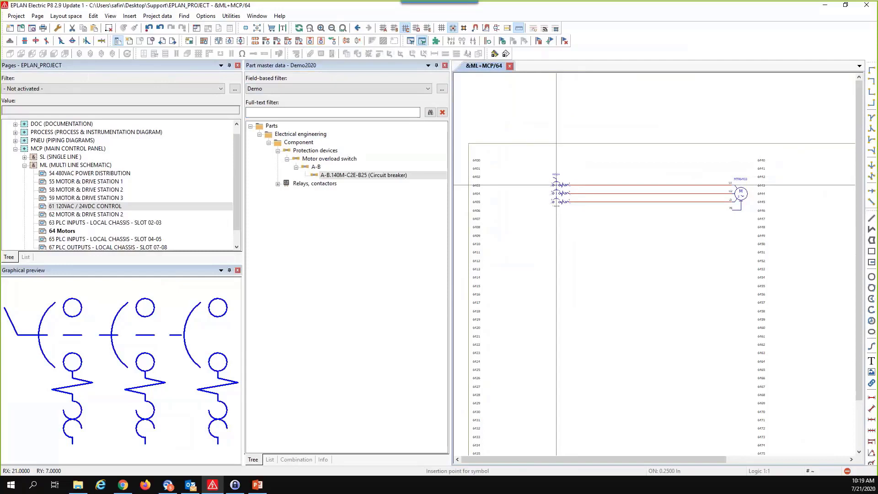
click(556, 185)
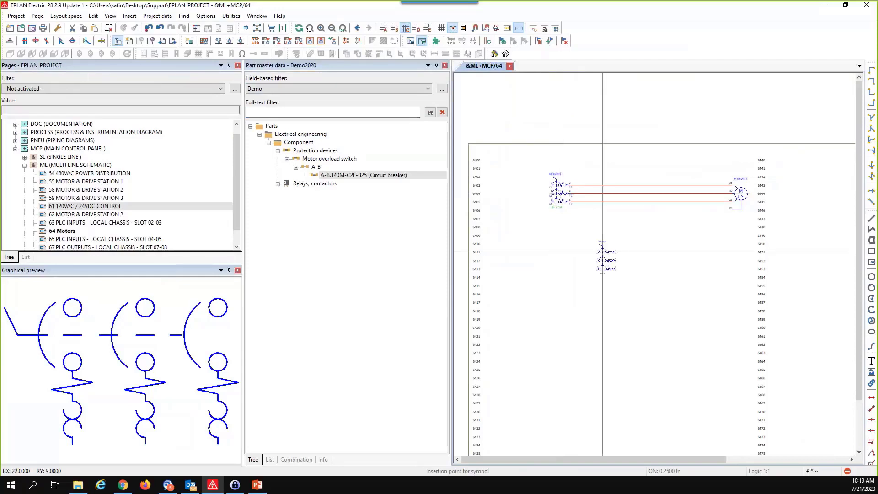
Step: Slide the motor overload switch along its wires toward the motor, and move it back near the first row-number column
scroll(571, 213, up, 5)
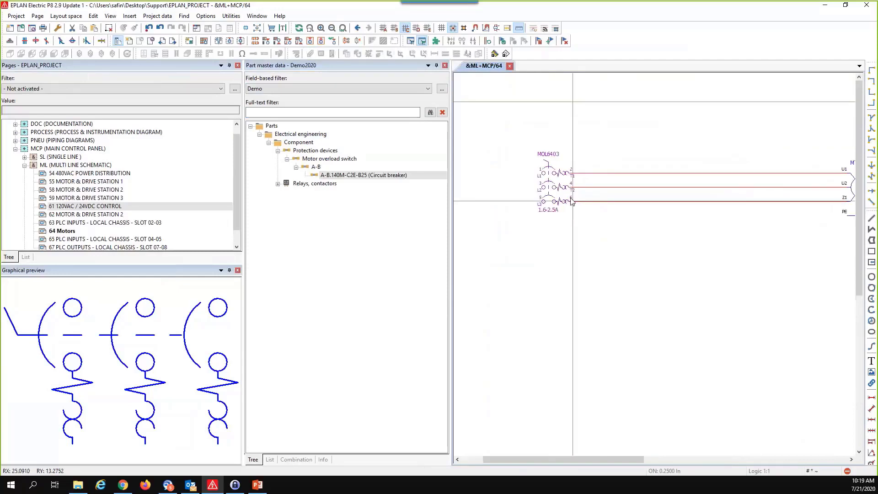
drag(562, 194, 623, 200)
scroll(548, 211, down, 3)
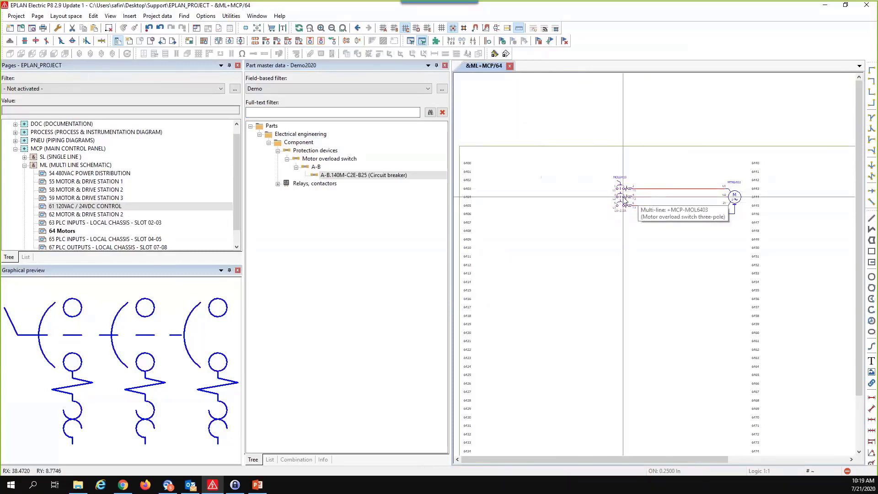
drag(623, 200, 554, 199)
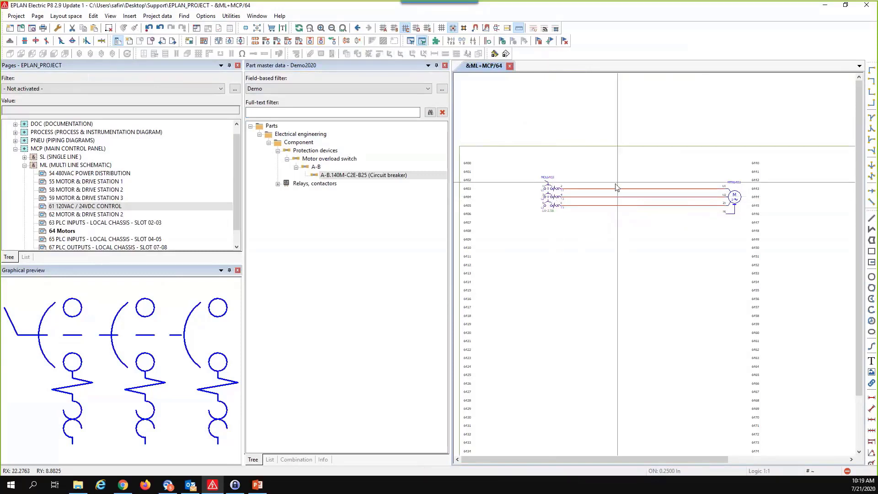
Step: Open the parts data of the placed motor overload switch and move the properties dialog clear of the graphical preview
scroll(620, 196, up, 1)
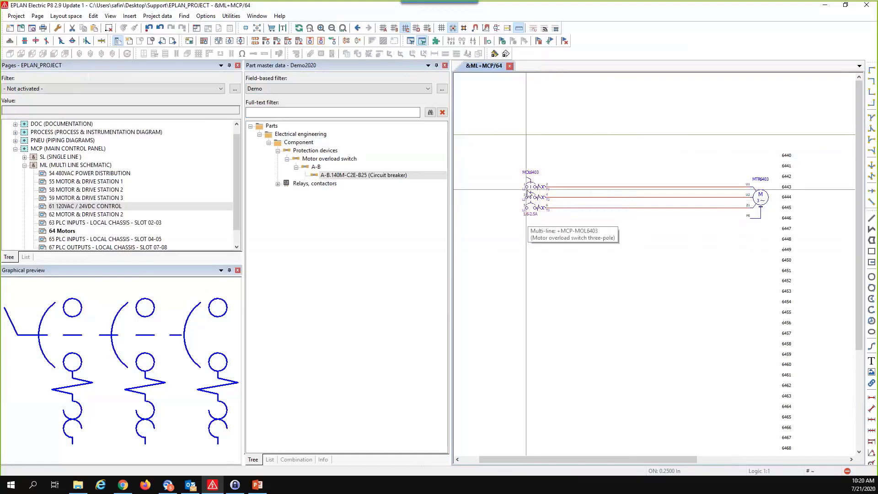
scroll(528, 190, down, 3)
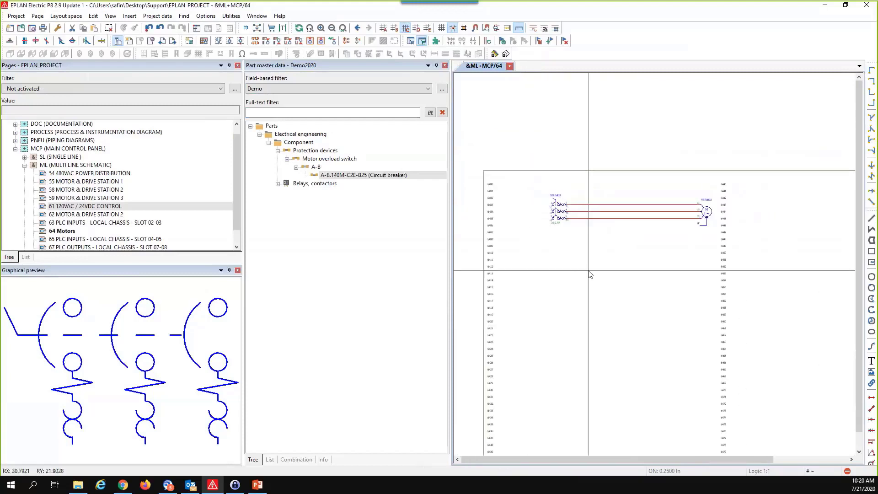
scroll(569, 241, up, 2)
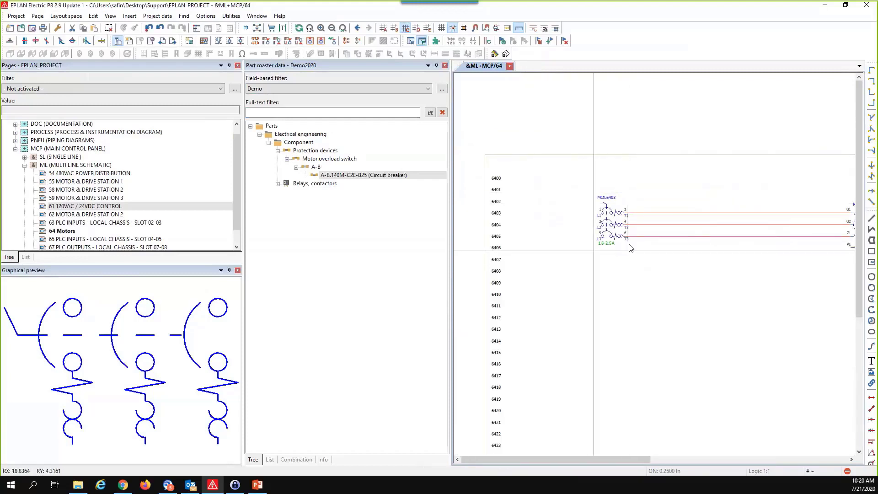
click(606, 211)
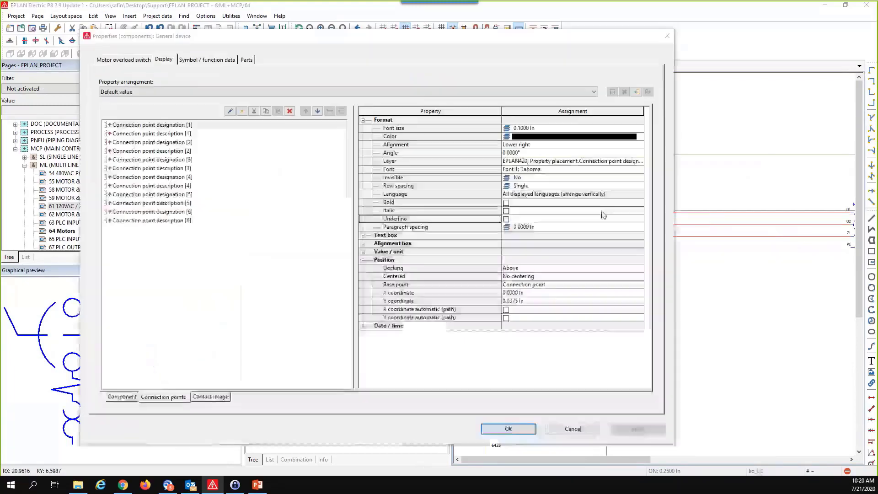
click(247, 60)
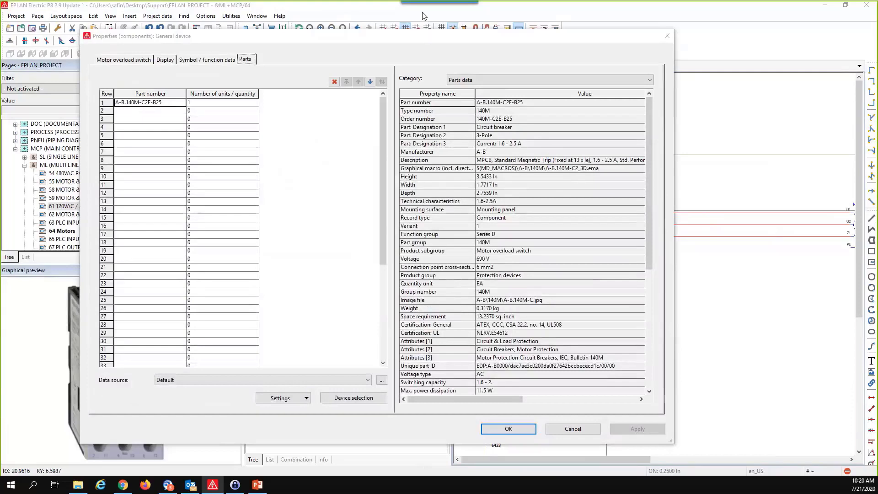
drag(426, 39, 561, 17)
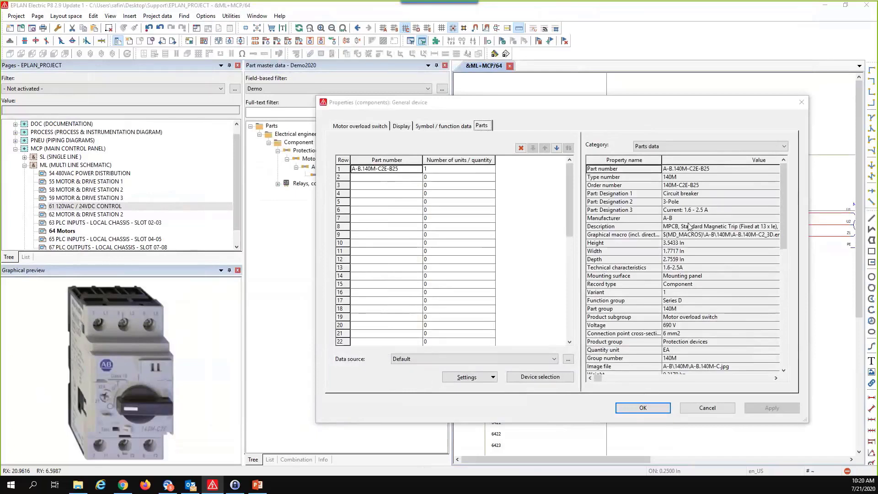
Step: Review the motor overload switch's full parts data with the value column widened, and close the properties dialog
scroll(665, 285, down, 1)
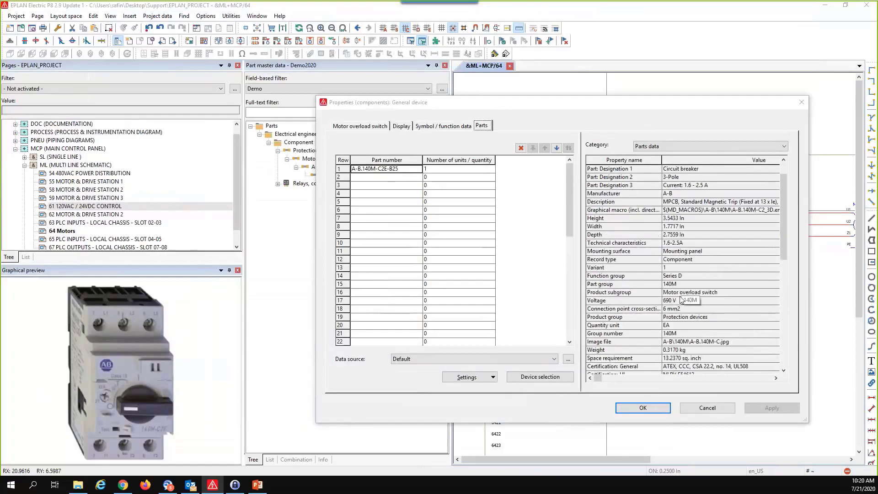
drag(581, 296, 488, 295)
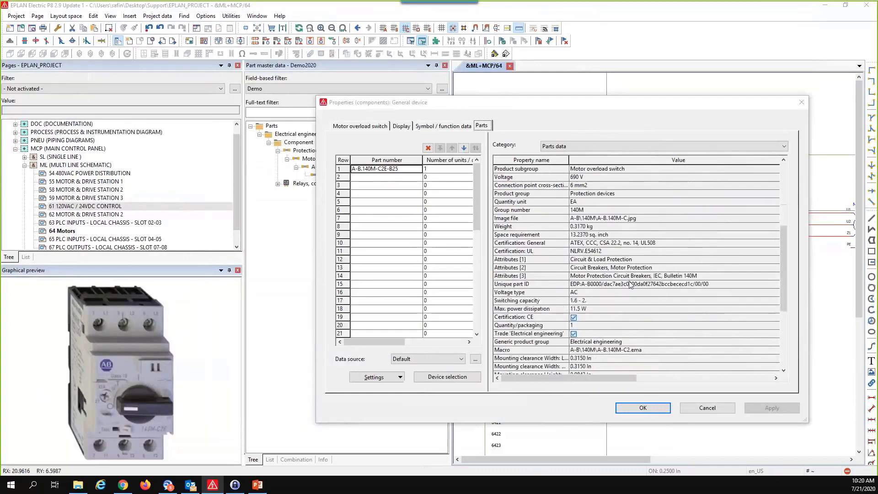
scroll(628, 284, up, 1)
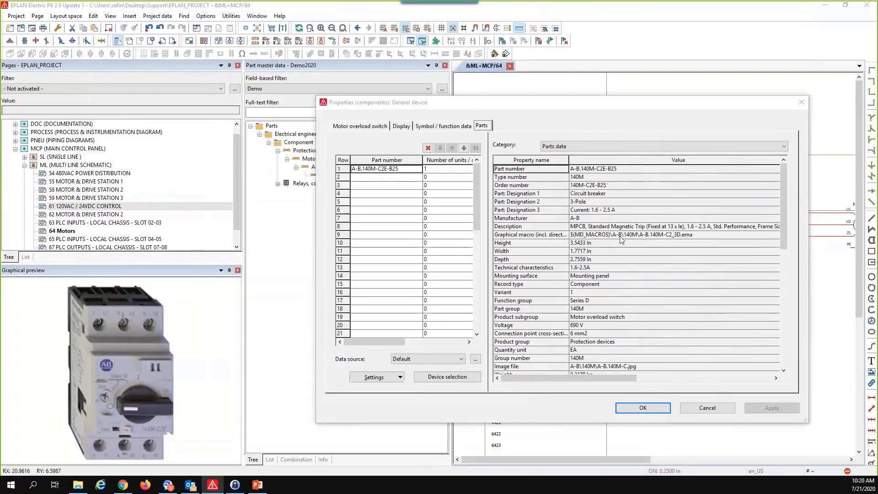
click(663, 406)
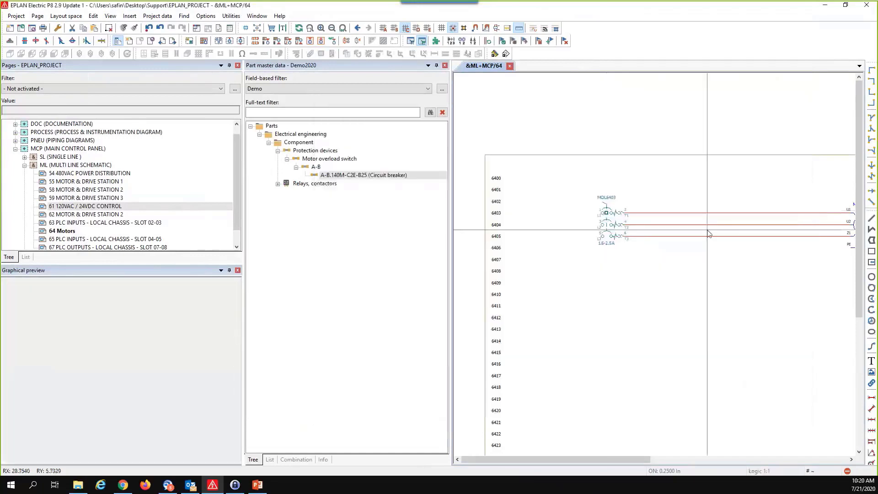
Step: Examine the motor overload switch, the motor and the three wire connections drawn between them on page 64
scroll(708, 234, down, 3)
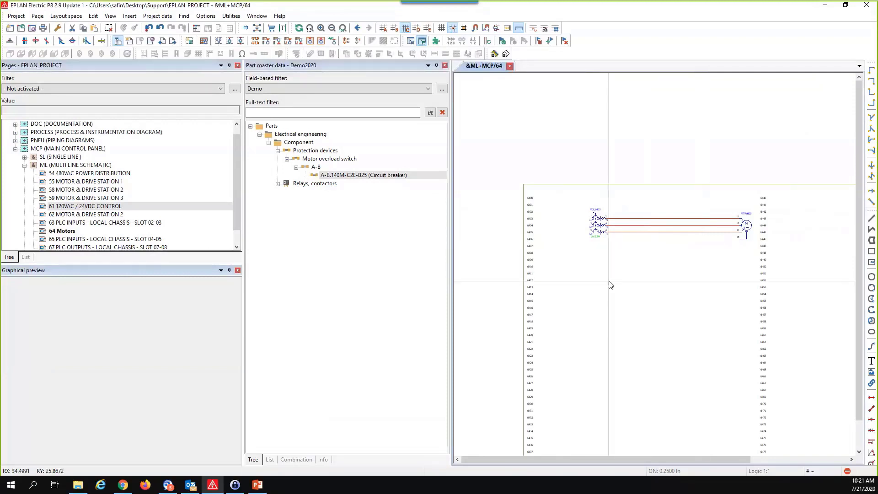
scroll(663, 275, up, 4)
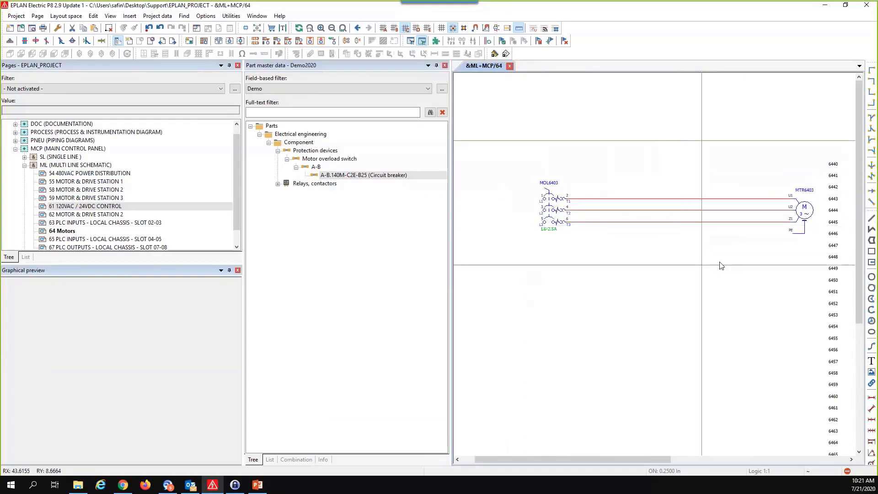
scroll(721, 266, down, 1)
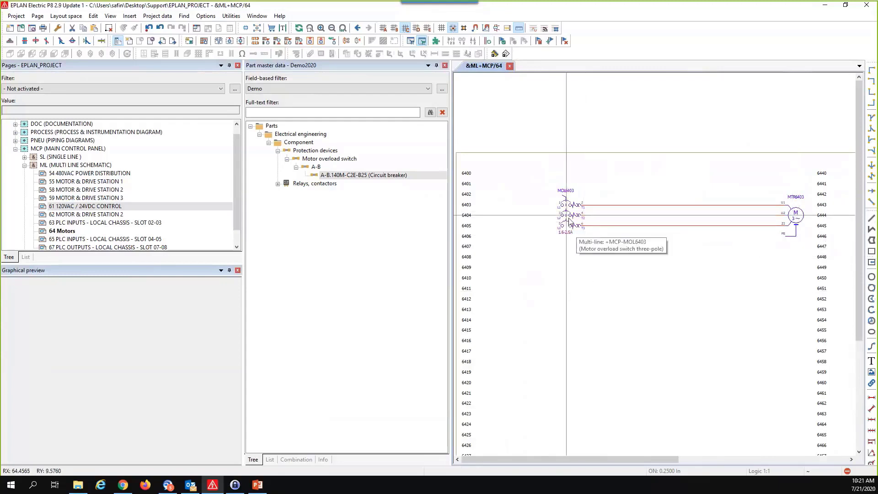
scroll(632, 273, down, 3)
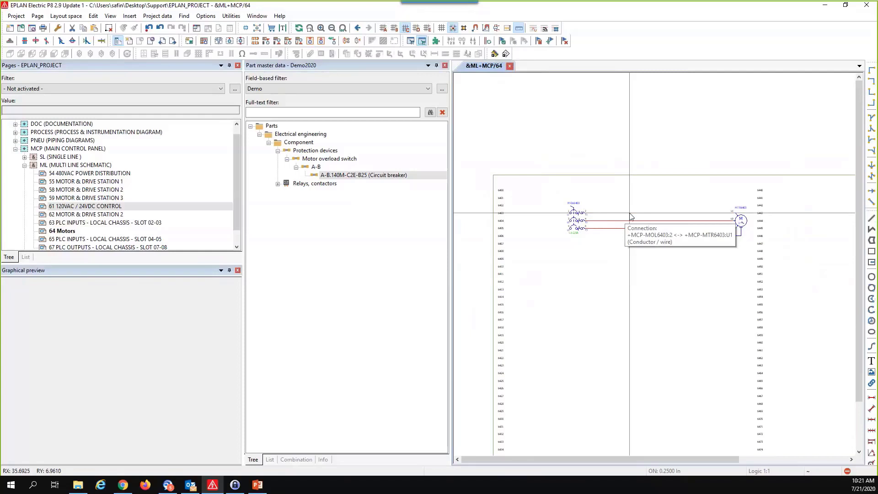
scroll(572, 208, up, 5)
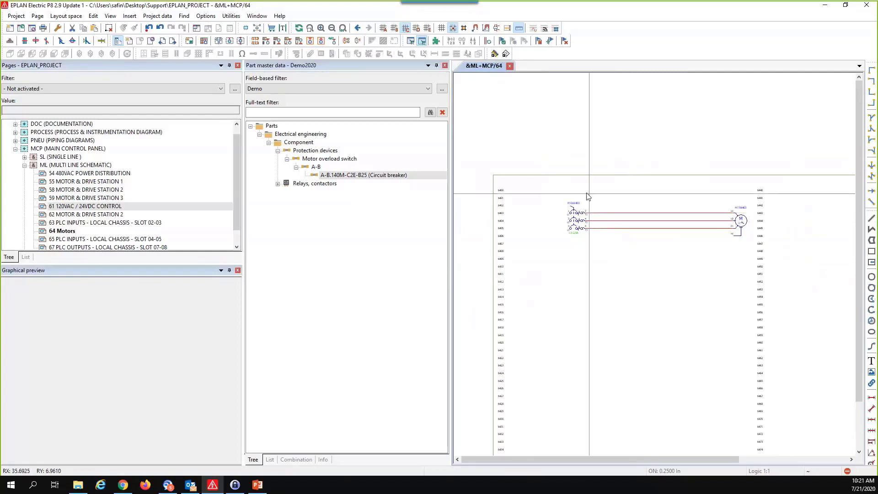
scroll(571, 206, up, 2)
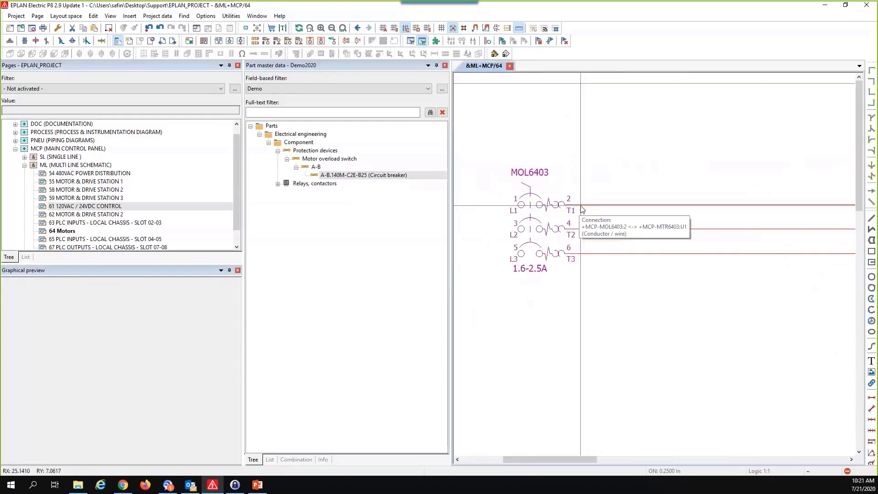
scroll(595, 212, right, 5)
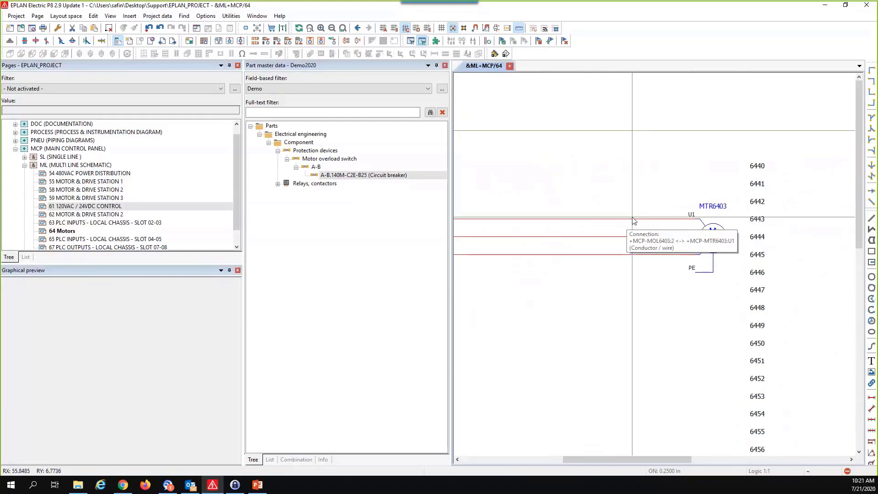
scroll(648, 229, down, 3)
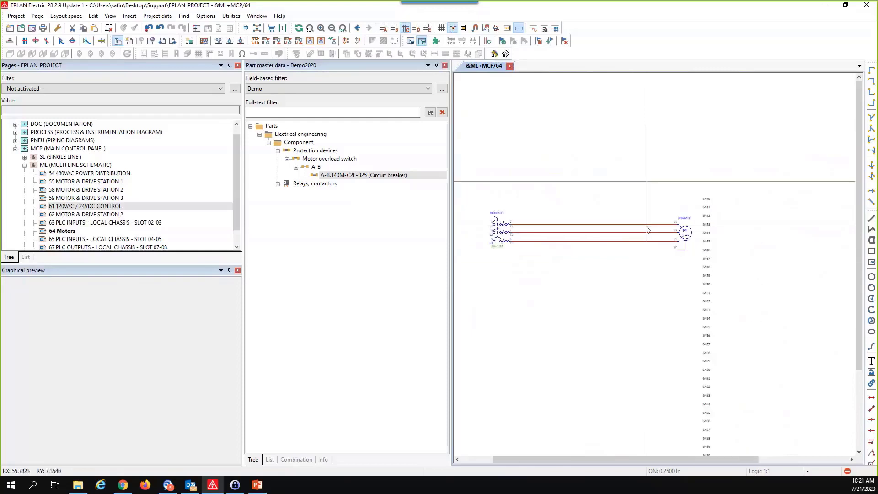
middle_drag(644, 226, 646, 230)
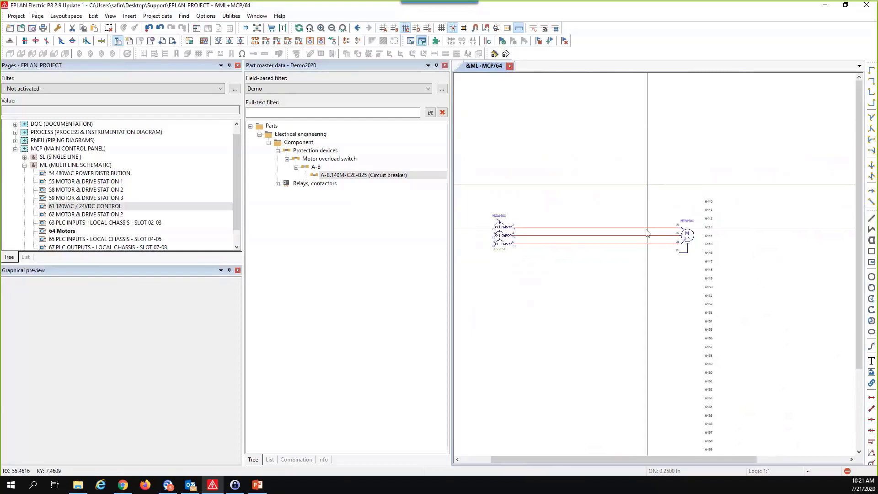
mouse_move(652, 237)
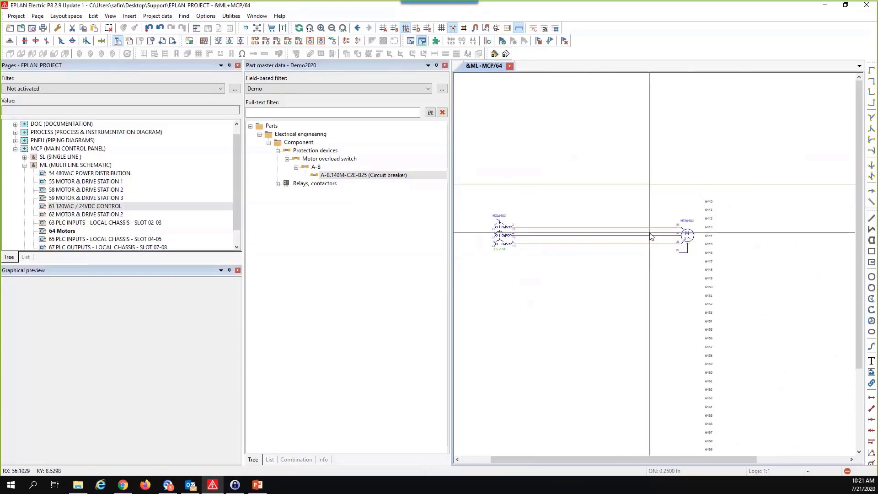
scroll(652, 234, down, 1)
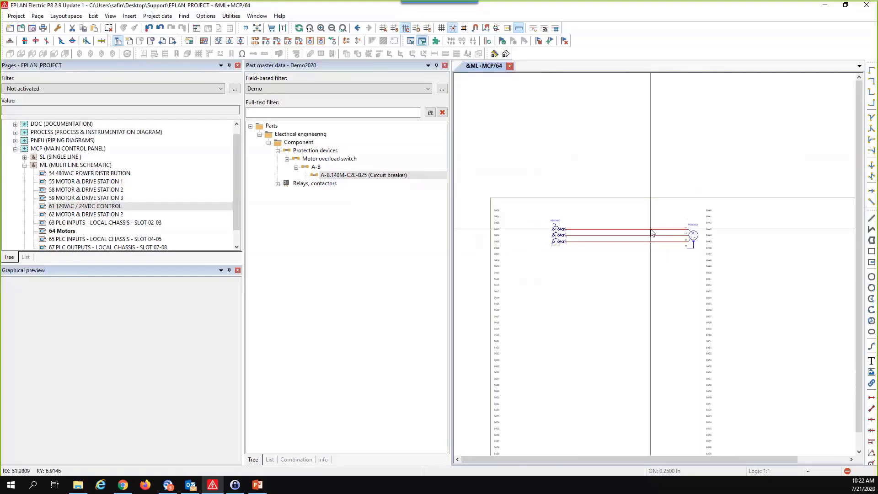
scroll(652, 236, down, 1)
middle_drag(637, 265, 638, 260)
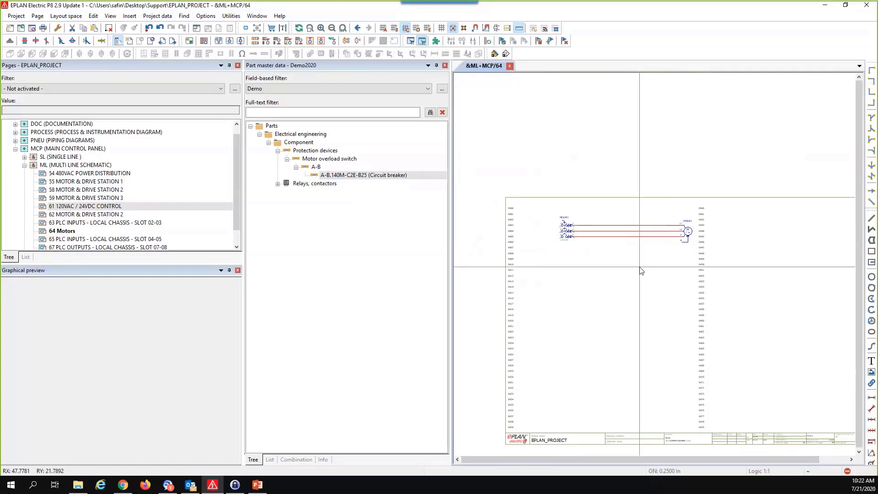
Step: Load the window macro 001_3-PhasePowerRails.ema for insertion on page 64, with the whole page in view
middle_drag(595, 278, 562, 231)
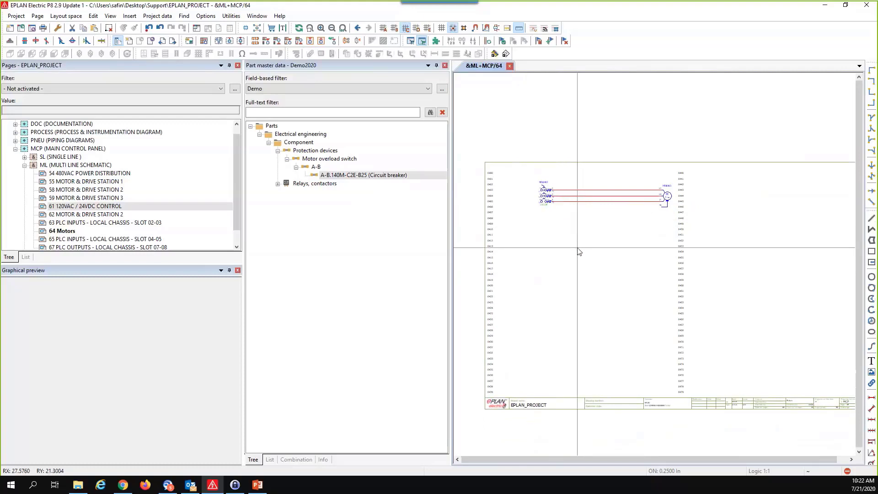
scroll(537, 238, up, 2)
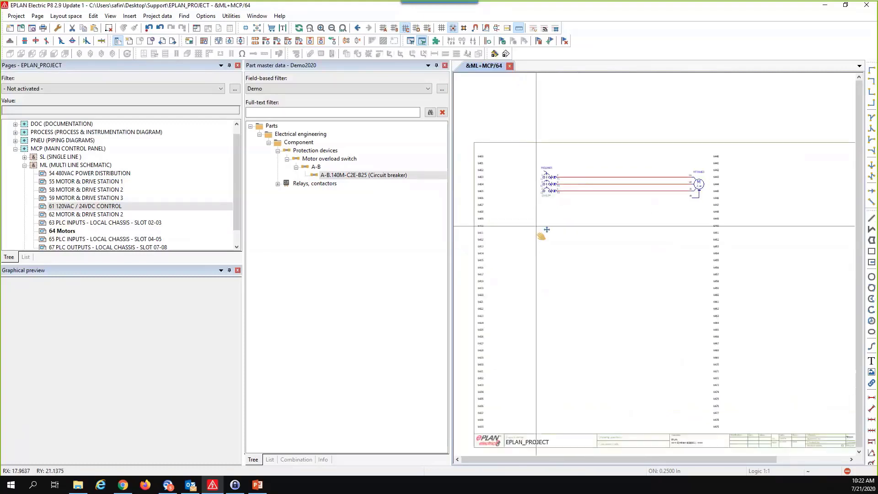
click(124, 18)
click(134, 35)
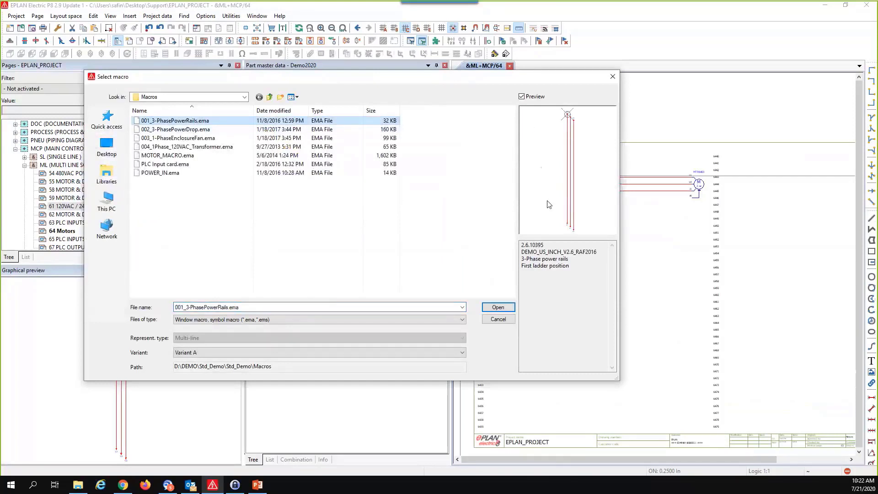
click(499, 308)
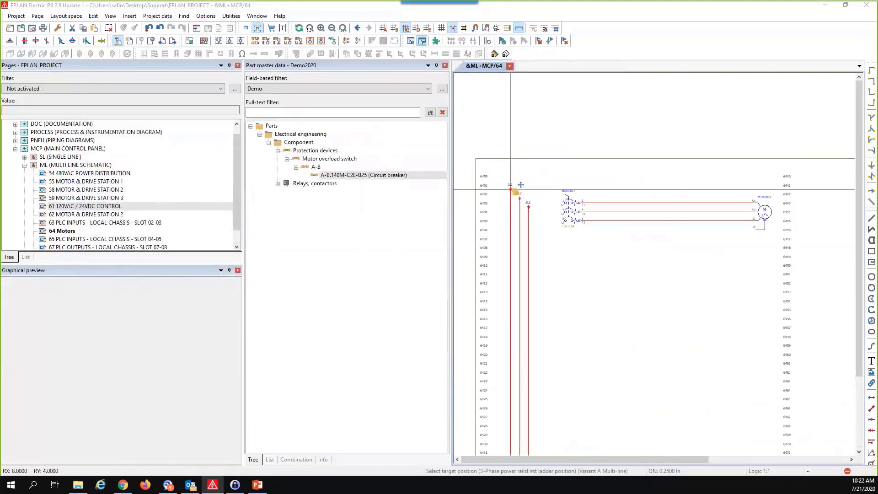
scroll(516, 191, down, 3)
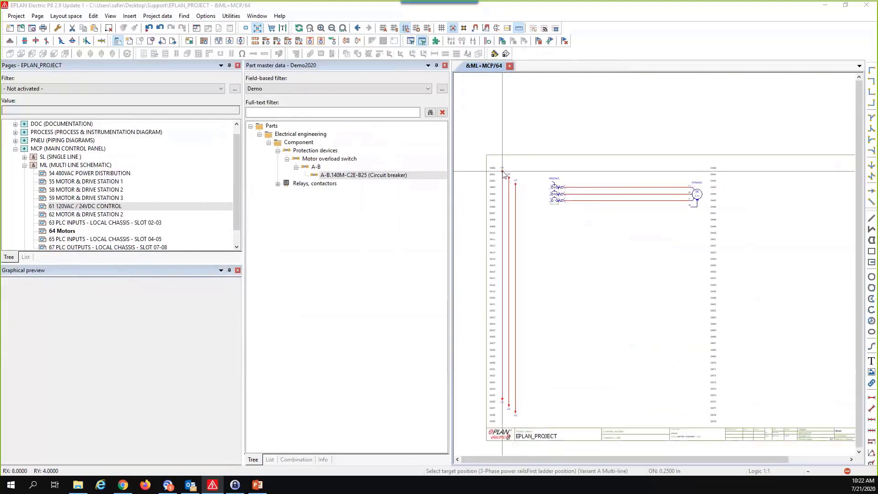
scroll(503, 173, down, 1)
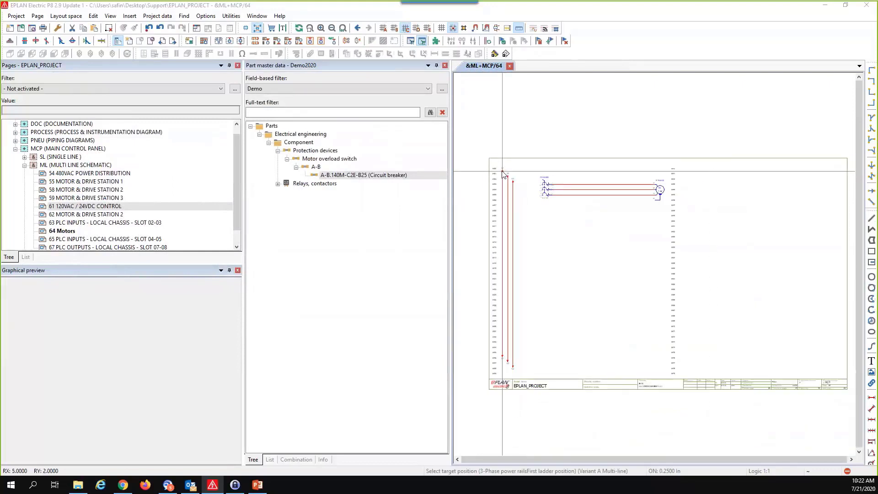
Step: Switch the power rails macro to Variant B with the second ladder position, and place it starting at row 6400
key(Tab)
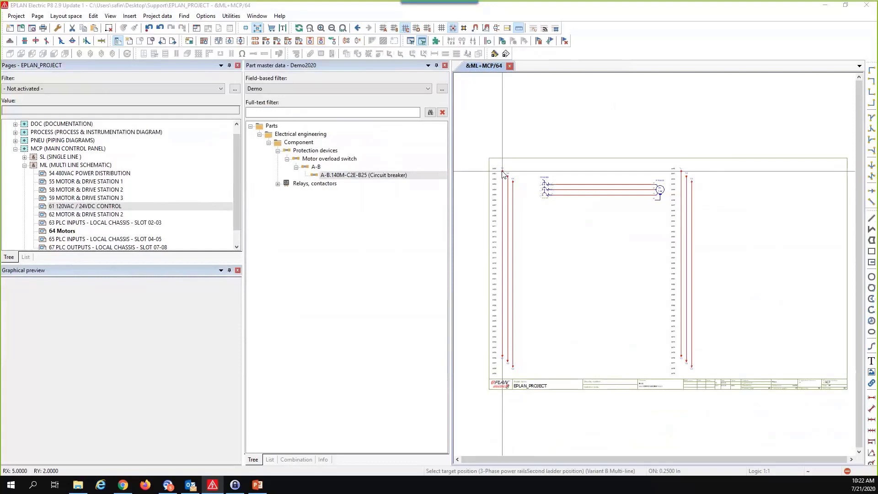
key(Tab)
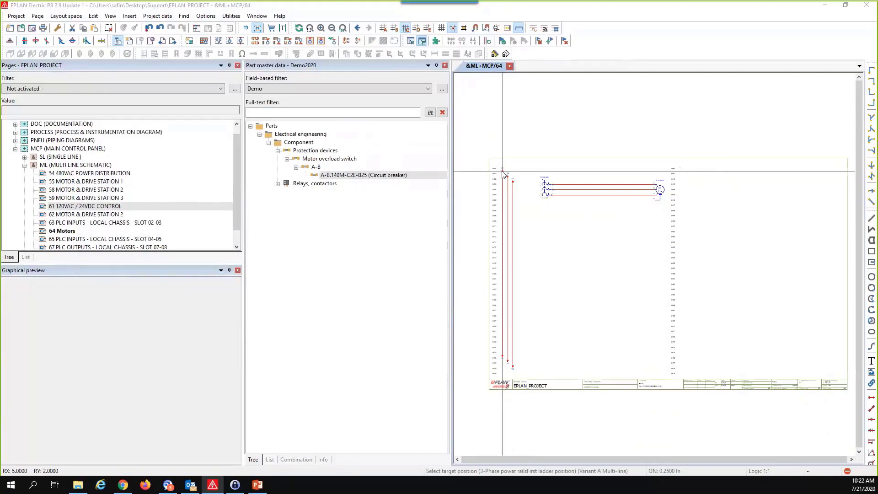
key(Tab)
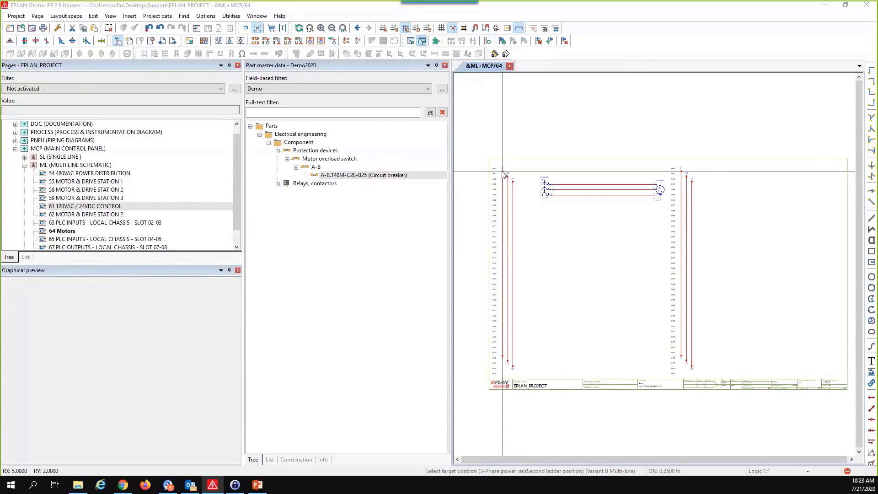
scroll(503, 173, up, 3)
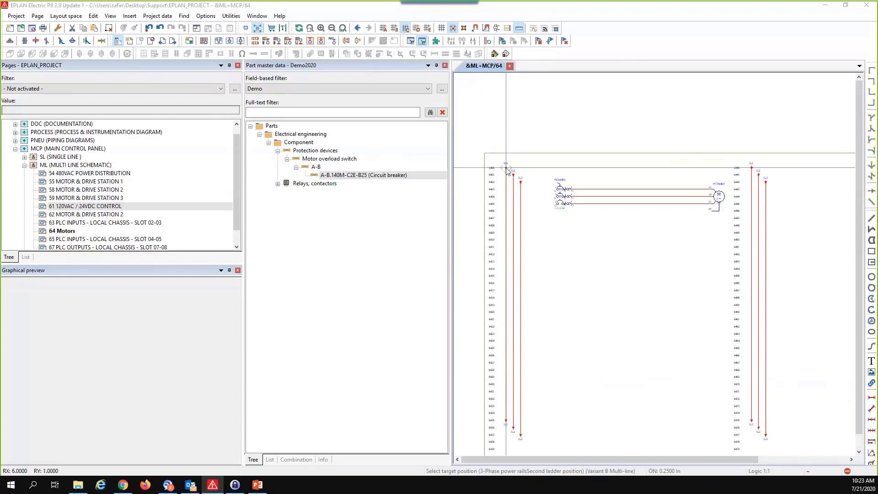
click(507, 169)
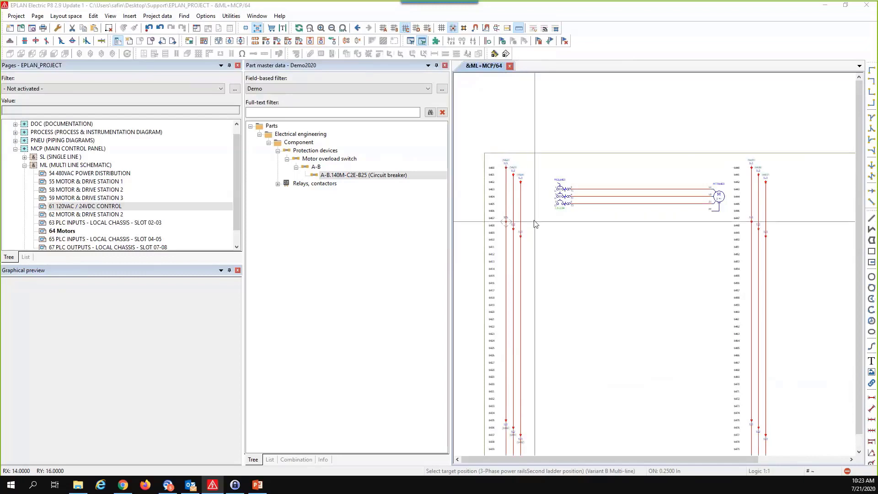
Step: Narrow the Part master data navigator to give the schematic more room around the new power rails
scroll(540, 219, up, 3)
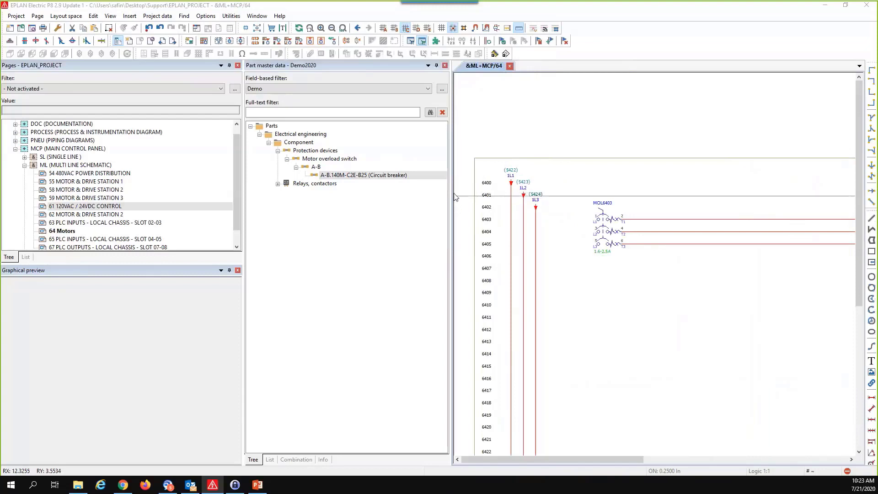
drag(452, 194, 387, 196)
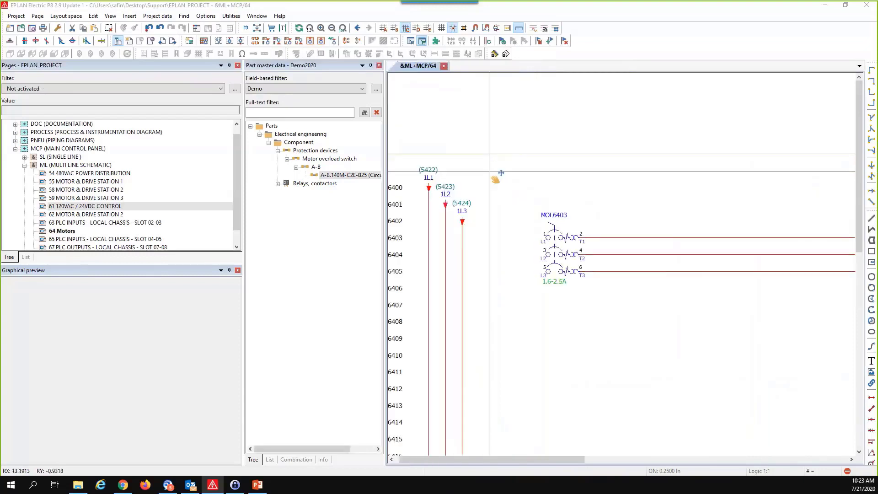
scroll(609, 204, up, 3)
Step: Follow the cross-reference of interruption point 1L1 at row 6400 to its counterpart on page 54
drag(475, 179, 543, 206)
middle_drag(574, 200, 616, 223)
scroll(613, 224, up, 1)
click(554, 233)
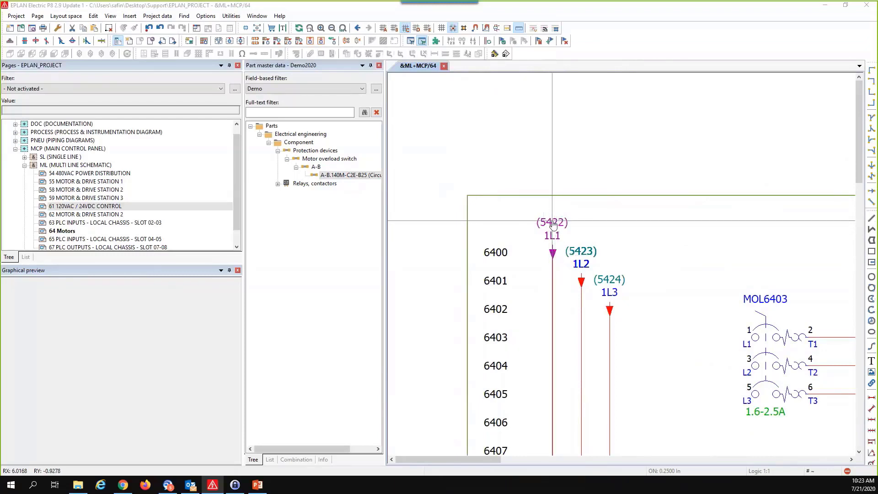
key(f)
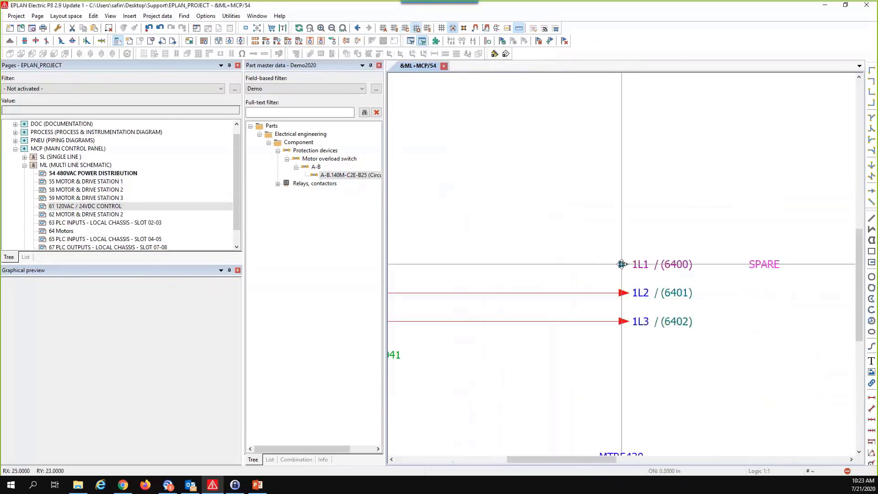
Step: Inspect interruption points 1L1, 1L2 and 1L3 on page 54, and follow 1L1's cross-reference back to page 64
scroll(622, 258, down, 4)
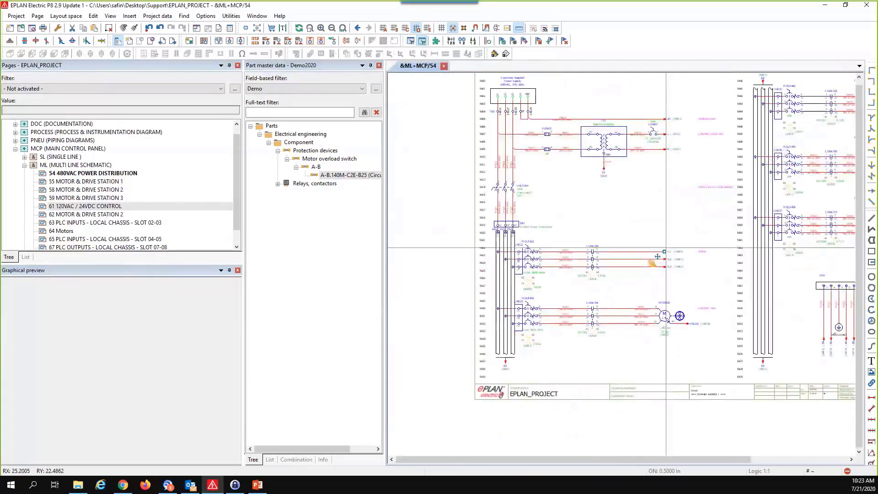
scroll(644, 254, up, 3)
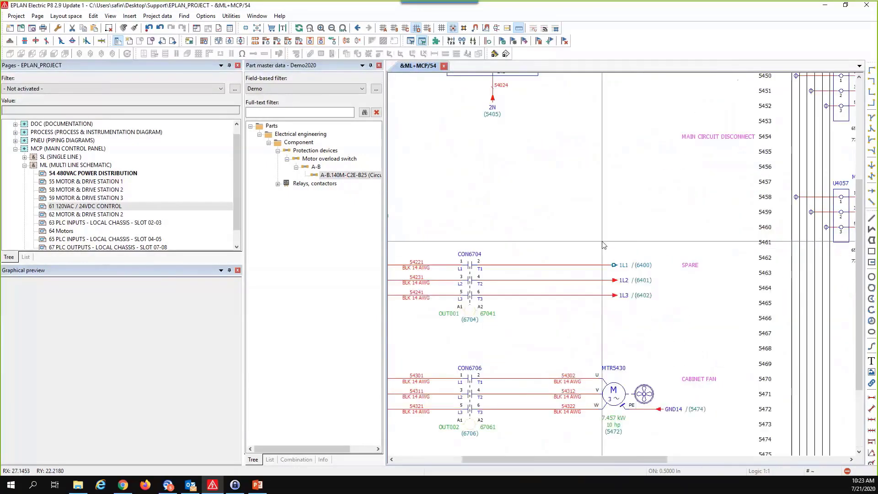
drag(652, 290, 671, 323)
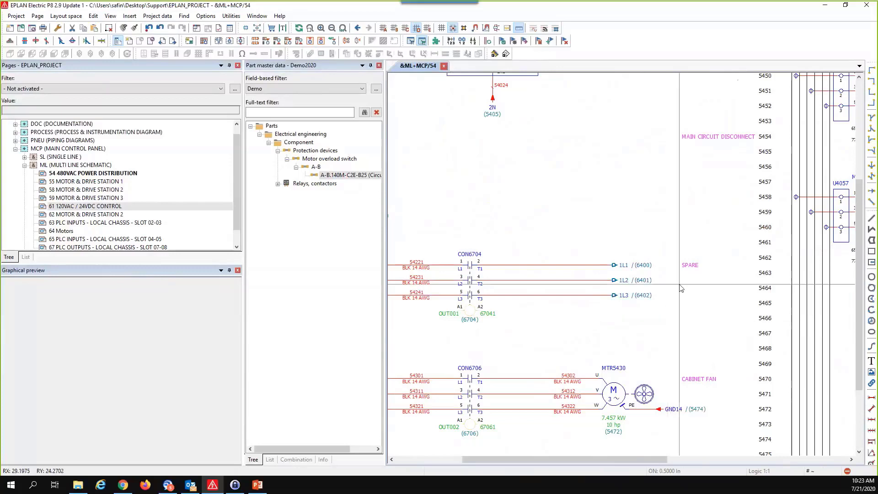
double_click(645, 268)
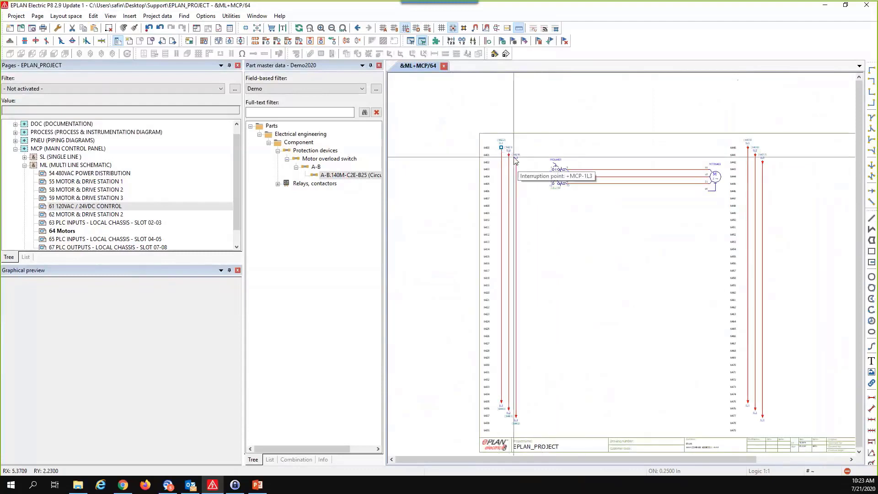
Step: Connect power rails 1L1, 1L2 and 1L3 to motor overload switch MOL6403 at rows 6403 to 6405 using right T-nodes drawn with targets
scroll(519, 165, up, 1)
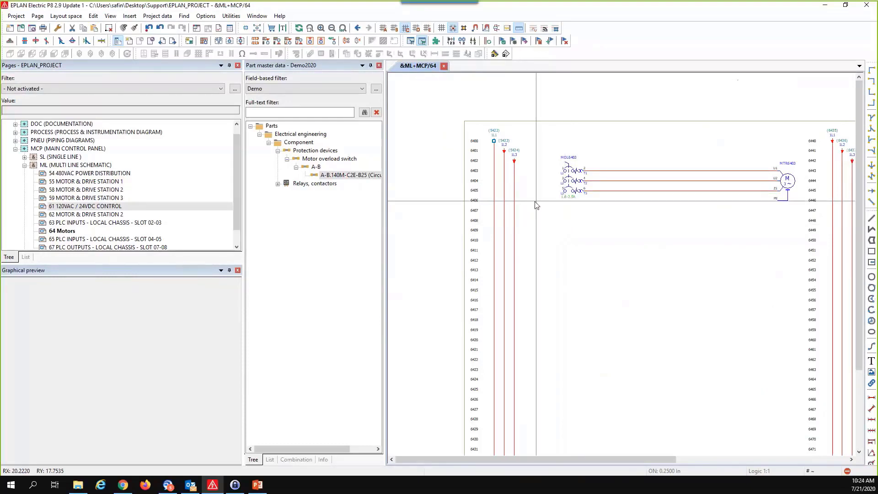
scroll(531, 226, up, 3)
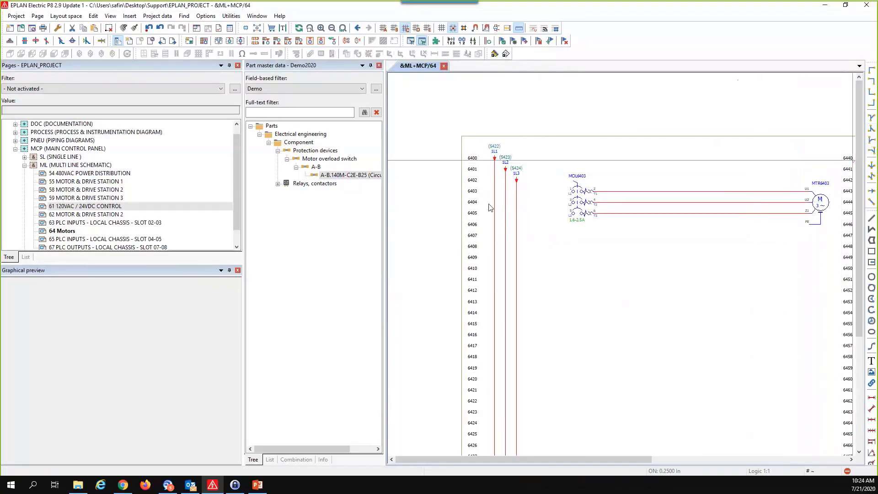
key(BackSpace)
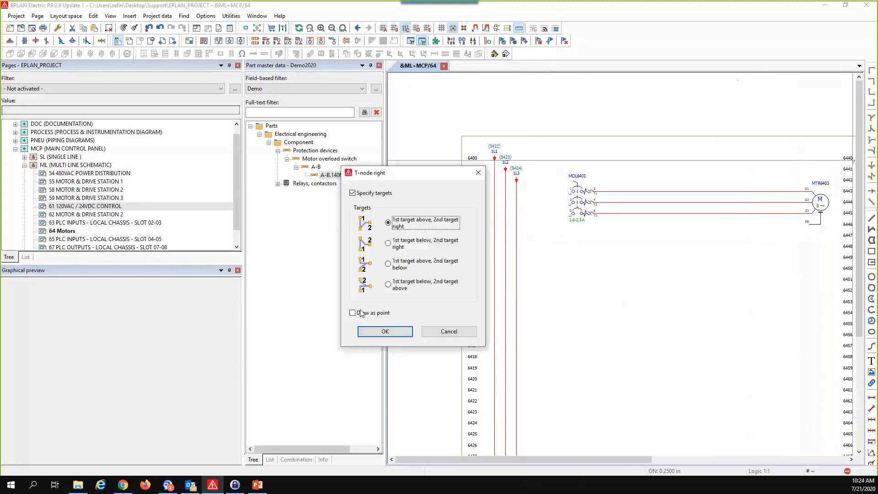
click(385, 331)
scroll(495, 196, up, 2)
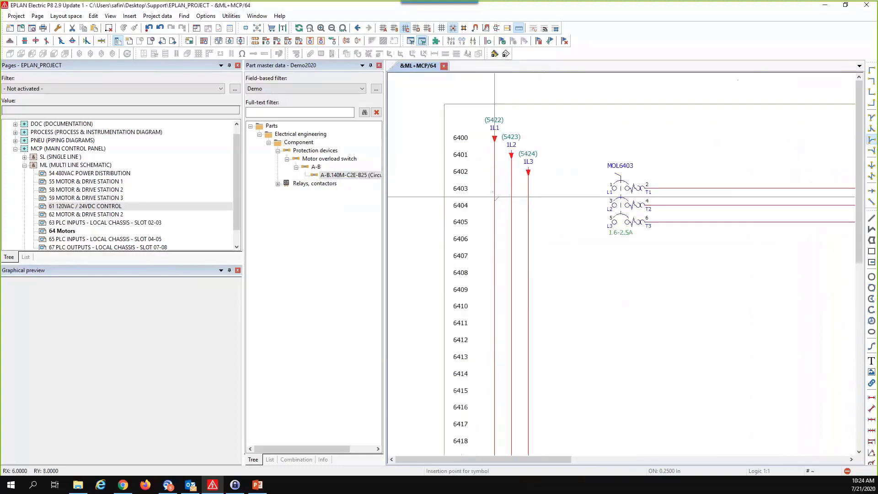
drag(495, 188, 533, 229)
scroll(578, 242, down, 1)
scroll(578, 243, down, 1)
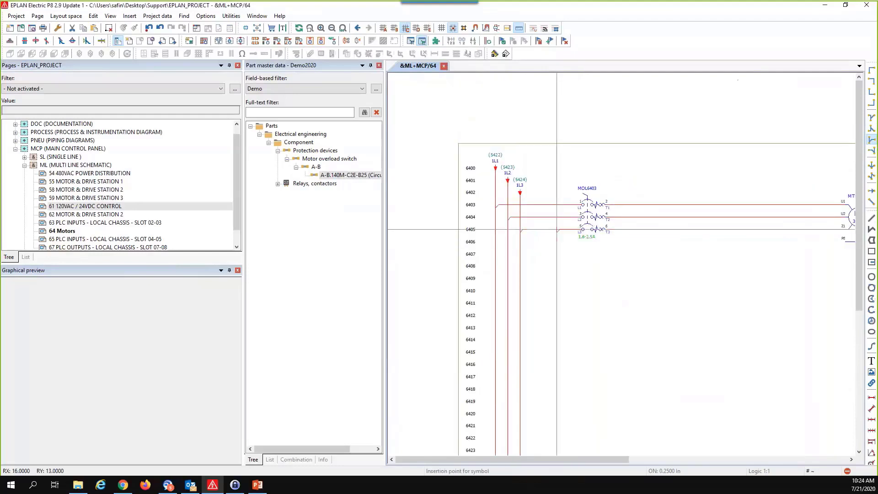
scroll(444, 226, down, 1)
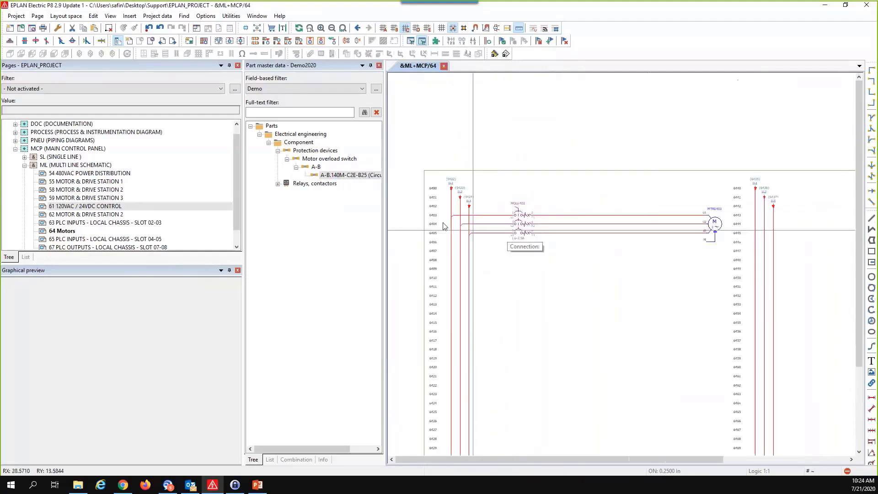
scroll(506, 258, down, 2)
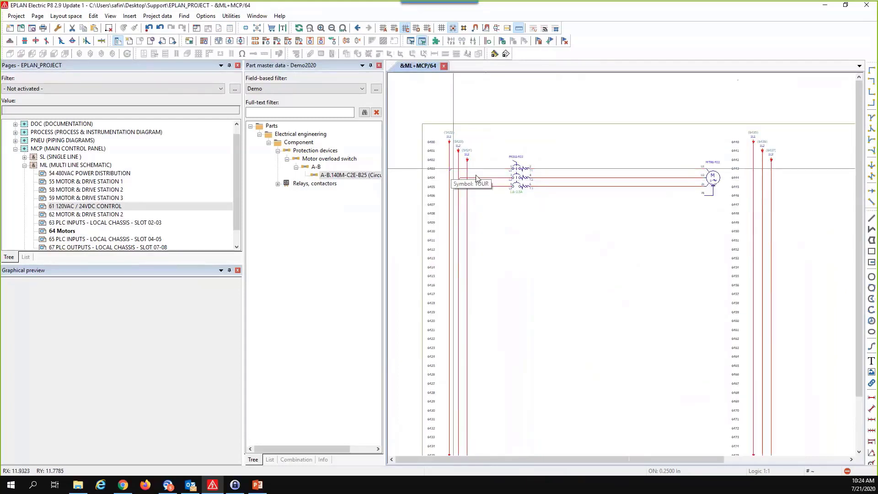
ctrl+scroll(451, 179, up, 1)
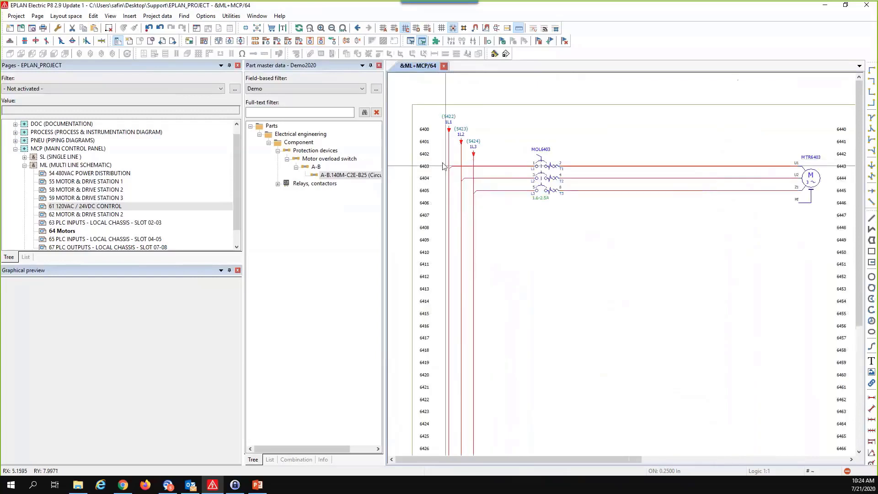
drag(438, 160, 499, 211)
ctrl+scroll(531, 215, down, 1)
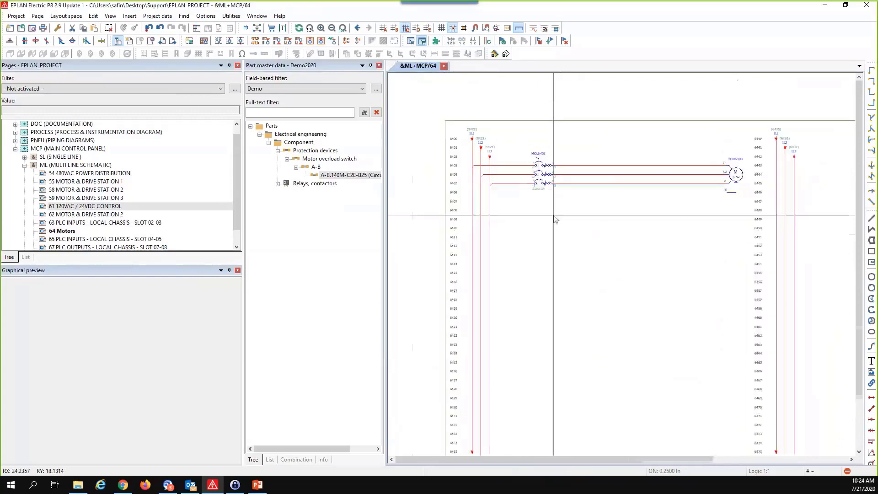
ctrl+scroll(556, 219, down, 1)
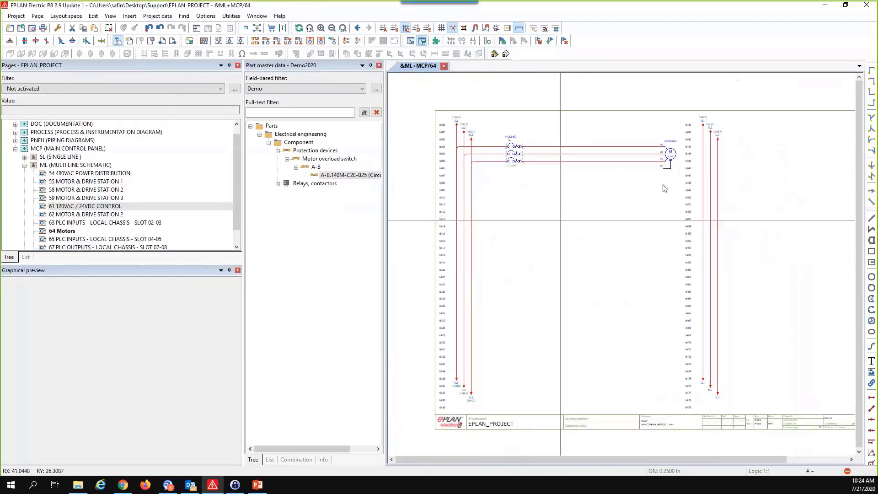
click(130, 16)
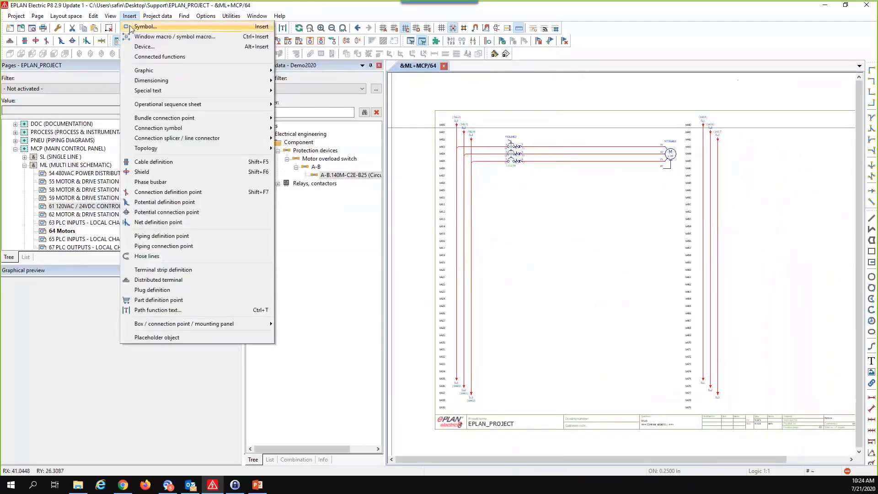
click(188, 24)
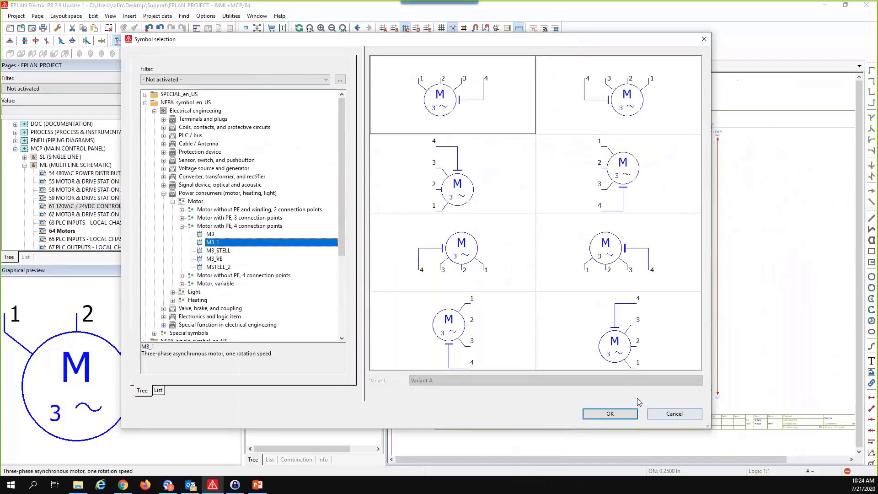
click(659, 414)
Step: Insert window macro 002_3-PhasePowerDrop.ema on rail 1L1 at row 6410, numbering its devices with the NFPA Numbering 2 format
click(129, 16)
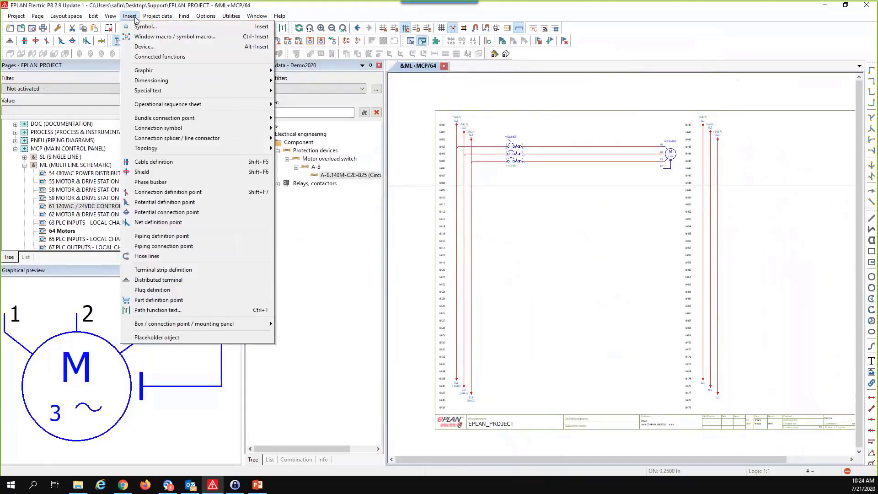
click(136, 38)
click(189, 129)
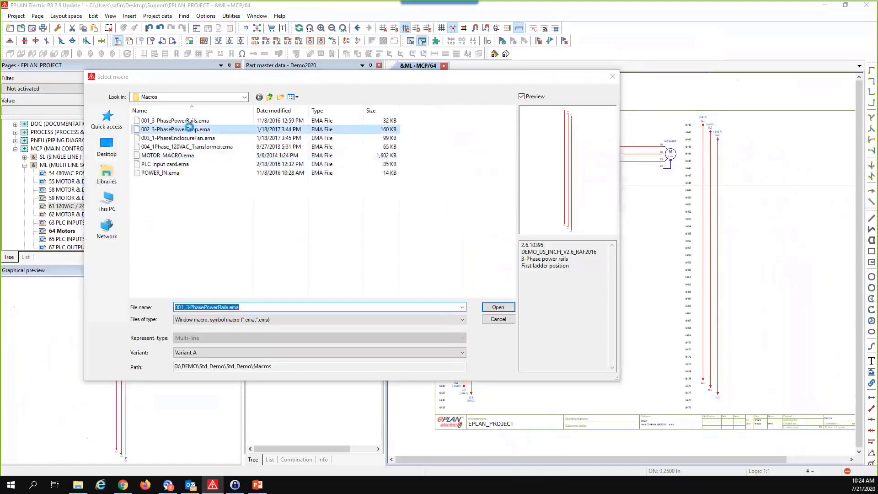
click(490, 311)
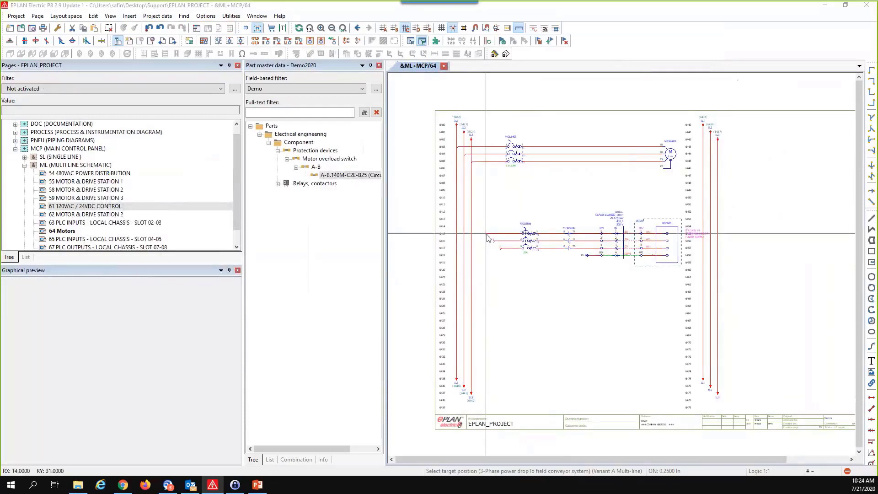
click(457, 197)
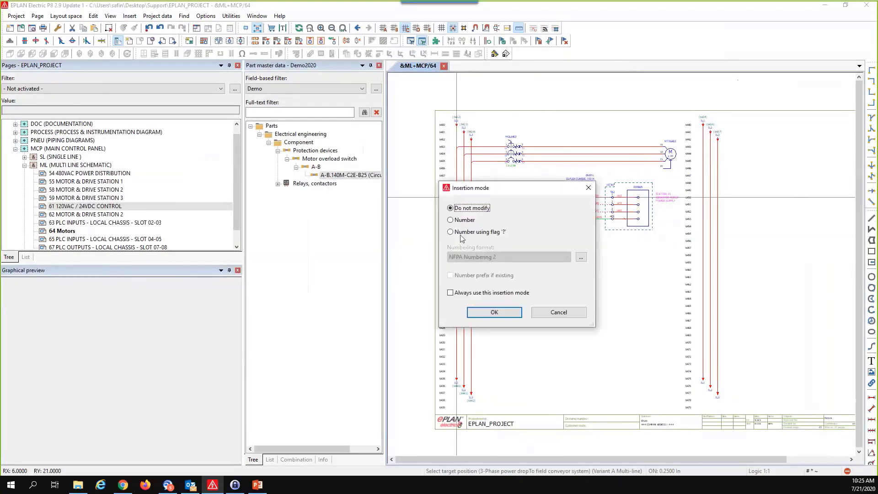
click(451, 220)
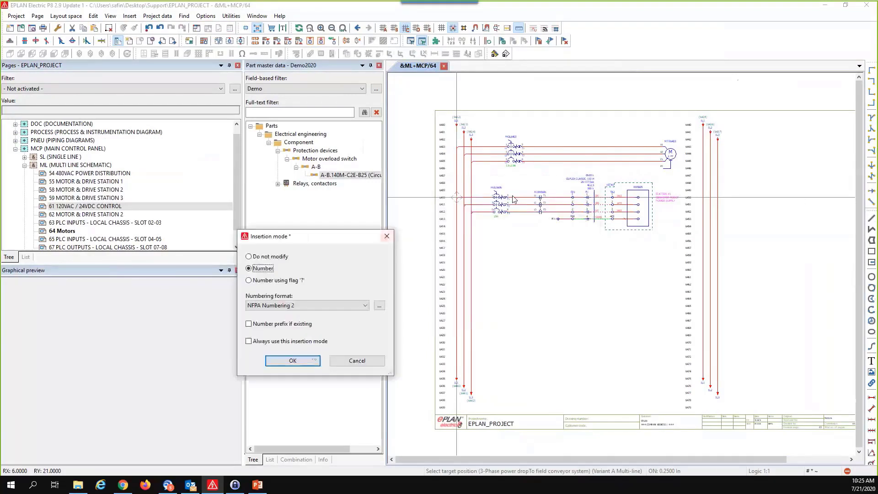
click(310, 363)
scroll(458, 169, up, 5)
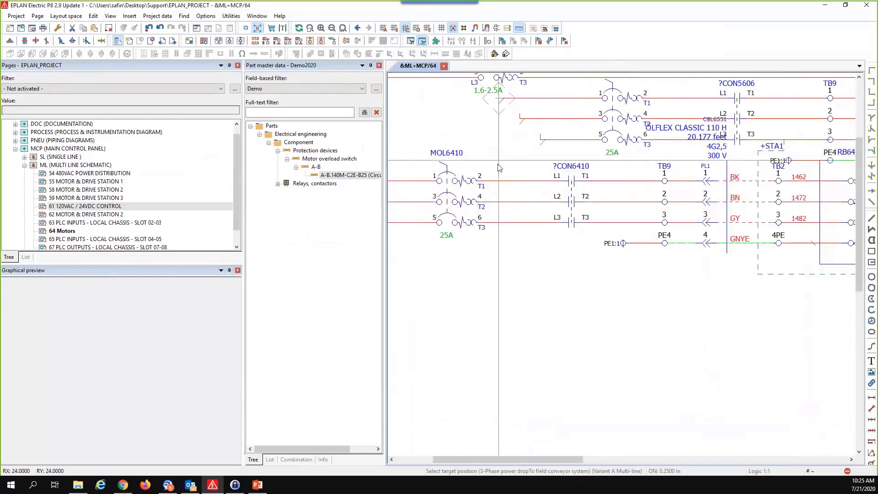
middle_drag(516, 185, 715, 219)
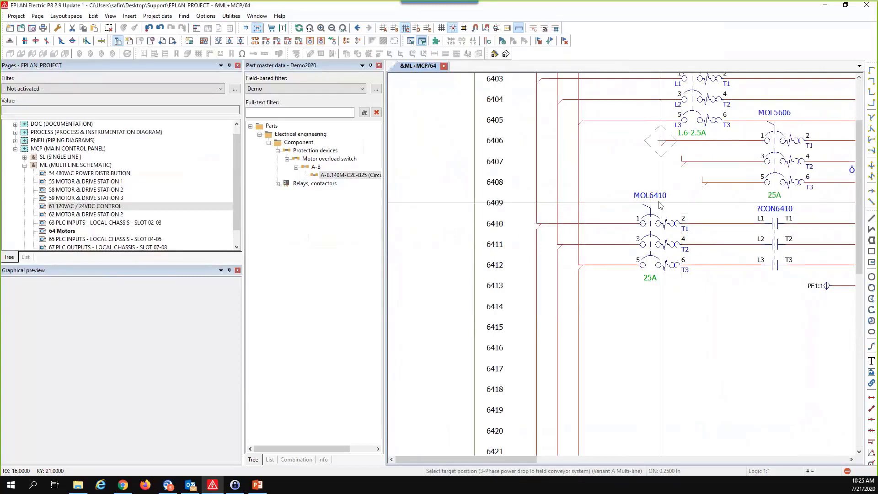
scroll(517, 224, down, 5)
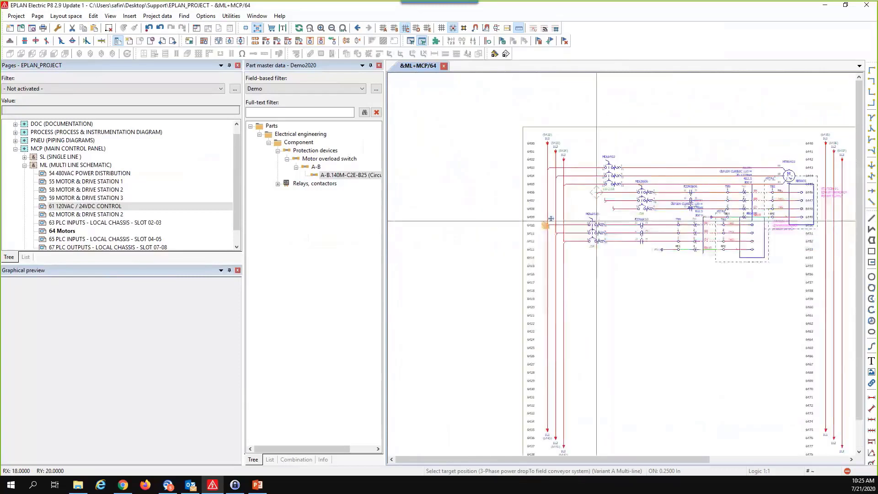
Step: Insert window macro 003_1-PhaseEnclosureFan.ema on the power rails at row 6421, below the three-phase power drop
key(BackSpace)
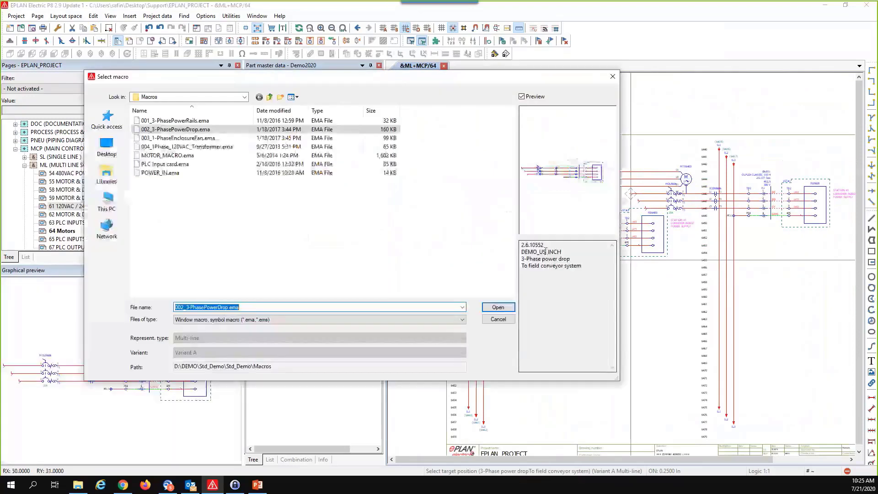
click(181, 137)
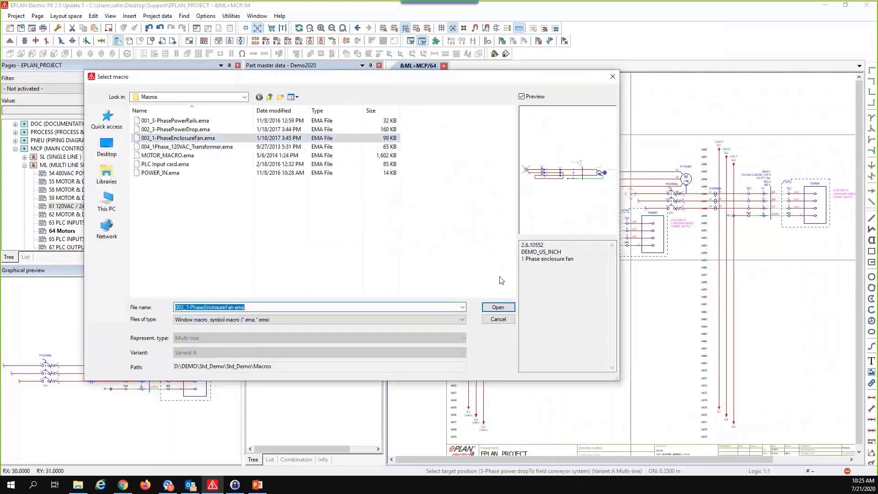
key(Return)
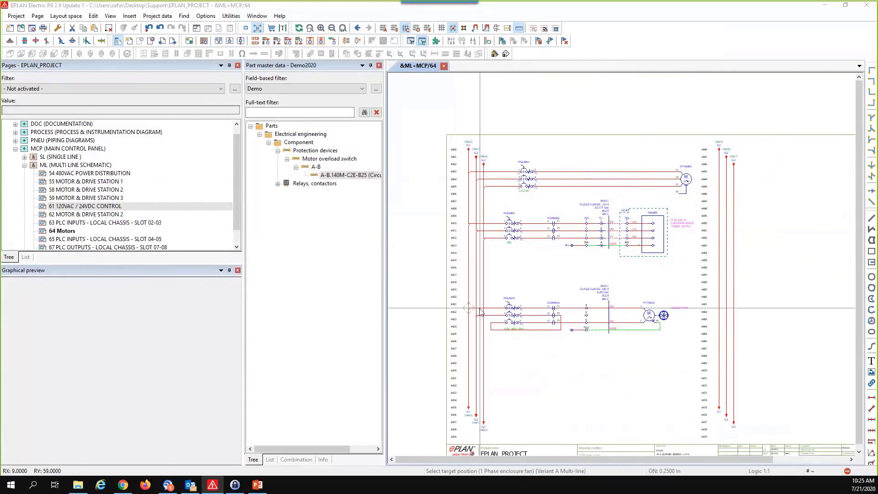
middle_drag(591, 337, 584, 335)
right_click(584, 336)
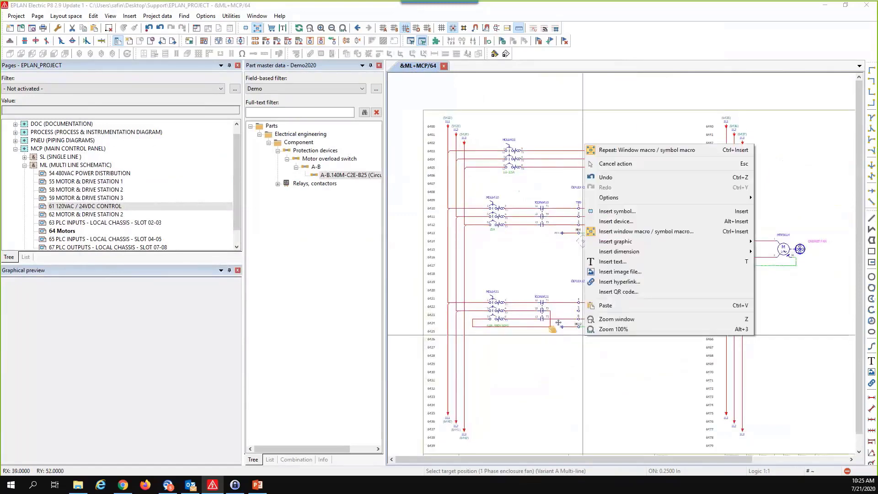
click(552, 327)
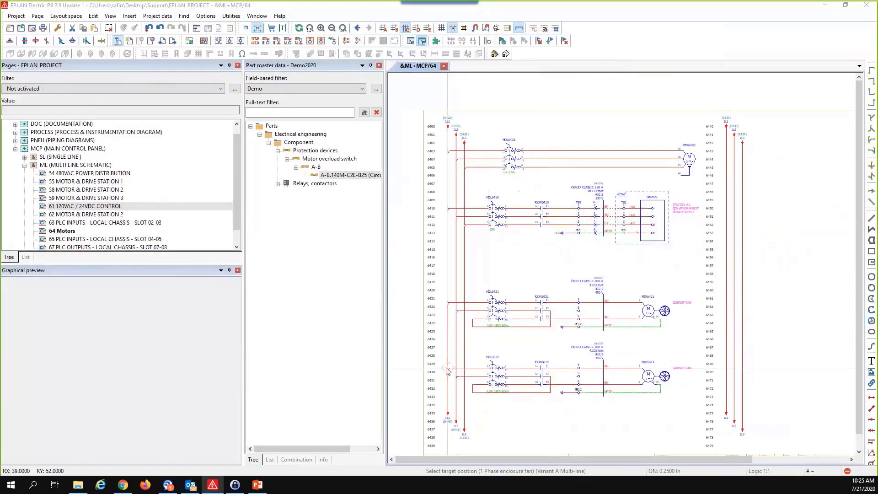
Step: Insert window macro 004_1Phase_120VAC_Transformer.ema on the power rails at row 6429, below the enclosure fan circuit
key(BackSpace)
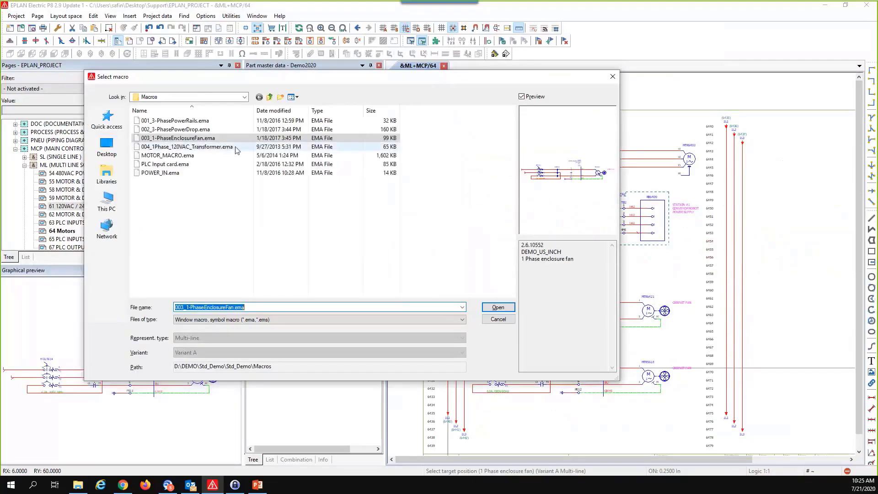
click(200, 147)
click(498, 307)
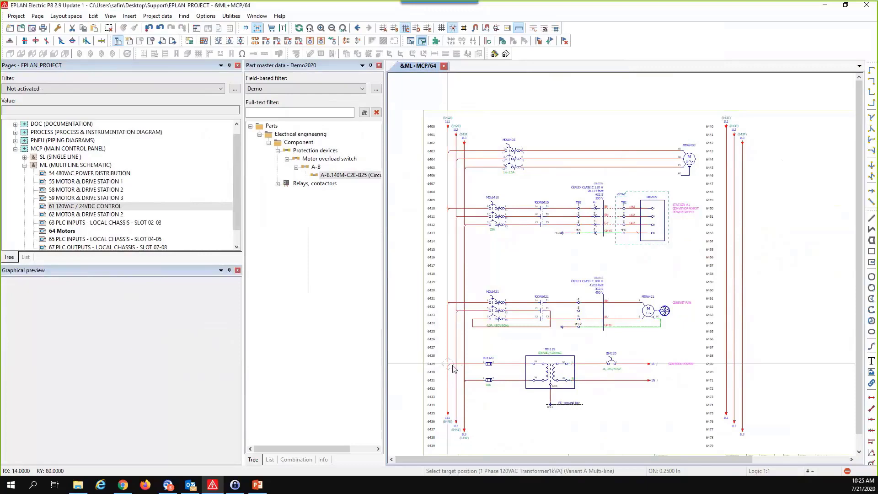
click(460, 366)
scroll(510, 380, up, 2)
scroll(503, 382, up, 2)
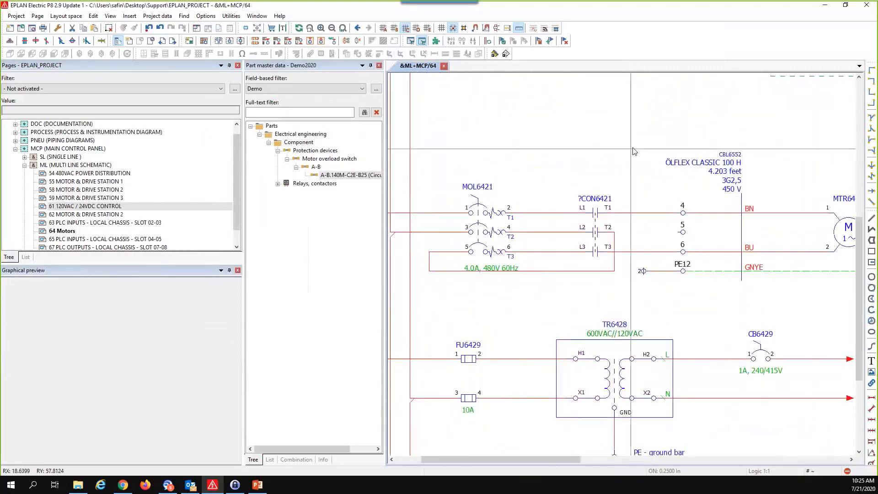
Step: Examine the question-mark contactor designations ?CON6421 and ?CON6410 in the enclosure fan and power drop circuits
scroll(549, 208, down, 2)
drag(553, 209, 601, 288)
scroll(581, 198, up, 1)
middle_drag(581, 197, 545, 171)
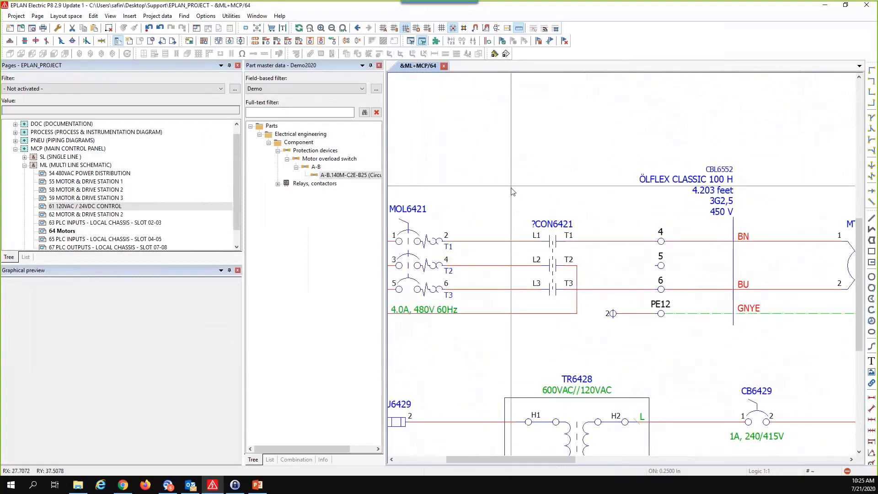
click(511, 188)
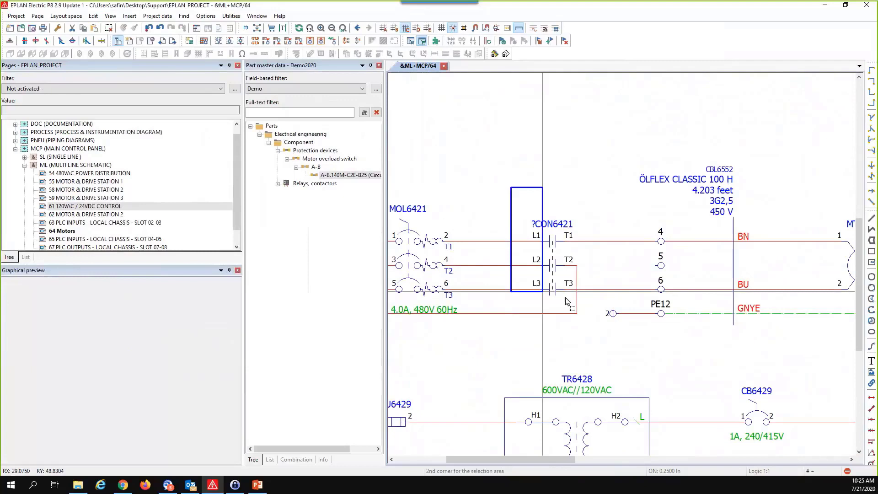
click(546, 185)
scroll(546, 184, down, 1)
middle_drag(585, 196, 596, 198)
scroll(609, 204, down, 1)
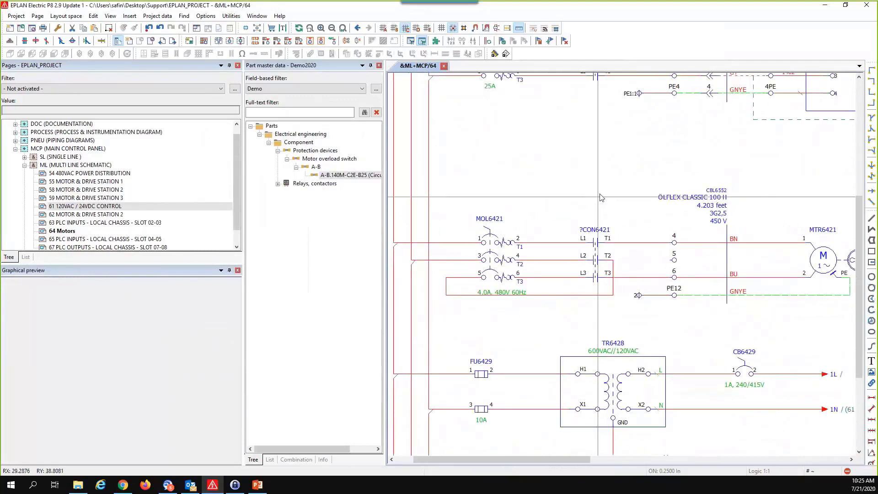
scroll(613, 208, down, 1)
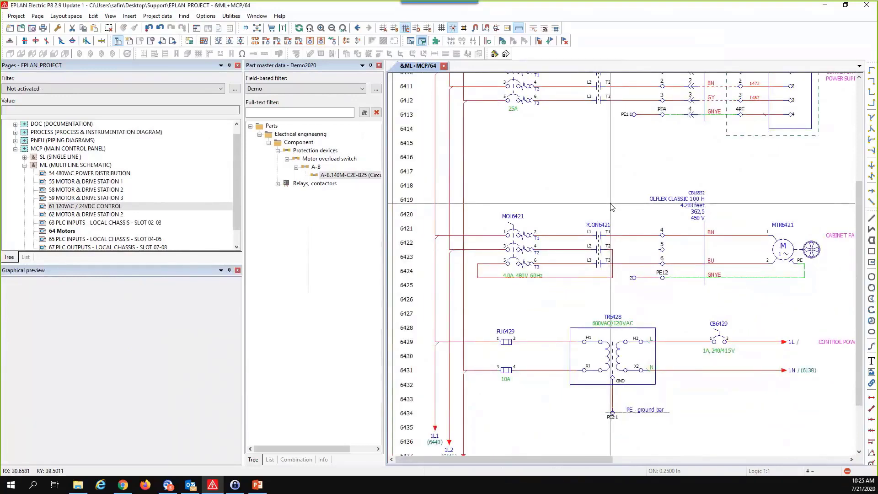
click(568, 202)
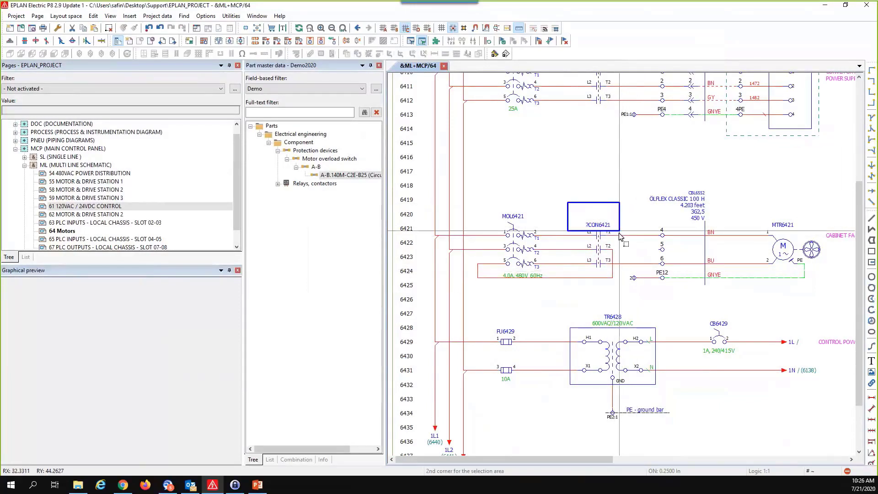
click(620, 232)
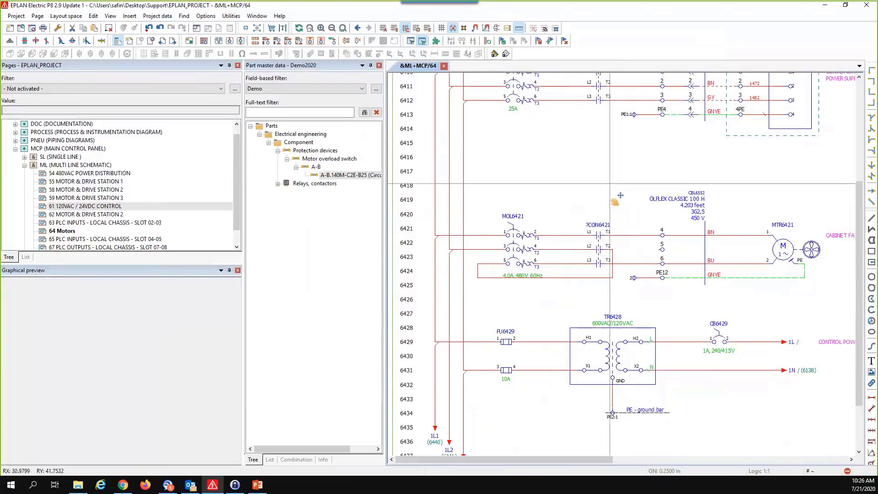
scroll(621, 195, down, 4)
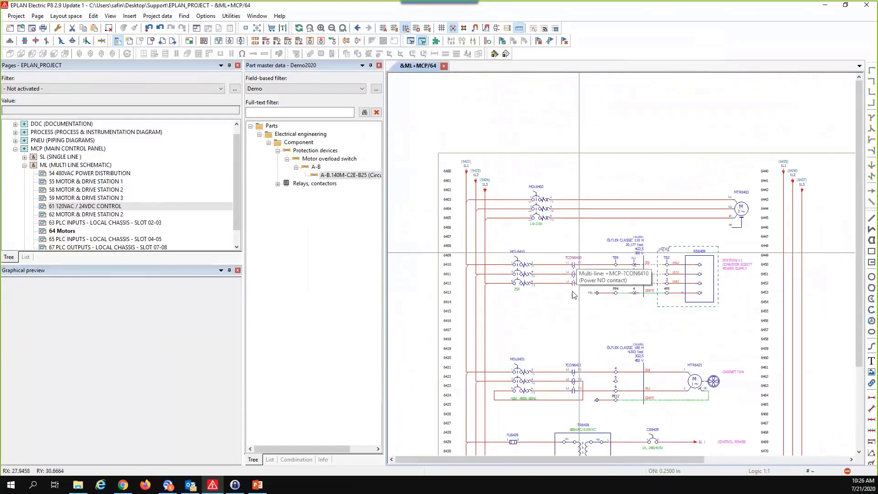
Step: Expand the relays and contactors category in the part master data to list the contactor manufacturers
scroll(562, 230, up, 3)
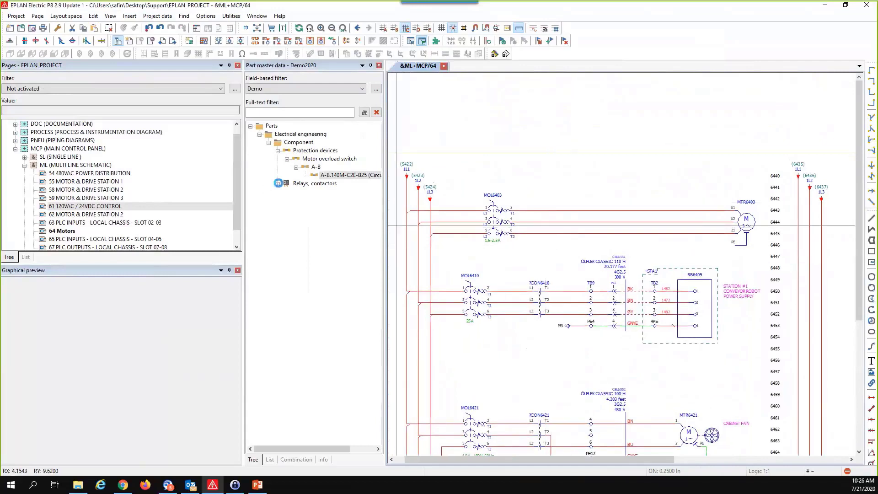
click(278, 184)
click(287, 192)
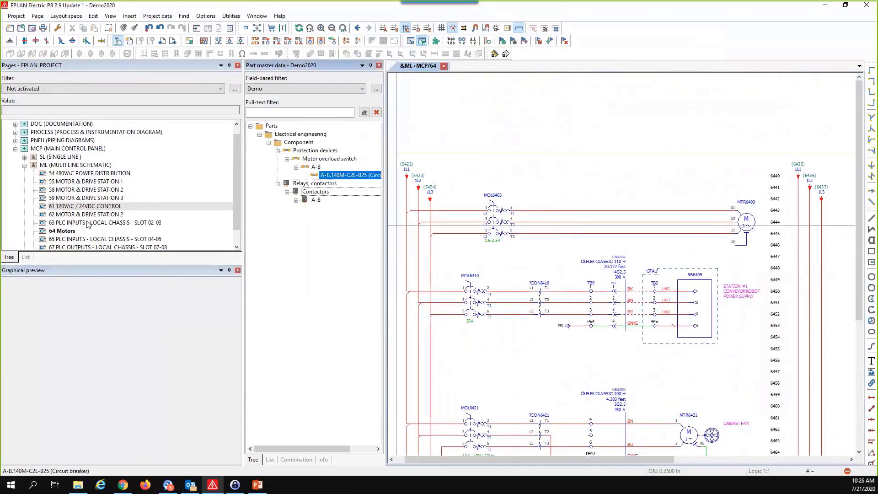
Step: Open page 67 PLC OUTPUTS - LOCAL CHASSIS - SLOT 07-08 in a new window, showing the spare outputs below CYL 5 EXTEND
scroll(77, 238, down, 1)
click(76, 231)
right_click(76, 232)
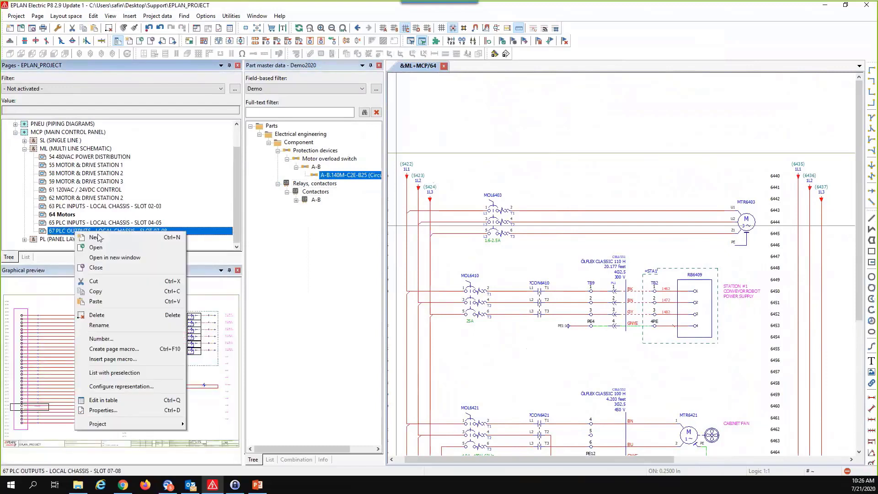
click(125, 251)
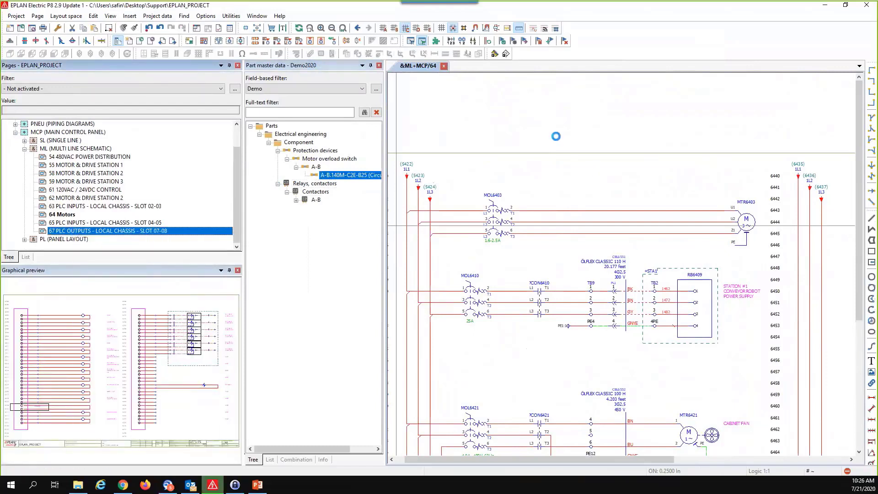
scroll(616, 205, down, 2)
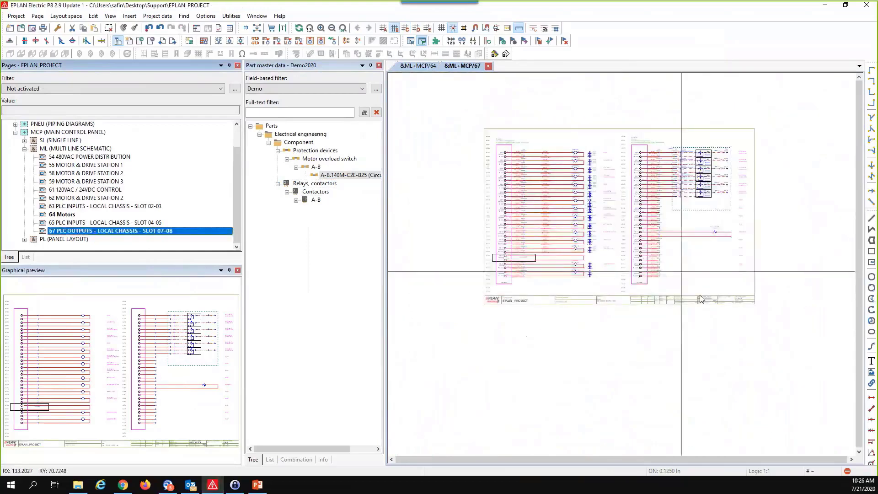
scroll(722, 295, up, 3)
middle_drag(722, 296, 642, 360)
scroll(642, 360, up, 5)
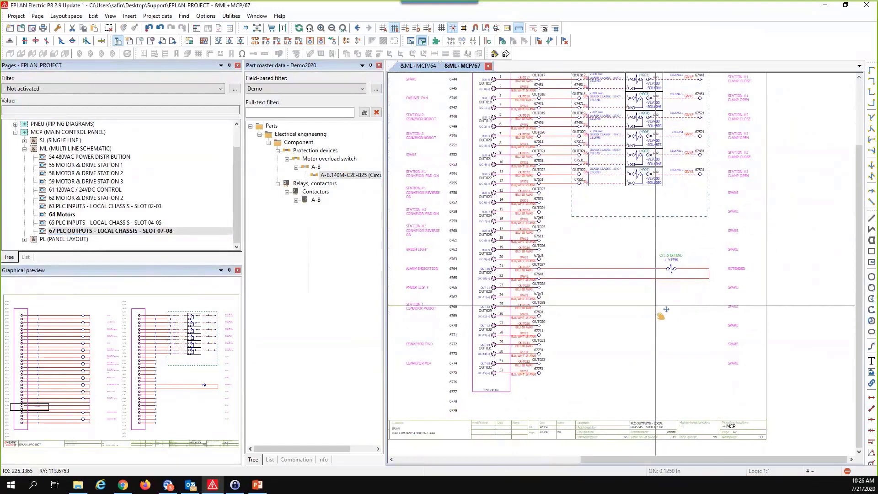
scroll(661, 315, up, 1)
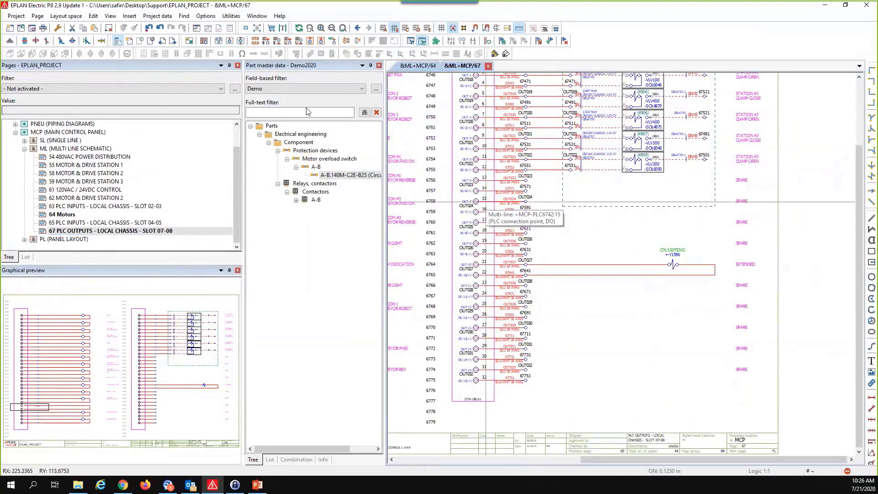
Step: Insert only the coil of A-B contactor A-B.100-C09J10 on the spare output line at row 6766, skipping its contacts
click(296, 200)
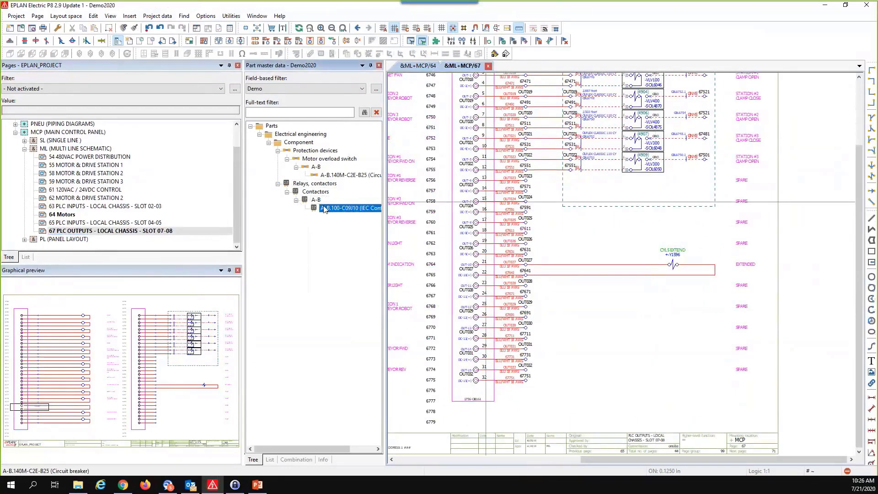
click(327, 208)
drag(326, 209, 677, 307)
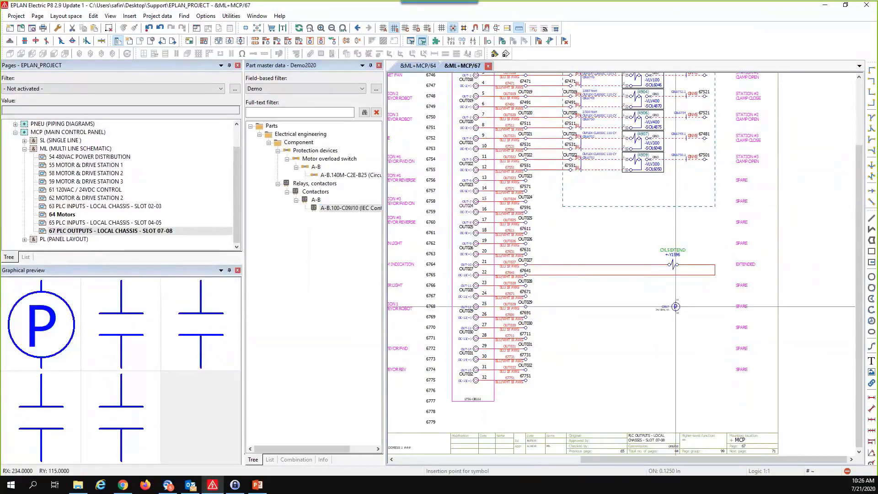
scroll(686, 318, up, 2)
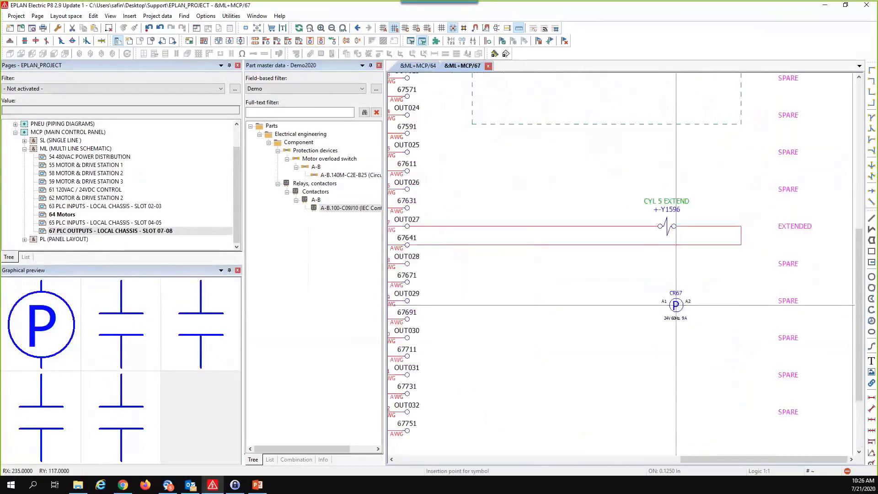
scroll(696, 308, down, 2)
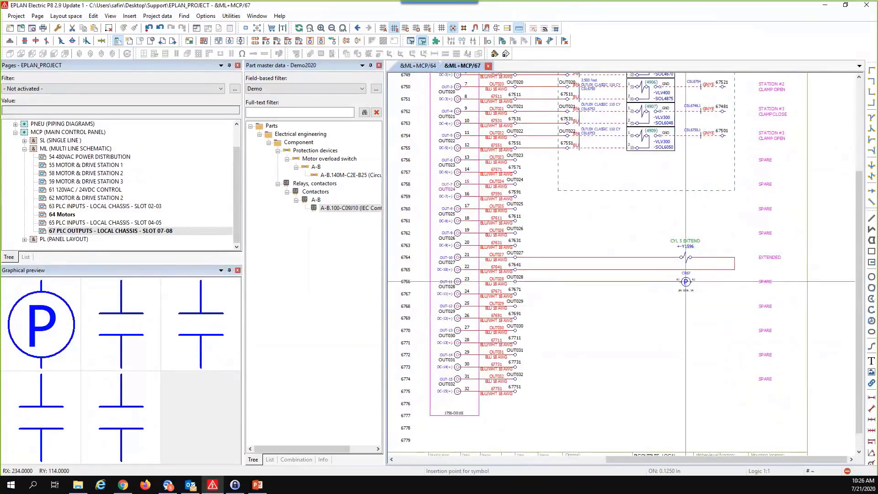
click(686, 281)
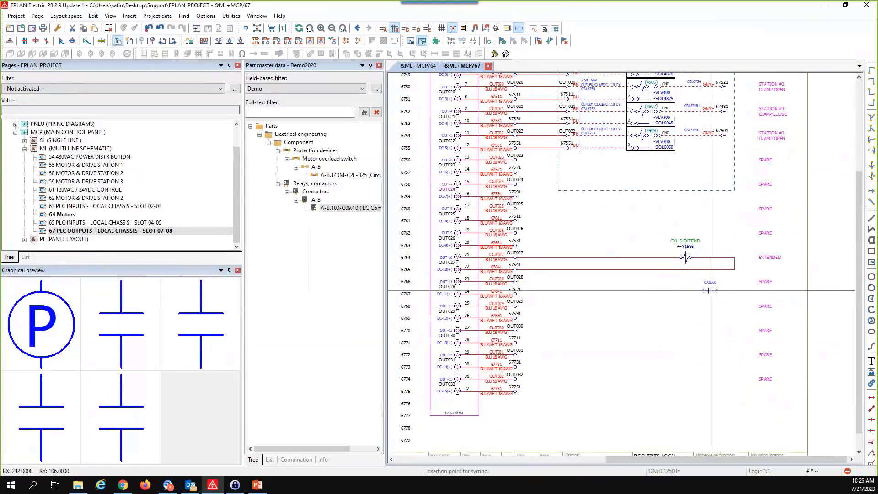
key(Escape)
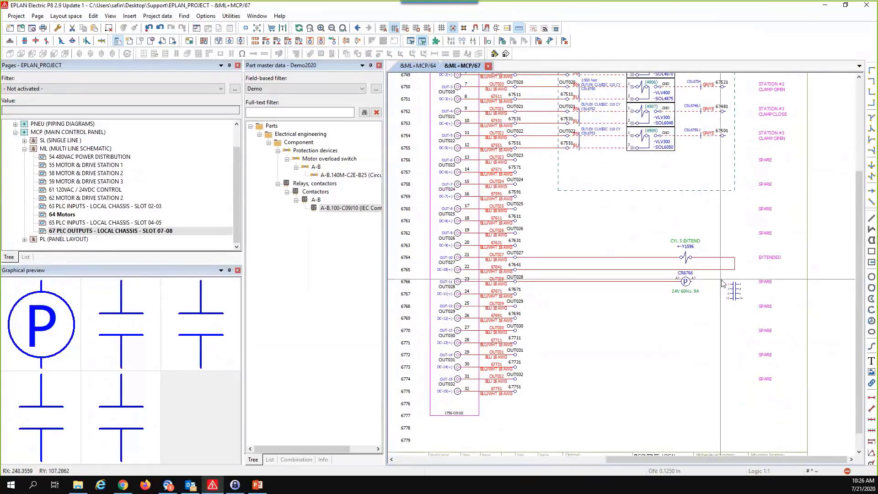
Step: Copy the return connection from the CYL 5 EXTEND circuit to join the new coil's lines at rows 6766 and 6767
drag(738, 249, 728, 273)
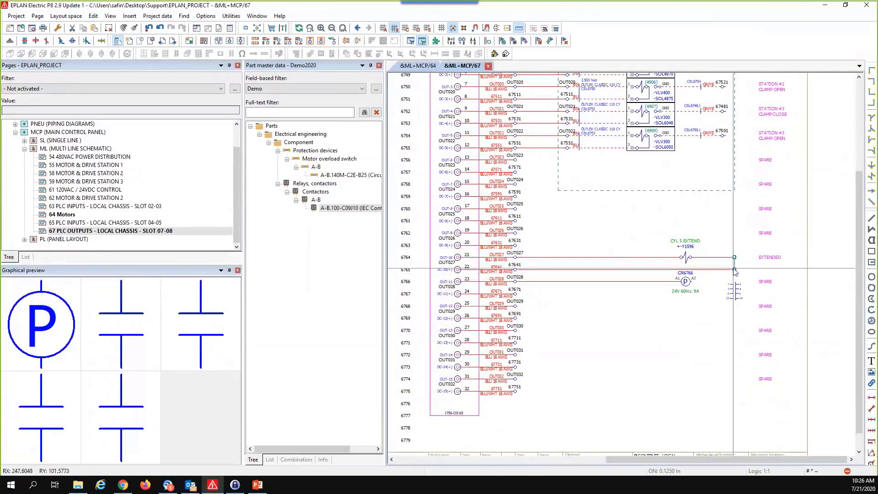
key(ctrl+c)
key(ctrl+v)
click(711, 295)
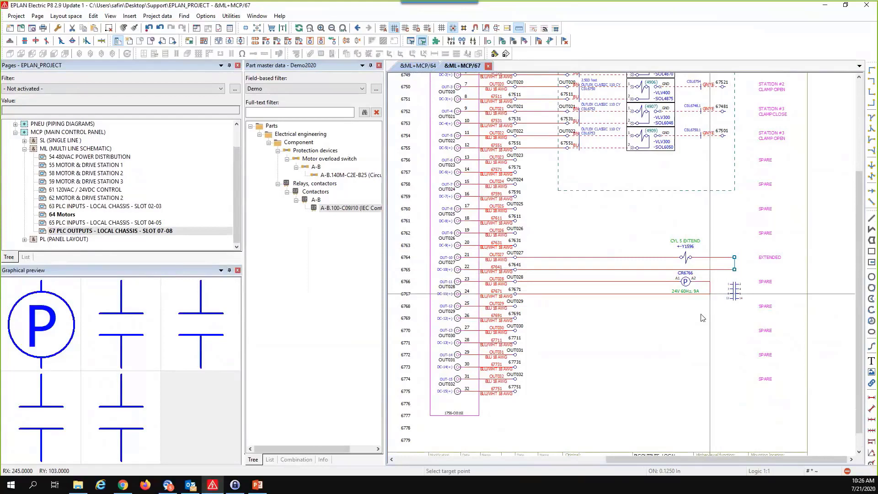
scroll(705, 317, down, 1)
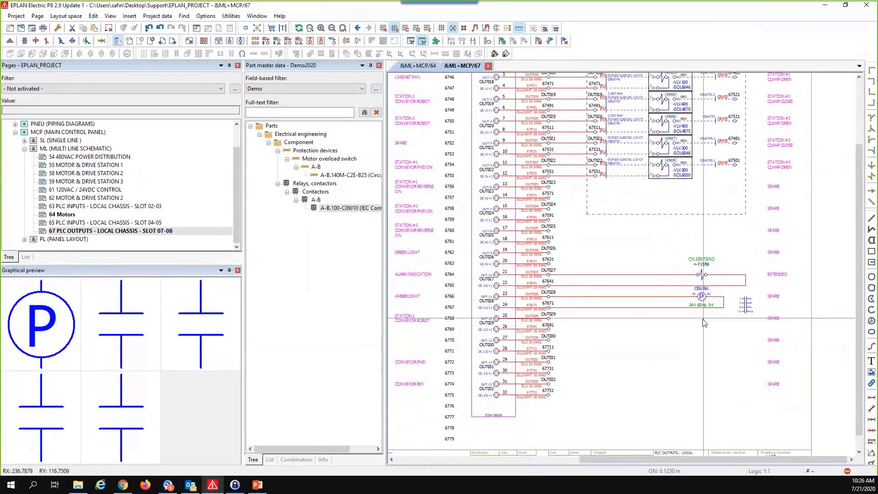
Step: Open the device navigator and synchronize it with the coil CR6766 selected on page 67
click(158, 16)
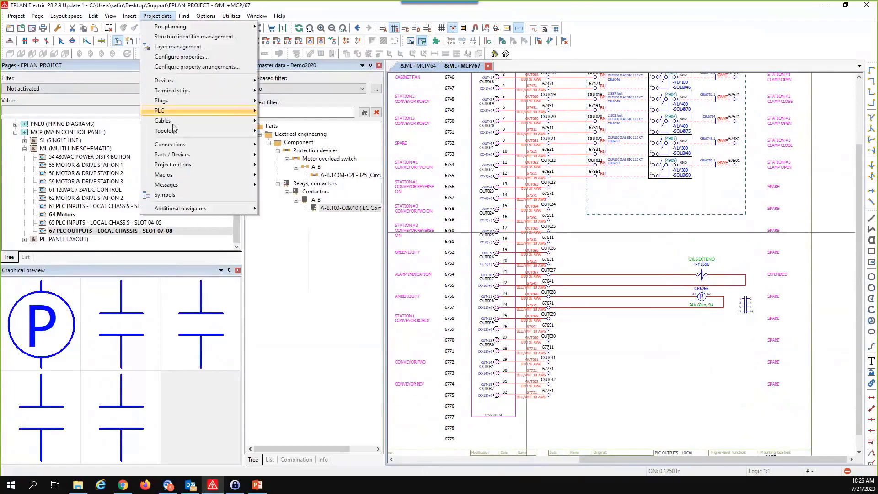
mouse_move(185, 83)
click(283, 82)
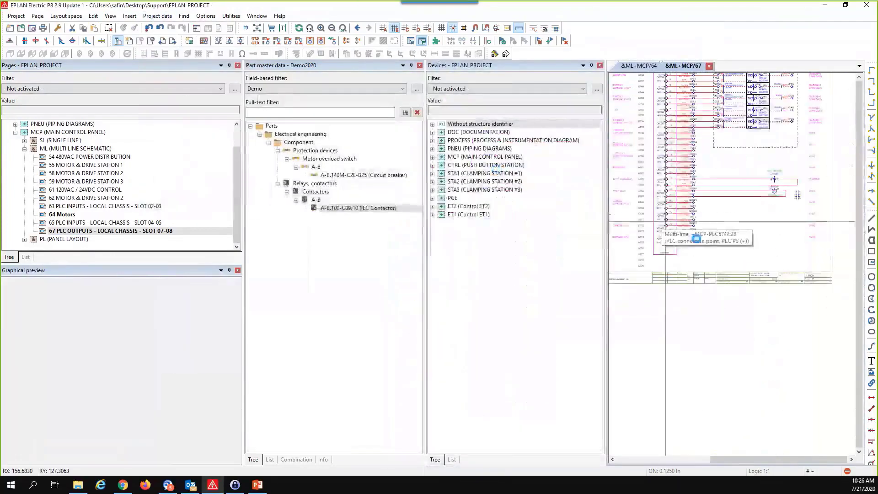
right_click(777, 196)
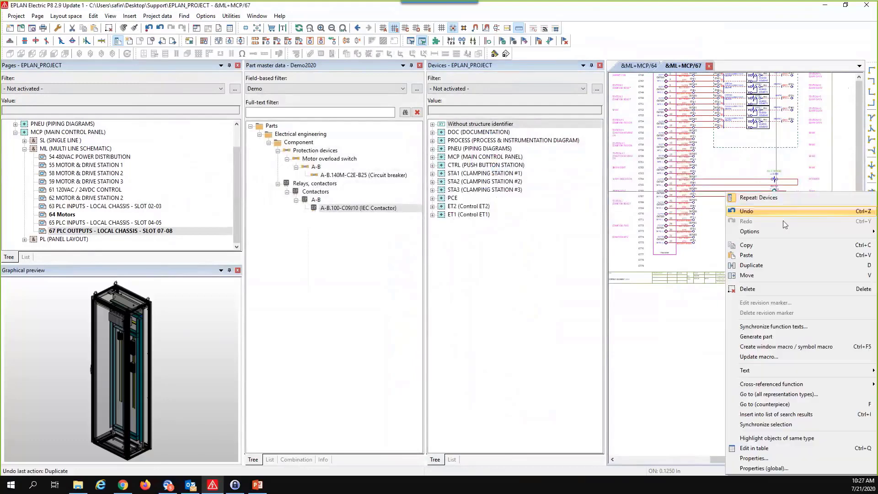
click(780, 419)
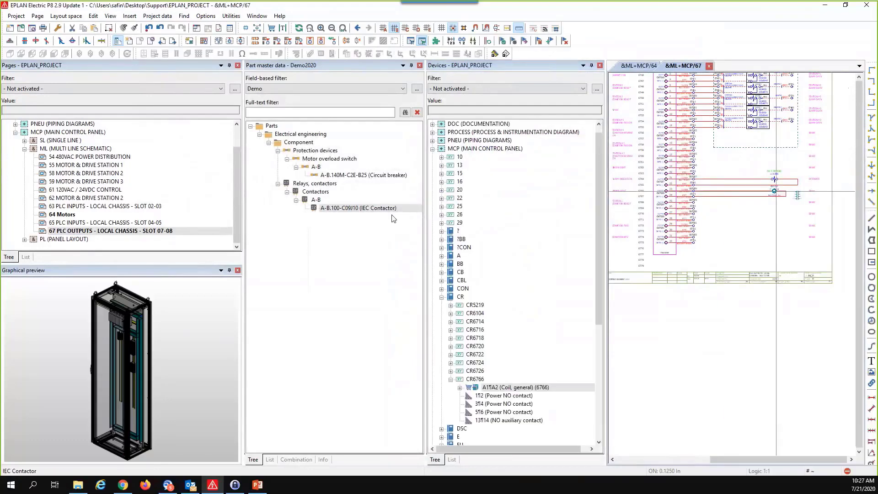
drag(336, 211, 332, 210)
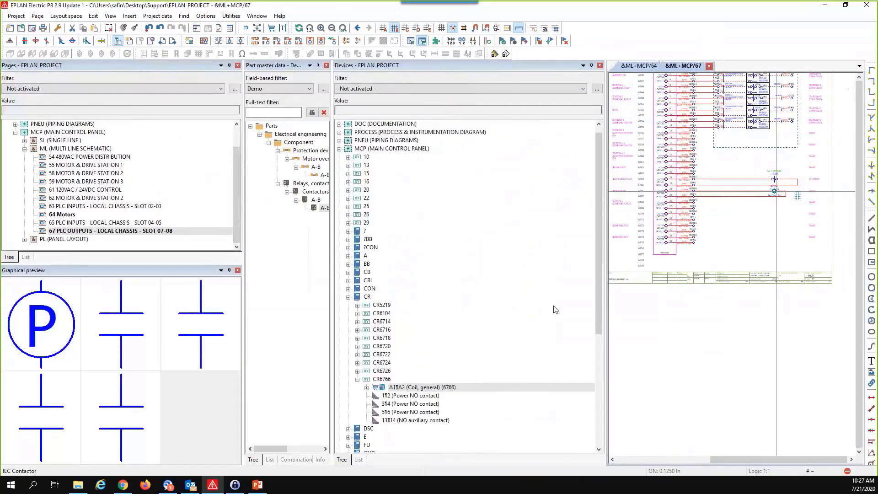
Step: Review the power NO contacts of CR6766 in the device navigator and return to page 64
scroll(555, 308, down, 3)
click(437, 305)
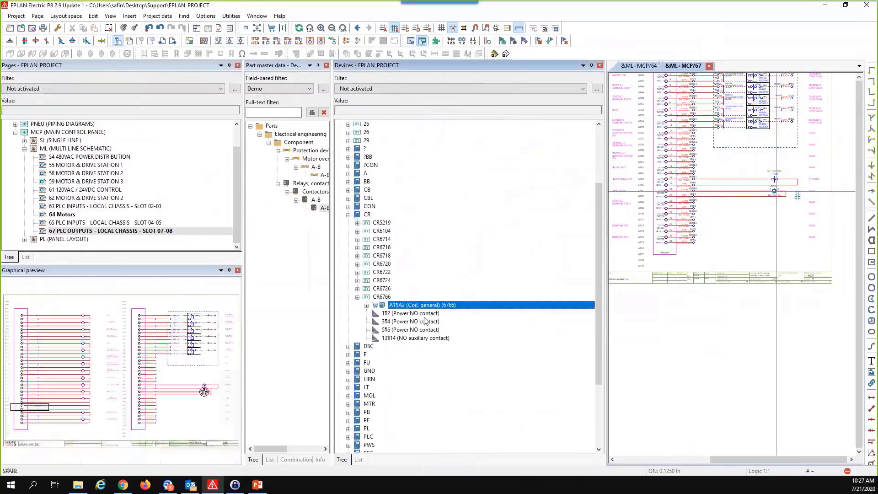
click(407, 313)
click(409, 322)
double_click(409, 330)
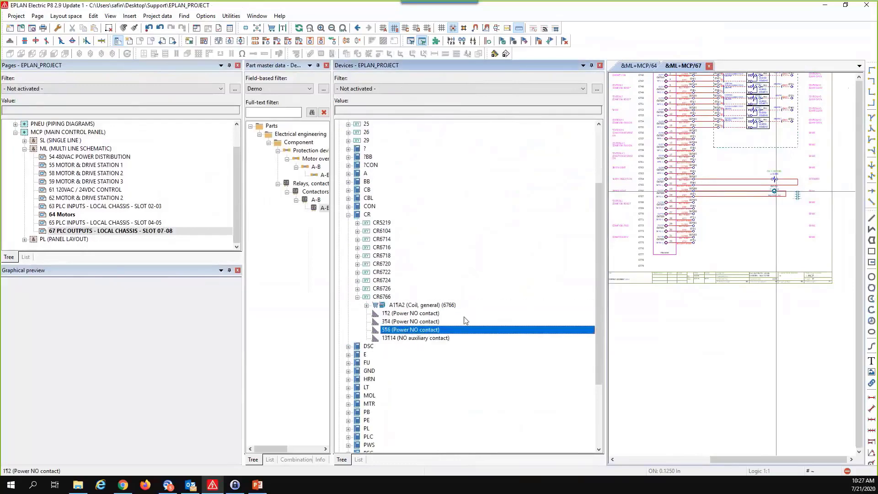
middle_drag(738, 328, 744, 334)
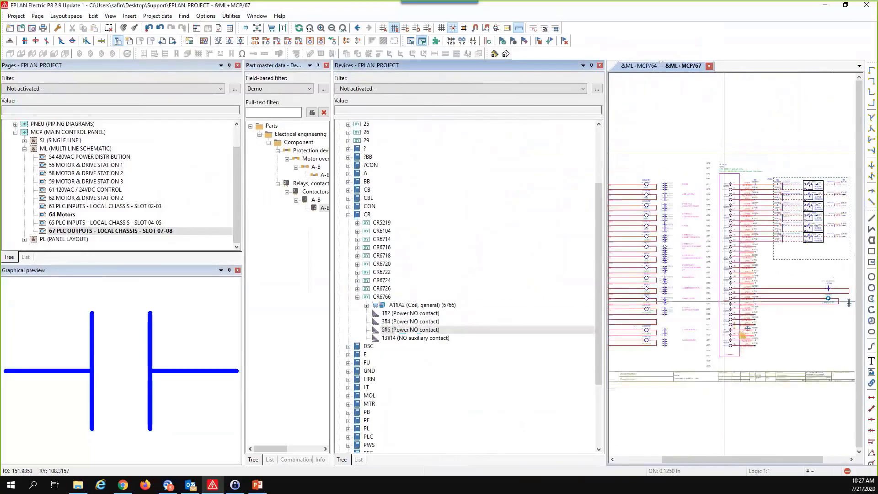
click(635, 65)
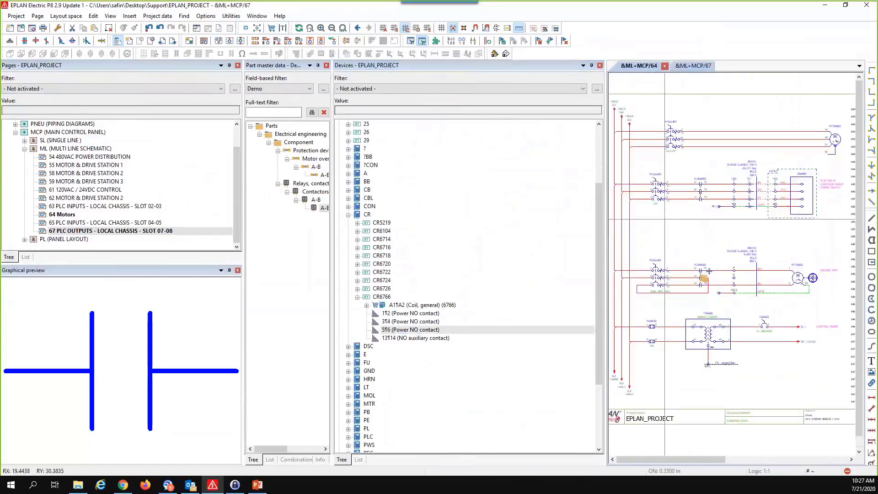
Step: Try to place the three CR6766 power NO contacts individually on the MTR6403 motor lines, and undo the placement
click(413, 313)
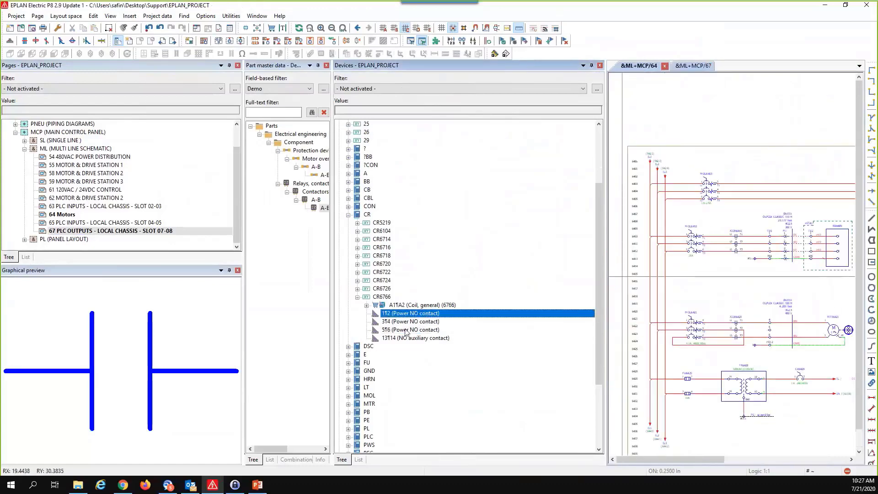
shift+click(408, 330)
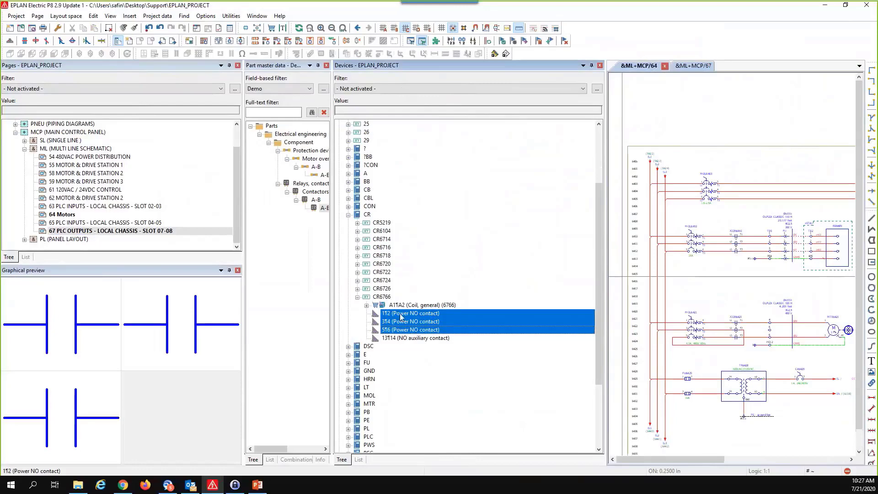
drag(401, 318, 767, 185)
scroll(771, 176, up, 3)
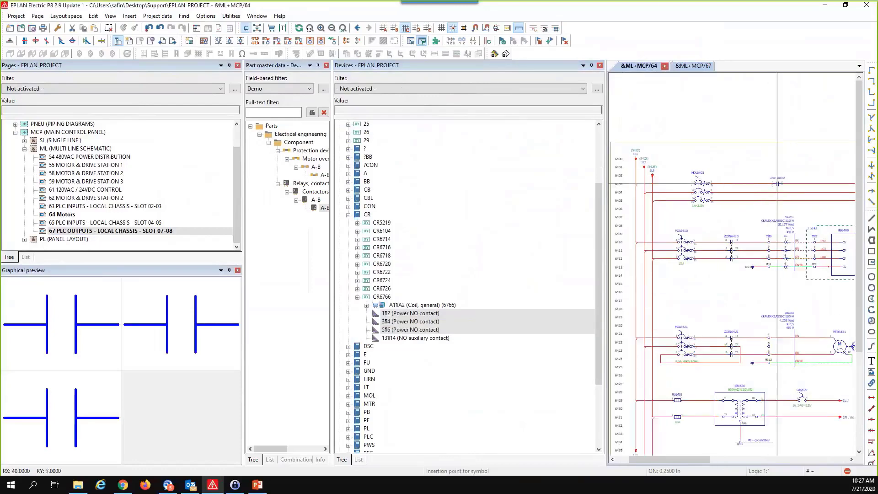
click(709, 212)
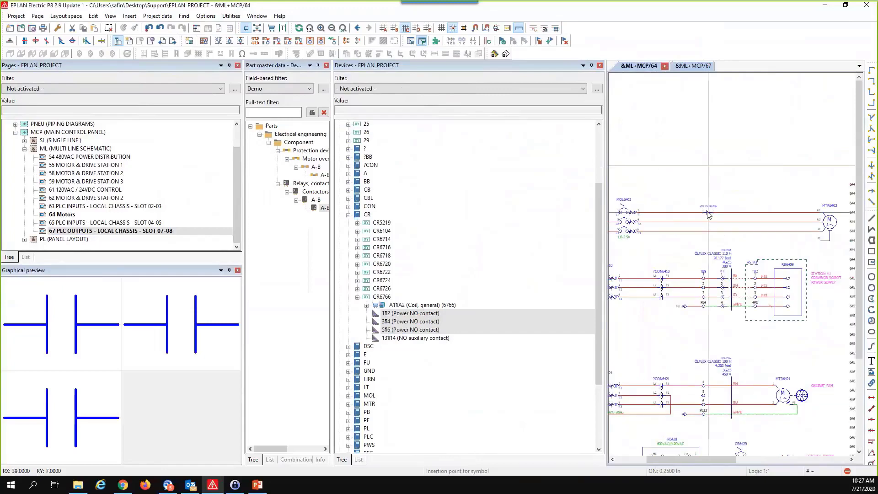
click(710, 221)
click(711, 231)
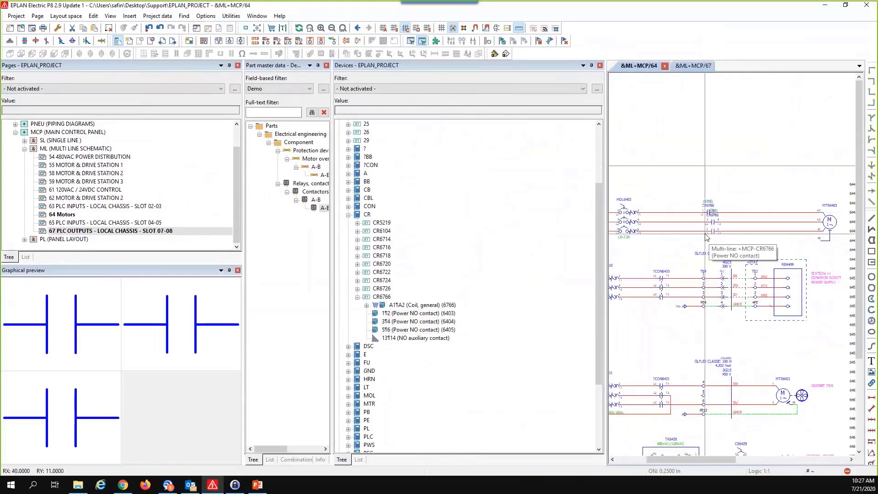
scroll(712, 235, down, 1)
click(157, 31)
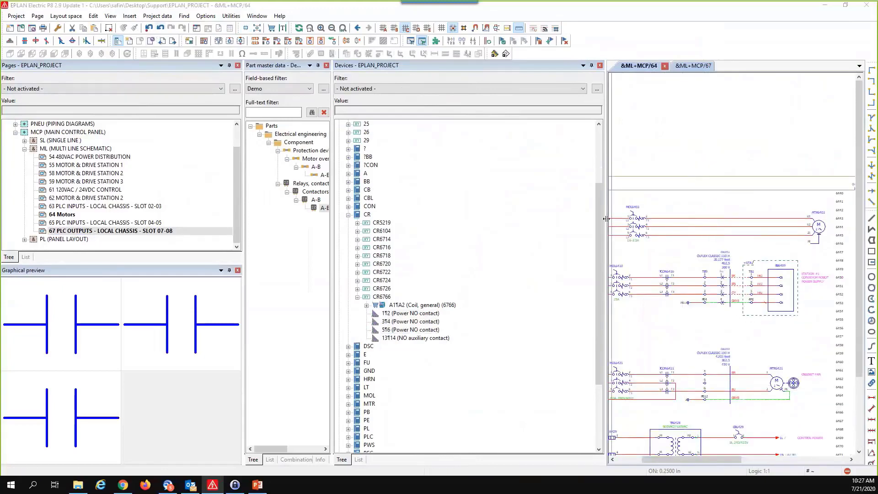
Step: Place CR6766 power NO contacts 1-2, 3-4 and 5-6 on the three motor lines between MOL6403 and MTR6403
click(403, 313)
shift+click(403, 329)
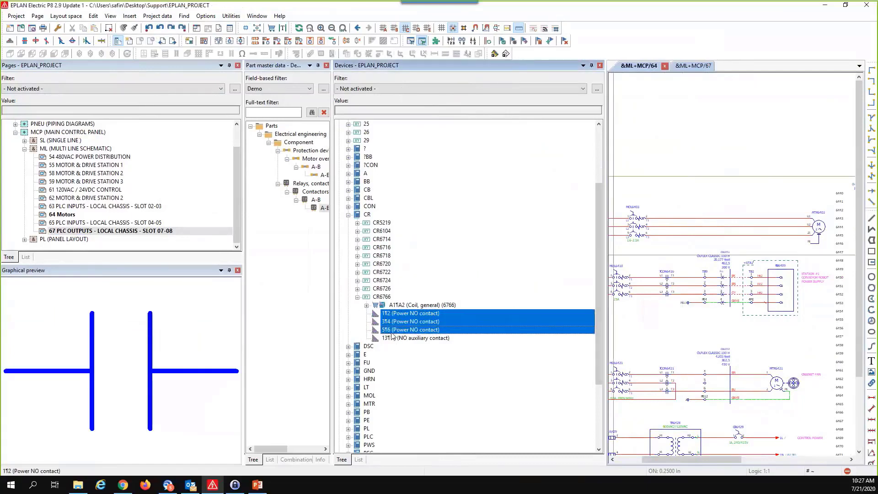
drag(402, 329, 713, 210)
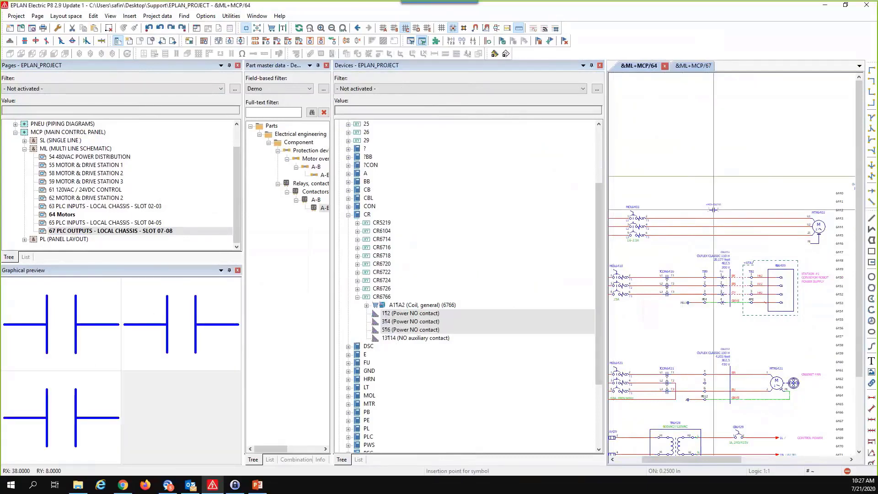
scroll(713, 209, up, 3)
click(698, 278)
scroll(698, 277, down, 2)
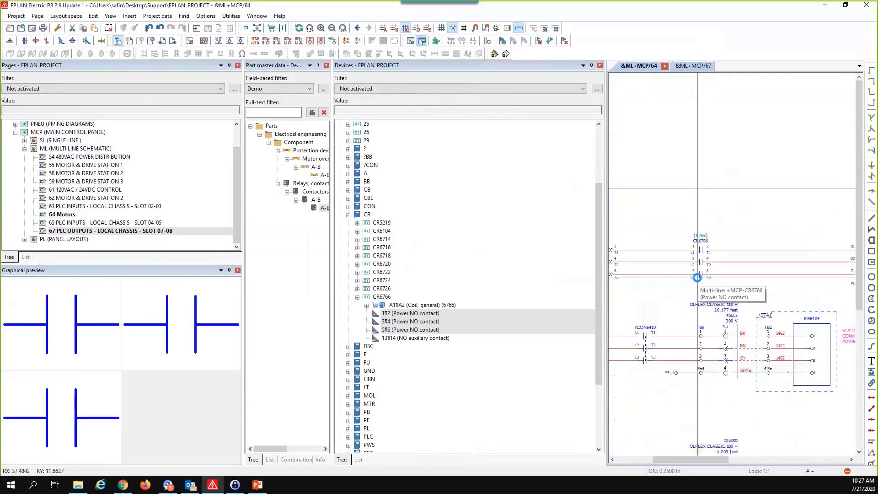
scroll(663, 165, down, 3)
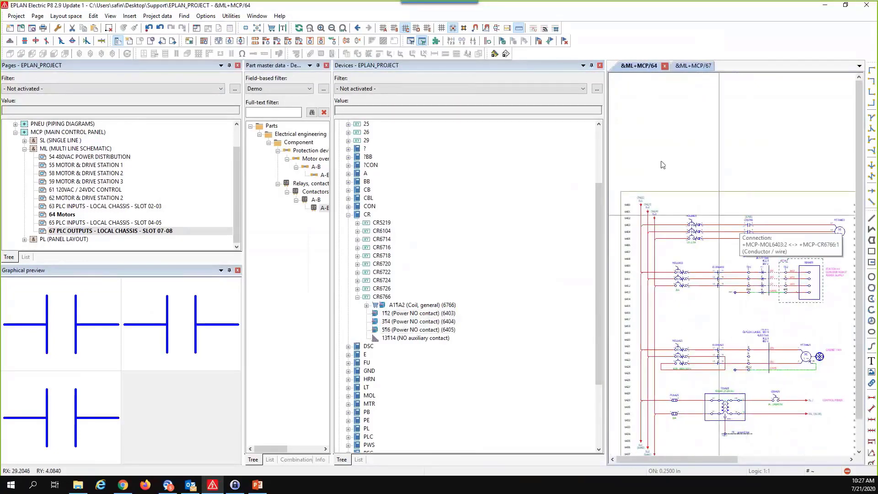
Step: Close the device and part master data navigators to enlarge page 64 around the CR6766 contacts
click(599, 65)
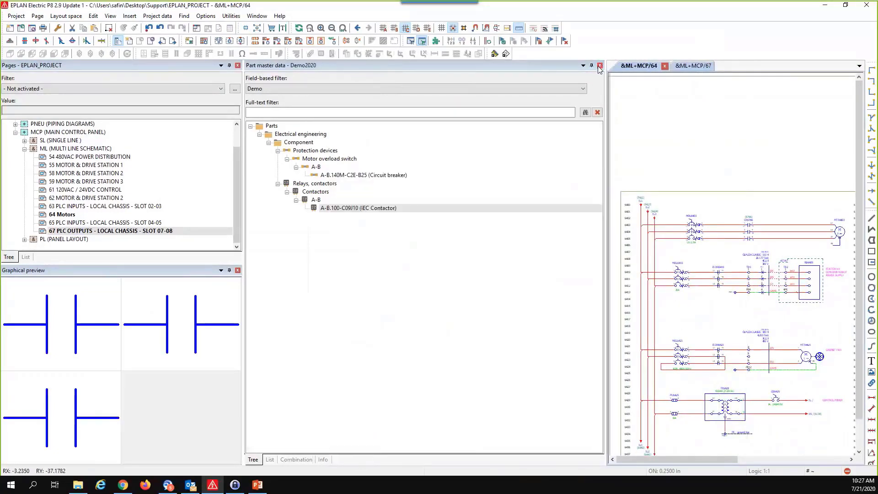
click(600, 66)
mouse_move(667, 184)
middle_down()
mouse_move(696, 164)
mouse_move(721, 197)
mouse_move(677, 182)
middle_up()
scroll(721, 197, up, 1)
scroll(458, 193, up, 2)
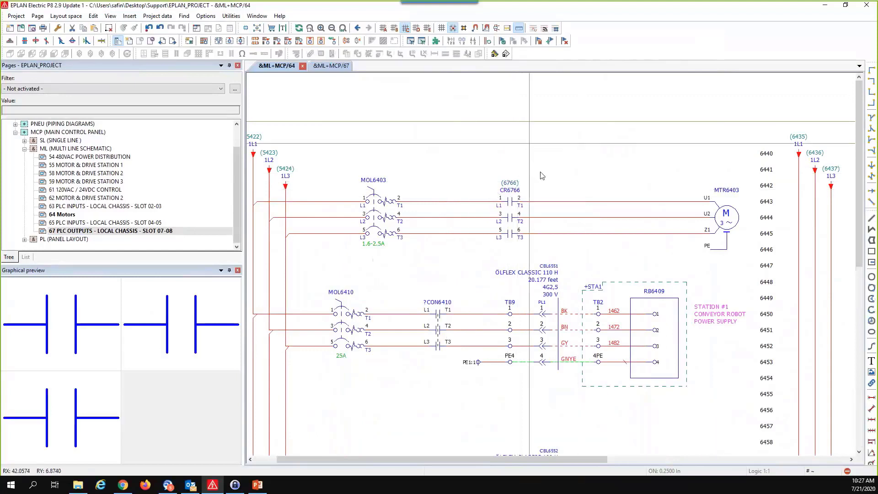
scroll(514, 182, up, 2)
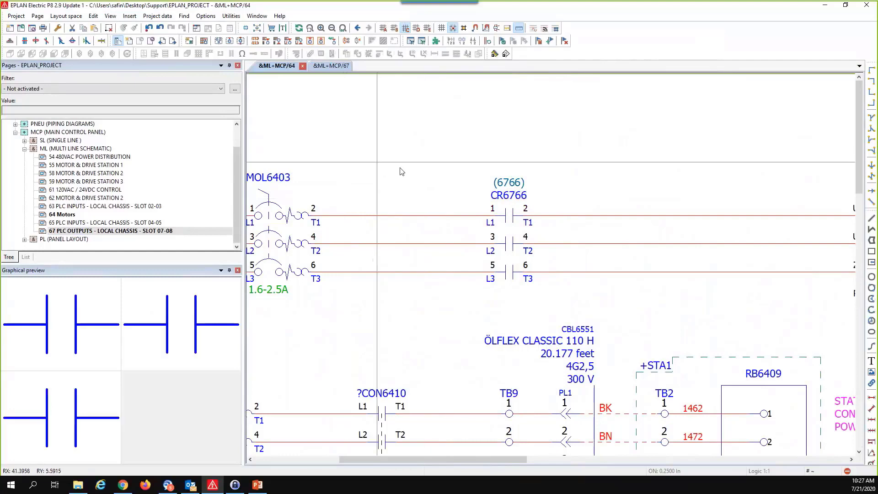
Step: Follow the CR6766 contact's cross-reference to its coil on page 67, then return through contact reference 6405 to page 64
ctrl+click(513, 183)
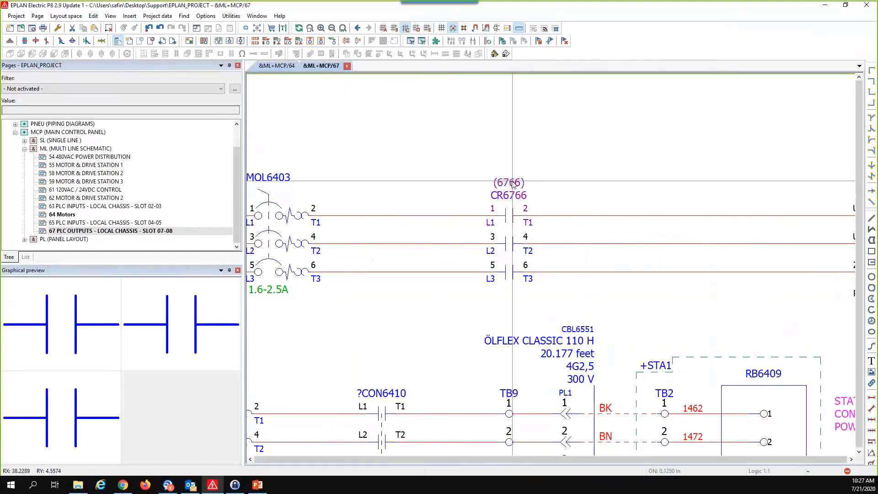
scroll(569, 281, up, 1)
middle_drag(569, 281, 601, 326)
scroll(556, 294, up, 3)
scroll(556, 294, up, 3)
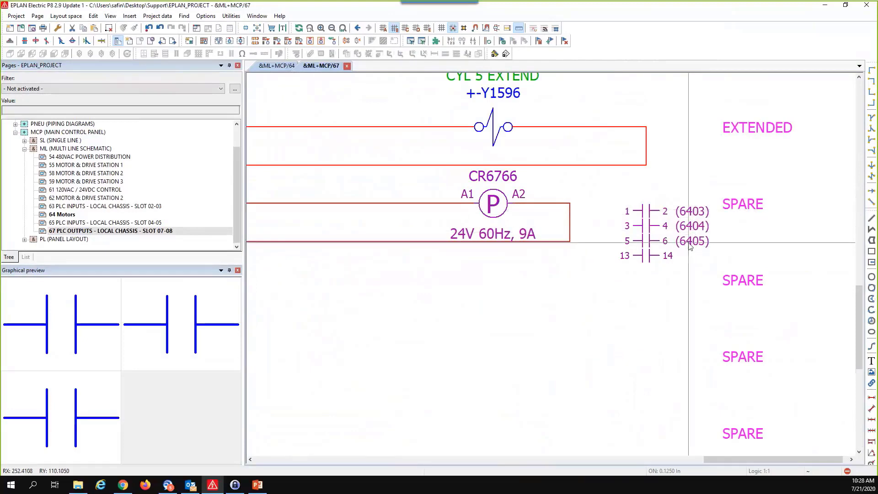
double_click(690, 247)
scroll(551, 264, down, 3)
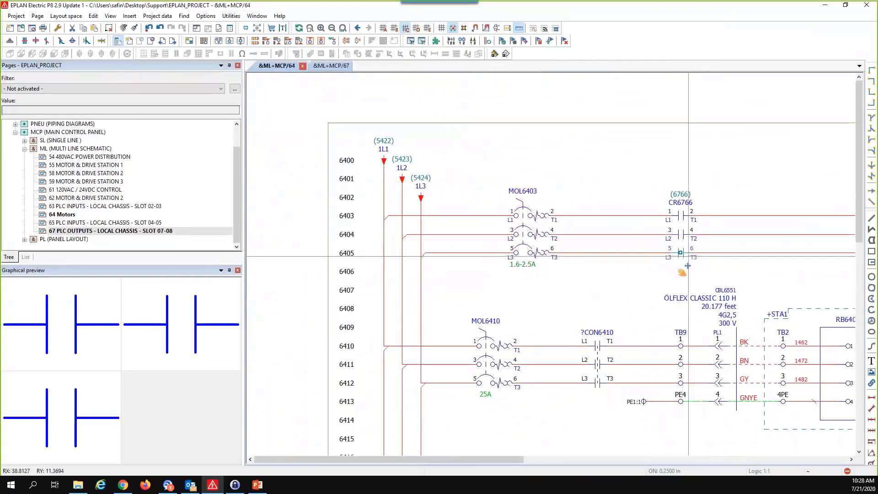
middle_drag(685, 253, 676, 263)
Step: Load the window macro MOTOR_MACRO.ema in multi-line representation, Variant A, for insertion on page 64
scroll(676, 263, down, 4)
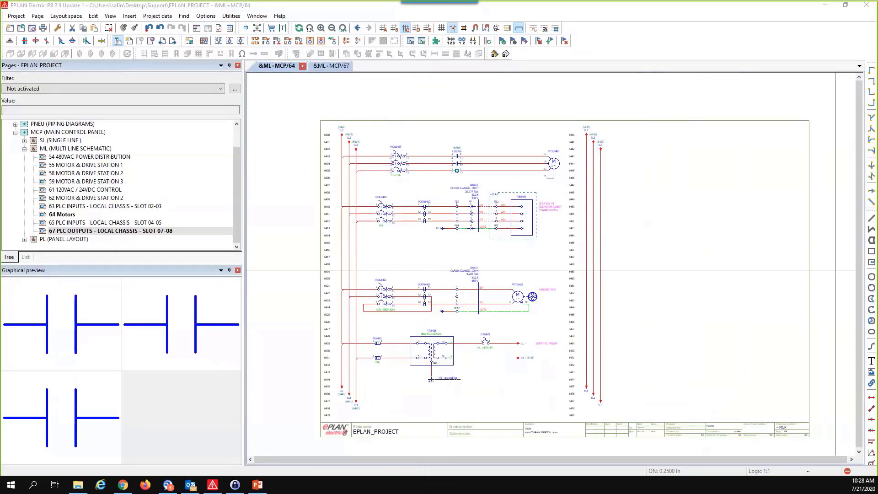
scroll(667, 171, down, 1)
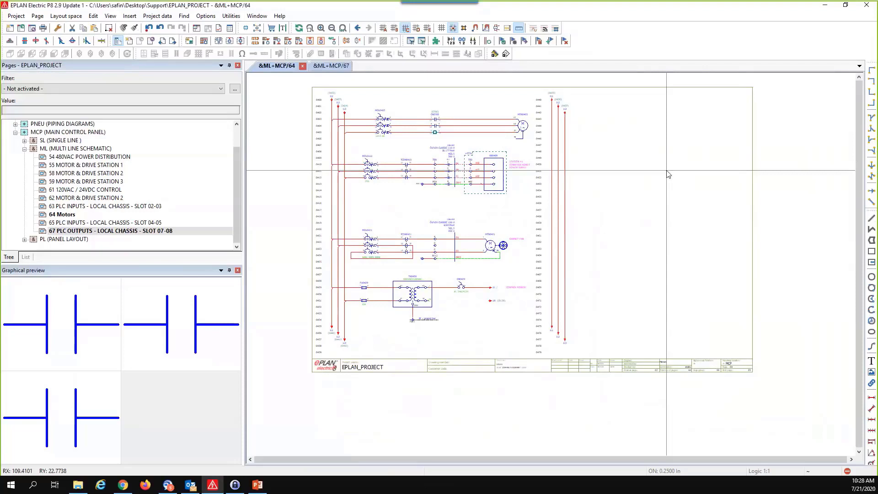
scroll(643, 276, up, 1)
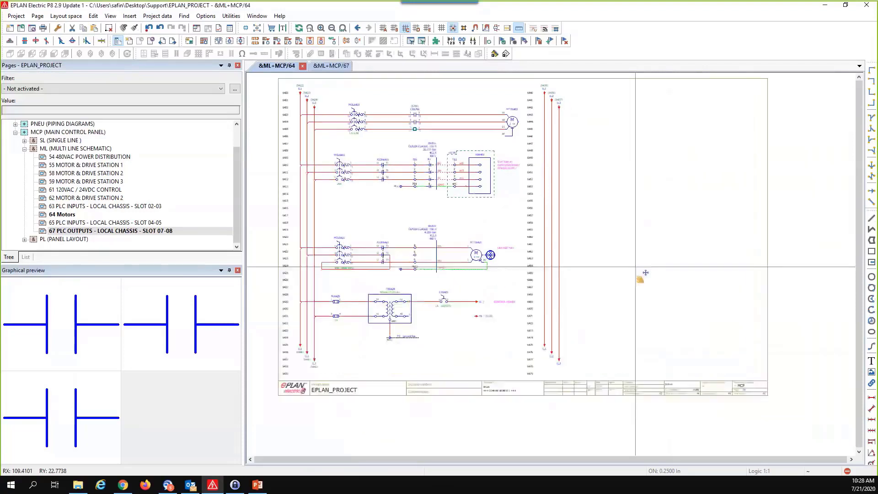
middle_drag(644, 277, 649, 312)
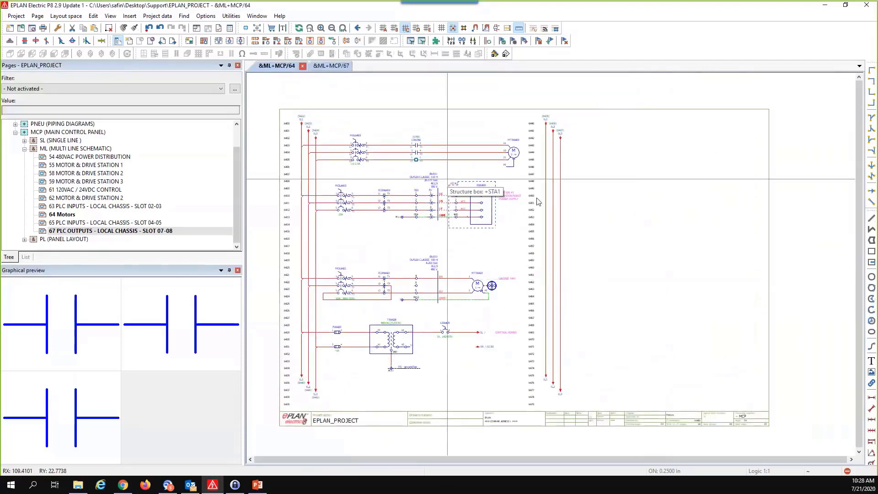
click(130, 15)
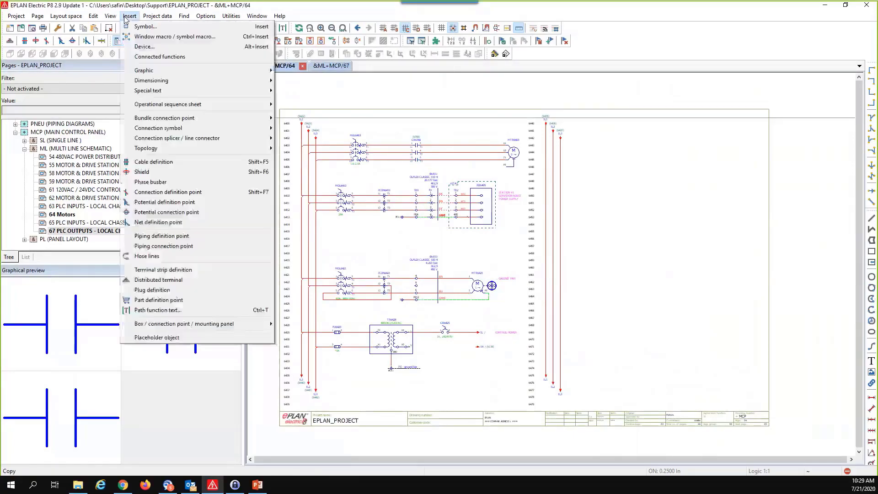
click(136, 37)
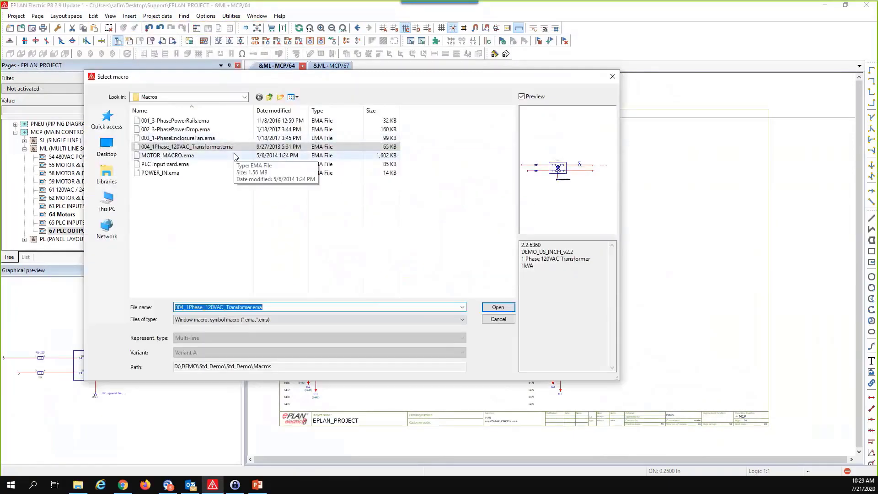
click(234, 155)
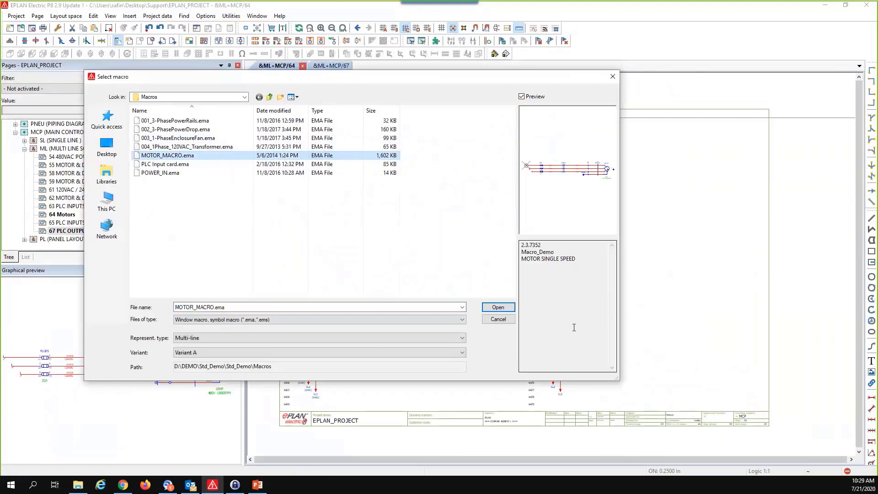
click(499, 308)
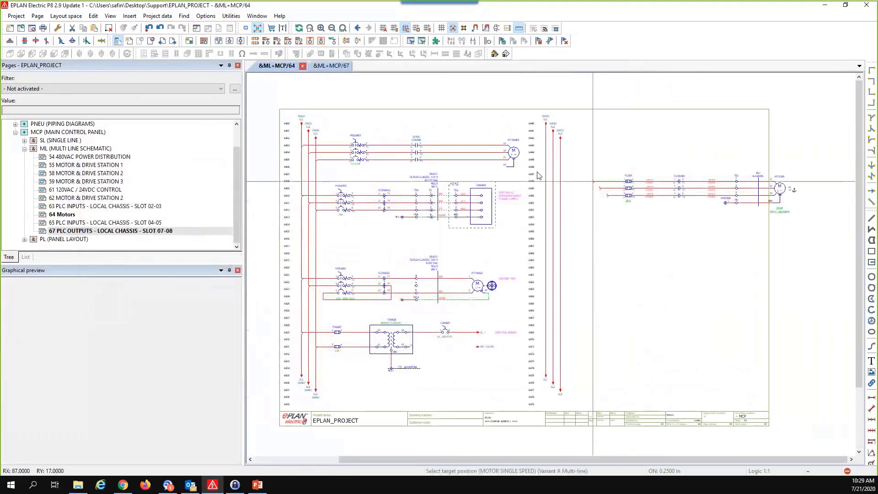
Step: Cycle through the motor macro's variants at the second set of power rails, ending on Variant A, MOTOR SINGLE SPEED
scroll(538, 175, up, 2)
key(Tab)
key(Tab)
key(Tab)
key(Tab)
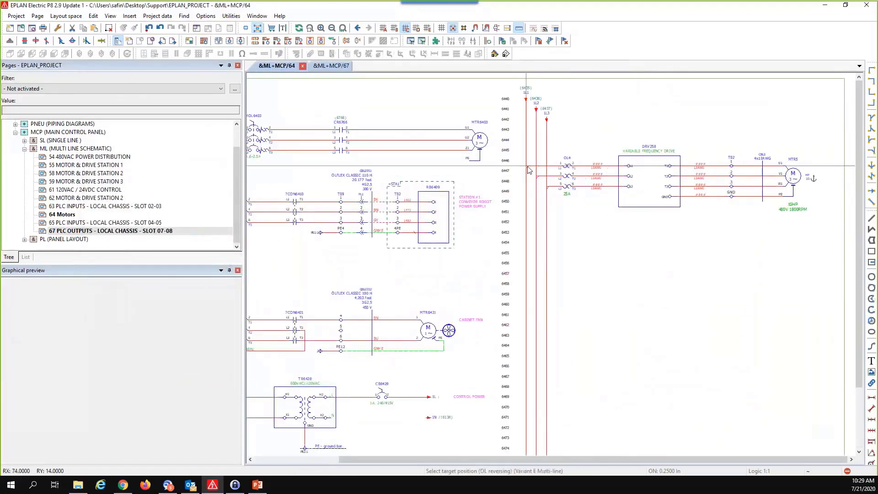
key(Tab)
key(Tab)
key(Tab)
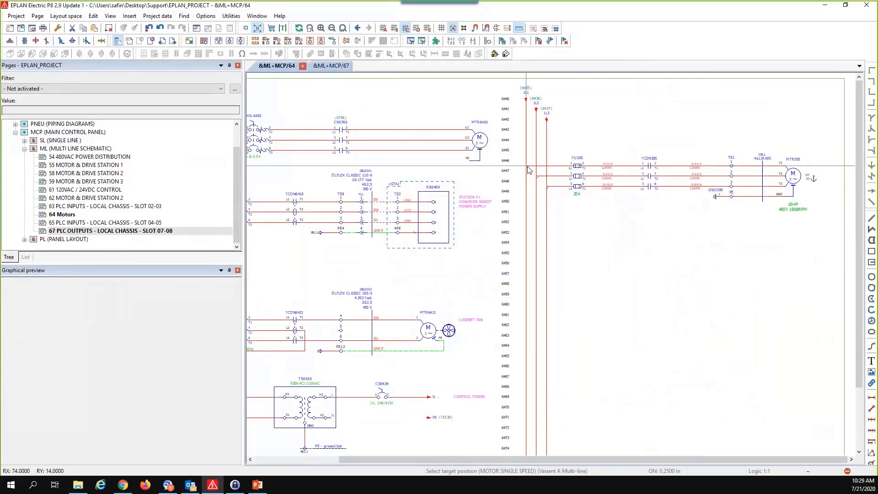
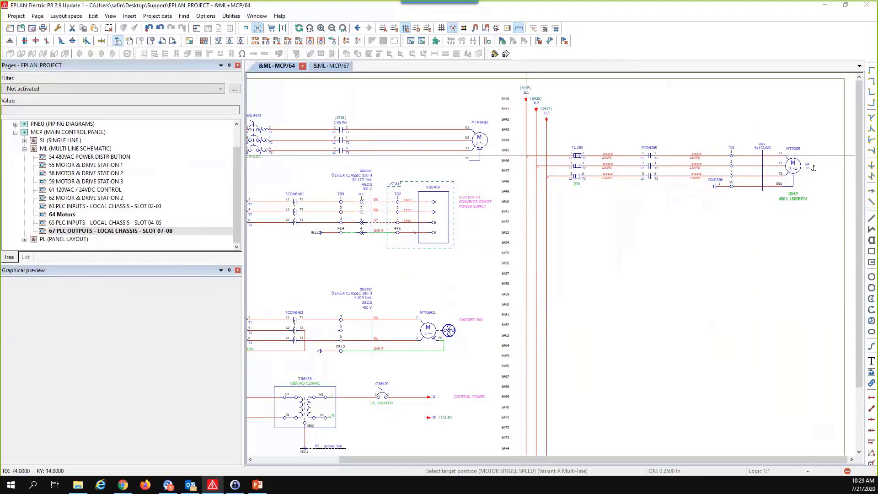
Step: Place a single-speed motor circuit at row 6445 with HP value set 10, numbering its devices with NFPA Numbering 2
click(417, 119)
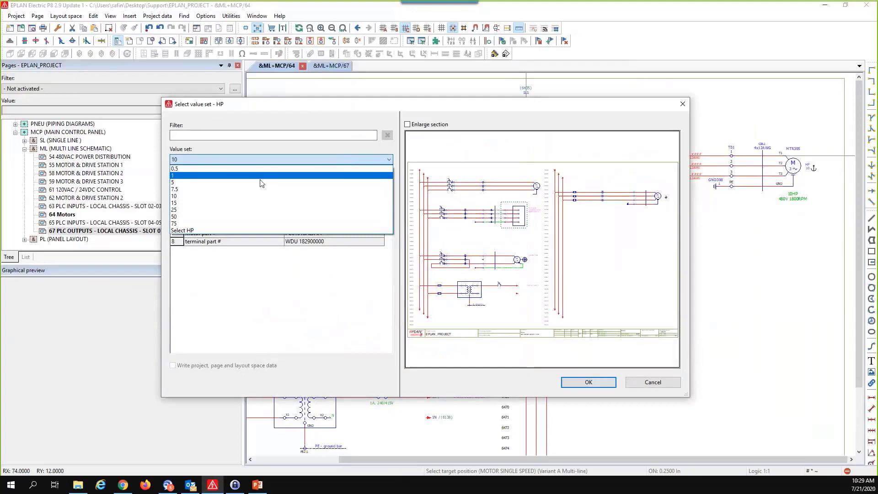
click(265, 197)
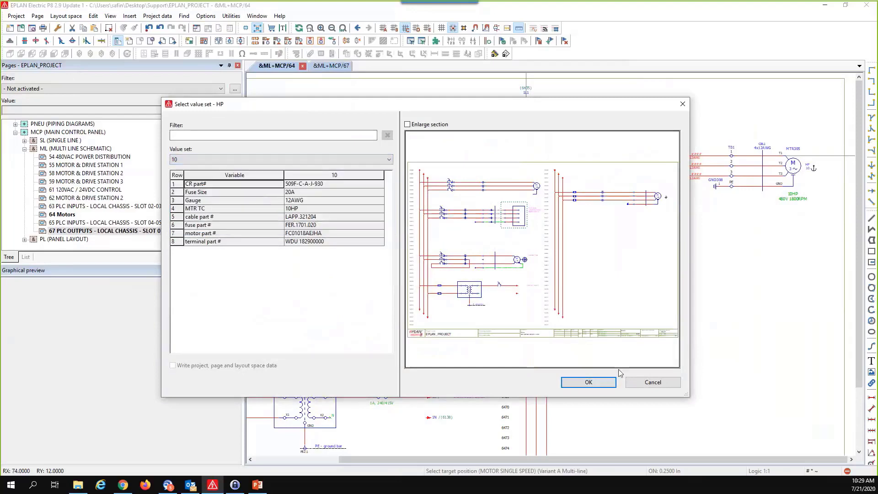
click(612, 384)
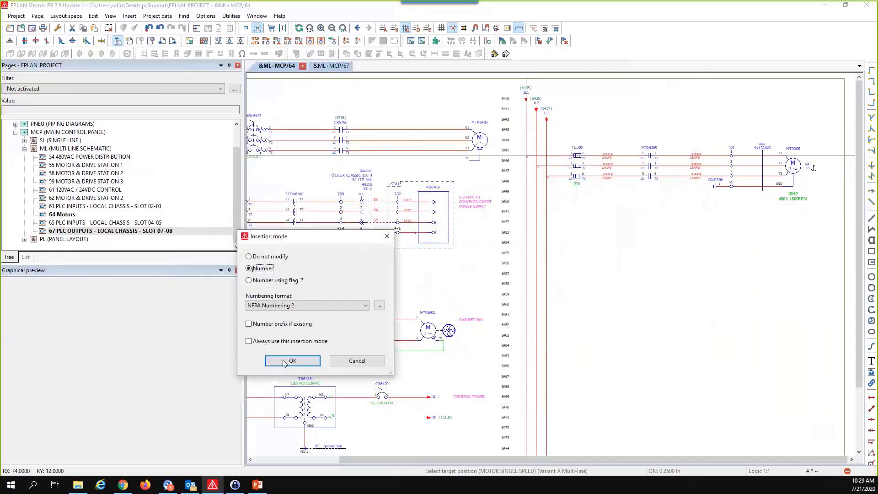
click(282, 359)
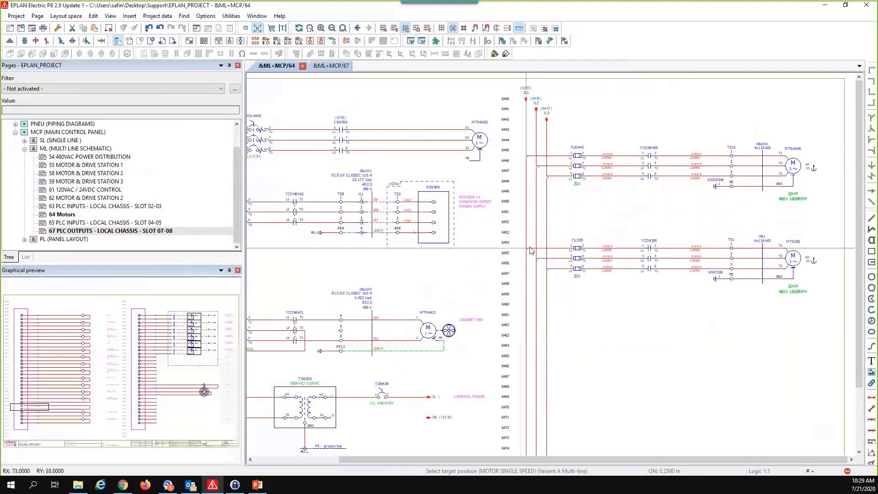
Step: Place a second single-speed motor circuit at row 6454 on the same power rails with HP value set 25
click(528, 252)
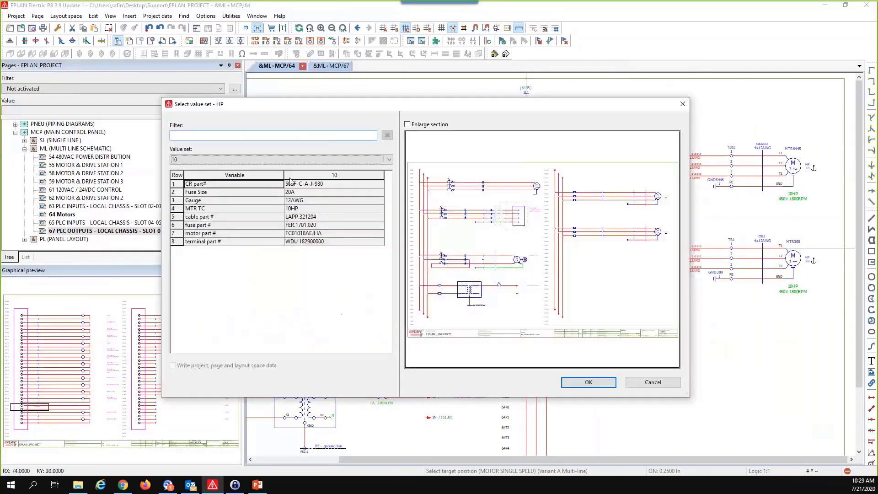
click(278, 159)
click(238, 209)
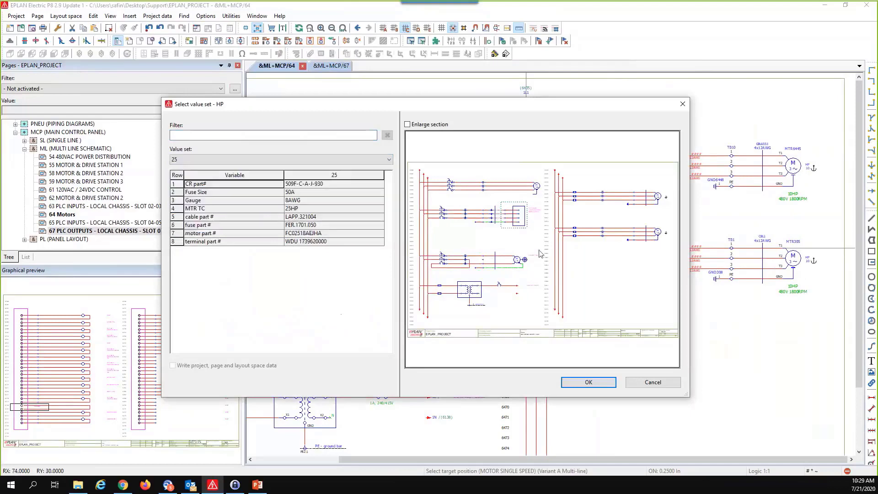
click(588, 382)
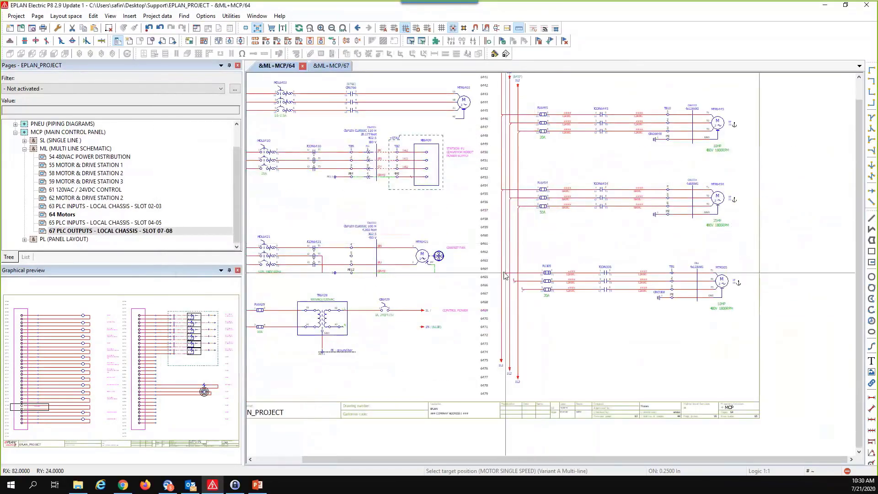
Step: Place a third single-speed motor circuit at row 6464 with HP value set 75 and end the macro insertion
click(505, 275)
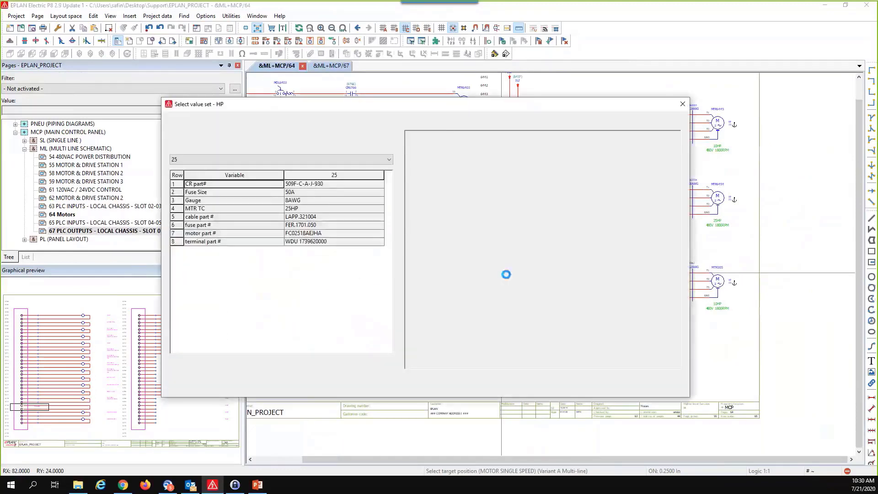
click(238, 159)
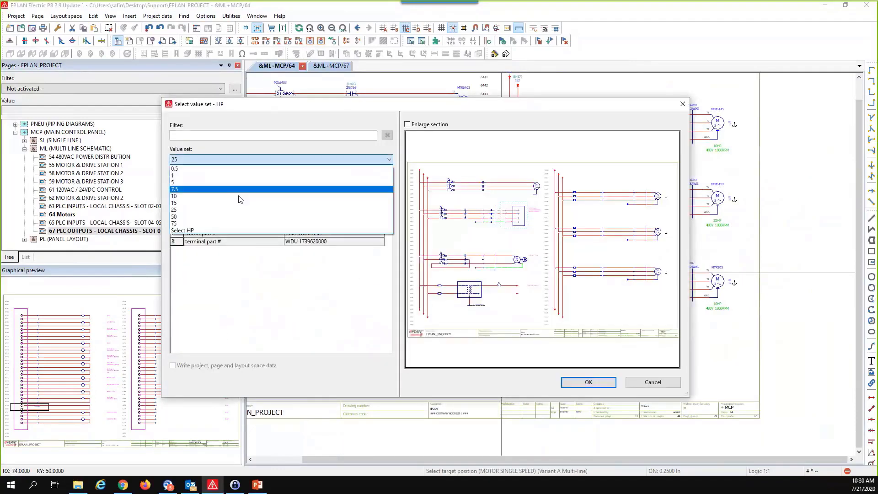
click(233, 224)
click(577, 384)
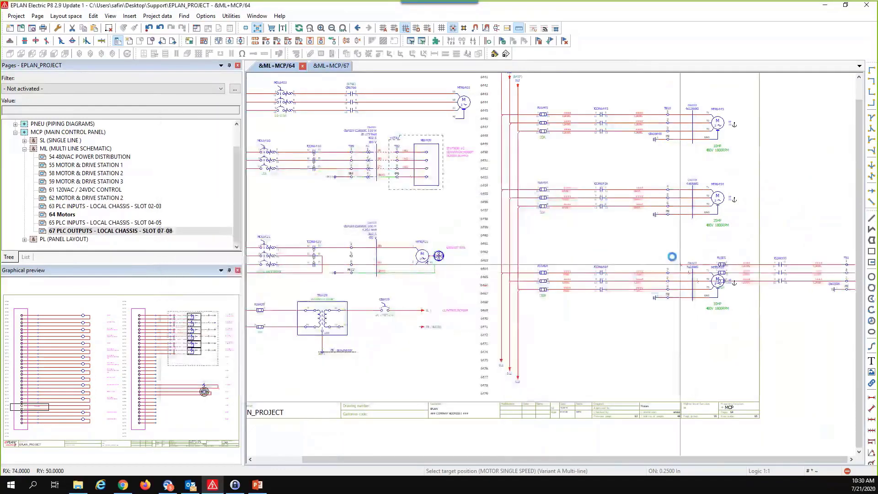
key(Escape)
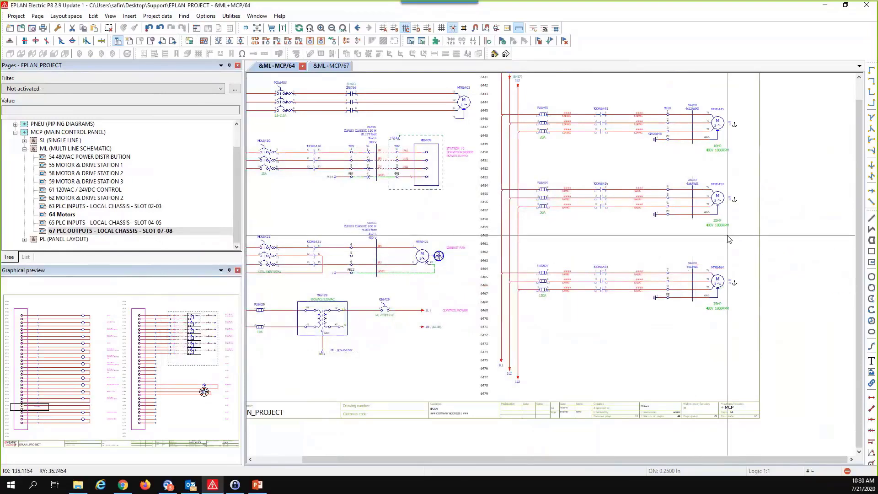
Step: Examine the fuse sizes, wire gauges, cable definitions and motor ratings of the three inserted motor circuits
scroll(729, 239, up, 3)
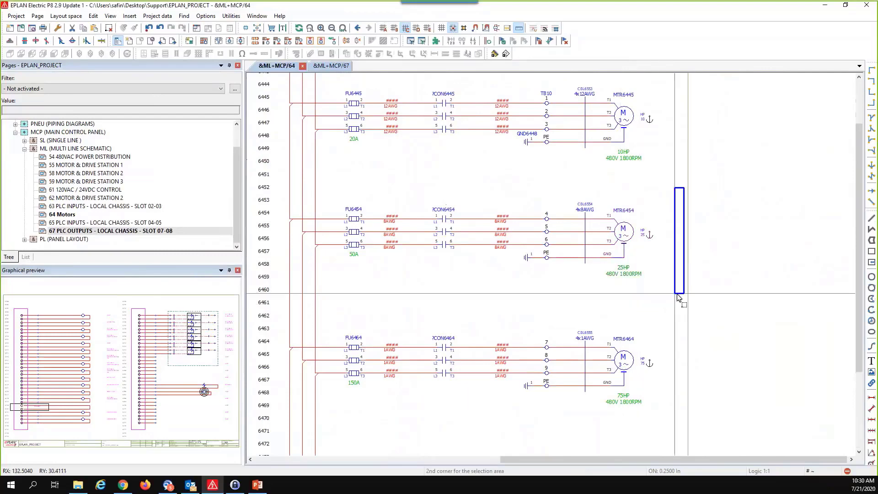
middle_drag(577, 175, 658, 230)
scroll(658, 230, up, 1)
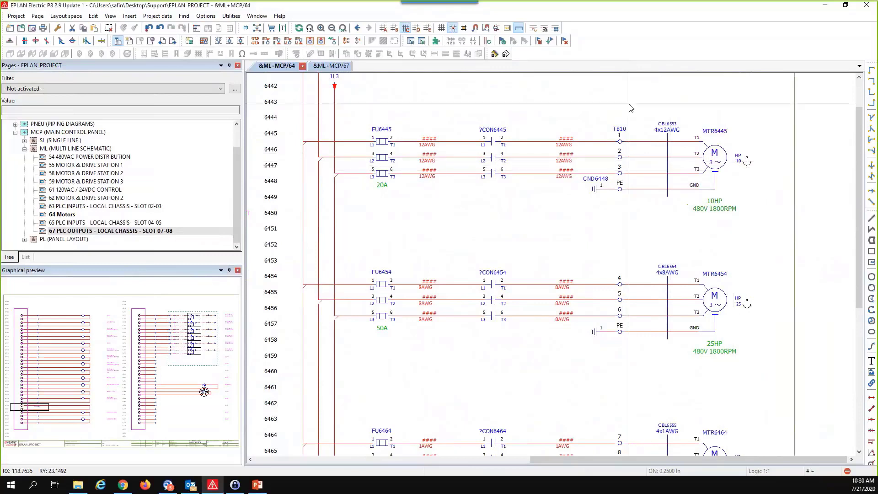
drag(637, 105, 692, 140)
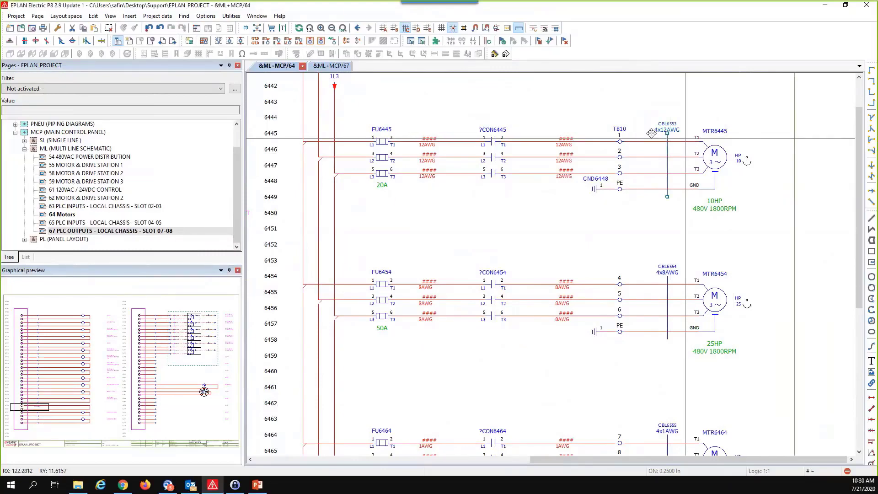
scroll(599, 111, up, 1)
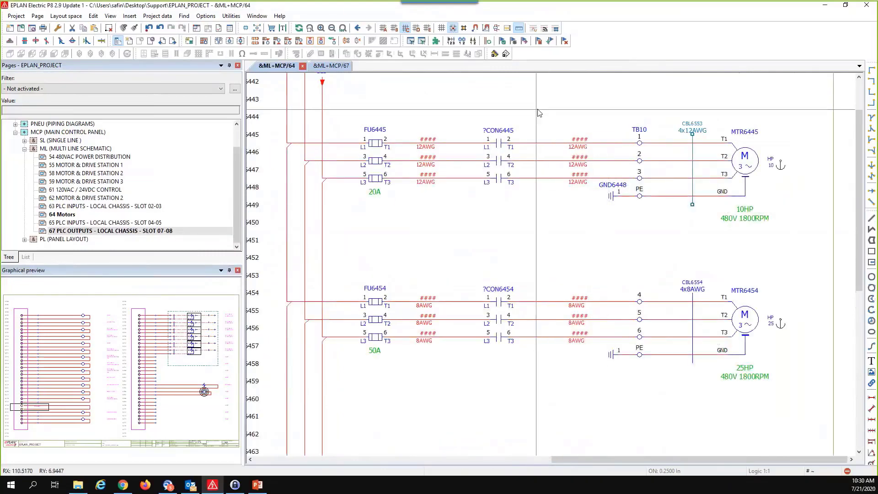
scroll(396, 94, up, 1)
drag(336, 109, 404, 238)
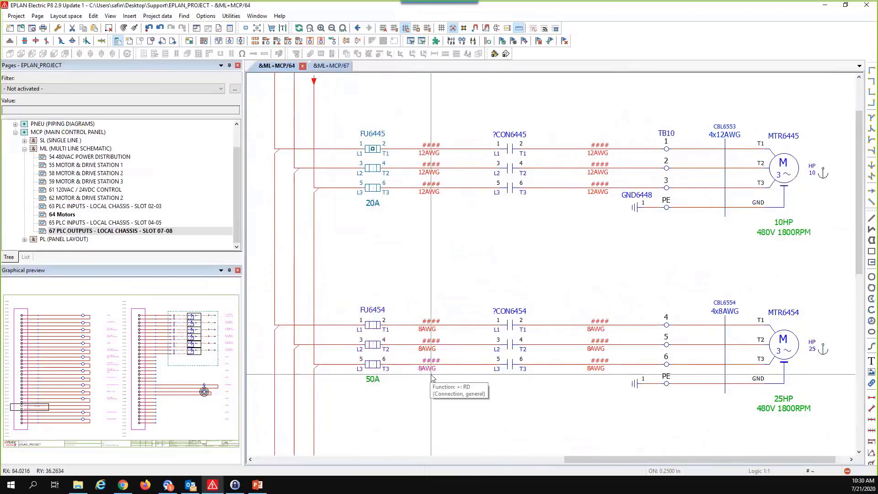
scroll(433, 378, down, 2)
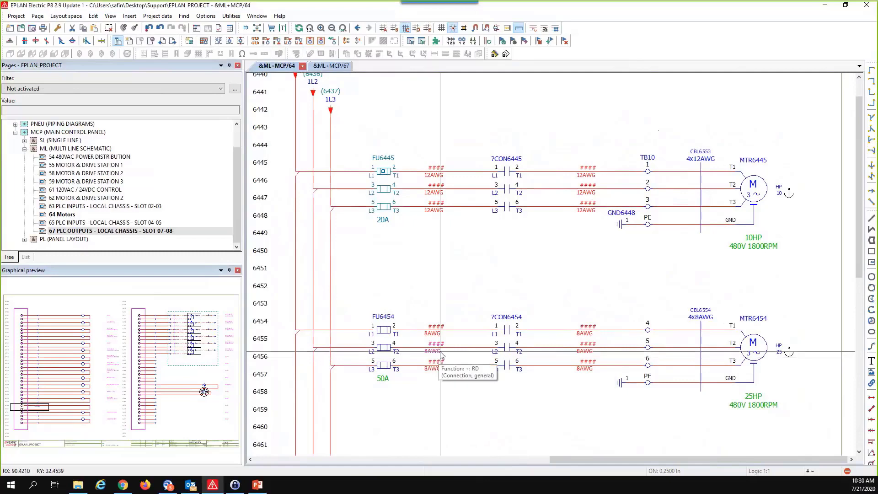
scroll(410, 260, down, 1)
middle_drag(408, 262, 400, 250)
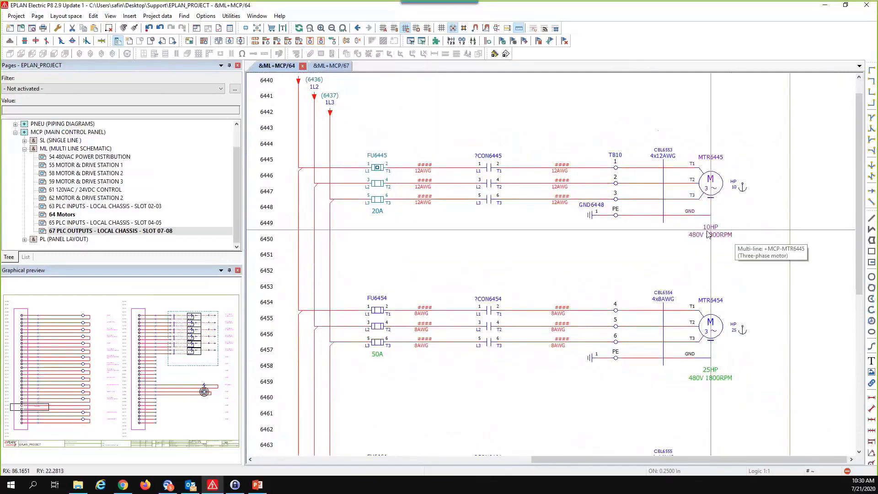
Step: Assign HP value set 15 to the placeholder object of the single-speed motor circuit at row 6445
scroll(372, 186, down, 1)
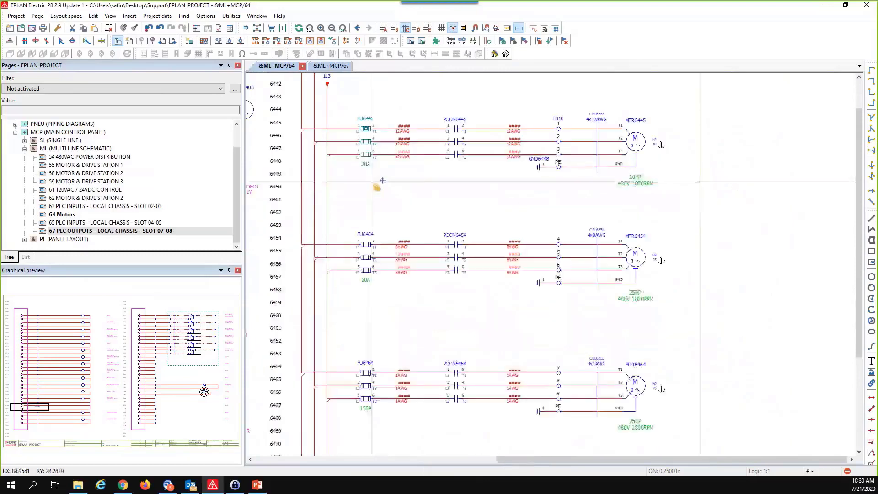
scroll(595, 265, down, 1)
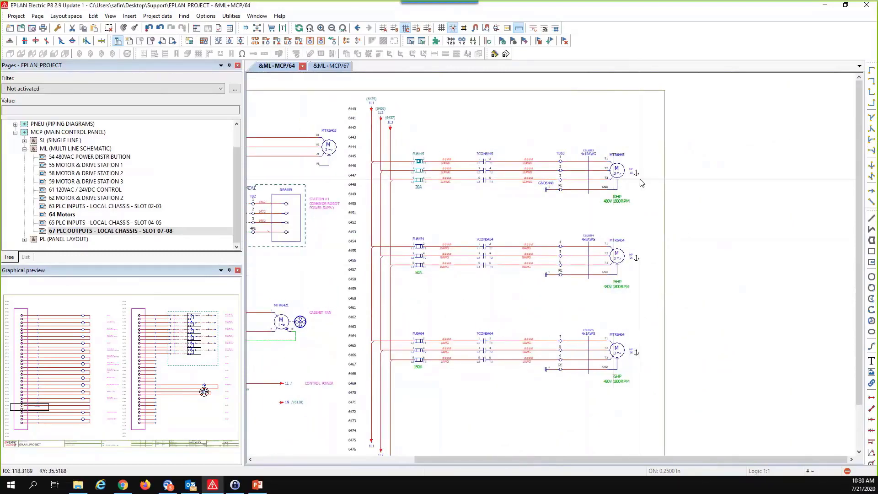
scroll(648, 185, up, 1)
scroll(650, 183, up, 1)
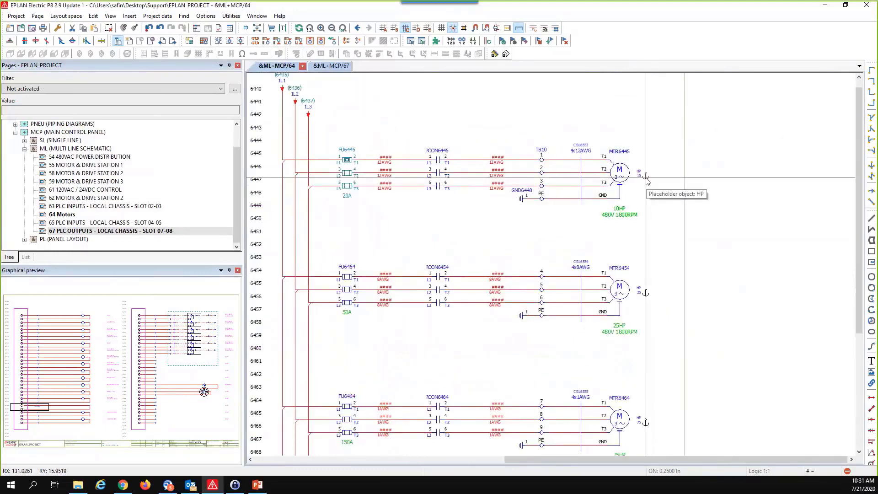
right_click(646, 180)
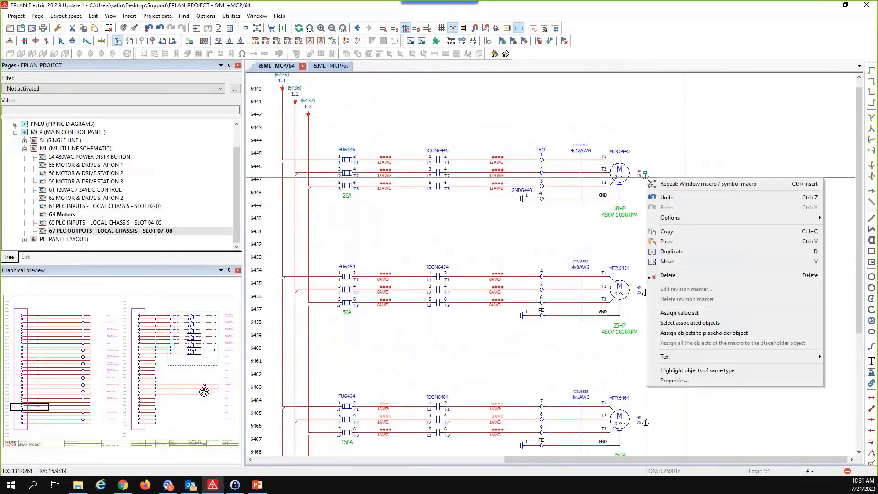
click(696, 315)
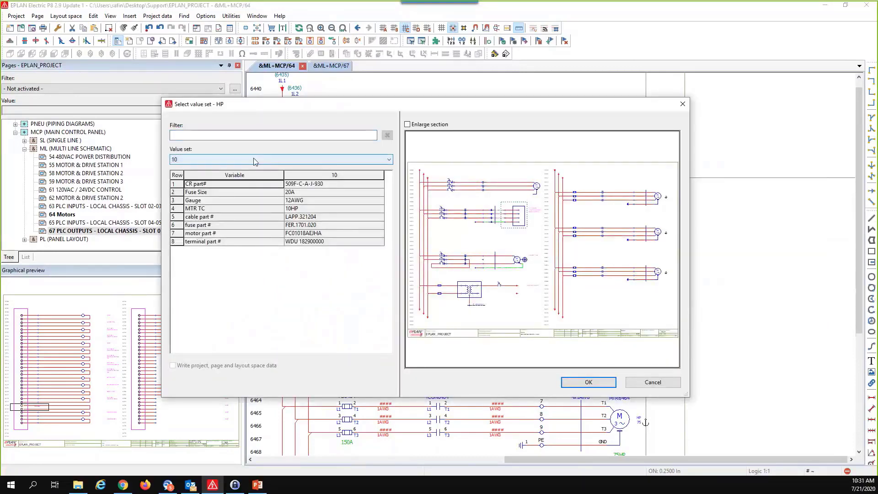
click(255, 159)
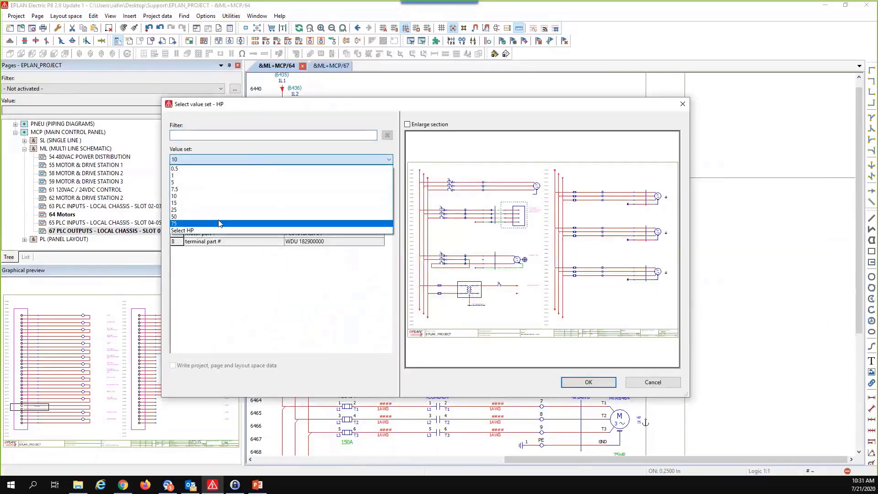
click(236, 203)
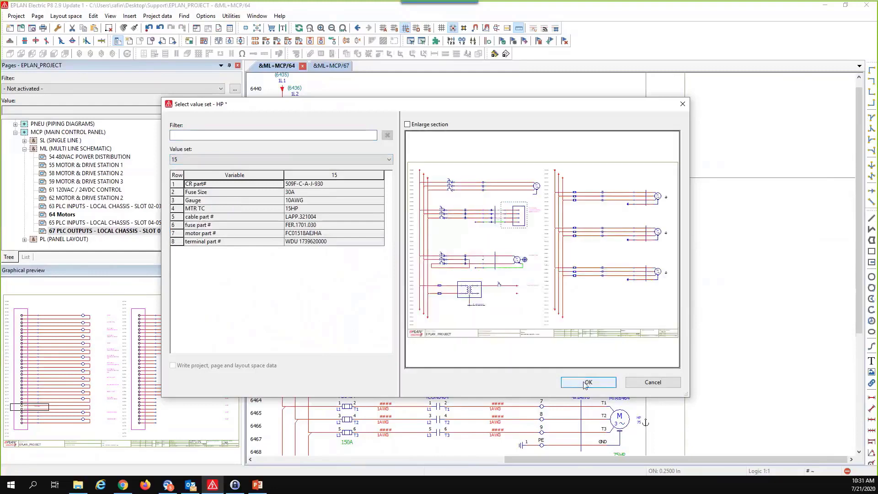
click(589, 382)
scroll(601, 218, up, 2)
middle_drag(555, 210, 619, 221)
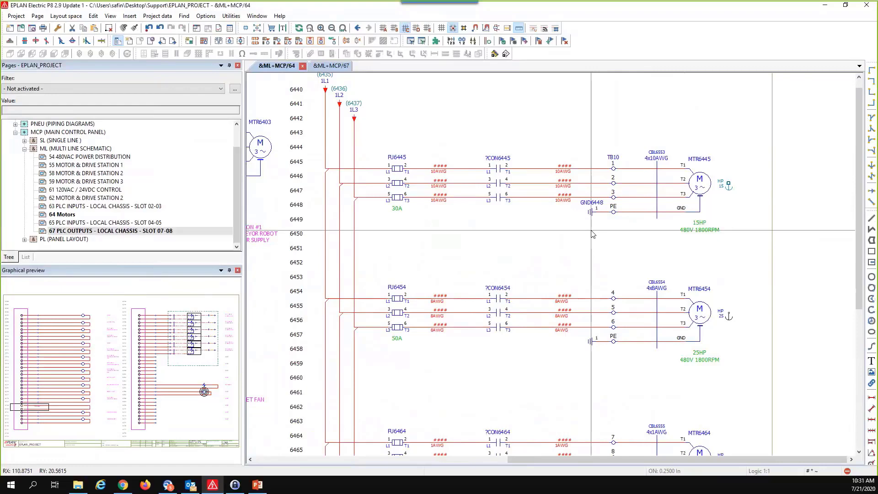
Step: Follow the 1L1 interruption point's cross-reference from page 64 to page 54 and return to page 64
scroll(682, 166, down, 3)
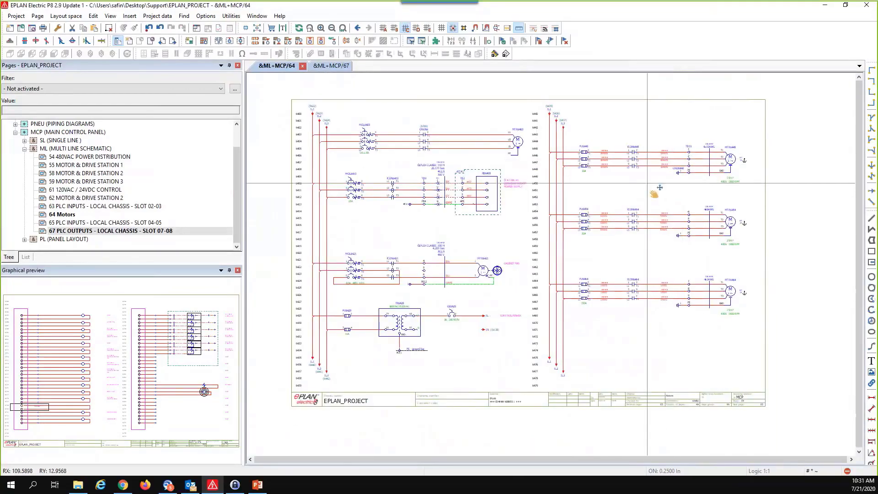
middle_drag(655, 194, 656, 194)
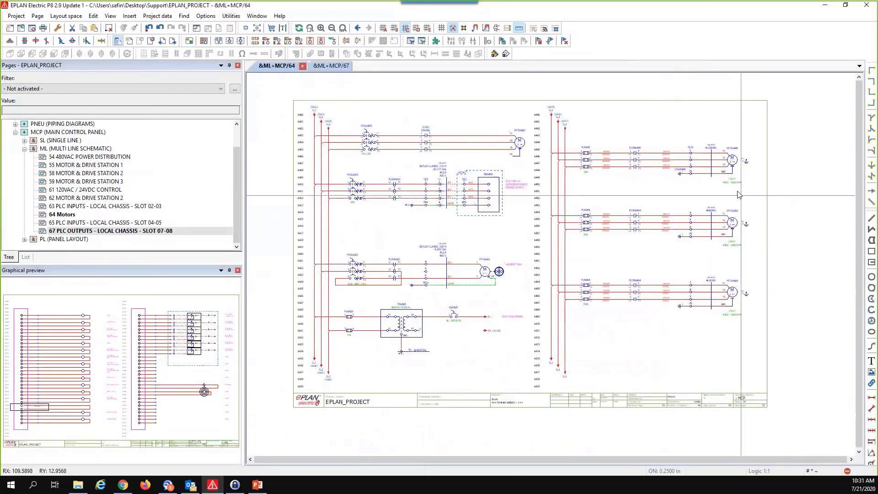
middle_drag(712, 190, 716, 192)
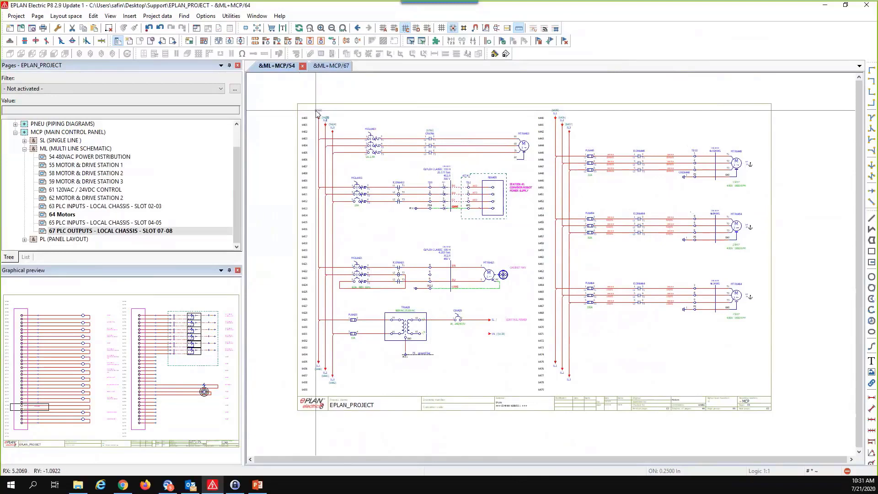
middle_drag(574, 242, 512, 262)
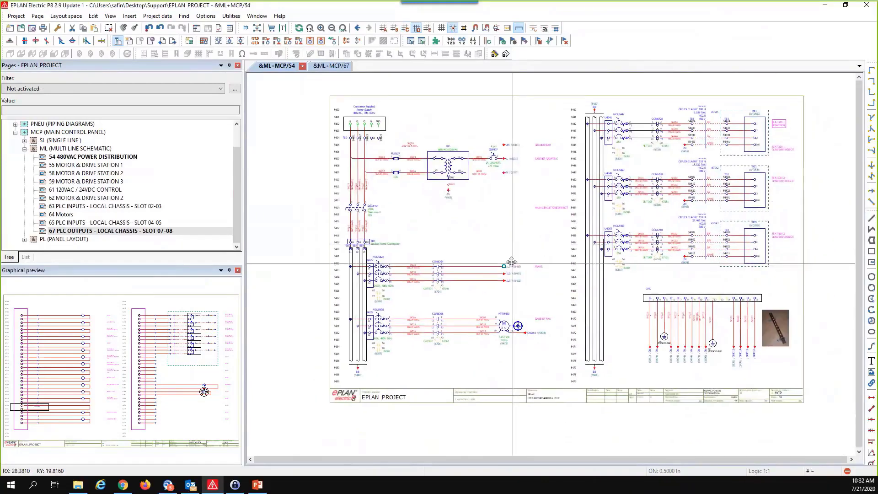
key(f)
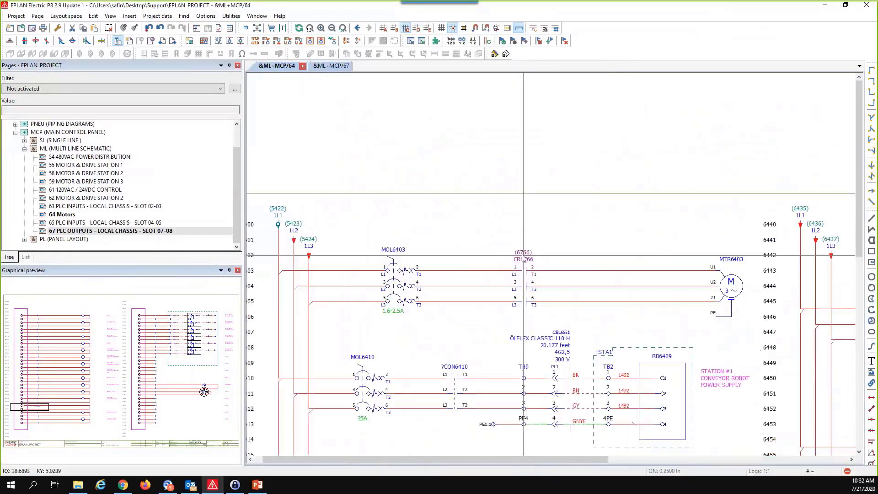
Step: Follow contactor contact CR6766 to its coil on page 67, check the contact cross-references, and return to page 64
double_click(523, 253)
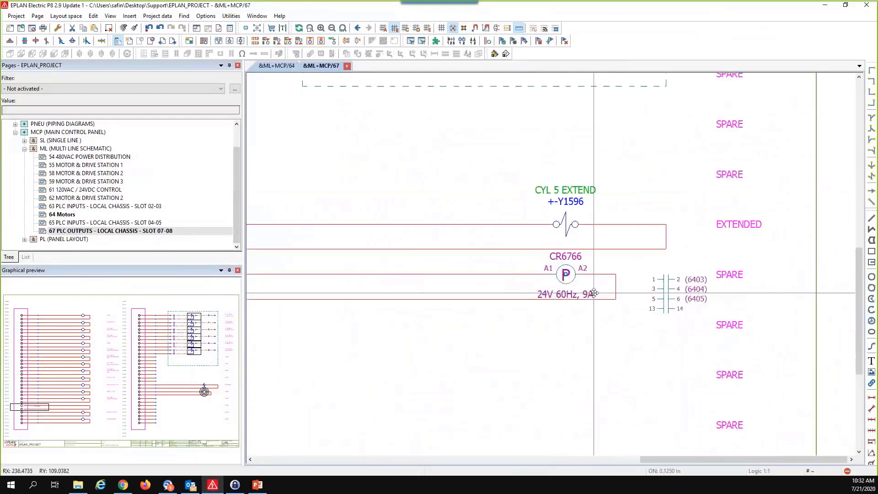
key(f)
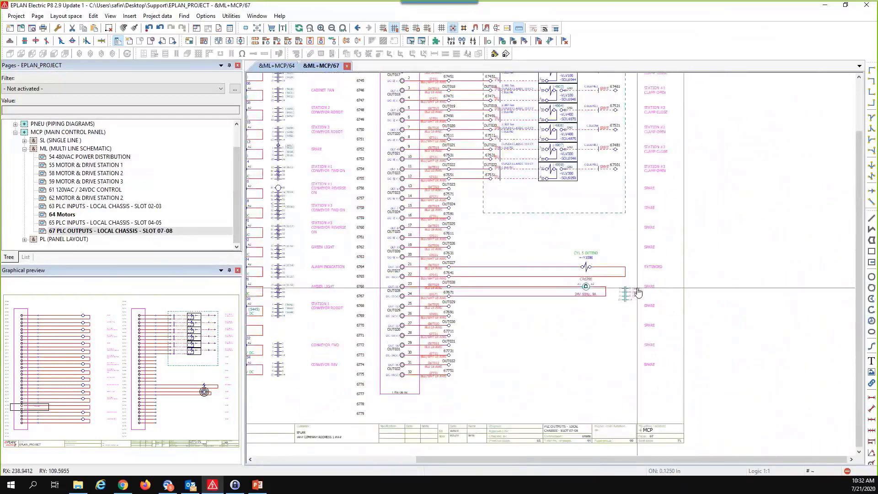
scroll(566, 281, down, 2)
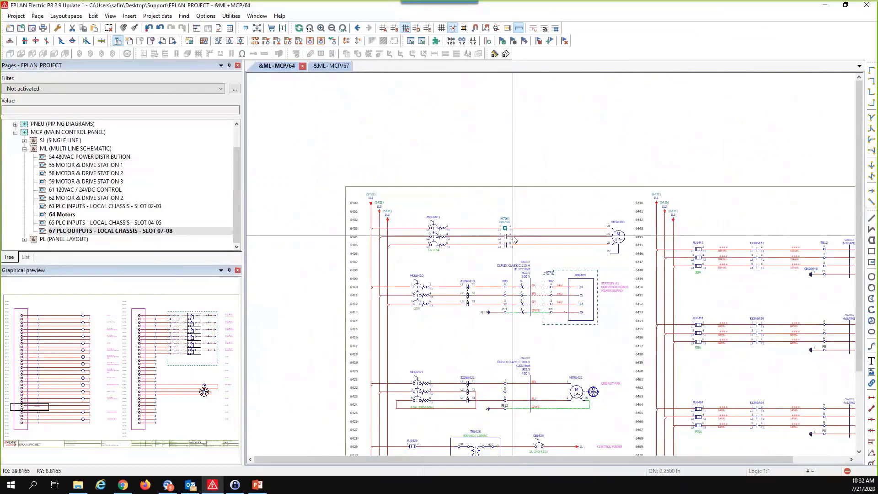
scroll(501, 148, down, 3)
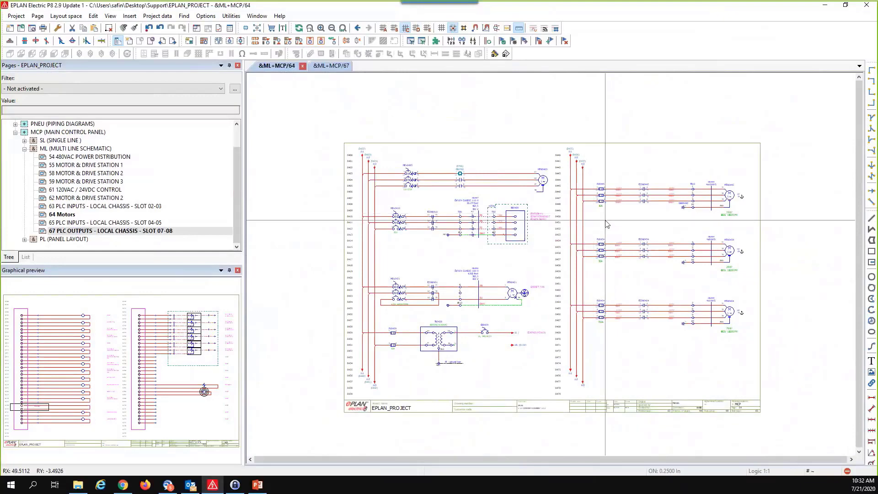
Step: Place connection definition points with the NFPA Standard setting on the three single-speed motor circuits and their power rails, excluding the rest of the project
scroll(659, 224, up, 2)
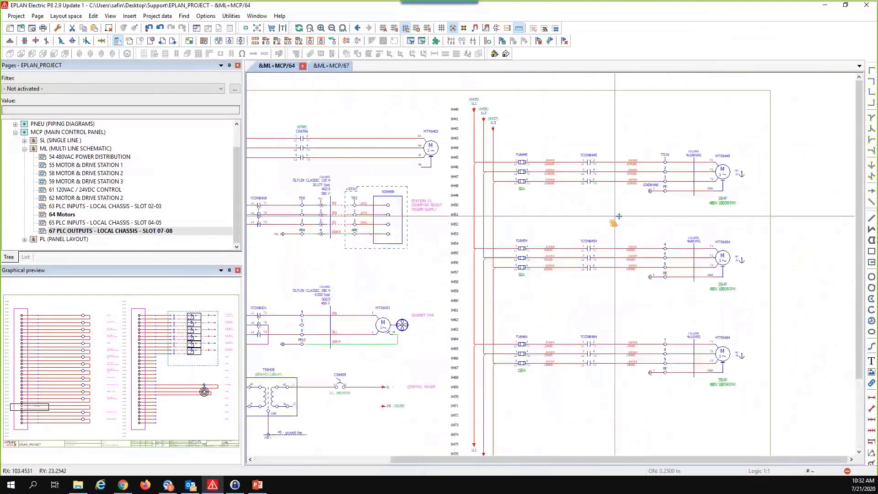
scroll(619, 216, up, 2)
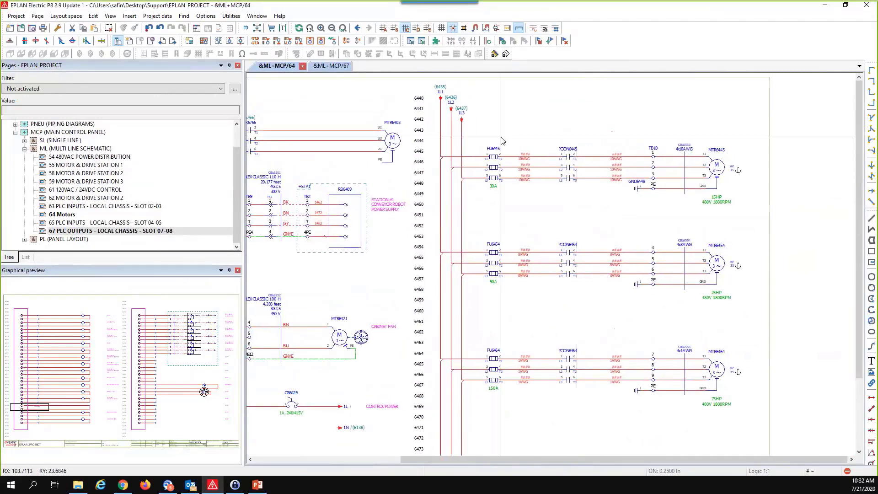
drag(507, 131, 616, 201)
key(Escape)
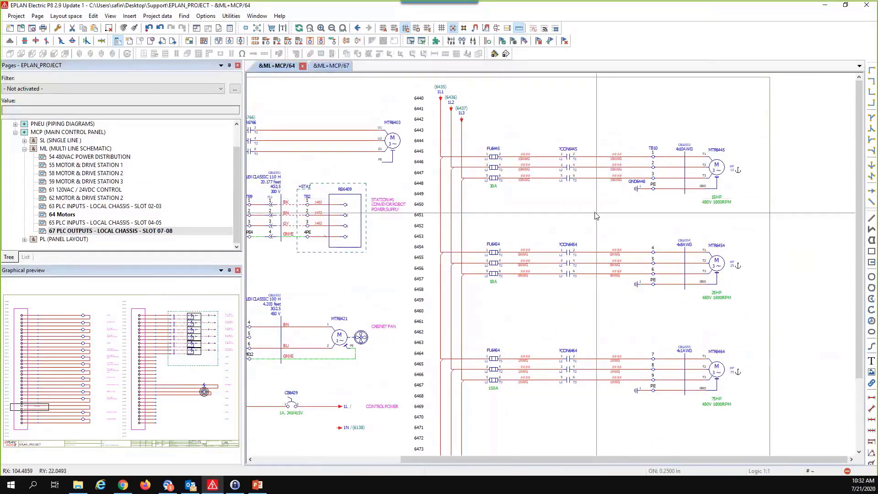
scroll(596, 215, down, 3)
drag(472, 111, 727, 382)
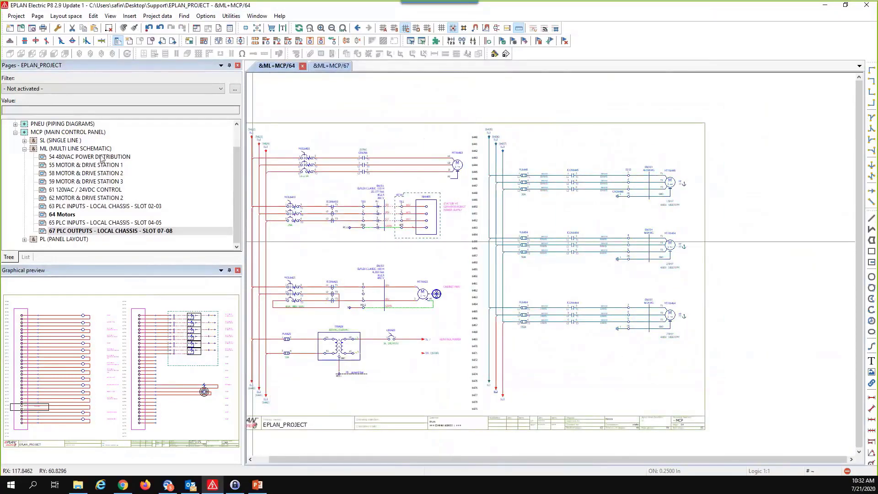
click(157, 15)
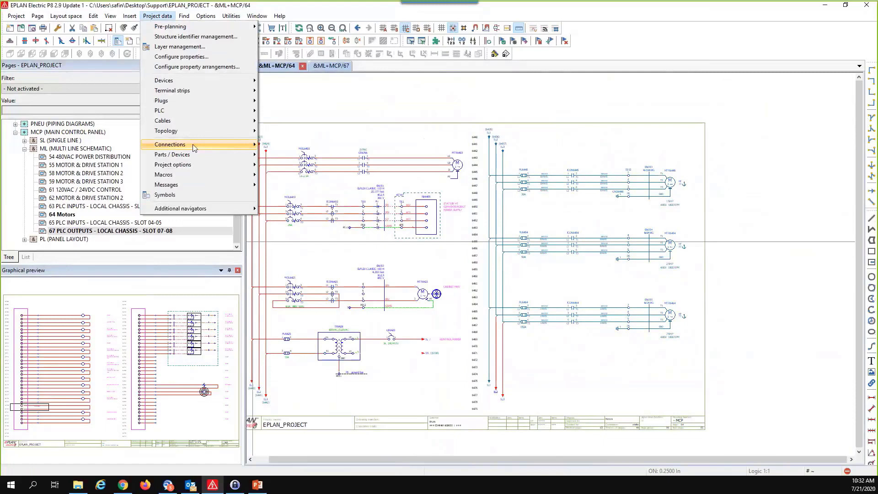
mouse_move(194, 147)
mouse_move(299, 168)
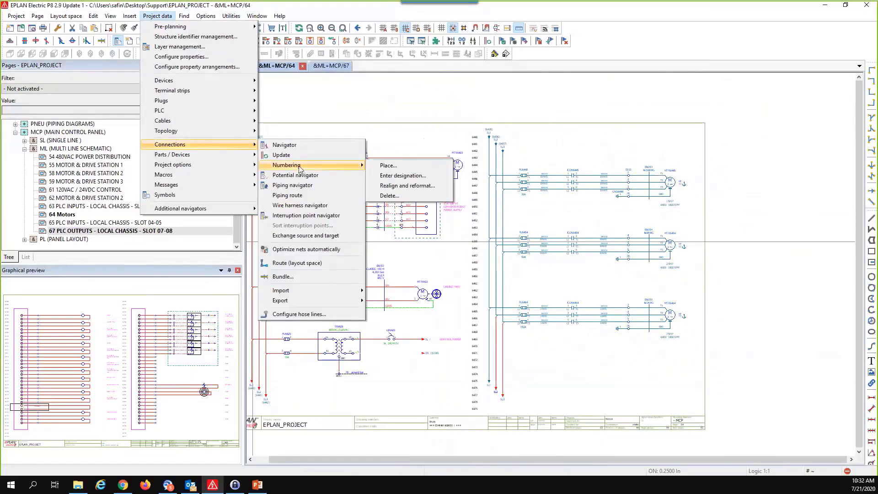
click(387, 166)
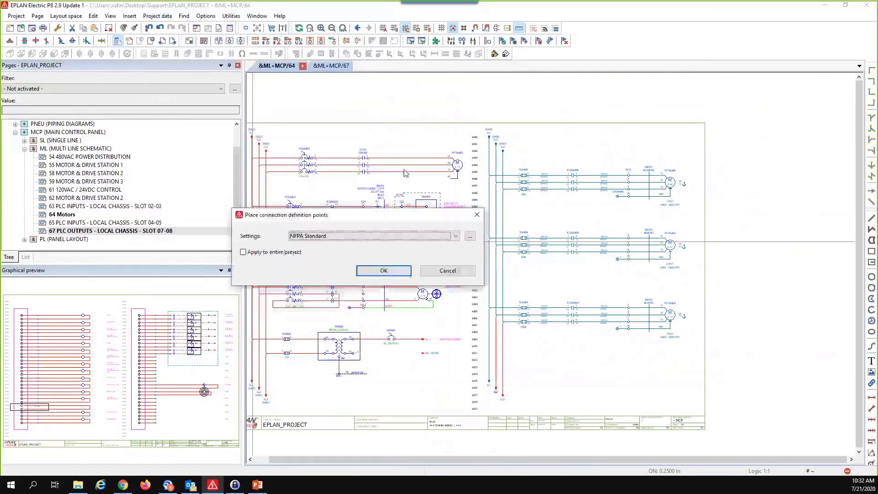
click(391, 269)
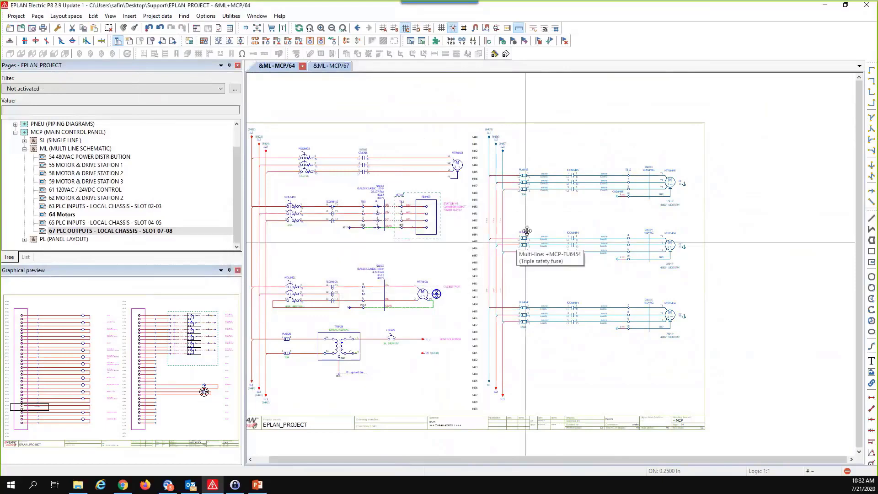
Step: Reselect the three single-speed motor circuits with their power rails and access the project's connection functions
scroll(517, 238, up, 3)
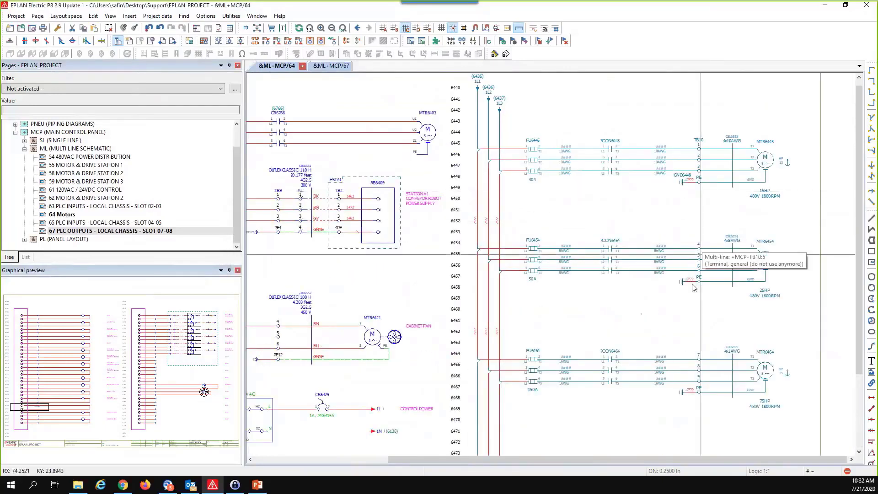
scroll(593, 287, down, 2)
middle_drag(593, 287, 532, 277)
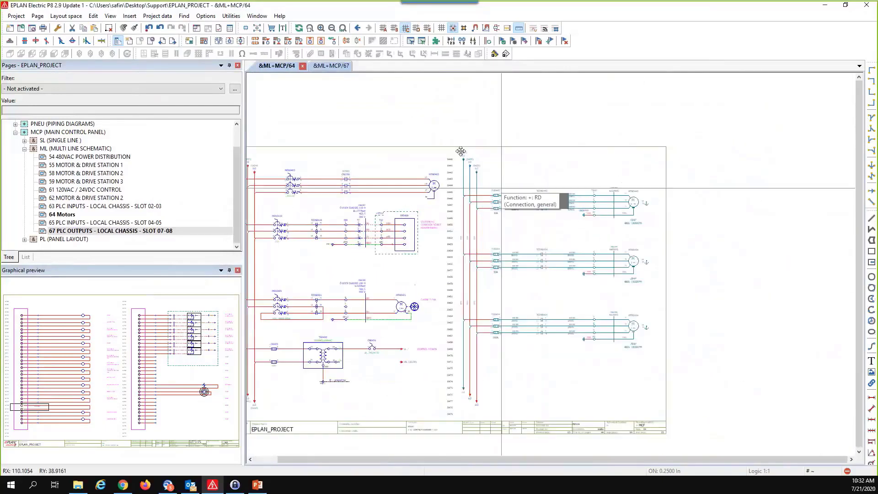
drag(430, 126, 678, 403)
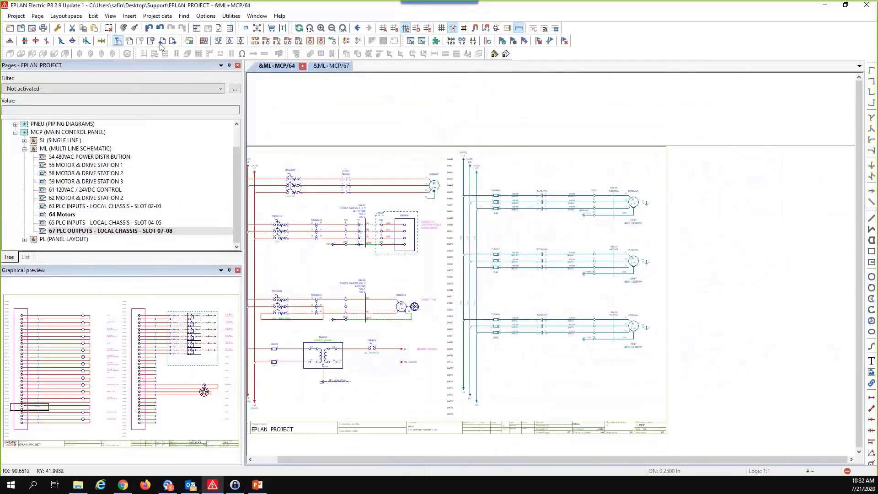
click(158, 16)
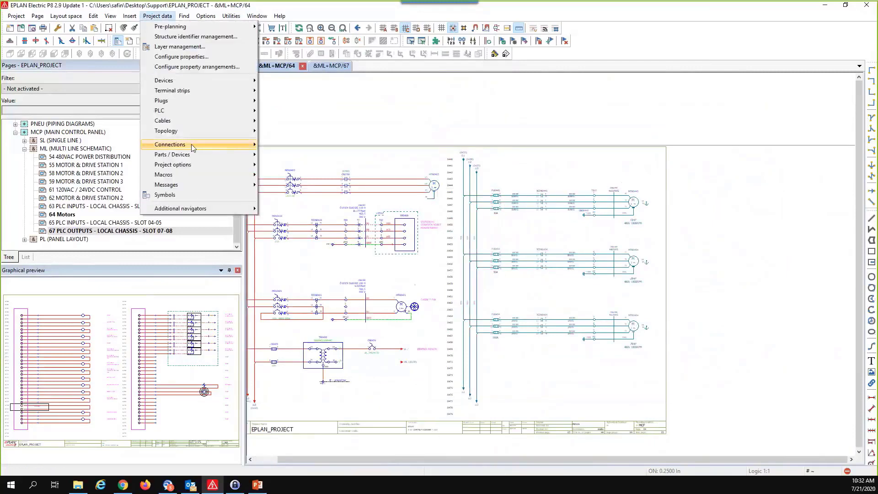
Step: Start entering designations for the selected motor circuits' connections and generate the preview of the result
mouse_move(192, 147)
mouse_move(314, 163)
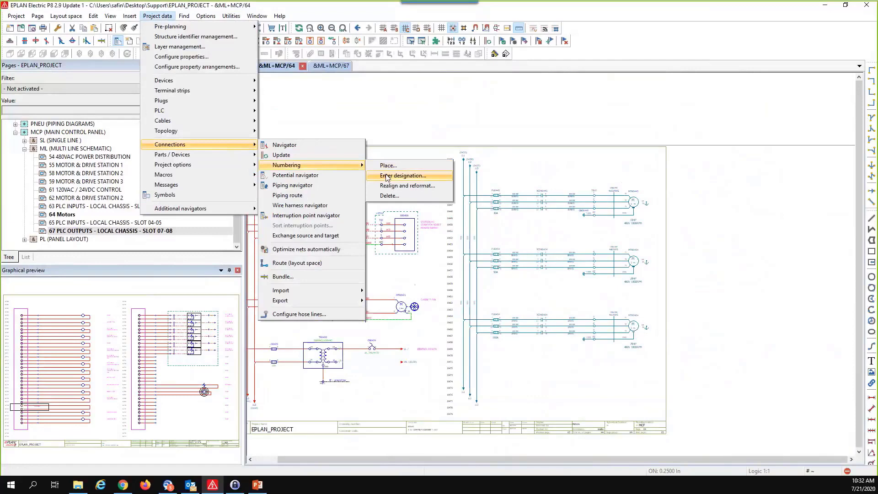
click(387, 177)
click(551, 359)
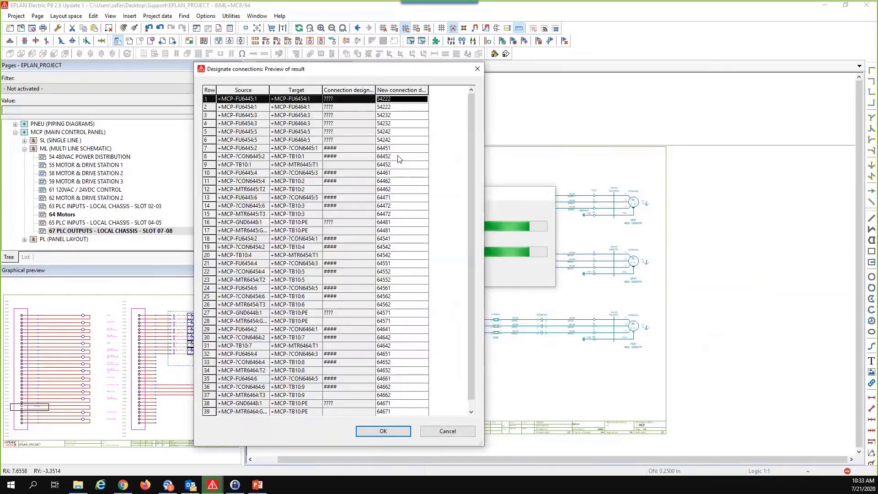
Step: Review the new connection designations against the existing ones in the preview and apply them to the motor circuits
scroll(401, 179, down, 1)
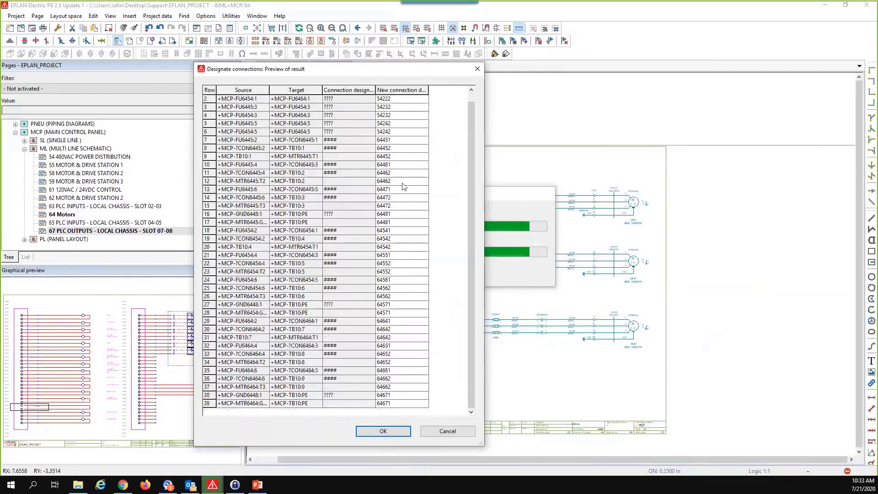
scroll(404, 187, up, 1)
drag(395, 107, 394, 125)
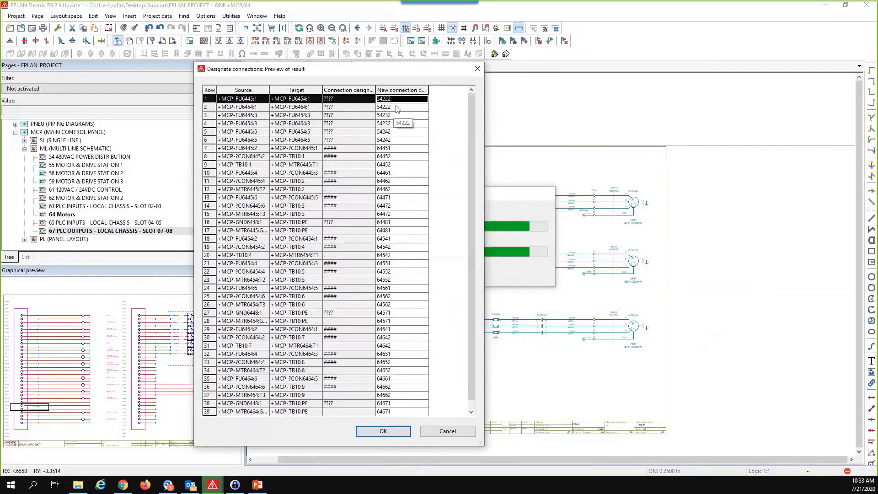
drag(349, 107, 355, 354)
drag(395, 98, 395, 123)
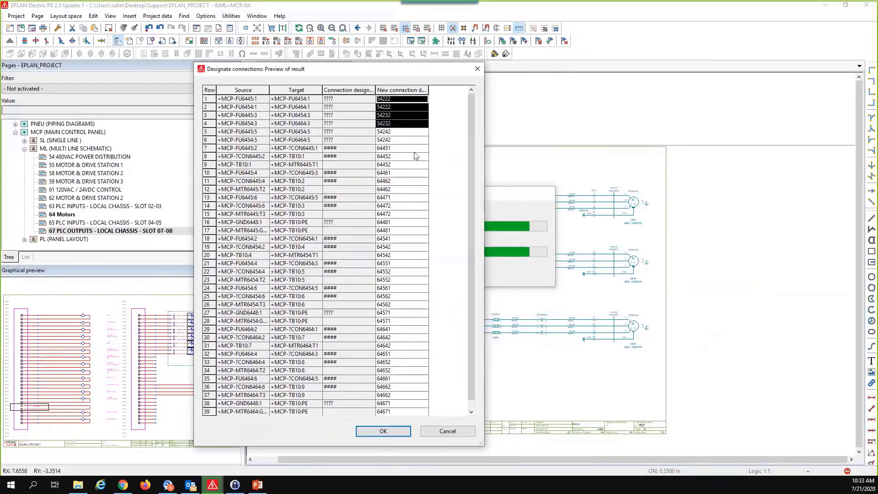
drag(413, 156, 411, 288)
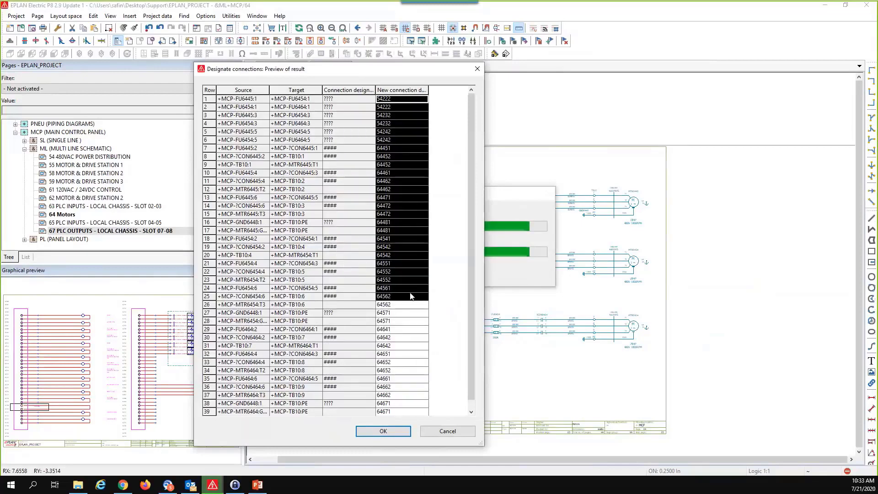
click(395, 289)
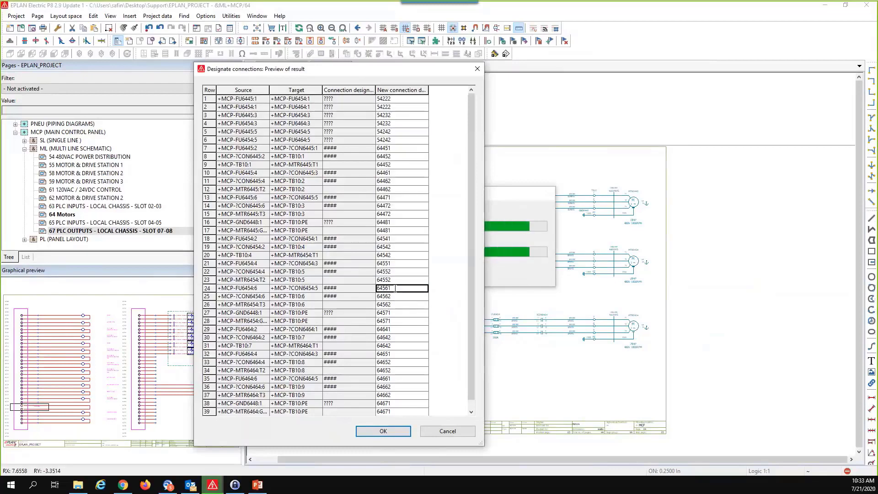
click(395, 288)
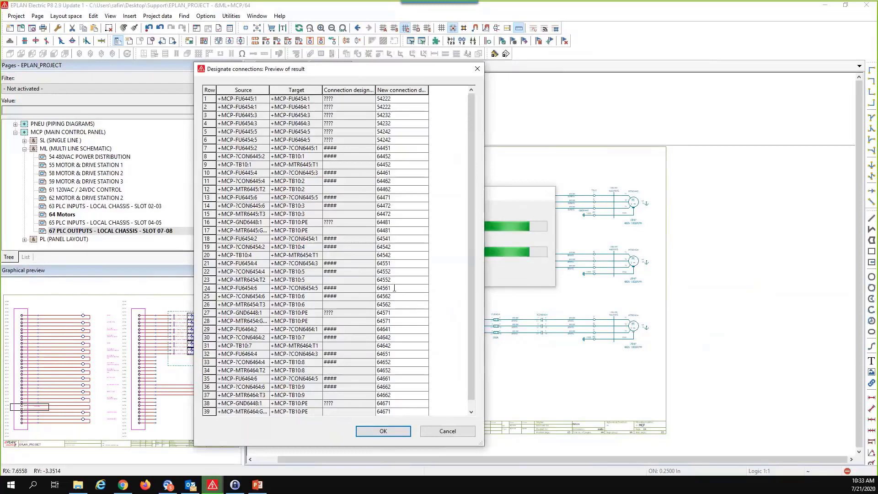
click(384, 431)
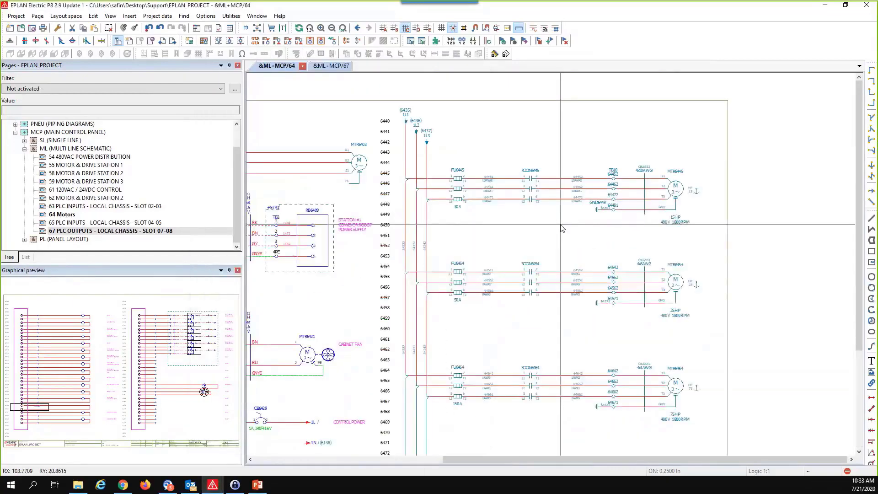
Step: Examine the wire numbers on the 15HP and 25HP motor circuits and select the 15HP circuit including its fuses
scroll(576, 270, up, 2)
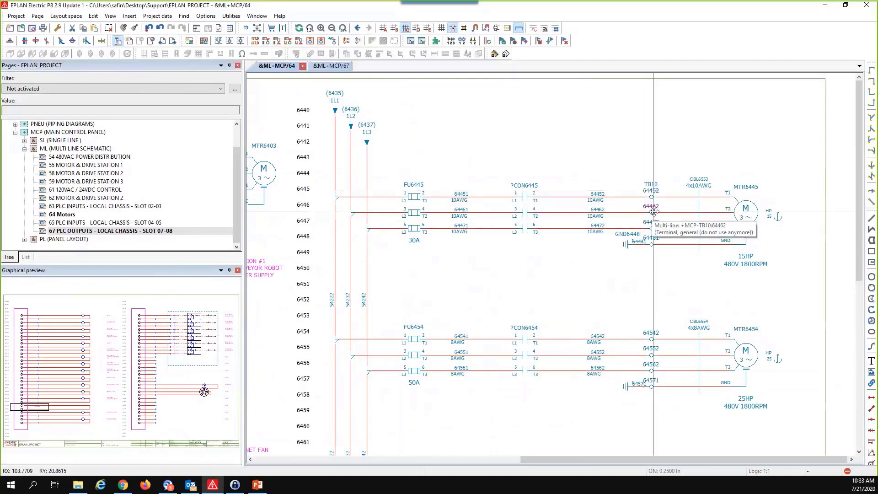
scroll(604, 202, up, 1)
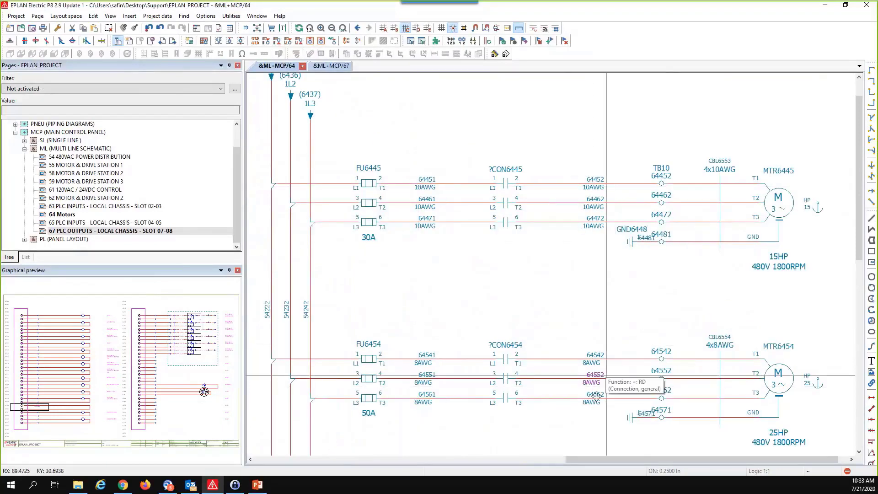
scroll(596, 183, down, 5)
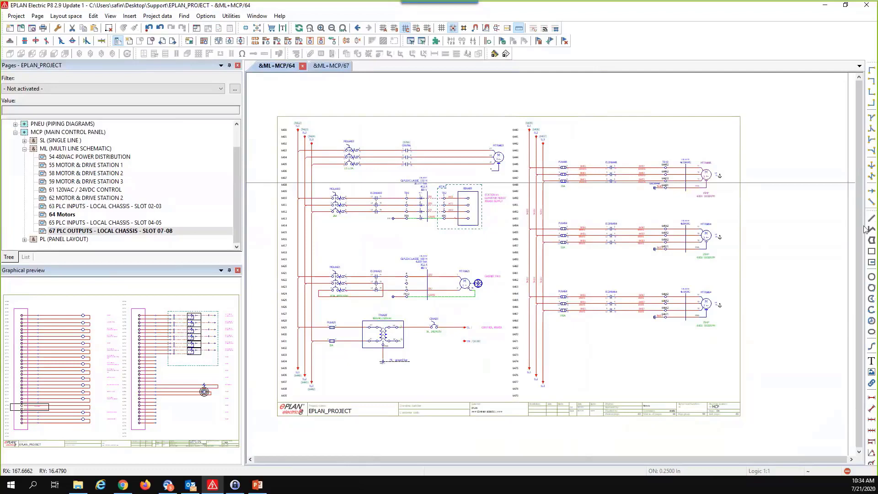
scroll(797, 193, up, 2)
click(744, 138)
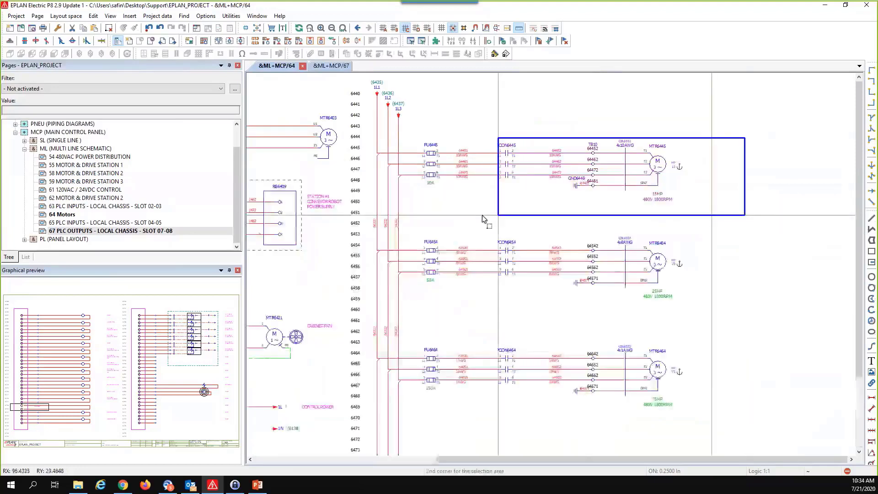
click(366, 197)
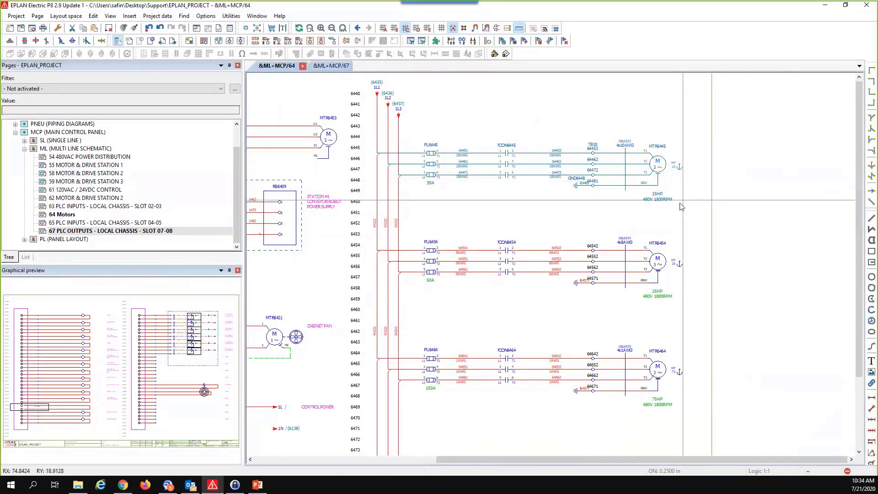
scroll(682, 206, down, 3)
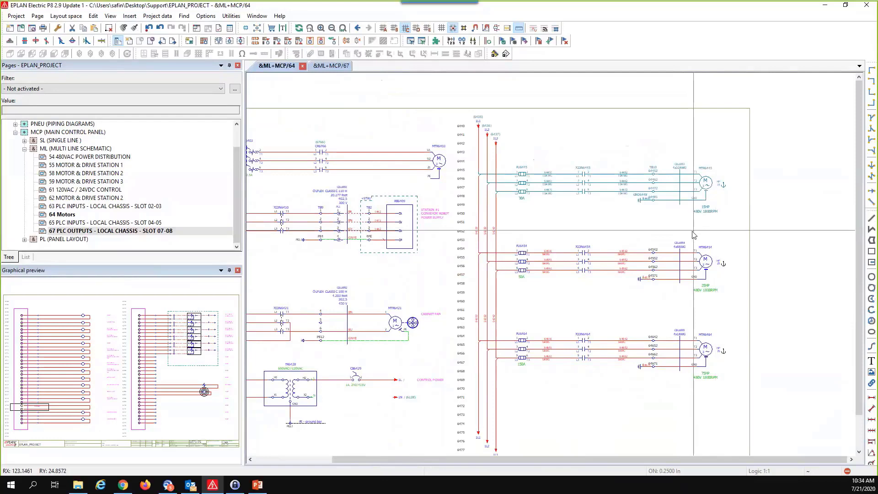
scroll(741, 306, up, 3)
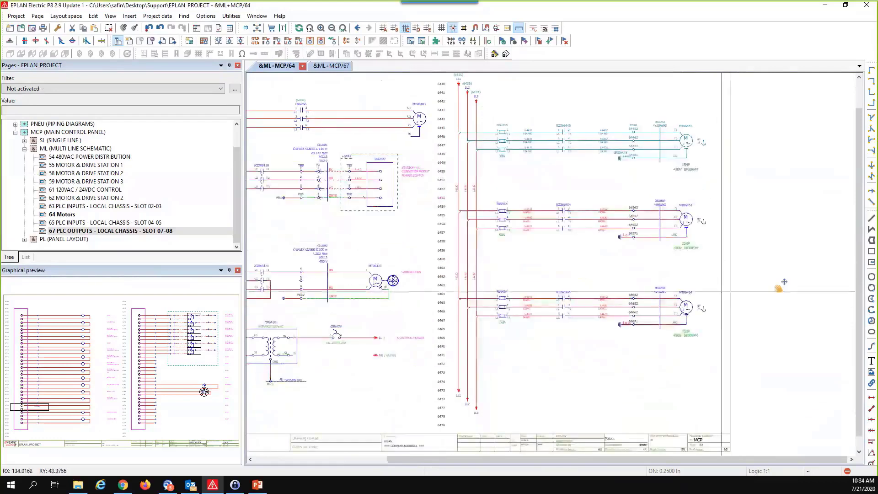
middle_drag(819, 271, 795, 285)
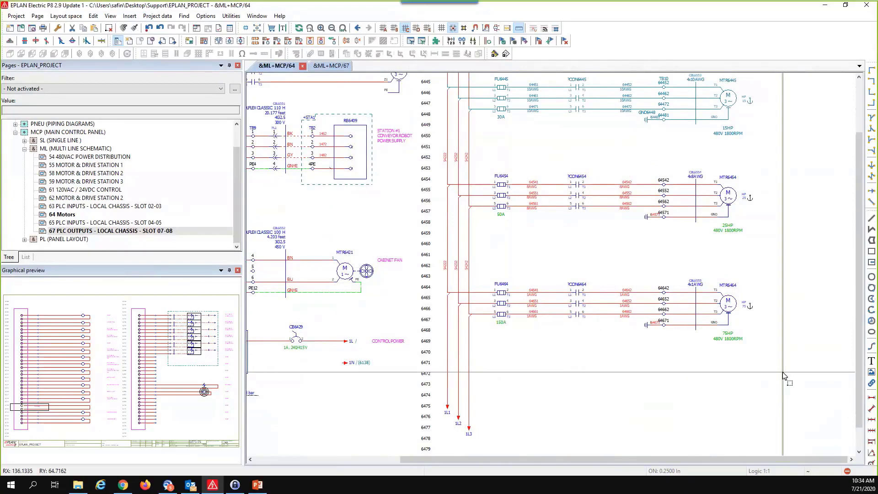
Step: Save the 75HP motor circuit MTR6464, including its fuses and contactor, as window macro XYZ.ema in the Macros directory
click(783, 372)
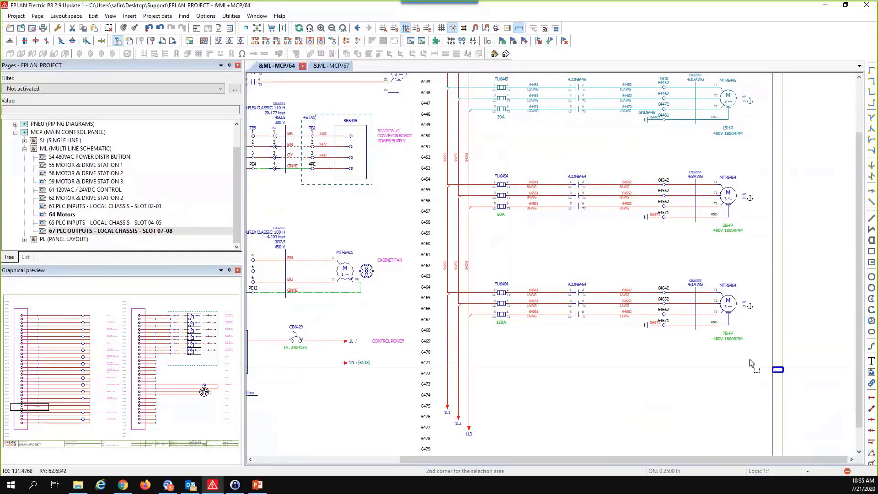
click(419, 255)
right_click(502, 293)
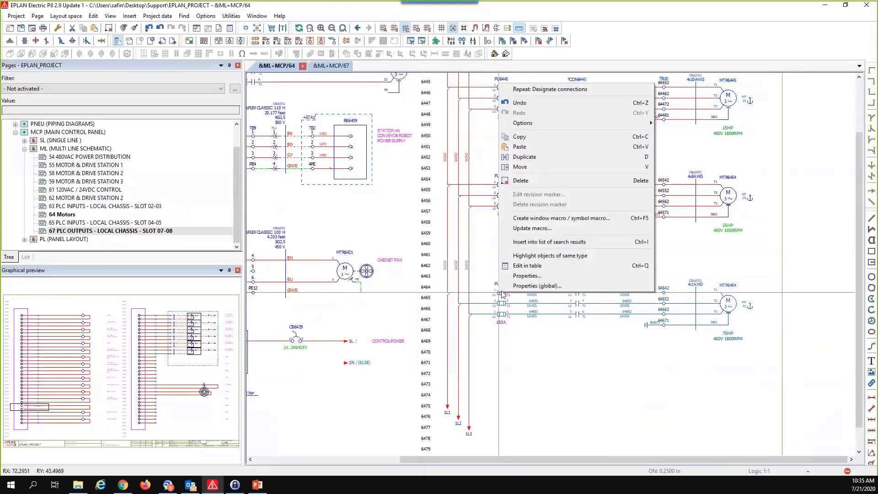
click(539, 219)
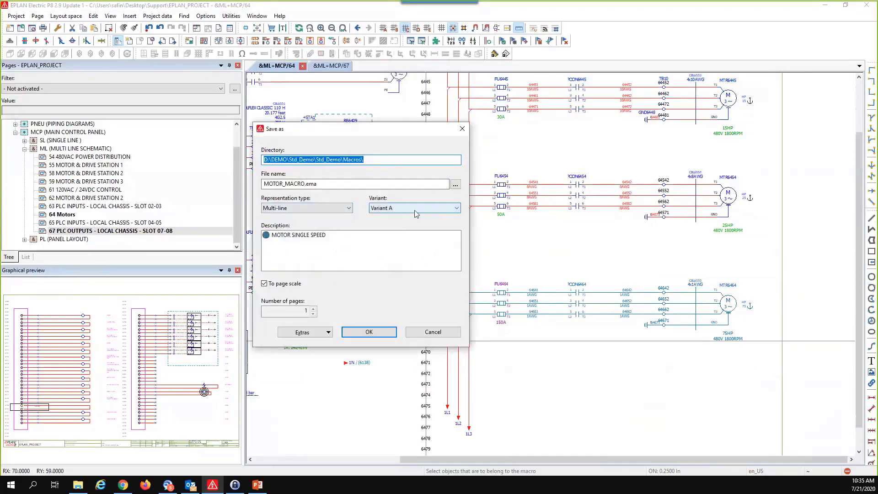
click(379, 159)
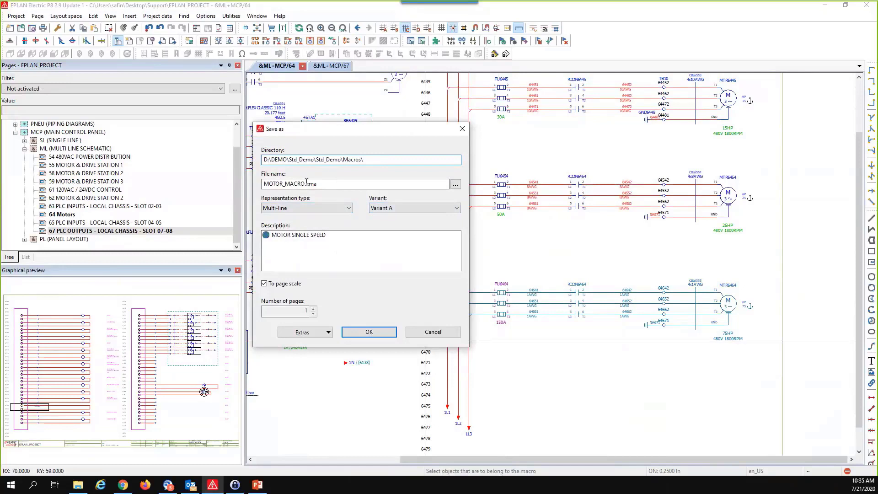
drag(305, 183, 251, 193)
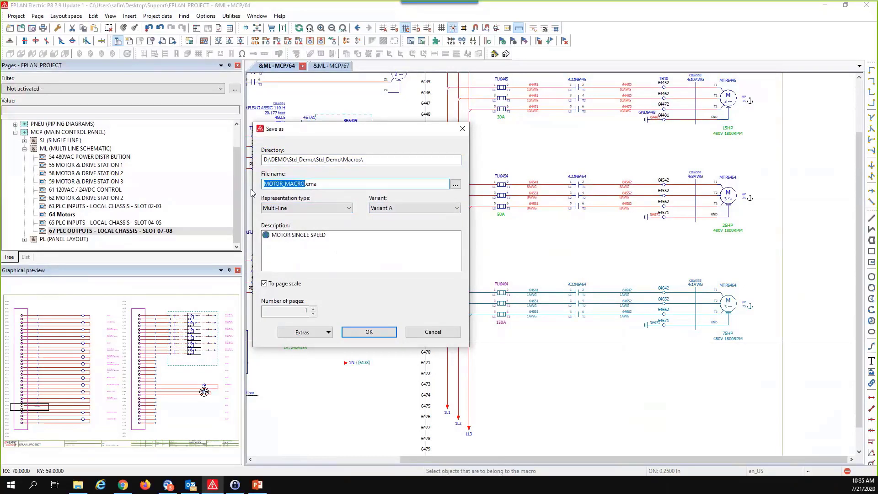
text(XYZ)
click(456, 185)
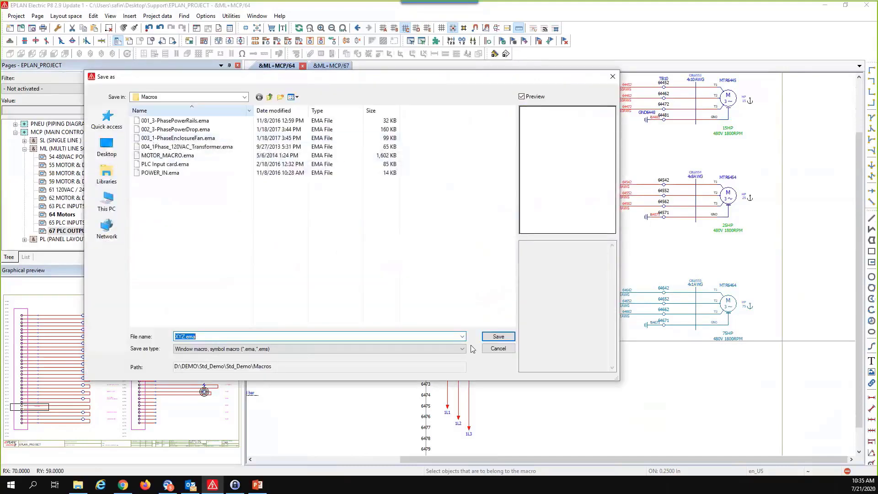
click(498, 337)
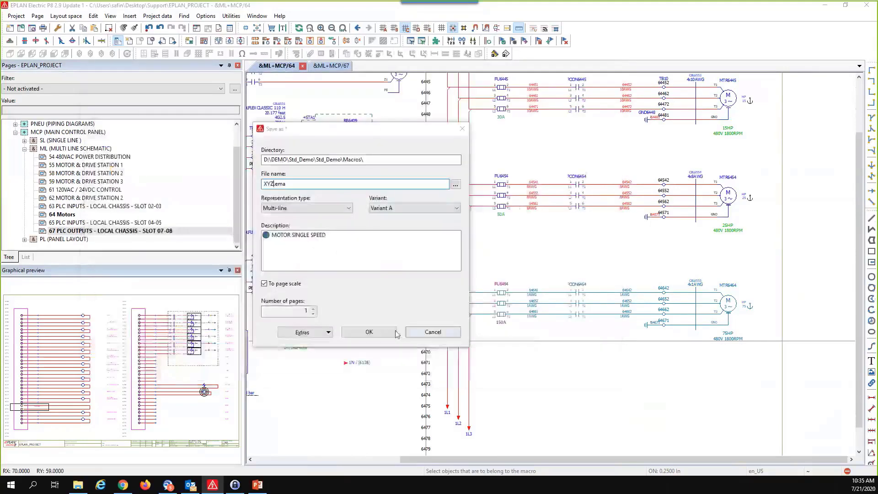
click(369, 332)
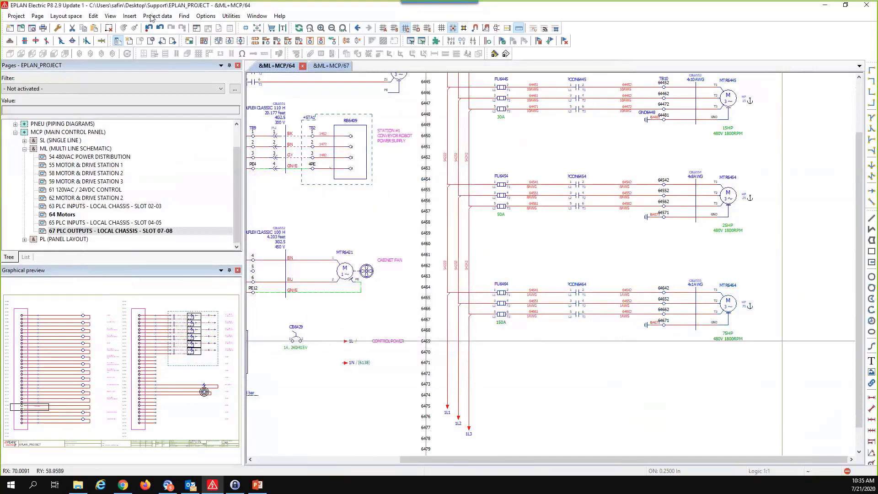
Step: Insert the window macro XYZ.ema into the empty area beside the page frame of the motors page
click(129, 16)
click(175, 36)
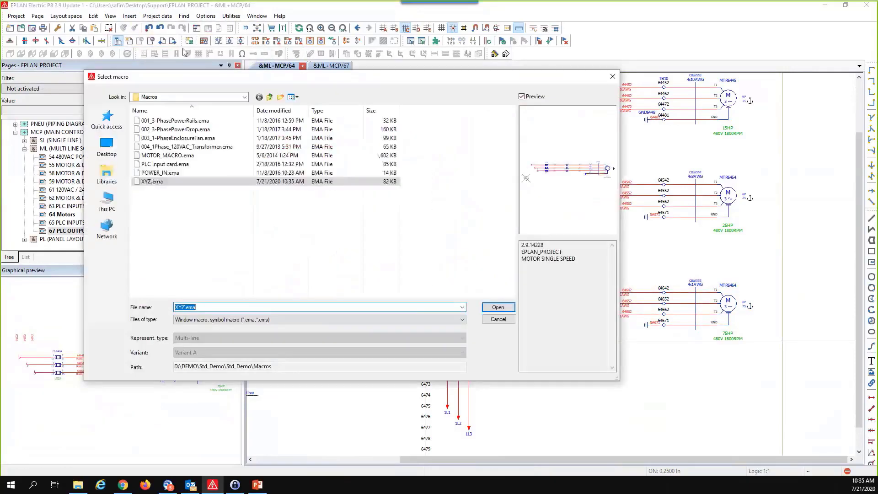
click(153, 182)
click(512, 311)
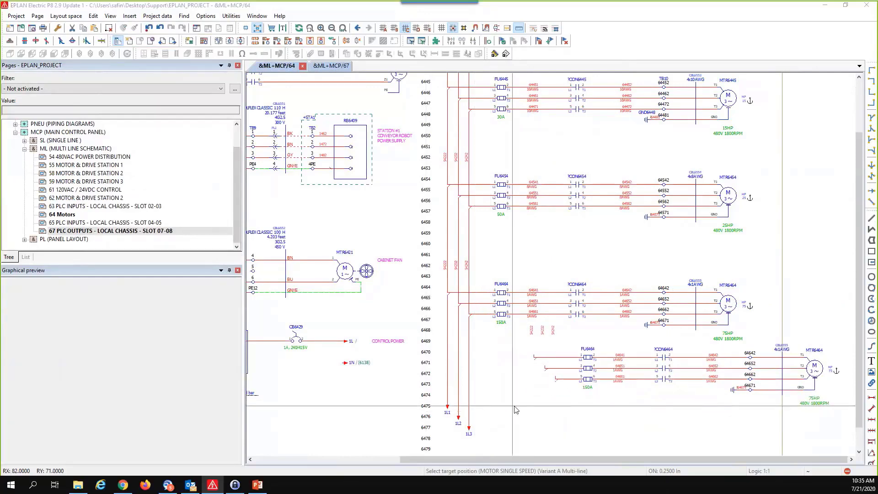
scroll(499, 246, down, 2)
scroll(500, 246, up, 4)
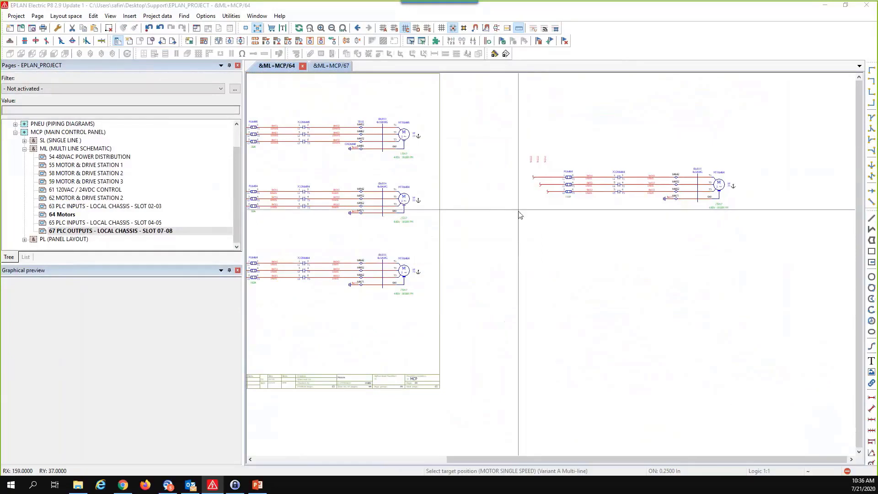
click(518, 213)
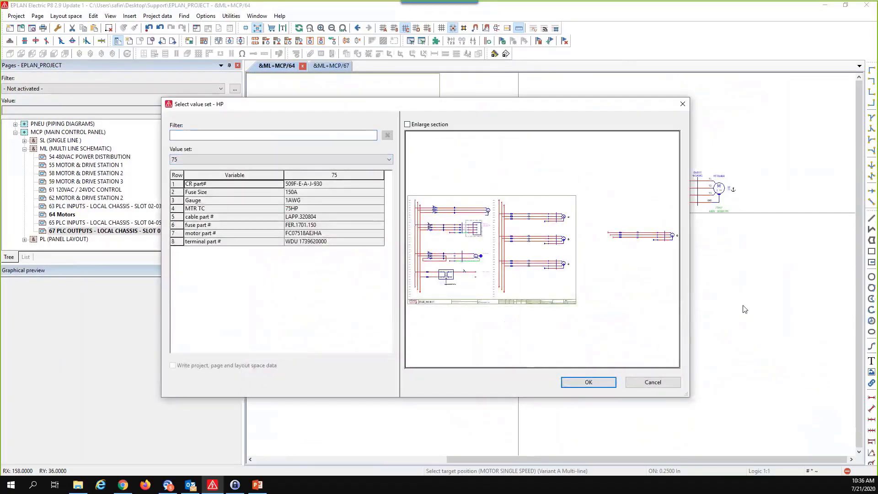
Step: View the HP value sets available for the inserted motor macro and cancel the selection
click(270, 160)
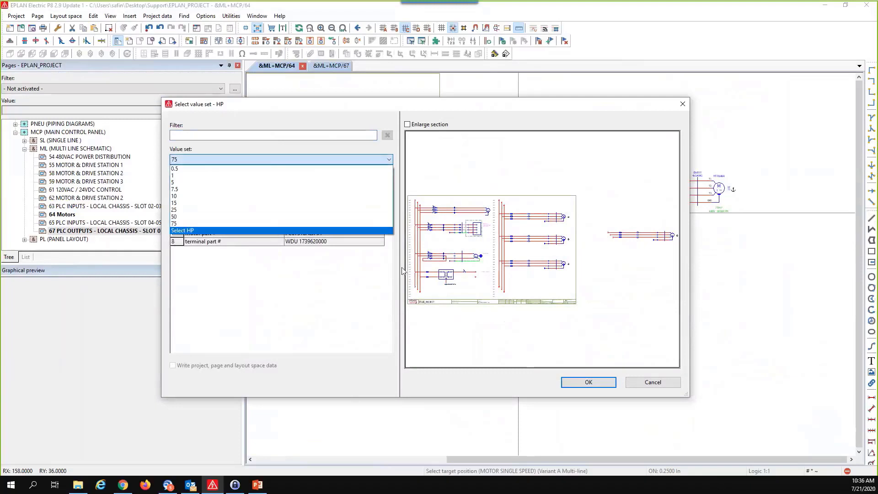
click(666, 386)
click(667, 386)
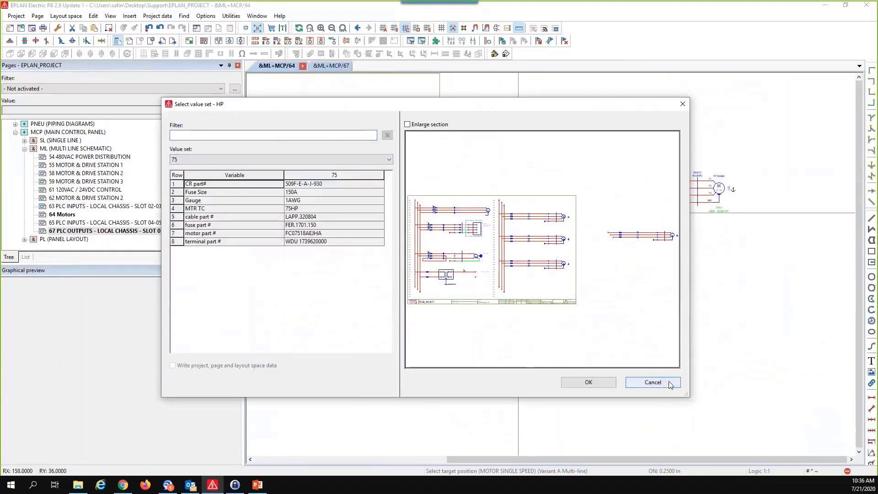
Step: Delete the inserted motor macro copy beside the page frame
drag(503, 124, 803, 268)
scroll(715, 243, down, 1)
middle_drag(715, 243, 762, 269)
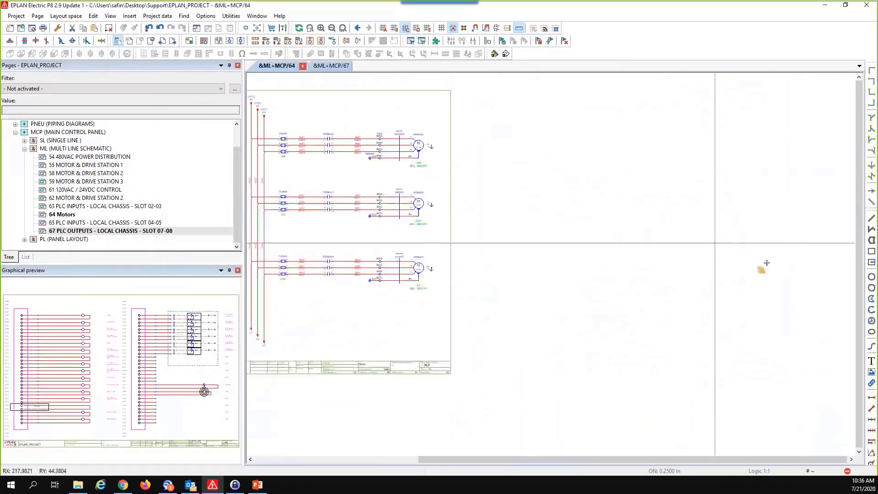
scroll(508, 265, down, 1)
middle_drag(508, 265, 679, 272)
scroll(626, 268, down, 1)
middle_drag(625, 268, 656, 281)
scroll(655, 280, down, 1)
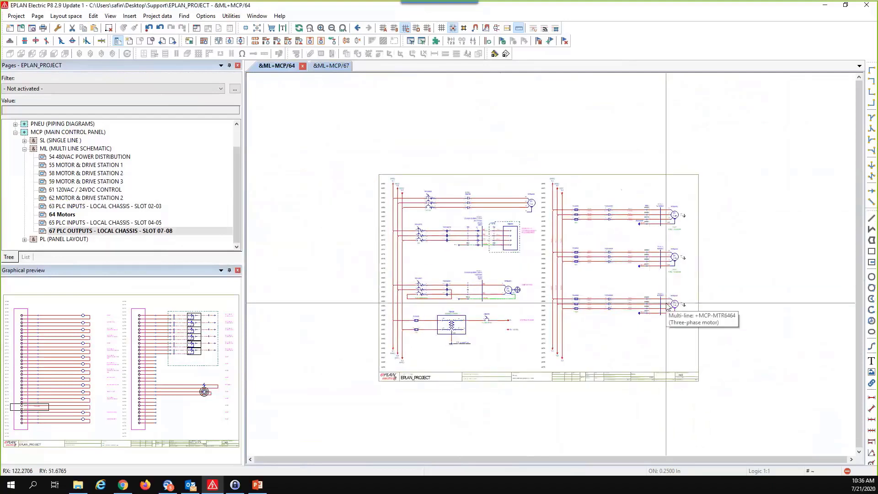
scroll(696, 336, up, 1)
middle_drag(698, 337, 735, 373)
scroll(734, 373, up, 1)
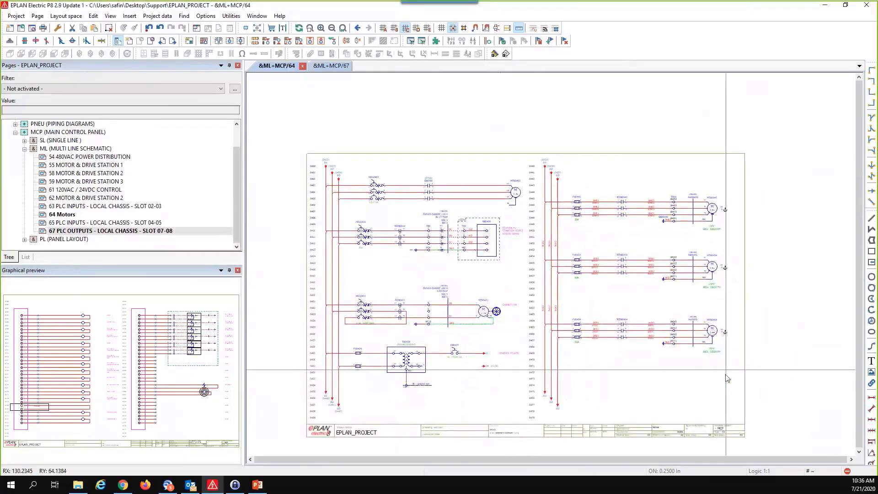
scroll(727, 378, up, 1)
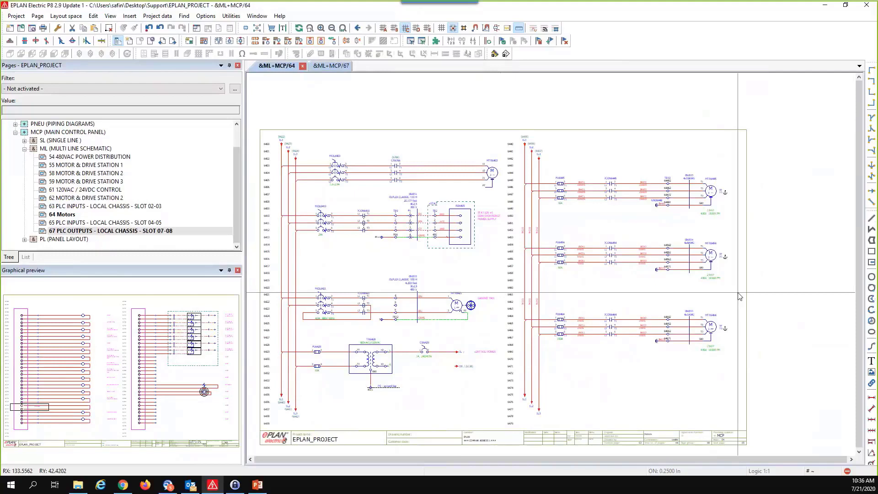
scroll(739, 295, down, 1)
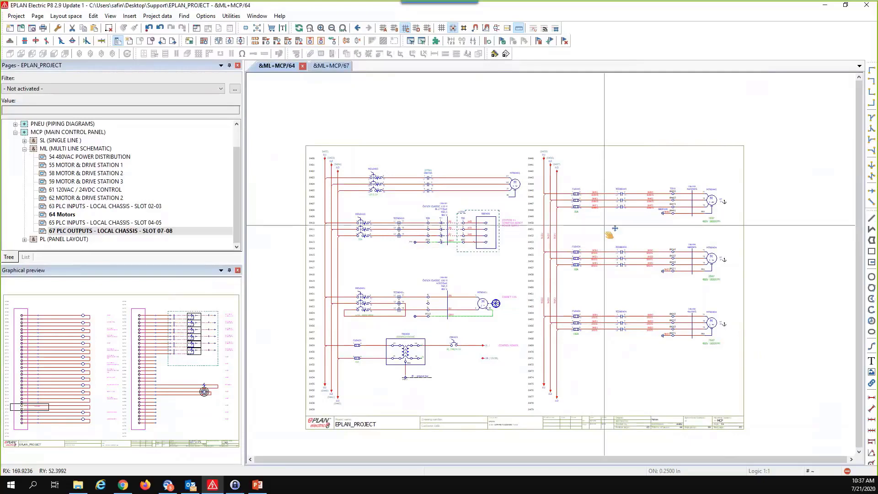
scroll(382, 128, up, 2)
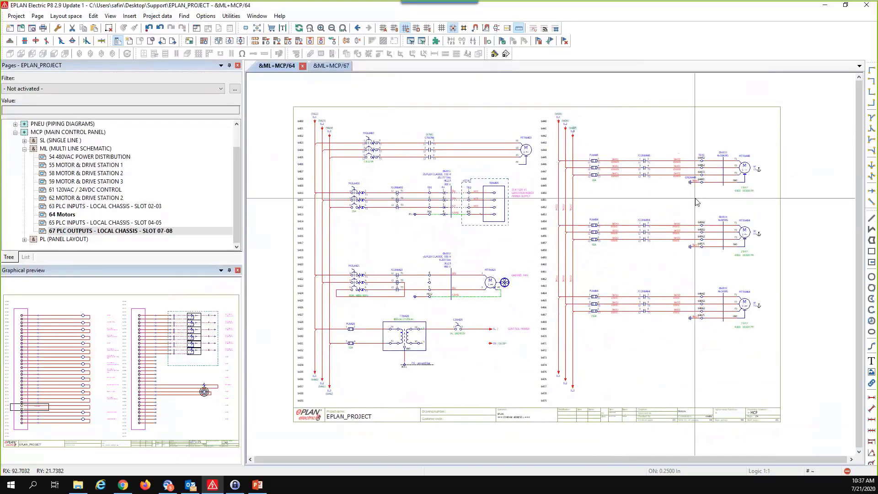
scroll(703, 194, up, 1)
scroll(703, 193, down, 4)
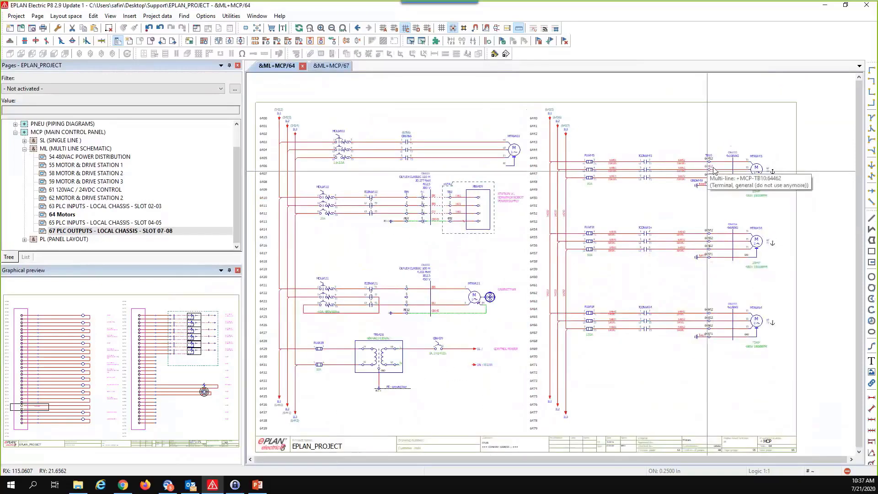
Step: Open the terminal strips navigator, locate the 15HP motor's first terminal 64452 in it, and select its strip TB10
click(158, 16)
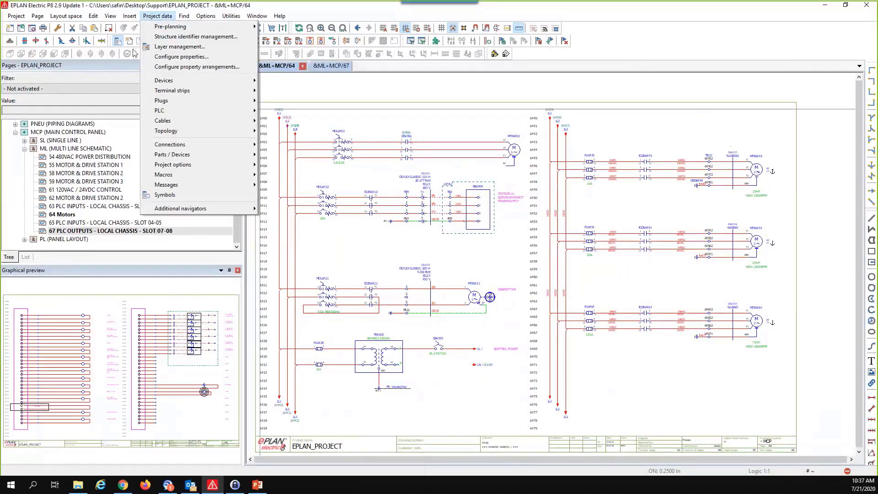
mouse_move(165, 95)
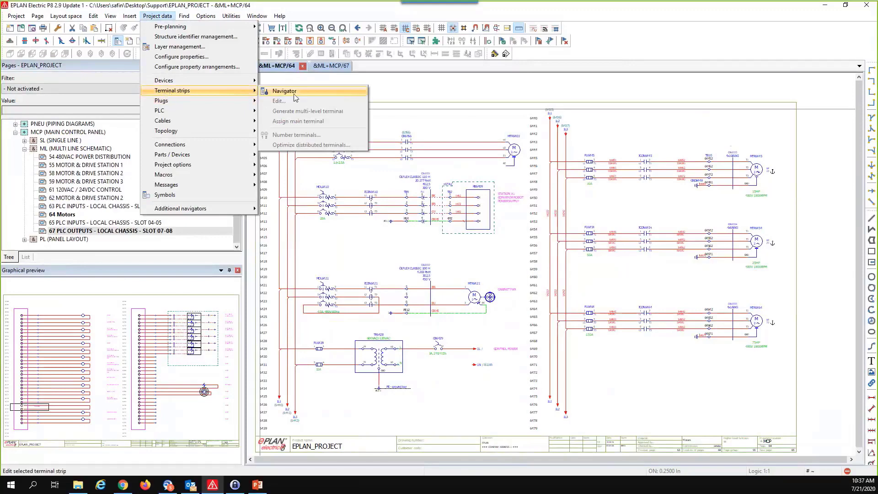
click(279, 91)
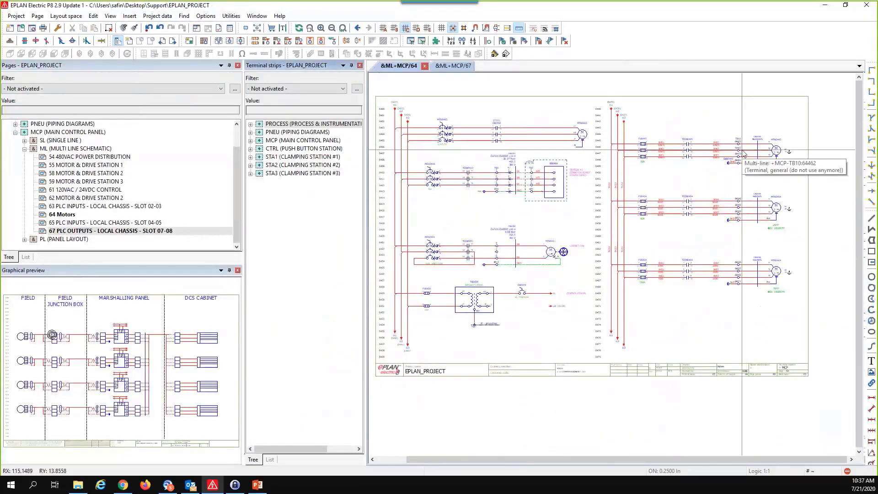
scroll(737, 140, up, 2)
right_click(737, 139)
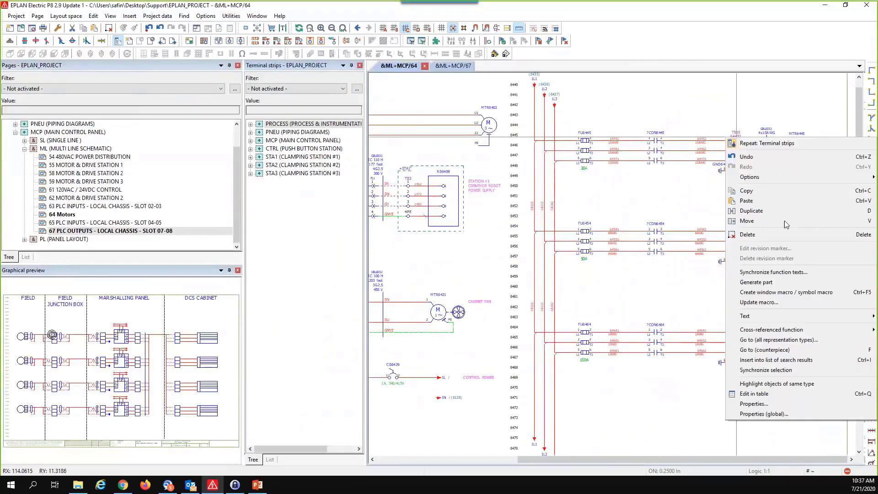
click(792, 370)
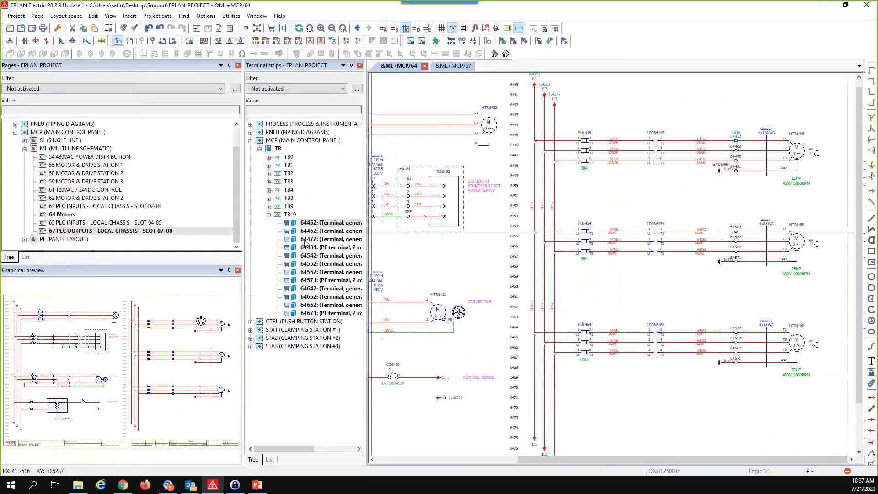
drag(366, 249, 450, 250)
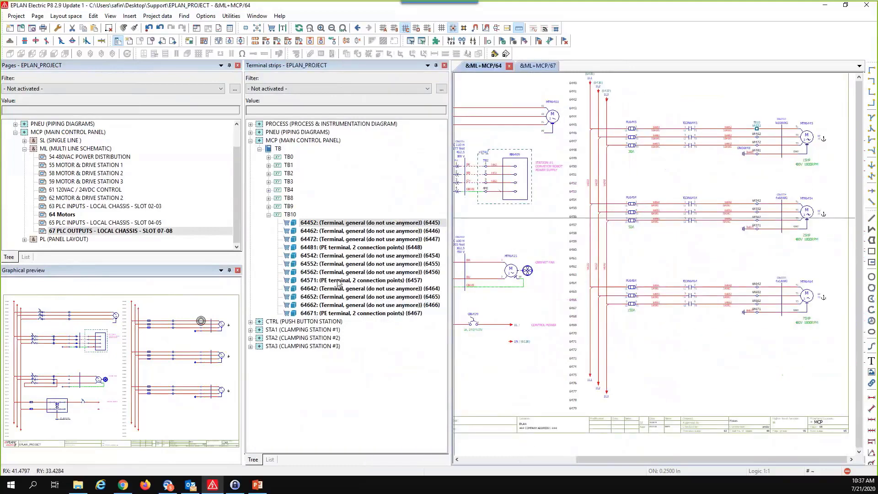
click(280, 216)
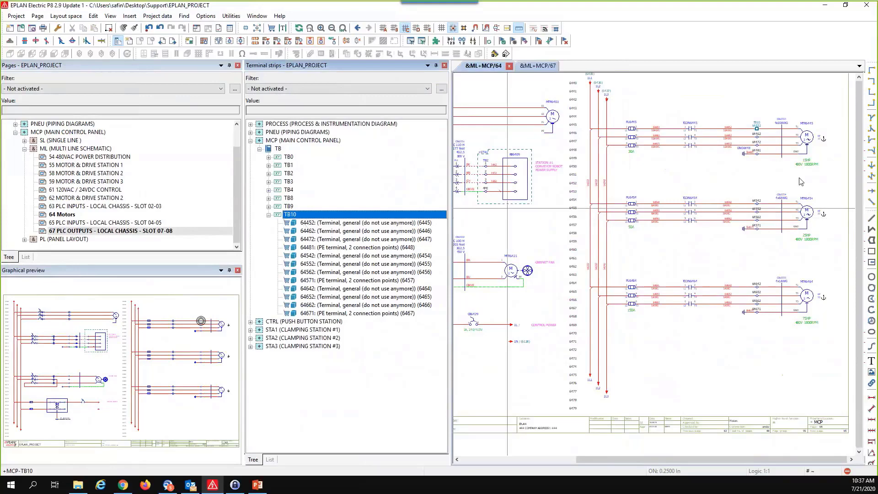
Step: Inspect the designation in the properties of terminal 64452 on strip TB10 and close them without changes
scroll(761, 158, up, 5)
double_click(761, 155)
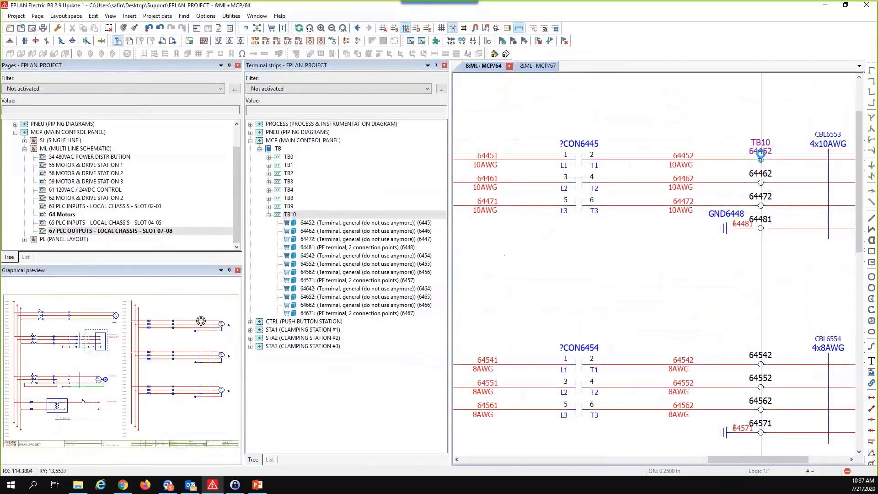
click(342, 125)
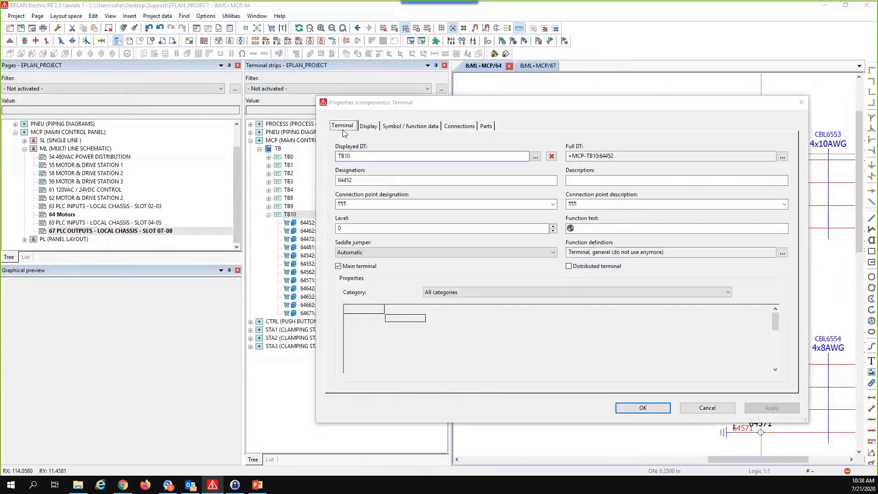
click(346, 183)
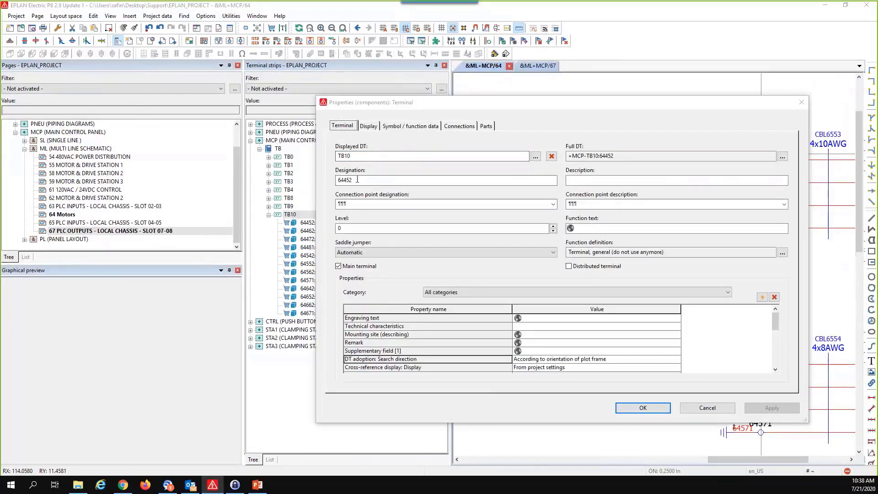
click(707, 407)
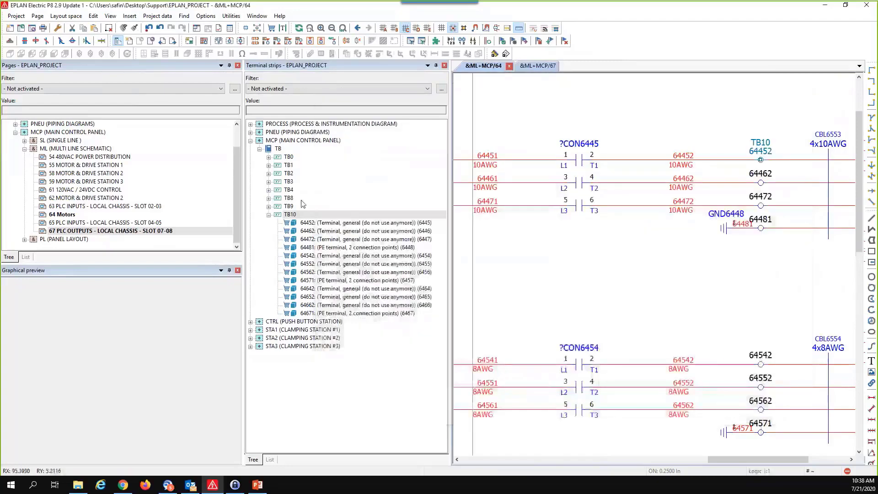
click(291, 214)
right_click(305, 215)
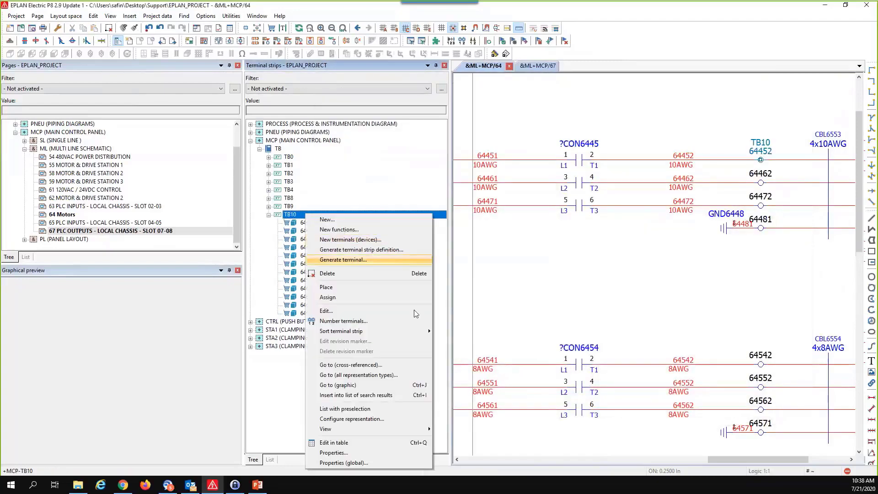
click(376, 324)
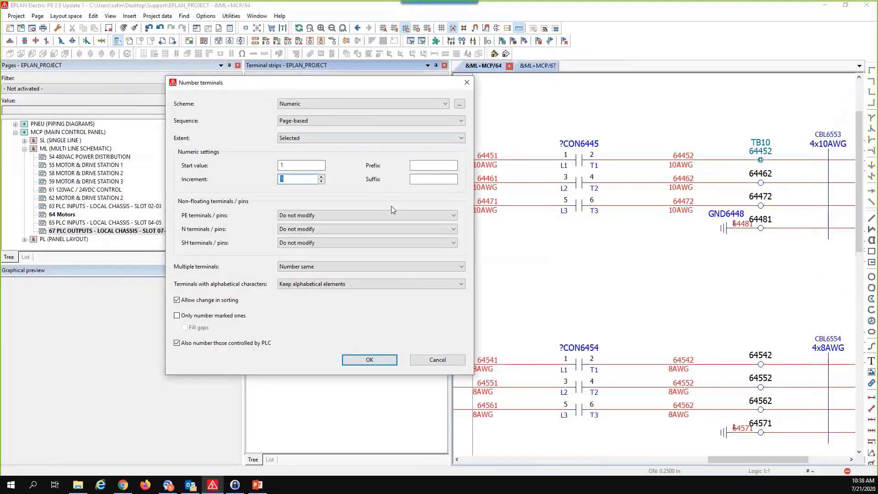
click(459, 361)
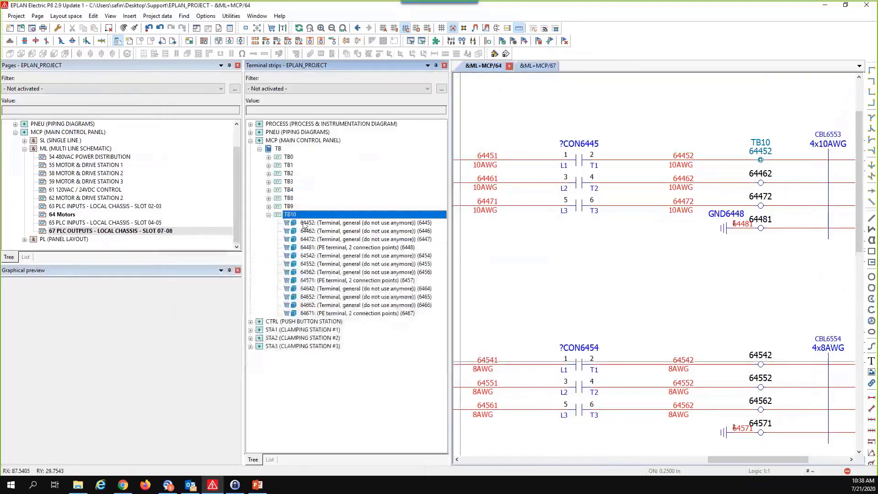
Step: Open terminal strip TB10 for editing and insert an internal saddle jumper between terminals 64462 and 64472
click(285, 198)
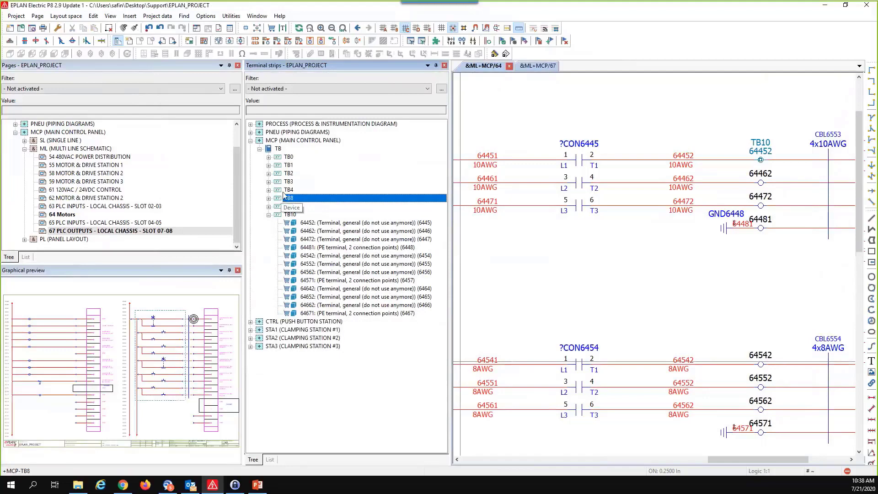
right_click(290, 214)
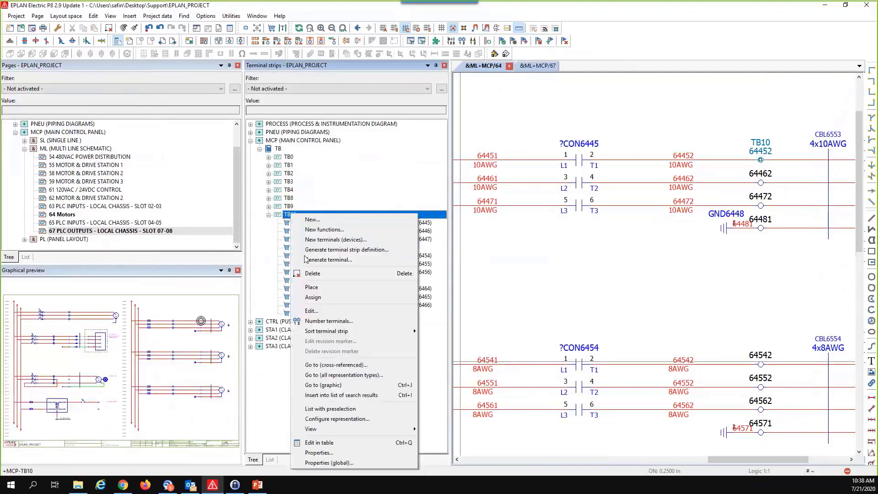
click(312, 311)
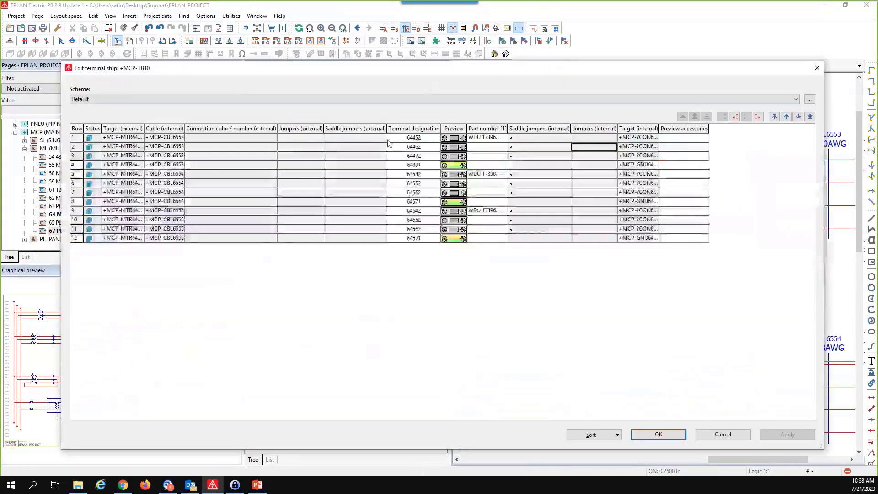
drag(468, 128, 482, 129)
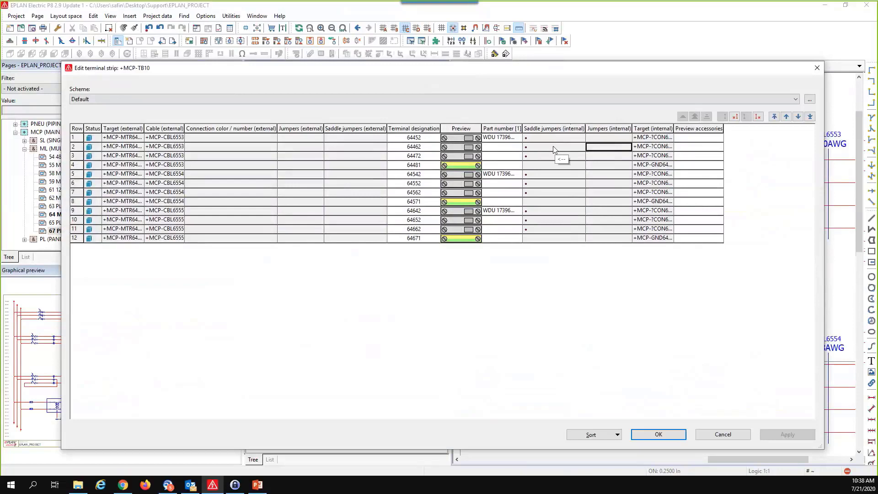
click(553, 147)
drag(553, 152, 552, 156)
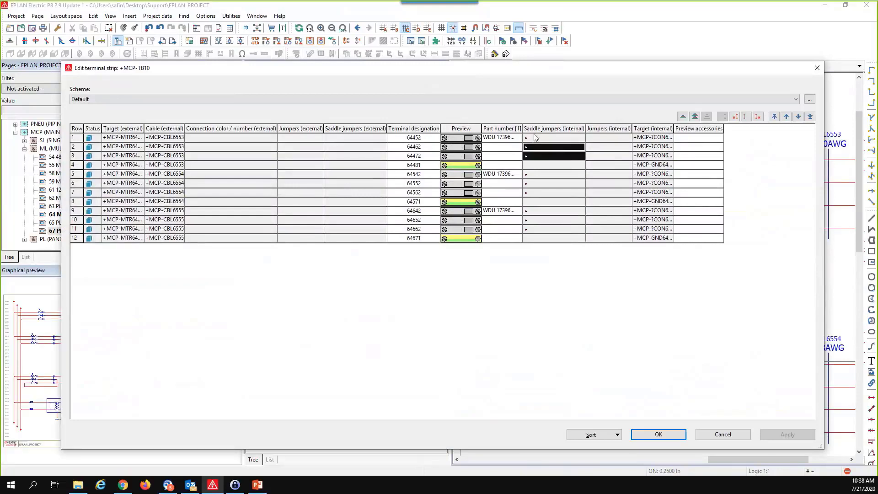
click(746, 118)
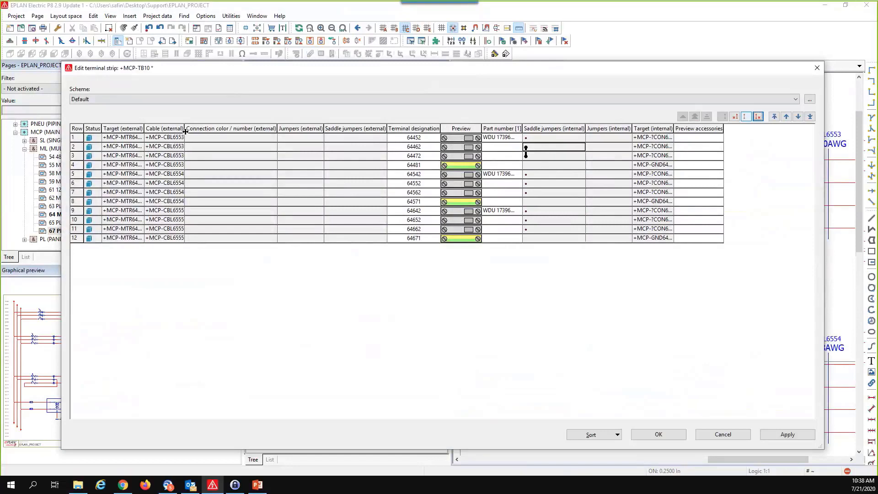
Step: Widen the external cable and external target columns of the TB10 terminal table so their full entries fit
drag(185, 129, 231, 129)
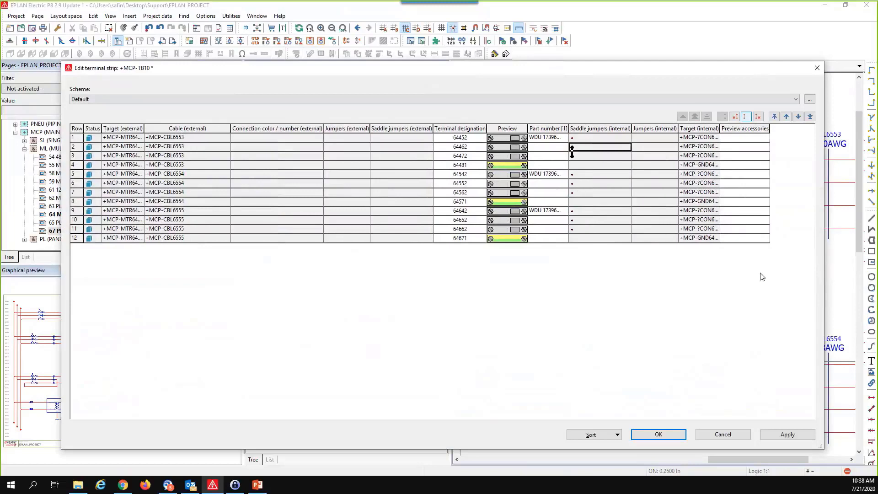
right_click(585, 289)
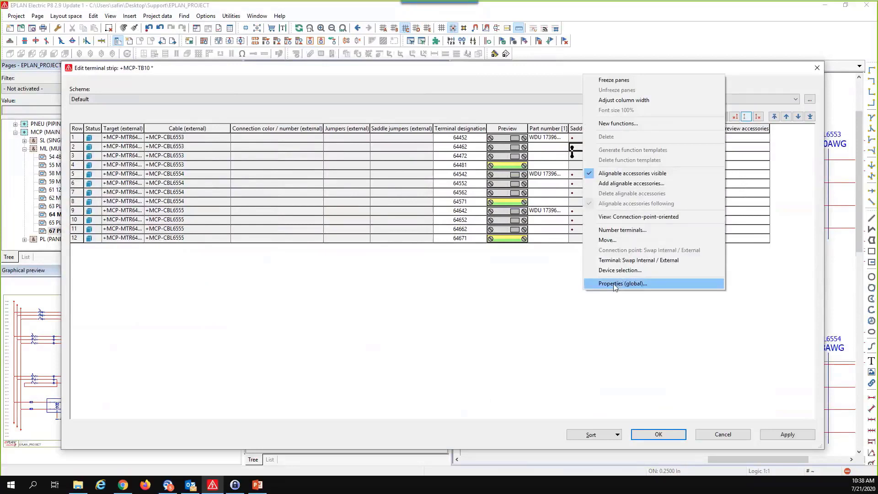
click(616, 259)
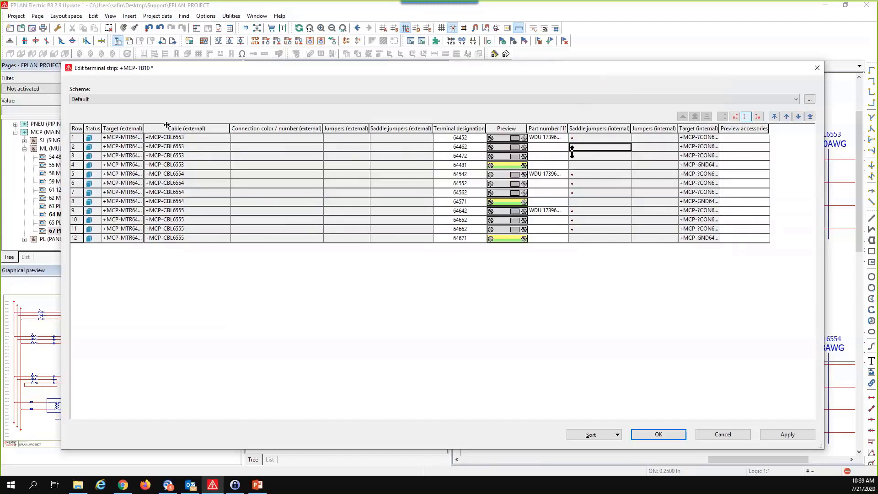
double_click(144, 129)
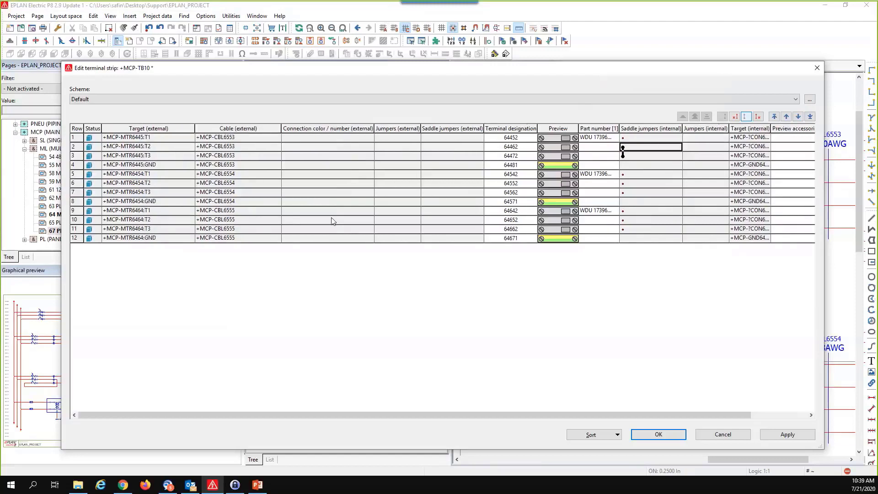
Step: Number all TB10 terminal designations with the Numeric scheme, page-based, start value 1 and increment 1, leaving PE terminals unmodified
click(517, 129)
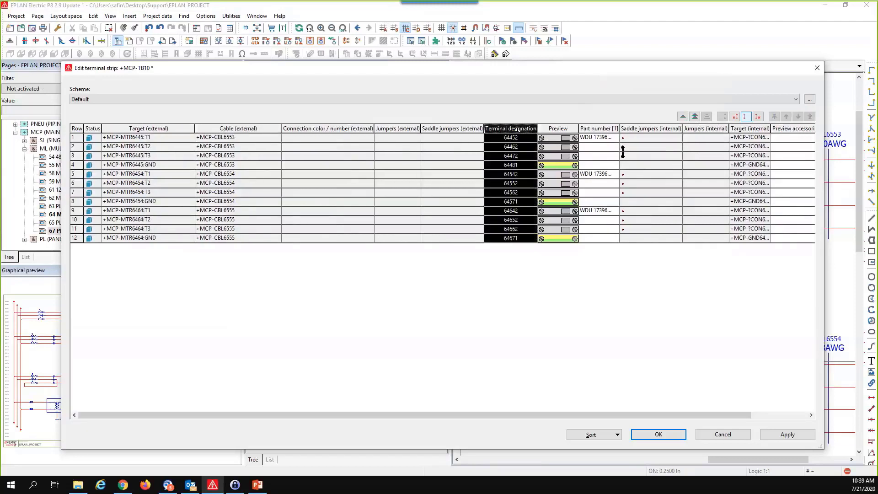
right_click(517, 130)
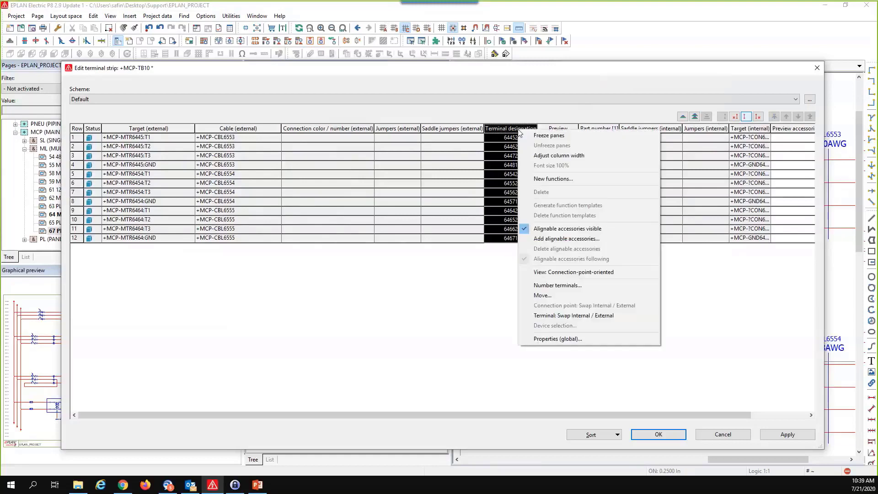
click(558, 286)
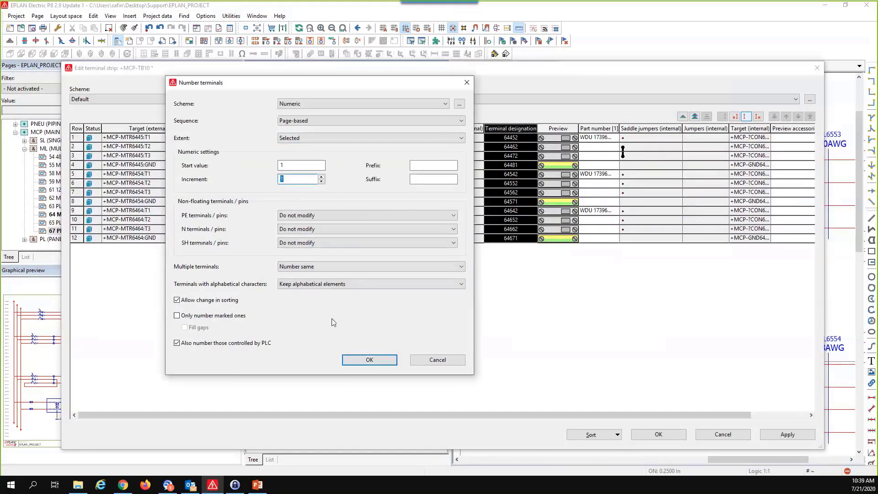
click(368, 360)
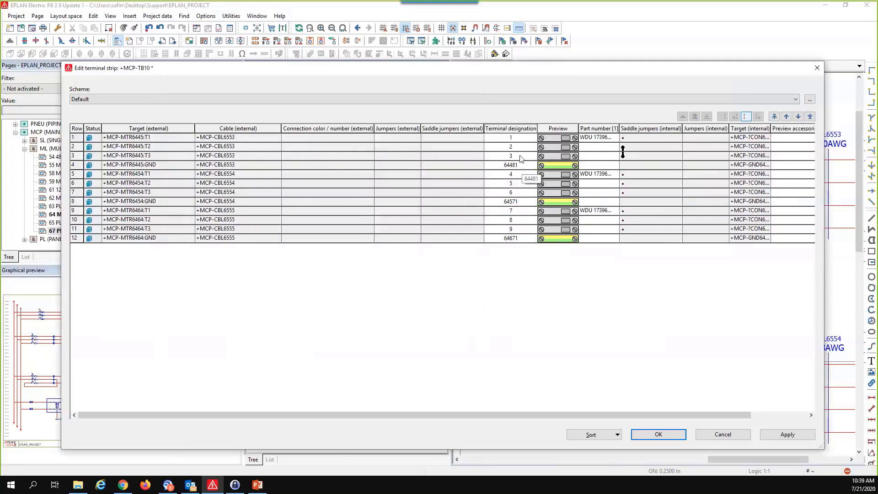
Step: Renumber all TB10 terminal designations with the Numeric scheme, page-based, start value 1 and increment 1, with PE terminals set to Number
click(511, 129)
right_click(517, 131)
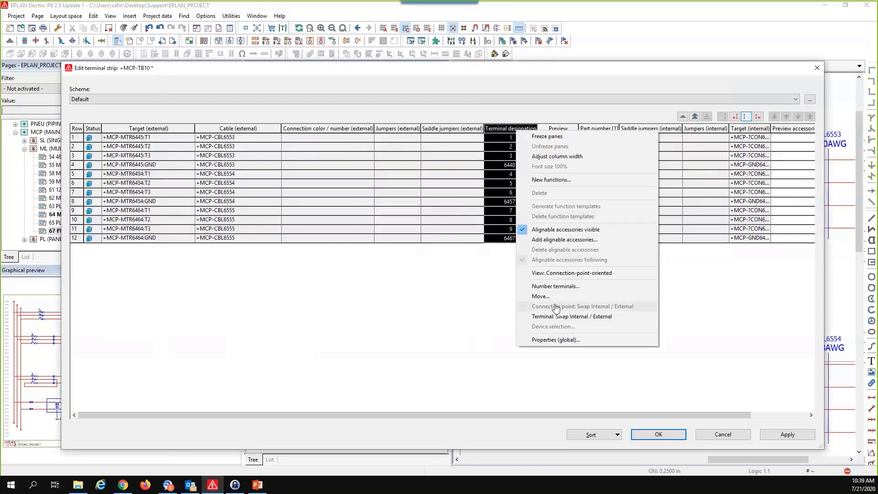
click(555, 286)
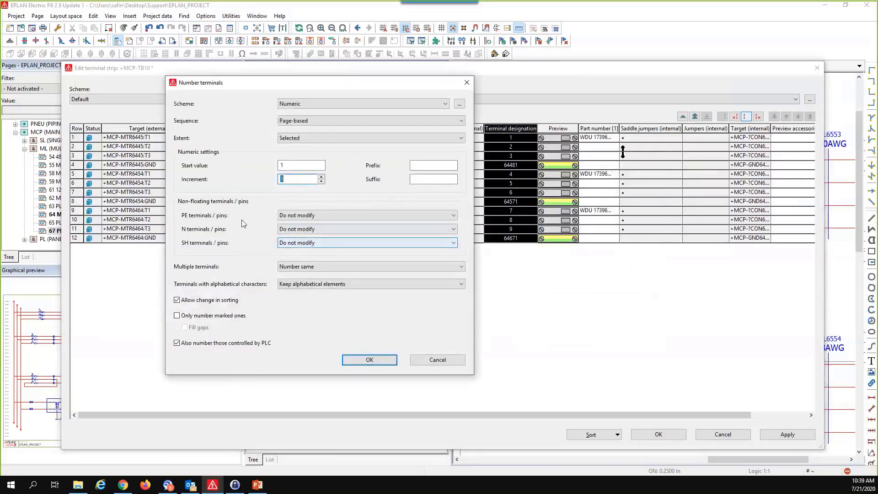
click(300, 216)
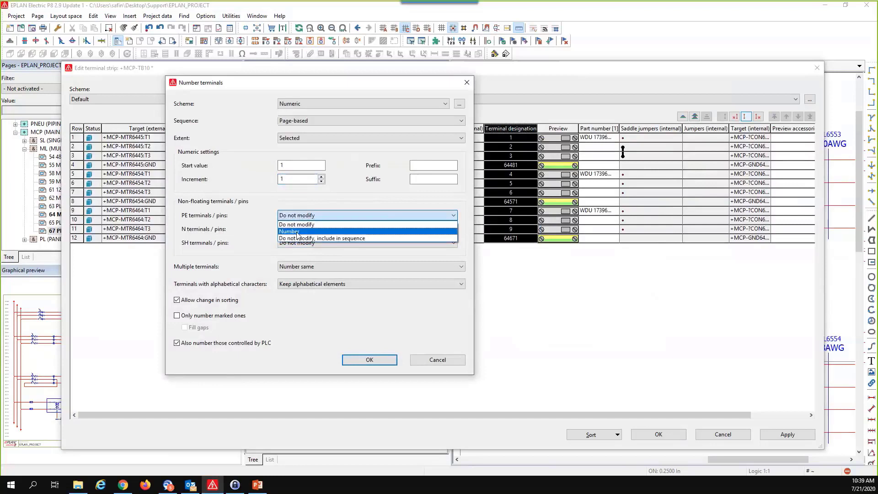
click(298, 232)
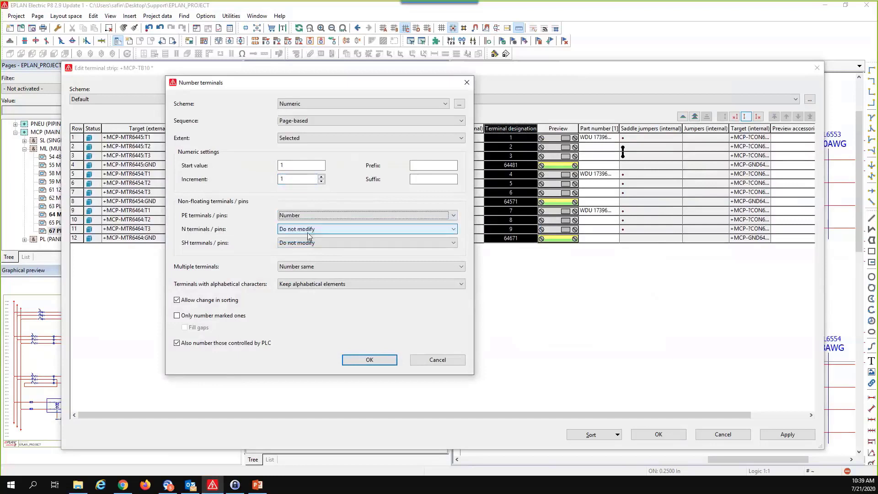
click(370, 360)
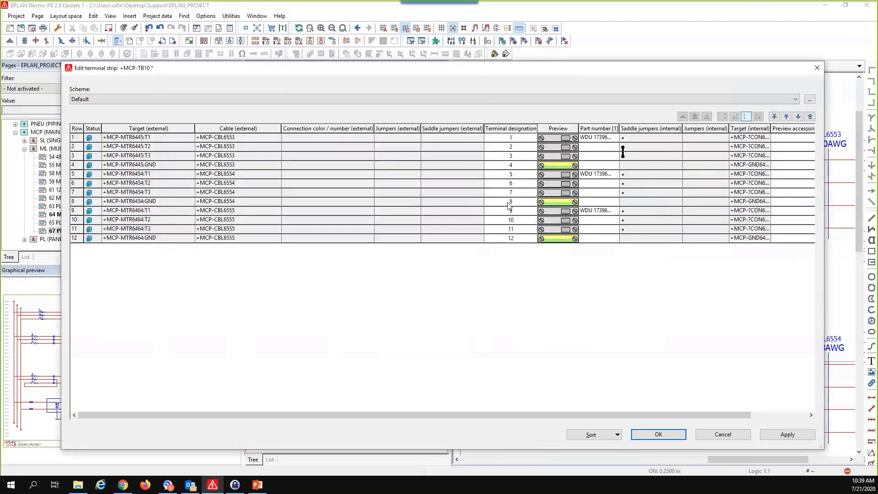
Step: Review the sequence options for numbering the TB10 terminals, cancel the numbering and close the terminal strip editor without saving its changes
click(509, 129)
right_click(508, 129)
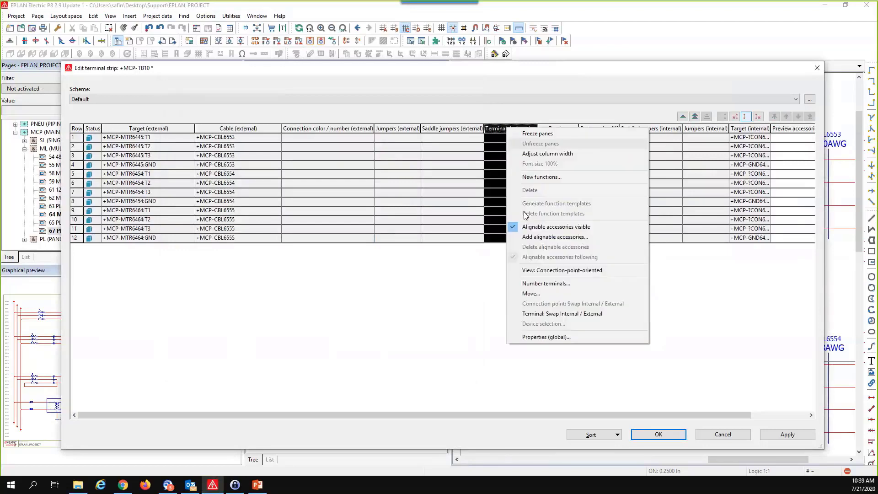
click(546, 283)
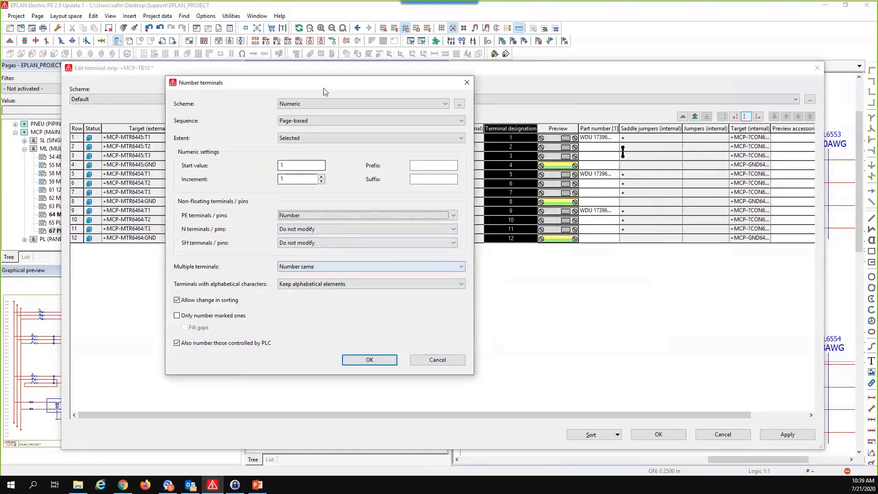
click(326, 122)
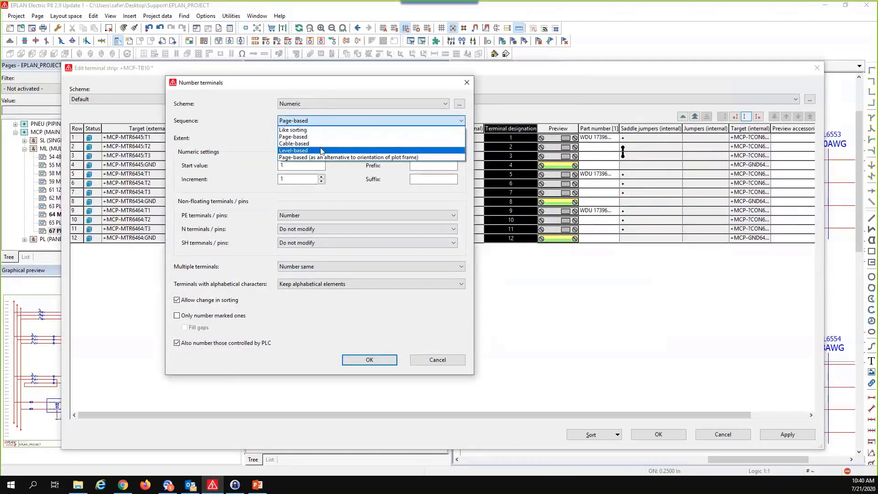
click(436, 360)
click(436, 360)
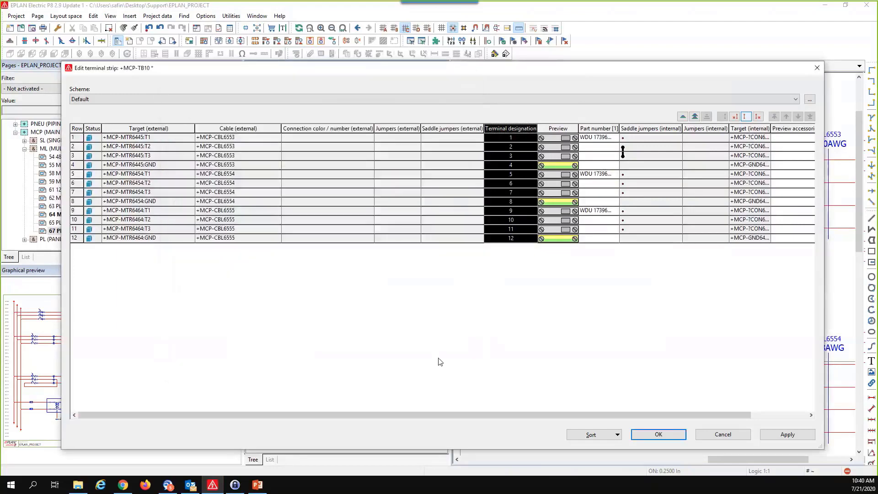
click(729, 436)
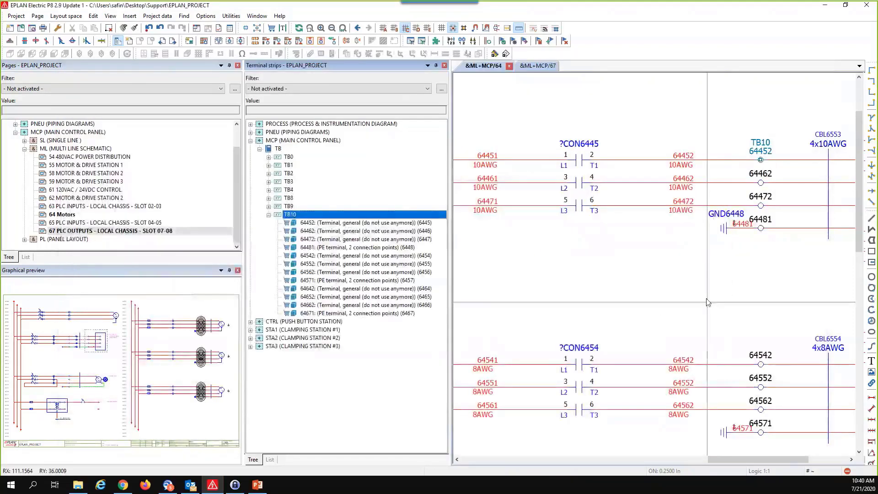
Step: Close the terminal strips navigator and view the motor circuits on page 64
scroll(758, 263, down, 2)
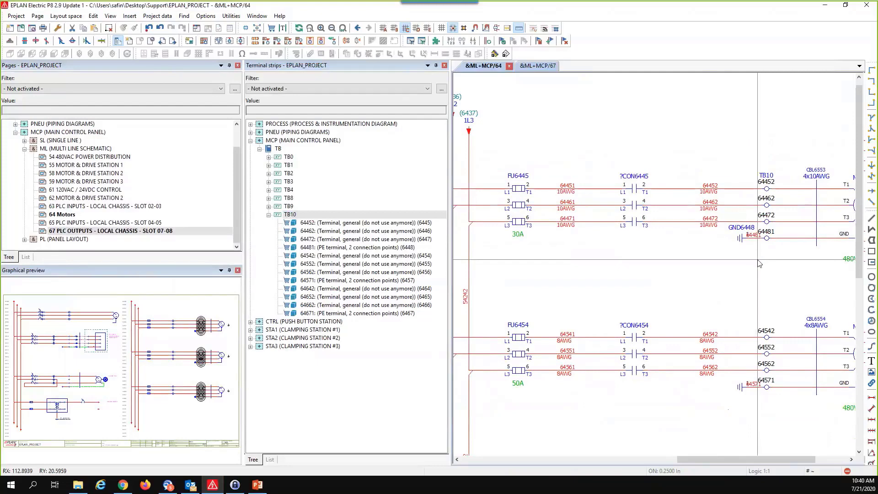
scroll(703, 293, down, 2)
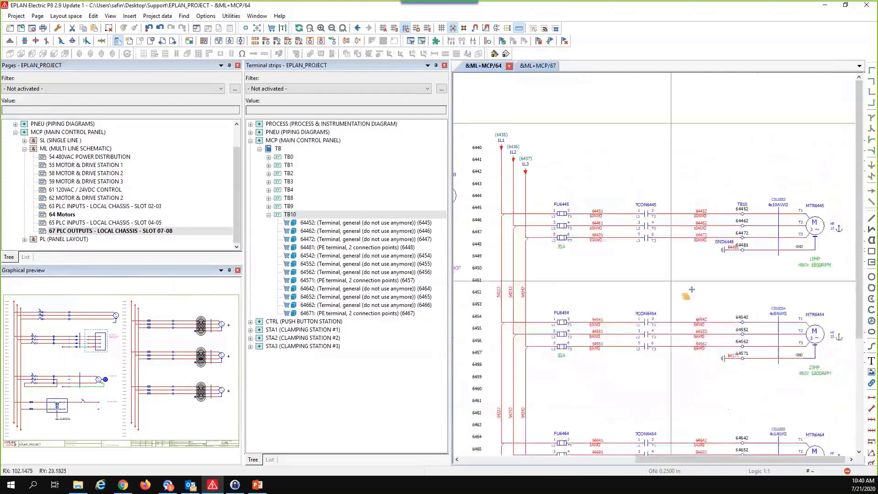
click(444, 65)
scroll(572, 140, down, 2)
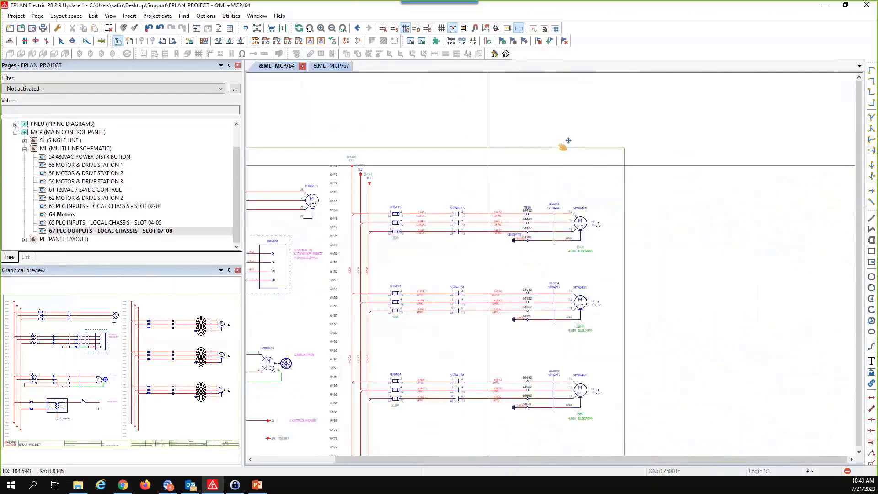
middle_drag(572, 141, 582, 150)
middle_drag(572, 147, 623, 146)
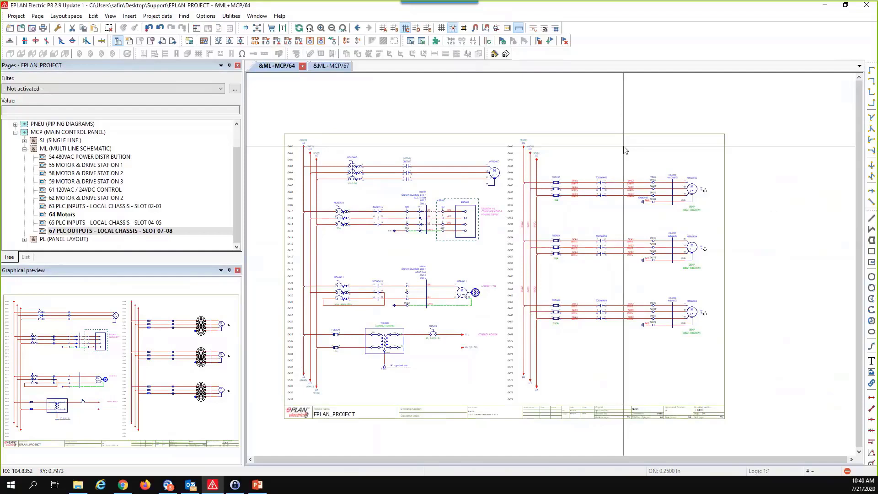
scroll(631, 183, up, 2)
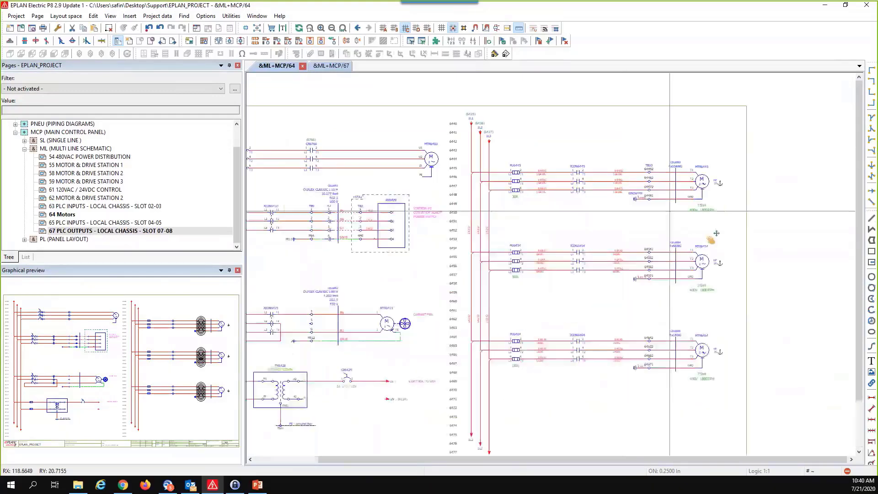
scroll(709, 235, down, 2)
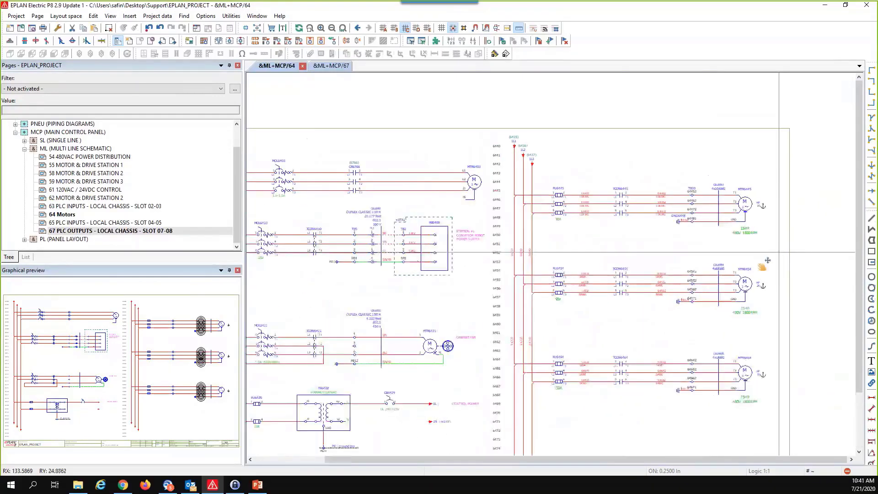
Step: Select the complete MTR6445 motor circuit and try to create a window macro from it
drag(768, 257, 599, 183)
drag(753, 247, 525, 202)
right_click(525, 202)
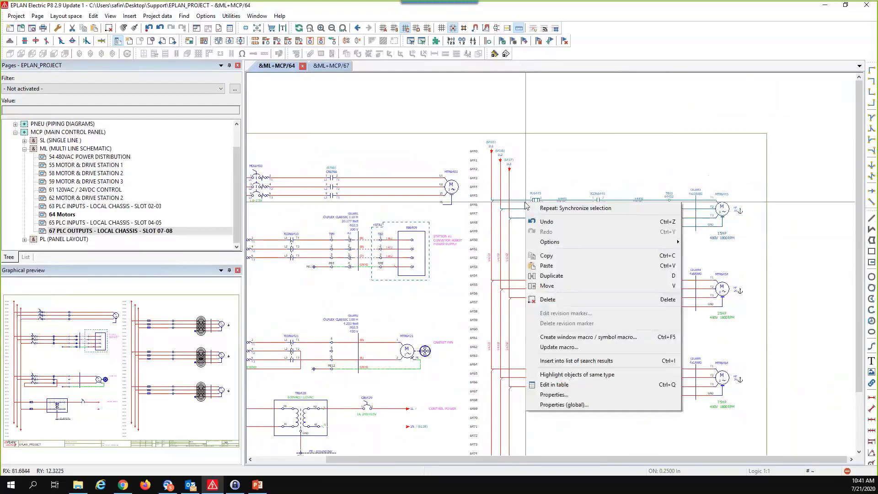
click(577, 341)
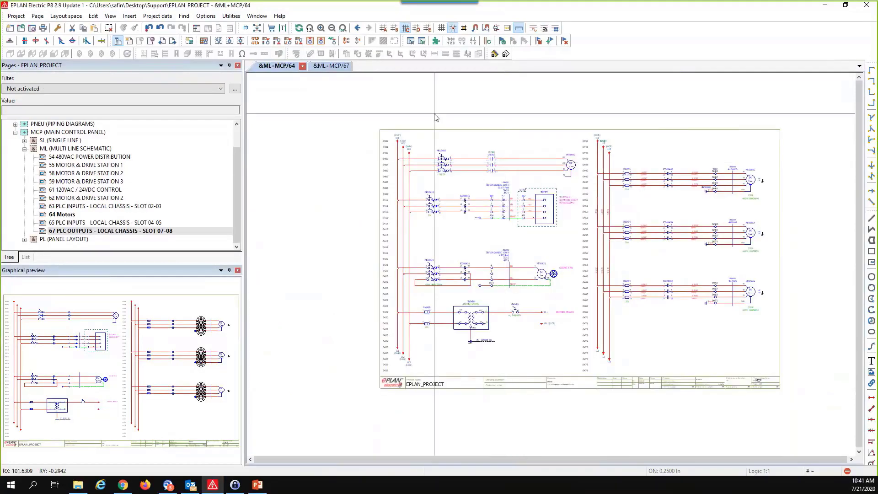
Step: Select the MTR6403 motor circuit with its motor overload and contactor contacts on page 64
scroll(339, 136, up, 1)
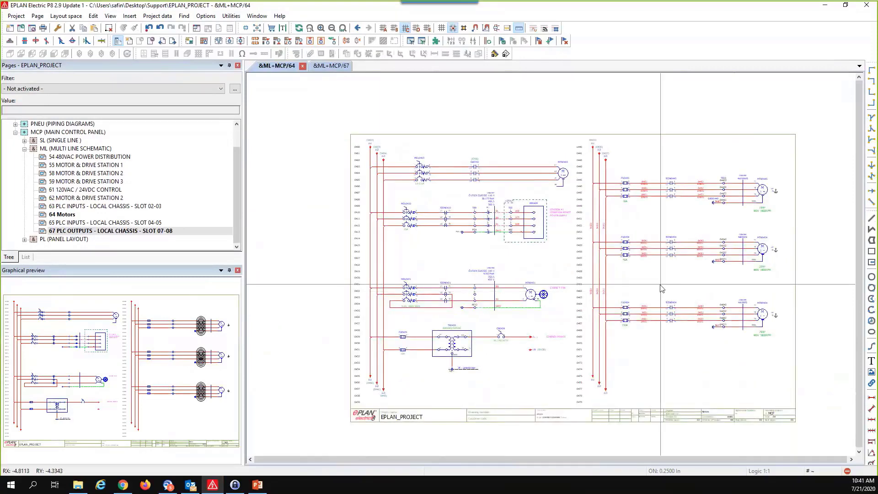
middle_drag(662, 288, 642, 280)
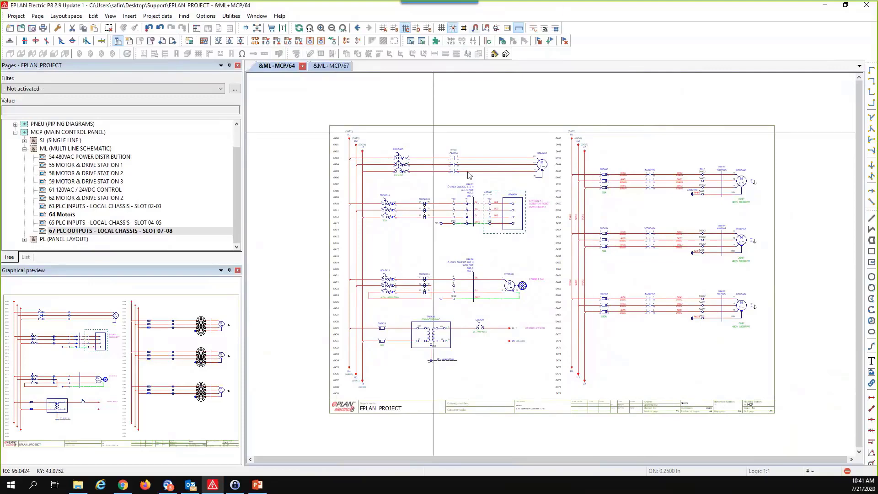
scroll(468, 174, up, 2)
middle_drag(489, 180, 511, 222)
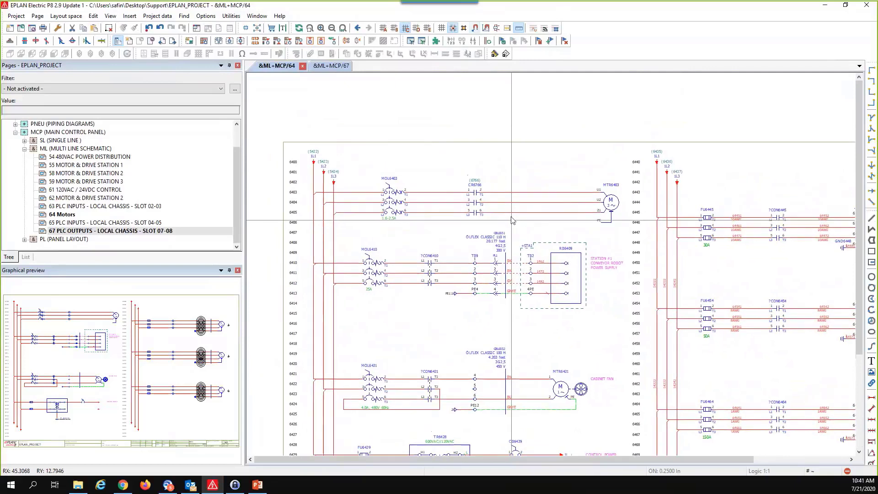
drag(630, 169, 369, 221)
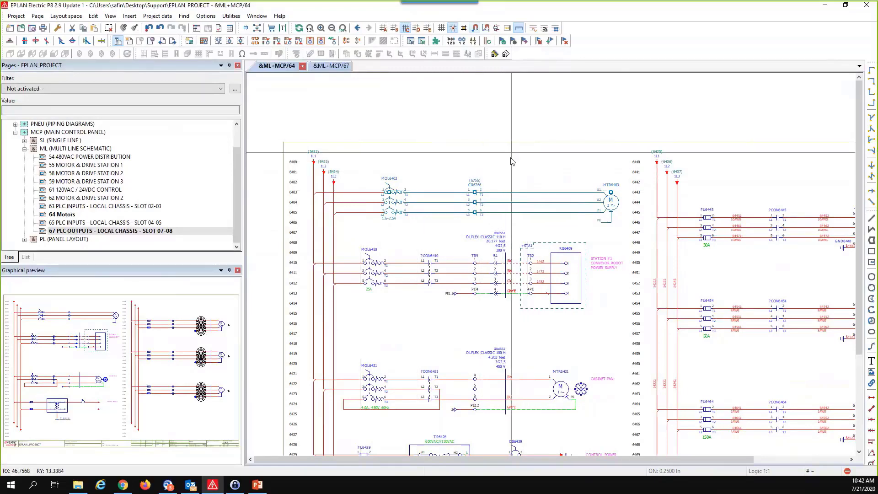
scroll(512, 161, down, 2)
Step: Collapse the multi-line schematic and main control panel page groups and select the project EPLAN_PROJECT
click(27, 151)
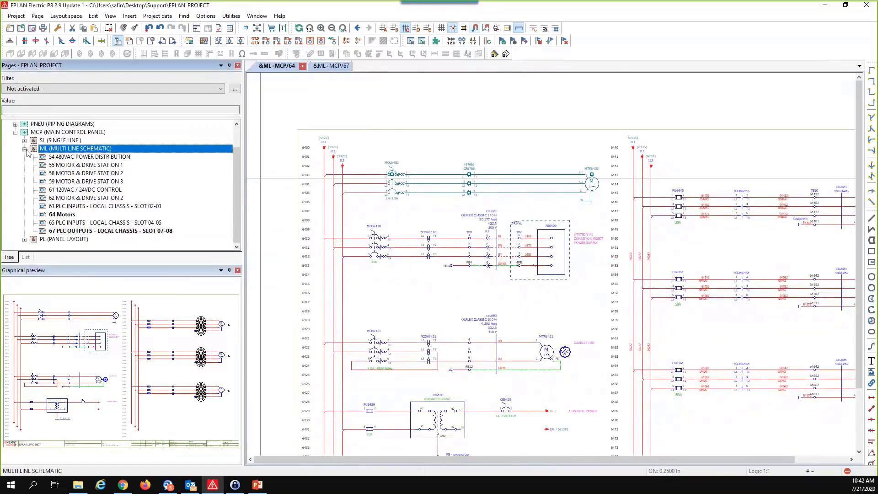
click(25, 149)
click(15, 157)
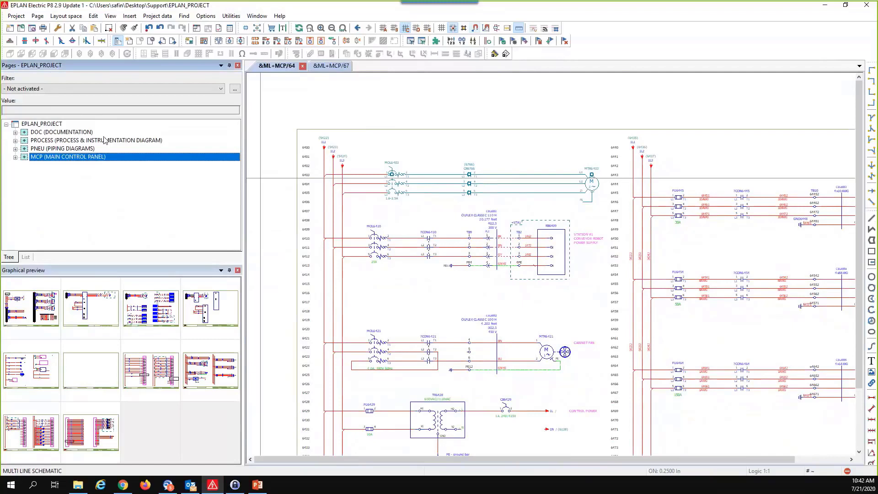
click(37, 123)
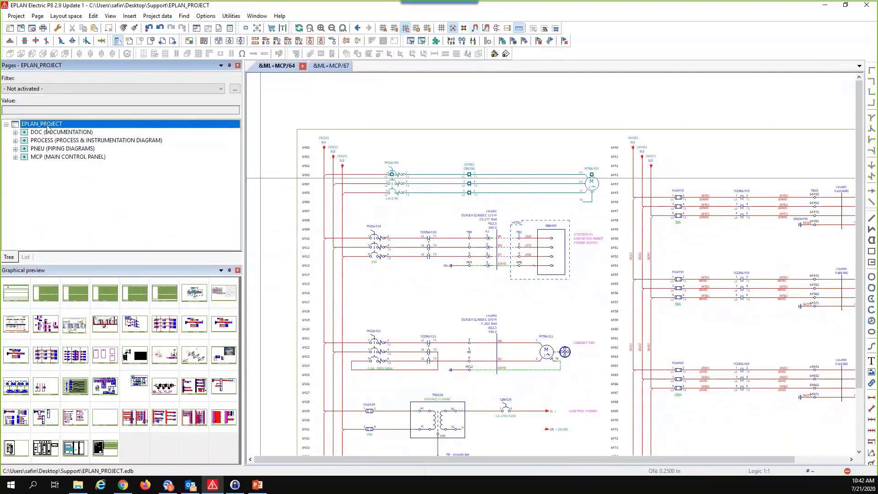
Step: Open the report generation templates of EPLAN_PROJECT and select the Cable diagram group
click(230, 17)
mouse_move(293, 27)
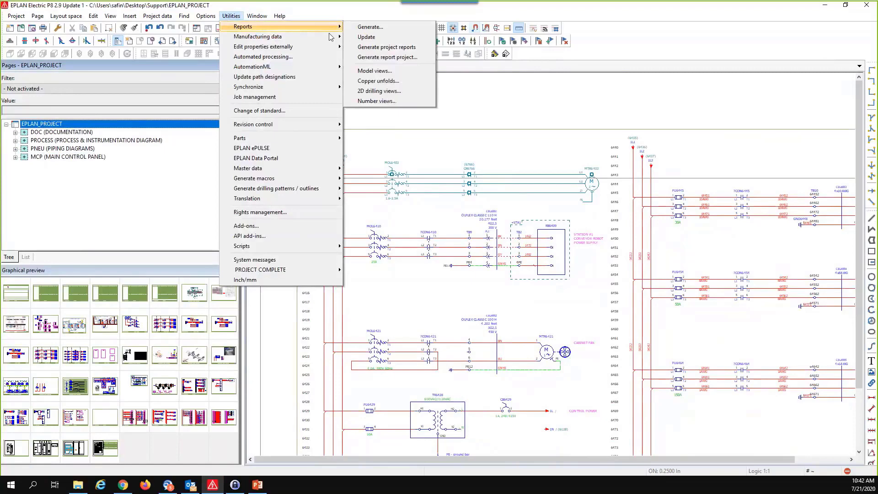
click(352, 28)
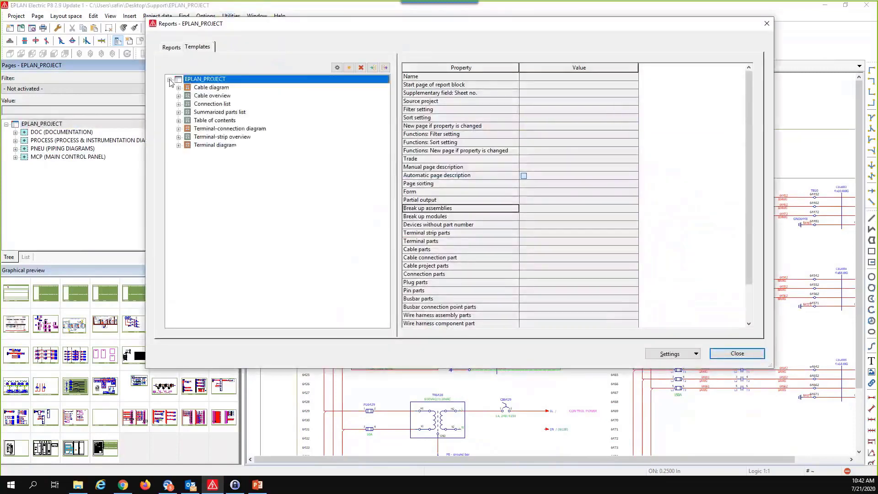
click(213, 87)
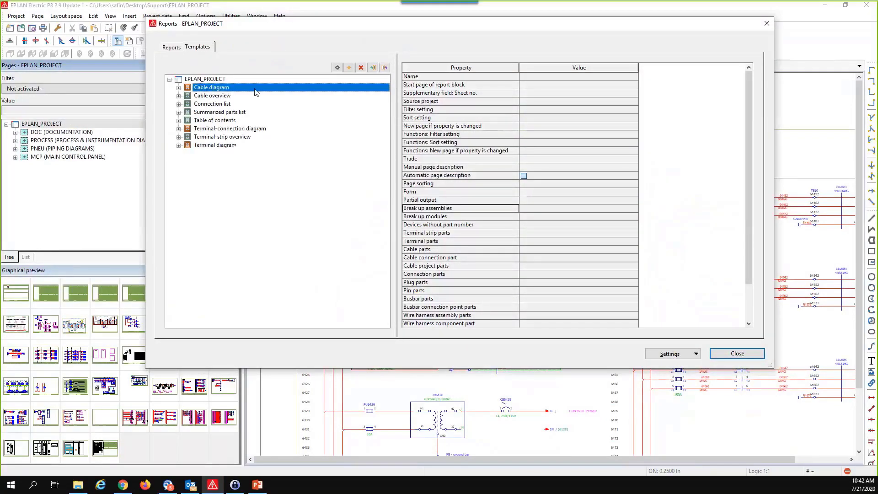
Step: Browse the report types offered for a new template, cancel without adding one and select the EPLAN_PROJECT node of the templates
click(347, 69)
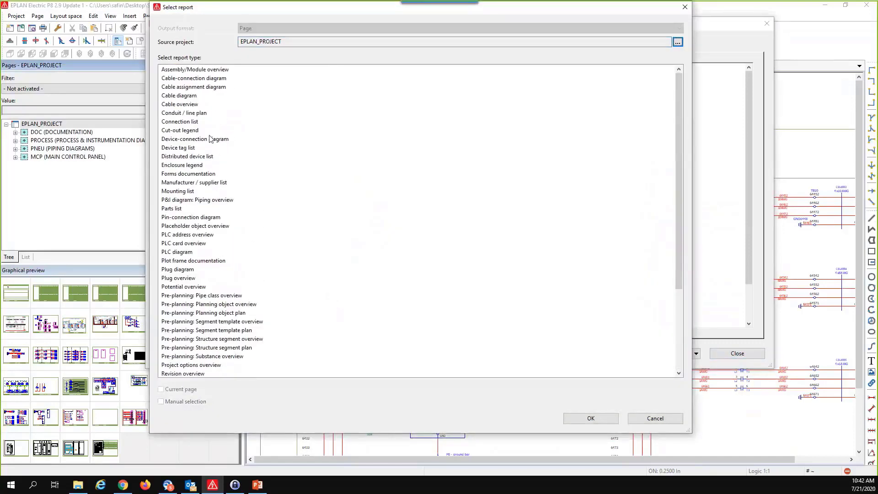
scroll(189, 164, down, 1)
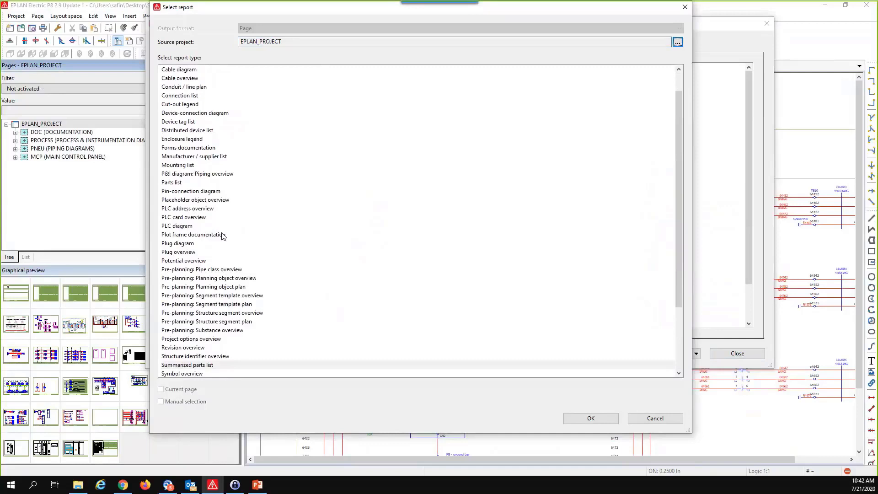
scroll(221, 226, up, 1)
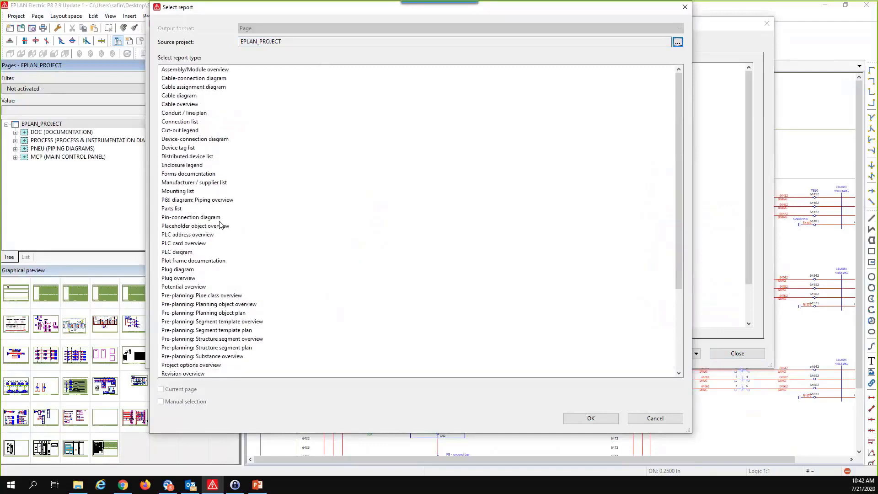
scroll(236, 243, down, 4)
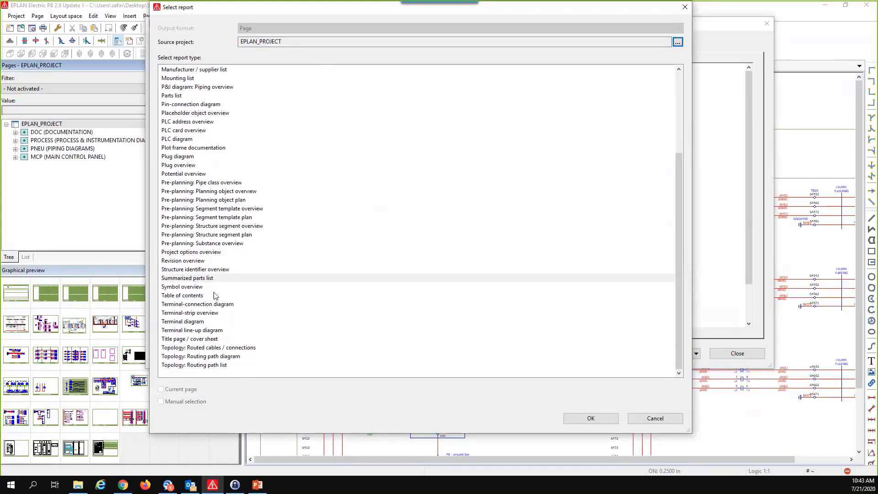
scroll(214, 291, up, 4)
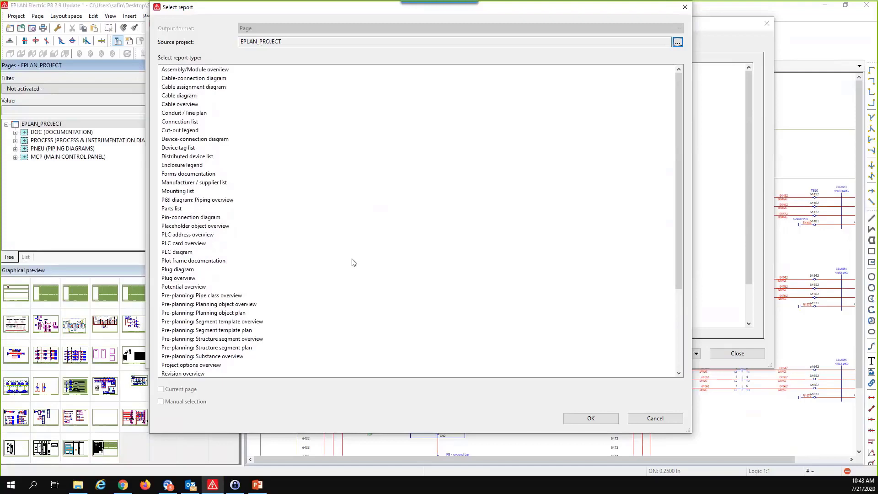
click(636, 420)
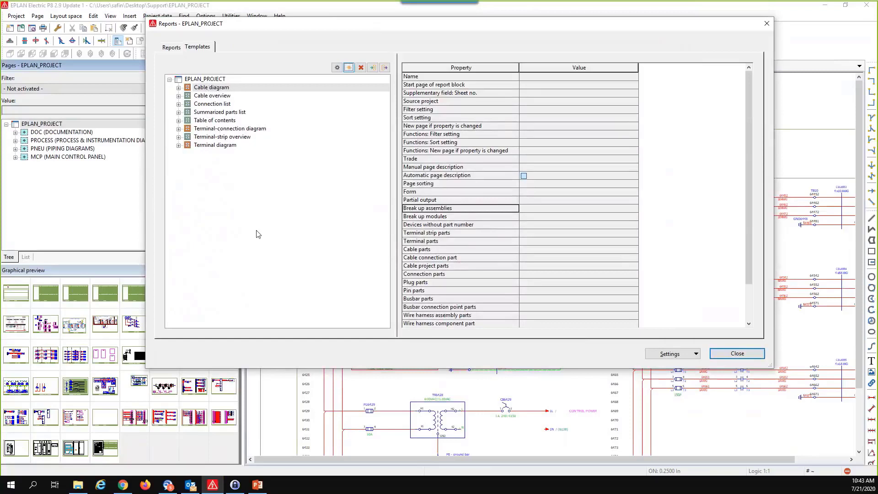
click(204, 79)
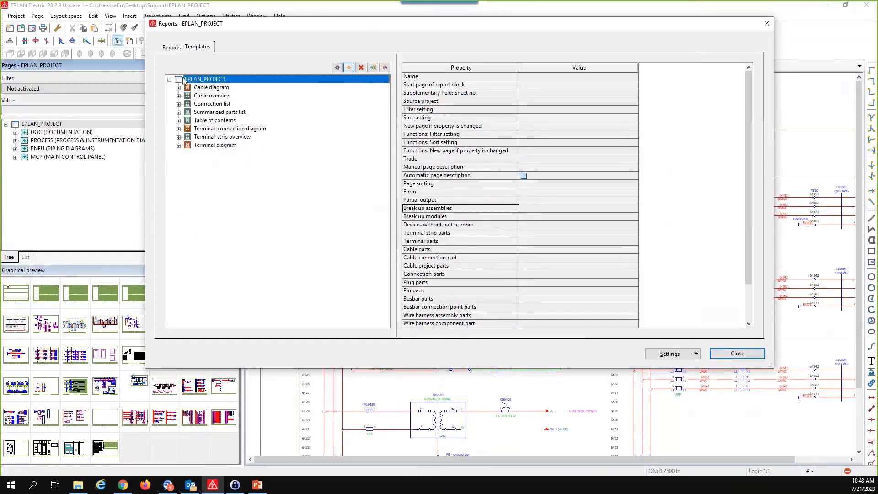
Step: Generate the reports of EPLAN_PROJECT from all its templates and close the report dialog
click(337, 68)
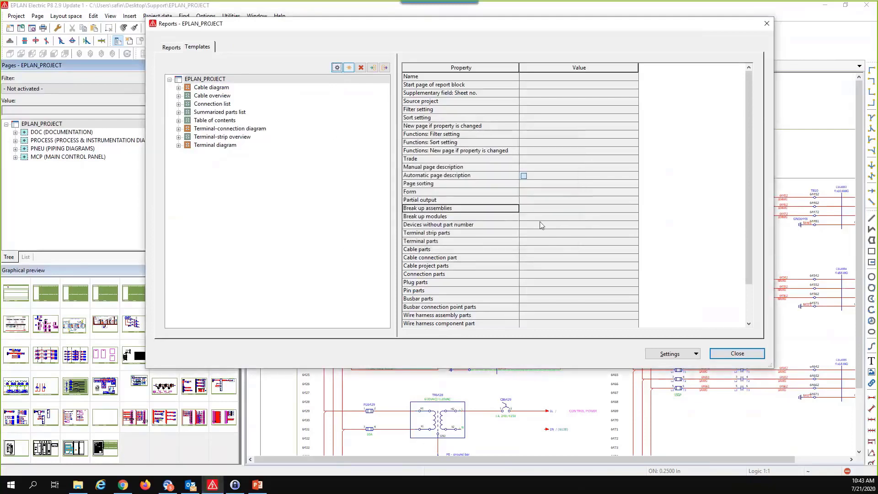
click(737, 354)
middle_drag(403, 230, 454, 182)
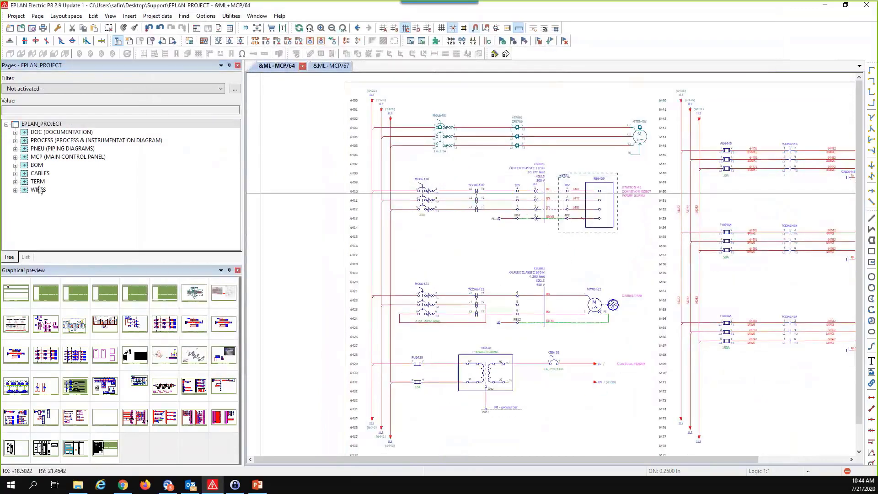
Step: Preview the generated pages of the CABLES, TERM and BOM page groups
click(37, 164)
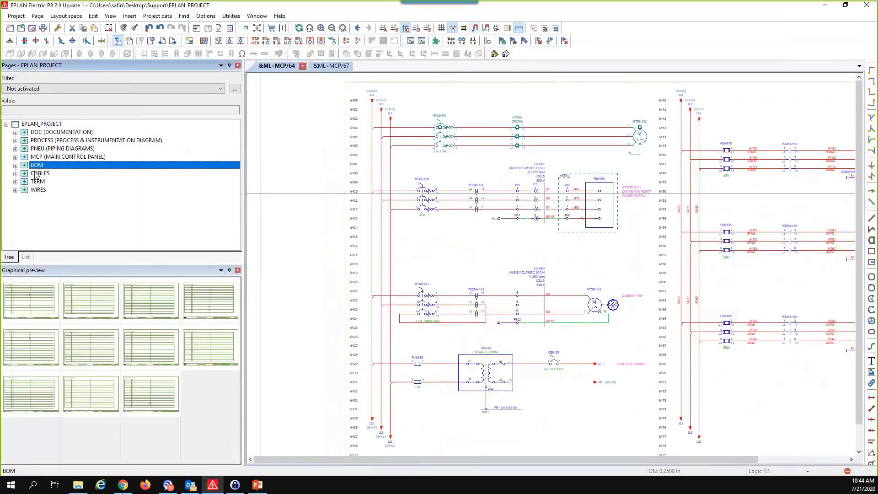
key(Down)
key(Down)
key(Down)
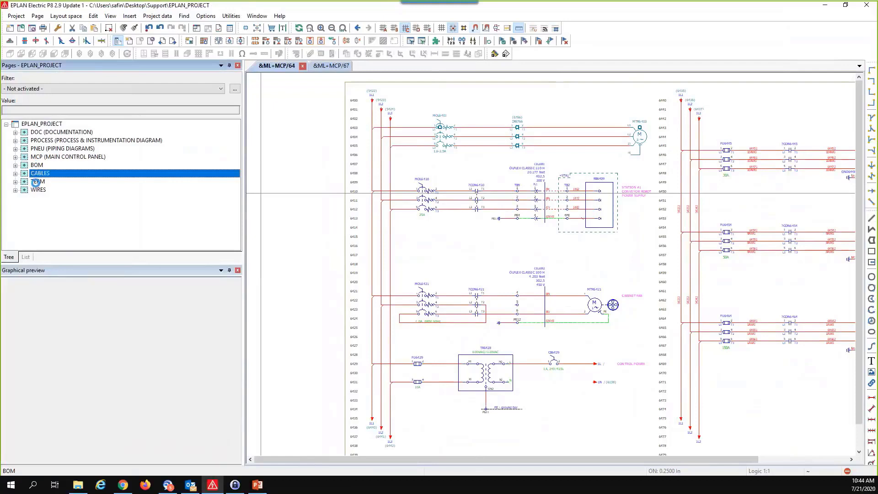
click(32, 160)
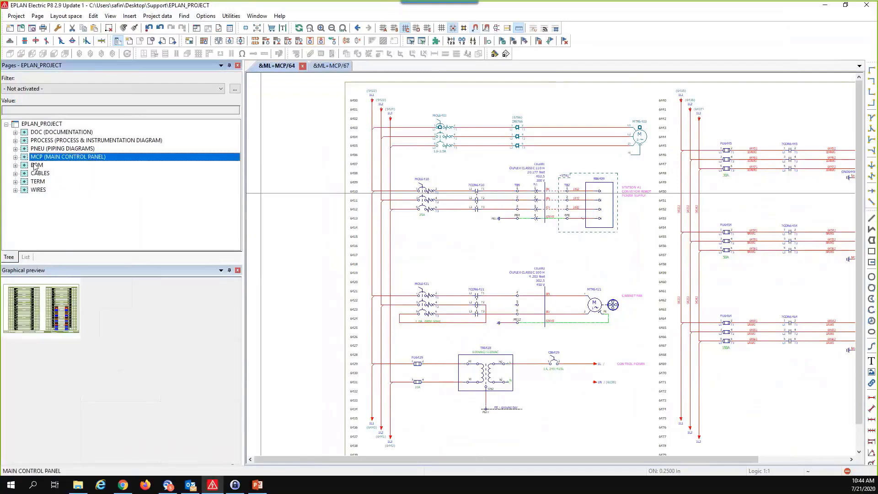
click(32, 166)
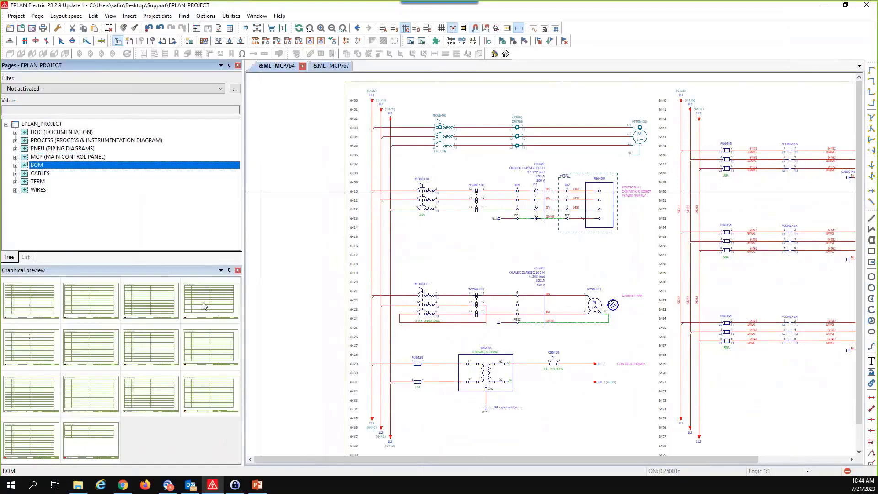
Step: Open summarized parts list page 303 from the BOM group and examine its part rows and part images
click(205, 306)
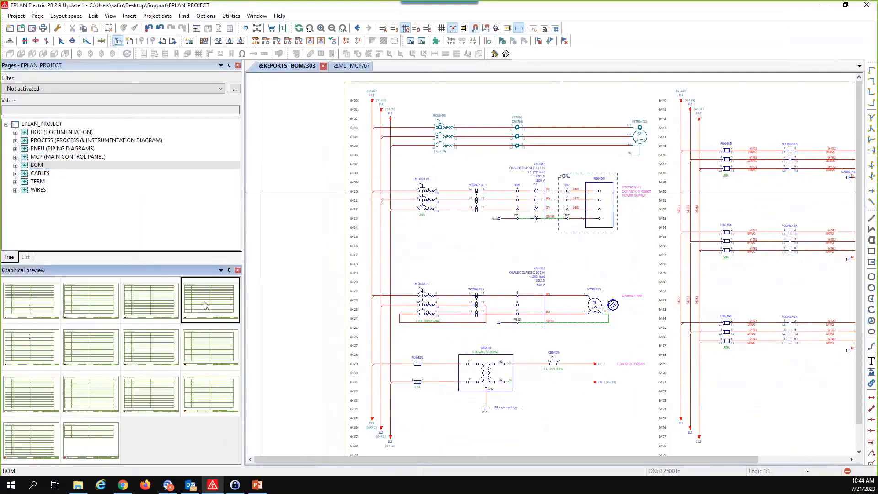
scroll(630, 220, down, 1)
middle_drag(623, 212, 580, 211)
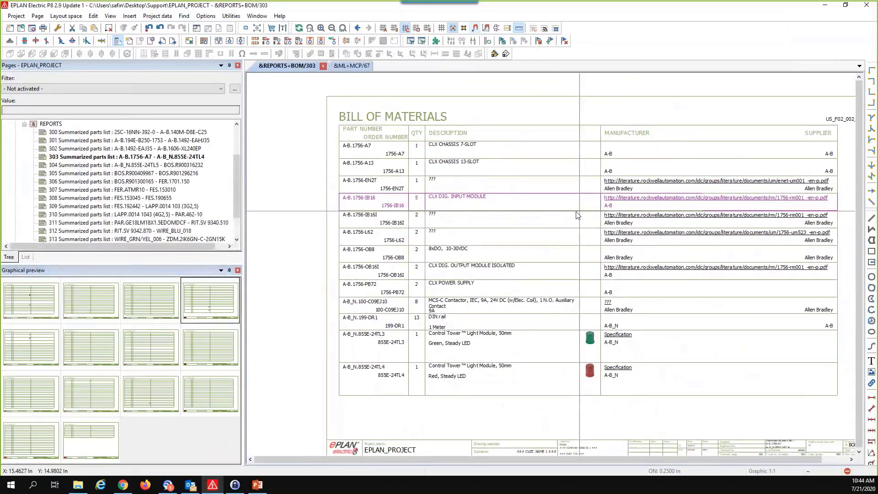
scroll(577, 215, up, 1)
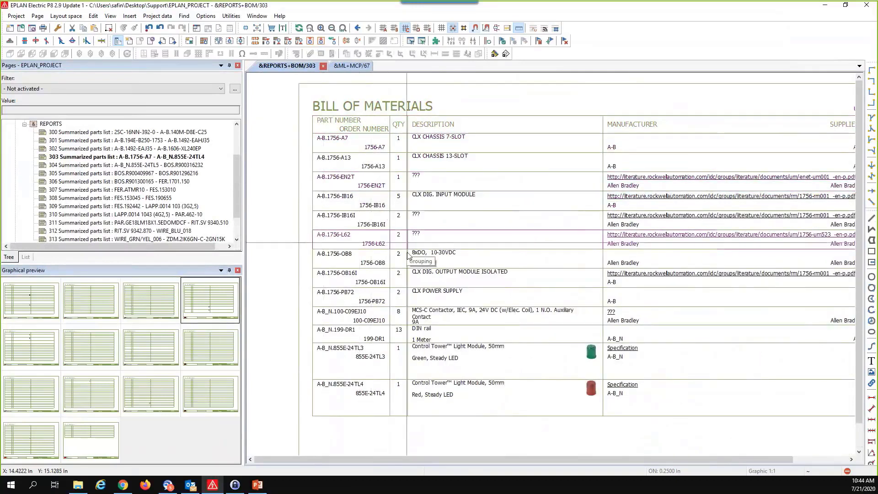
scroll(119, 183, up, 1)
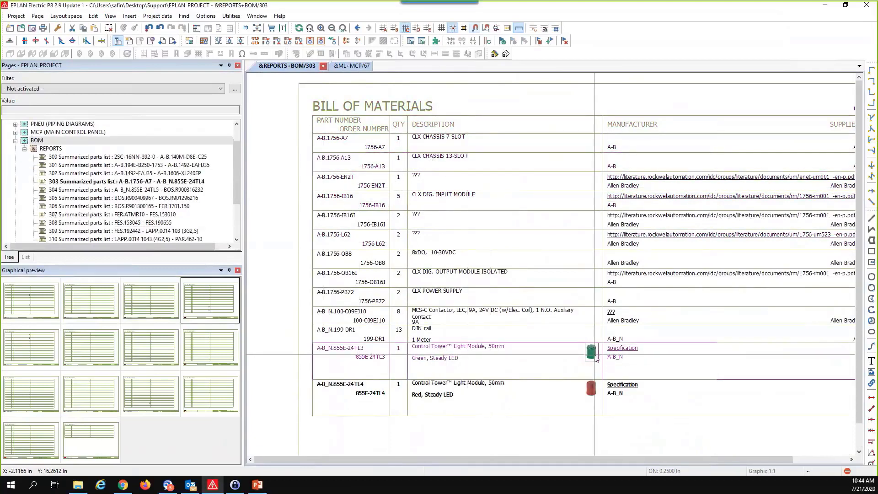
mouse_move(595, 359)
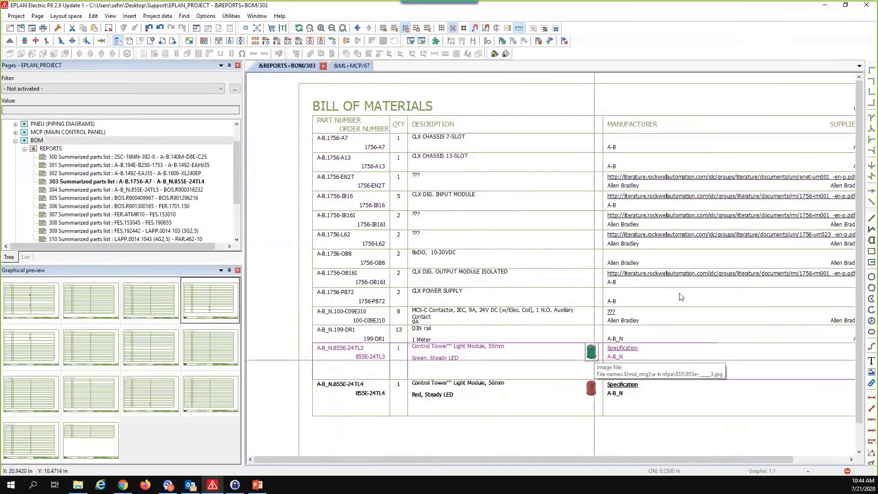
scroll(680, 293, down, 2)
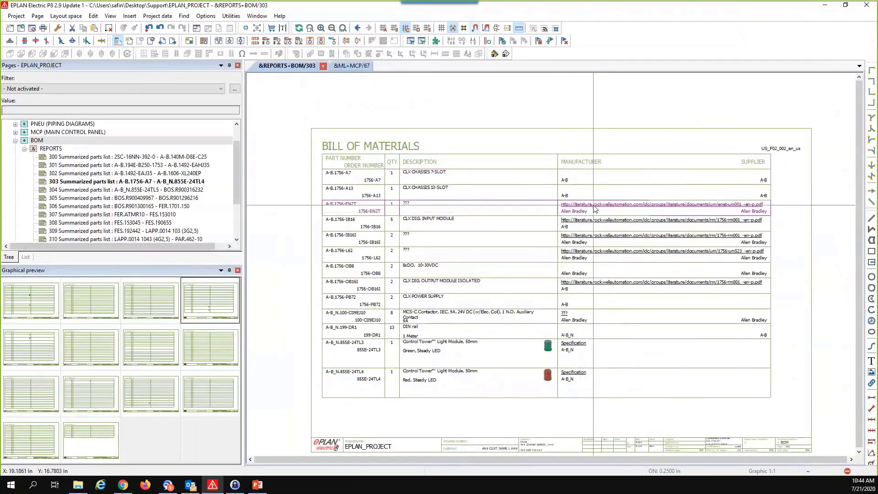
Step: Follow the manufacturer document link of part A-B.1756-EN2T, view the manual in the browser and close it
click(595, 205)
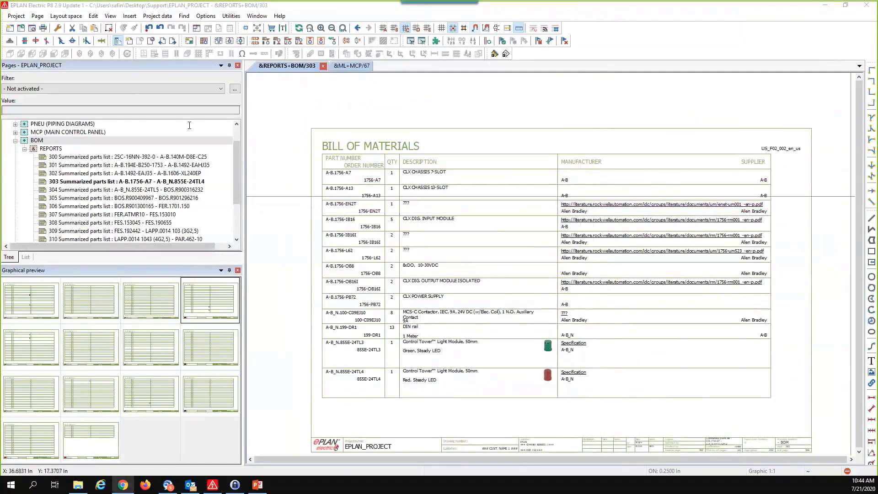
scroll(482, 277, down, 1)
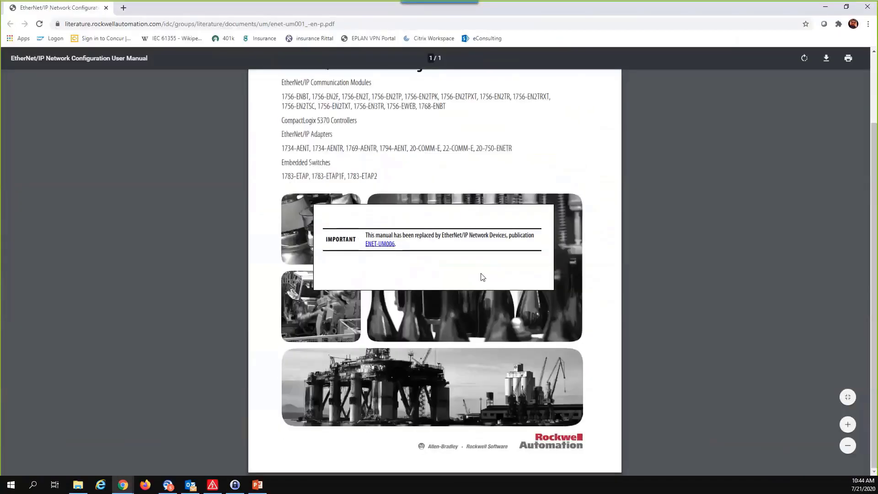
scroll(482, 288, up, 1)
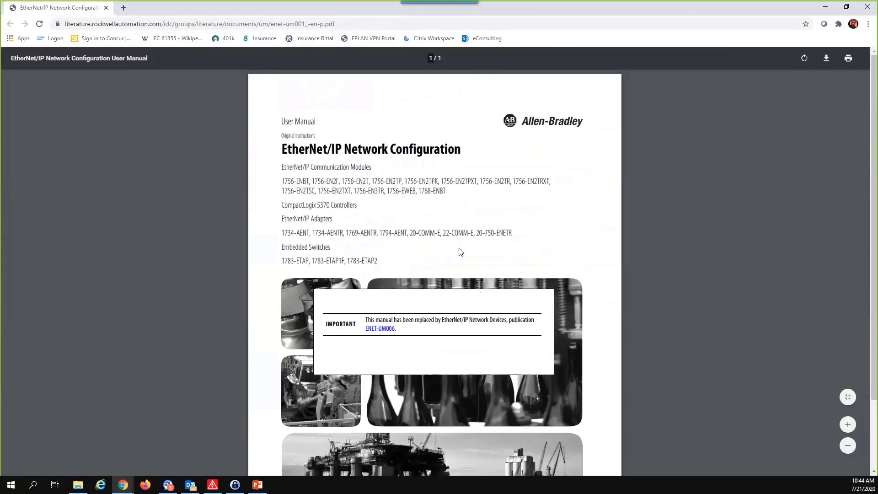
click(106, 8)
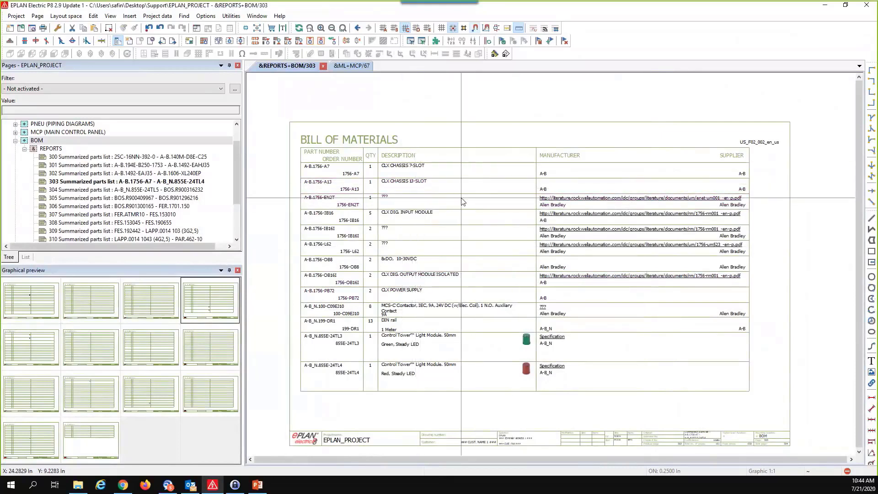
Step: Examine the part entries on bill of materials page 303 and the parts list pages under BOM
click(394, 164)
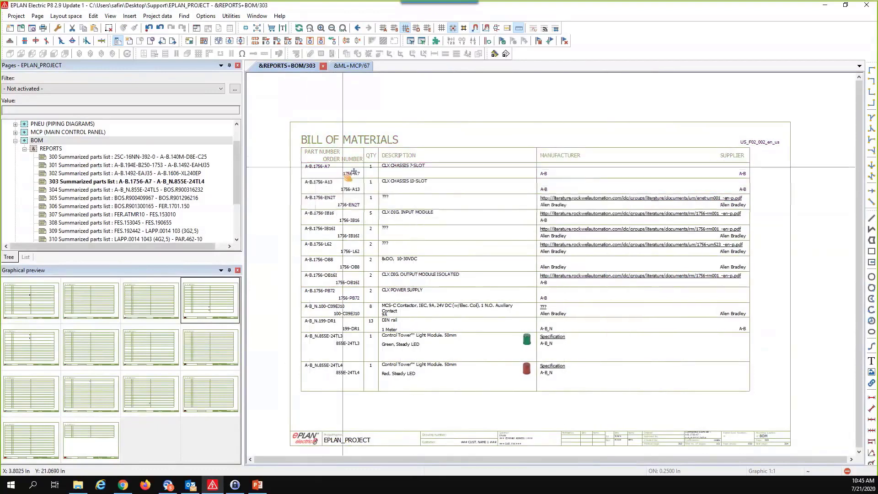
click(507, 222)
scroll(507, 222, down, 1)
scroll(503, 229, up, 1)
scroll(67, 165, down, 2)
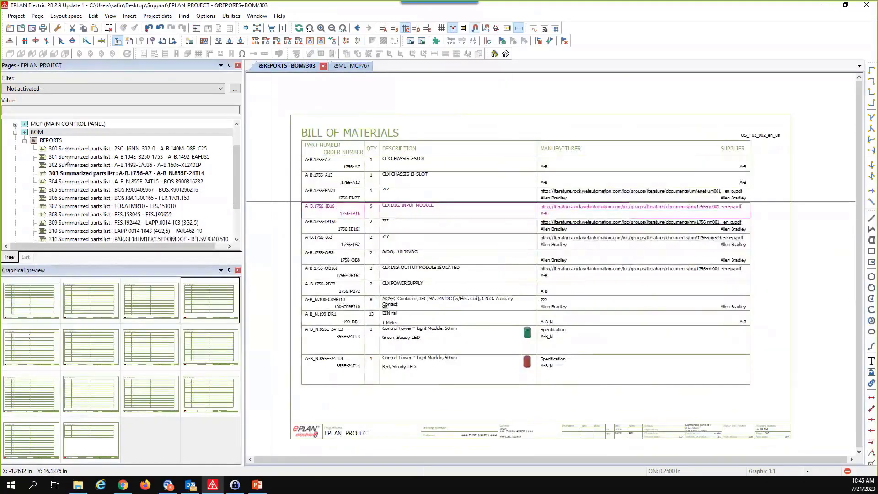
scroll(67, 173, up, 2)
scroll(104, 142, down, 2)
scroll(3, 161, up, 1)
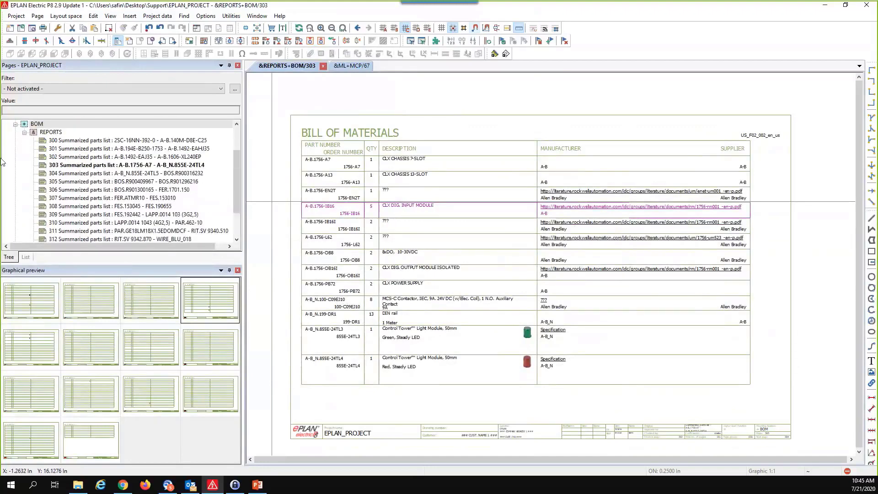
Step: Collapse the BOM reports, expand the CABLES reports and open cable overview page 200
click(25, 133)
click(15, 182)
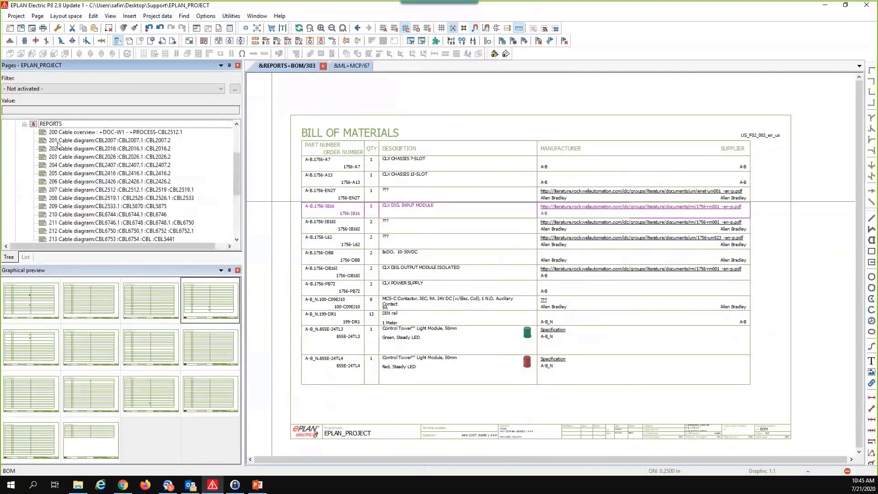
click(50, 123)
scroll(44, 183, up, 3)
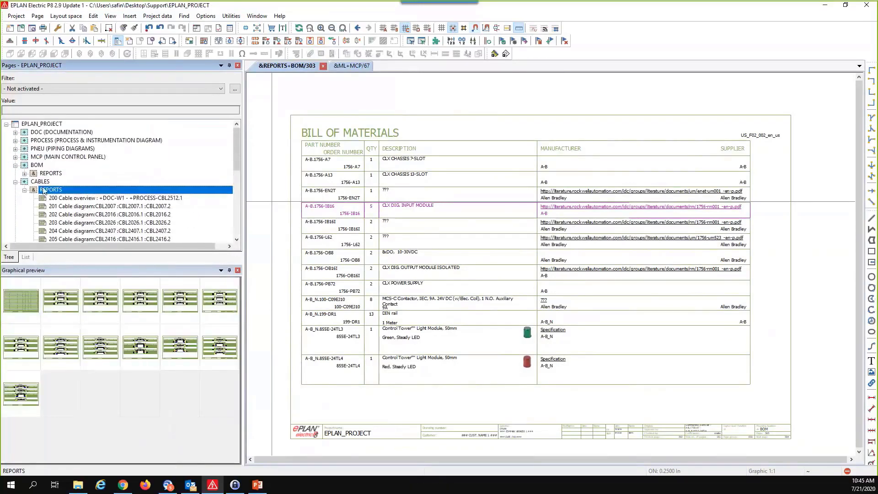
scroll(69, 187, down, 2)
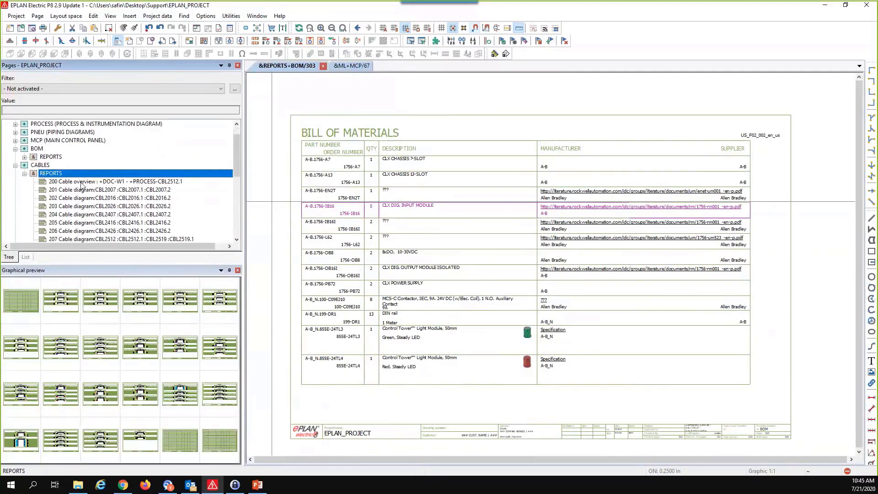
click(78, 182)
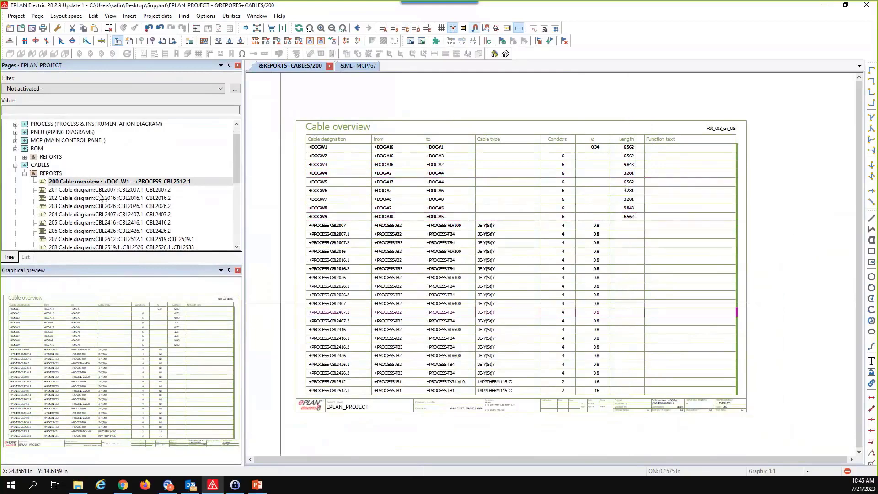
Step: Open cable diagram page 201 with cable CBL2007 and preview cable diagram pages 203 and 202
click(98, 190)
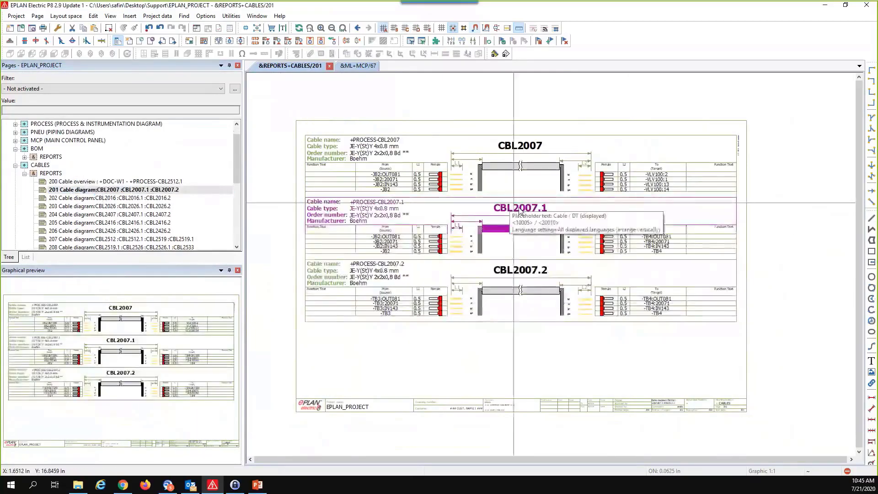
scroll(523, 213, up, 1)
middle_drag(522, 212, 531, 225)
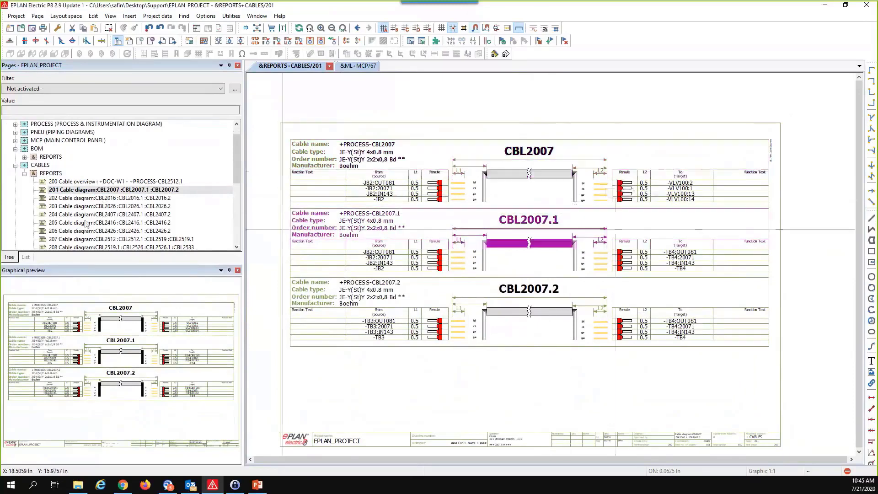
click(84, 206)
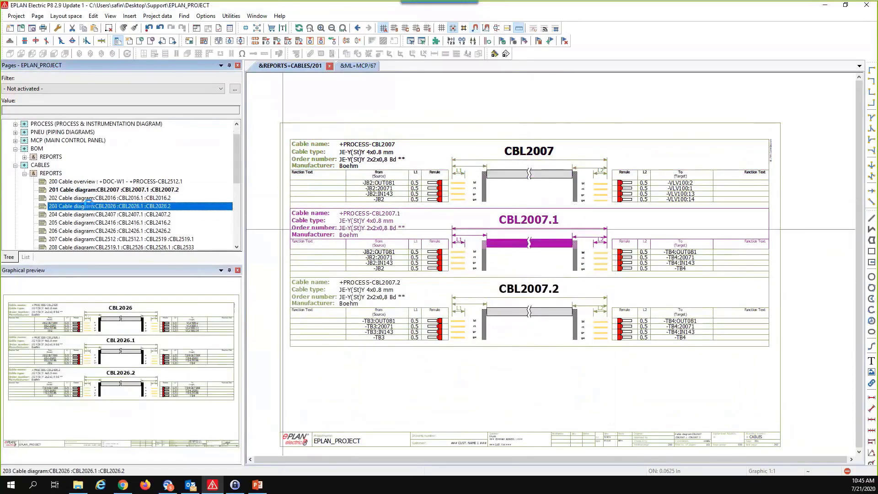
click(91, 198)
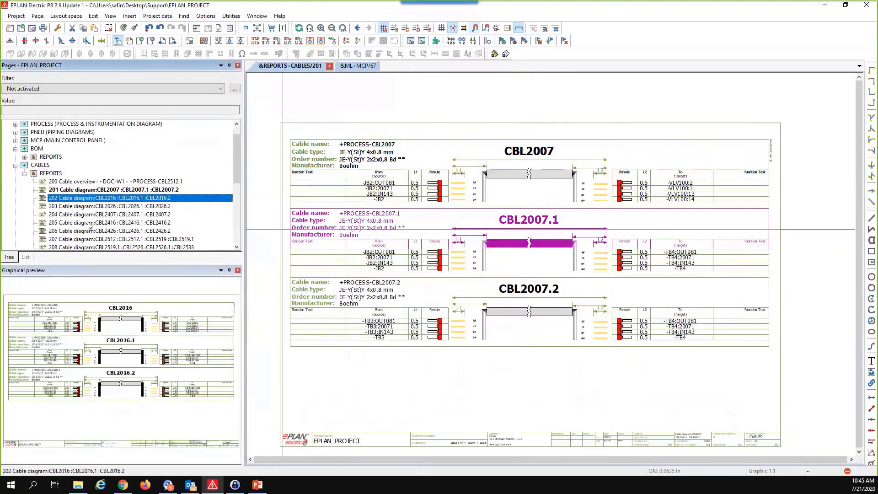
Step: Open cable diagram page 206 and cable diagram page 207 with cable CBL2512 to examine their connections
scroll(89, 224, down, 1)
click(88, 222)
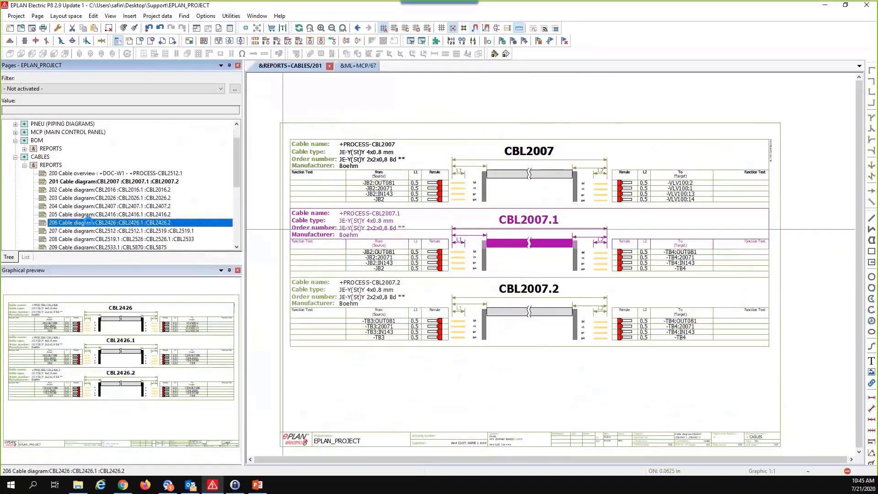
scroll(405, 205, up, 1)
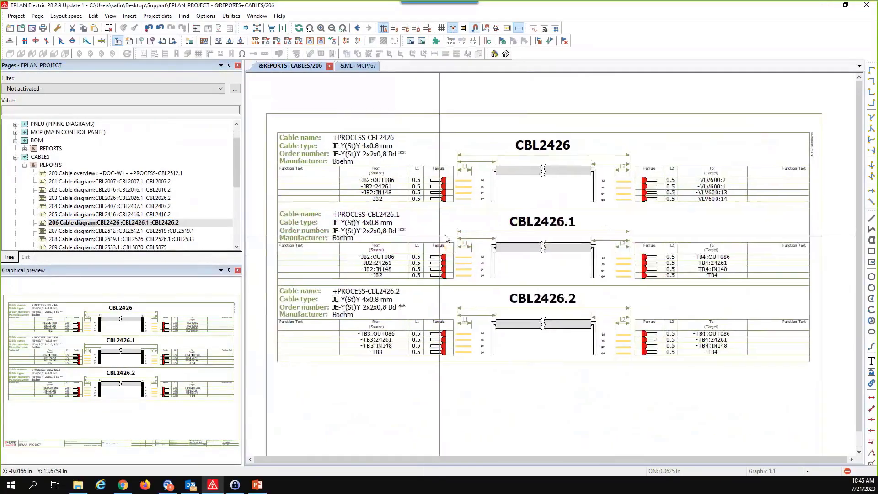
click(93, 231)
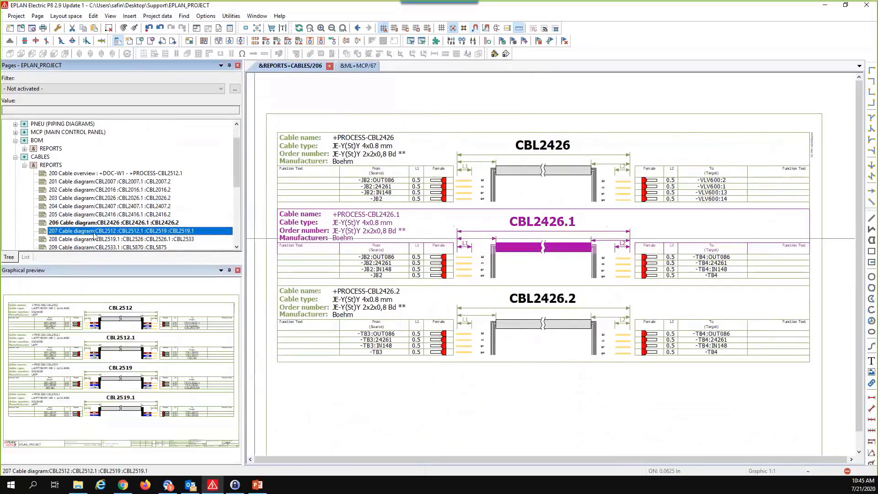
middle_drag(573, 226, 578, 215)
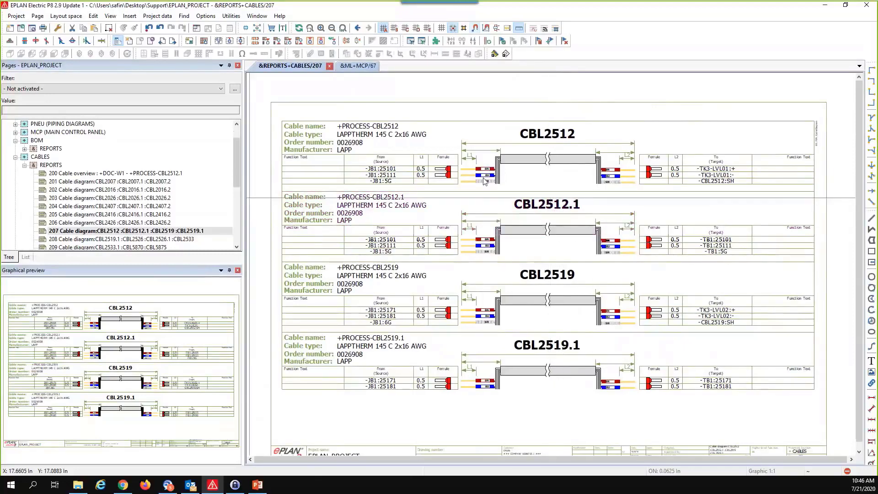
Step: Jump from cable CBL2512 in the cable diagram to its source on loop diagram page 25 and examine its wiring
double_click(541, 140)
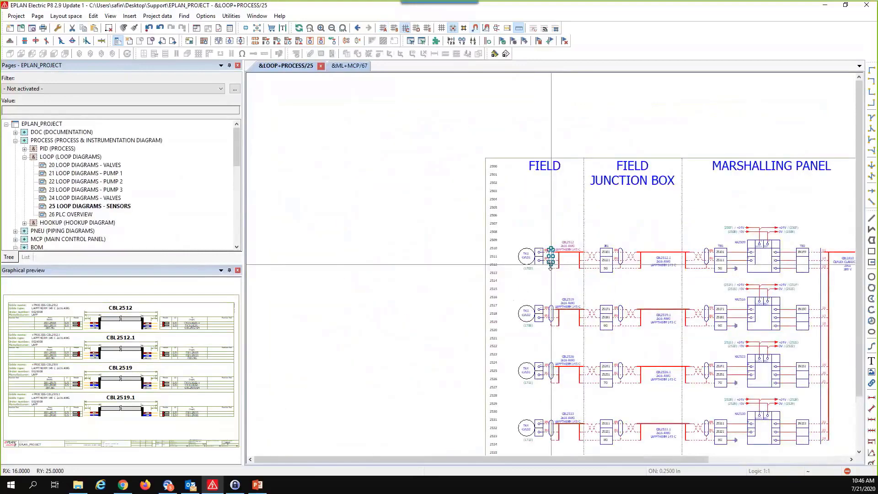
scroll(551, 264, up, 5)
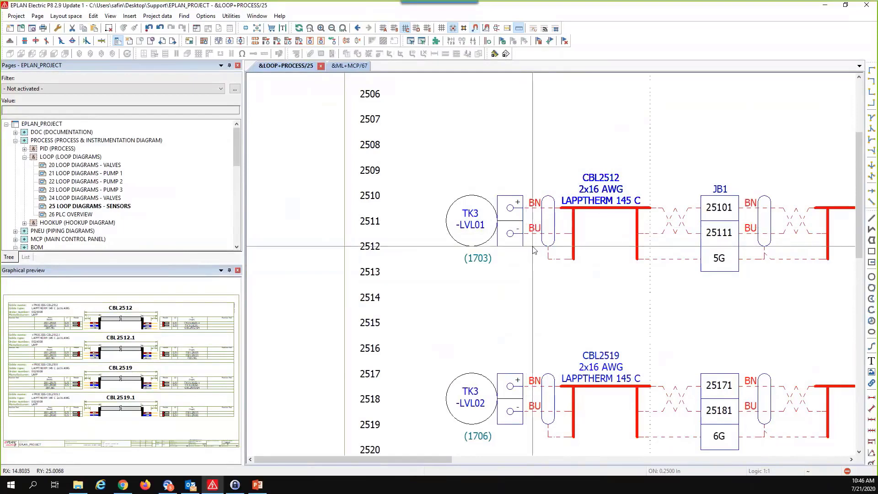
scroll(543, 271, down, 2)
scroll(543, 271, down, 1)
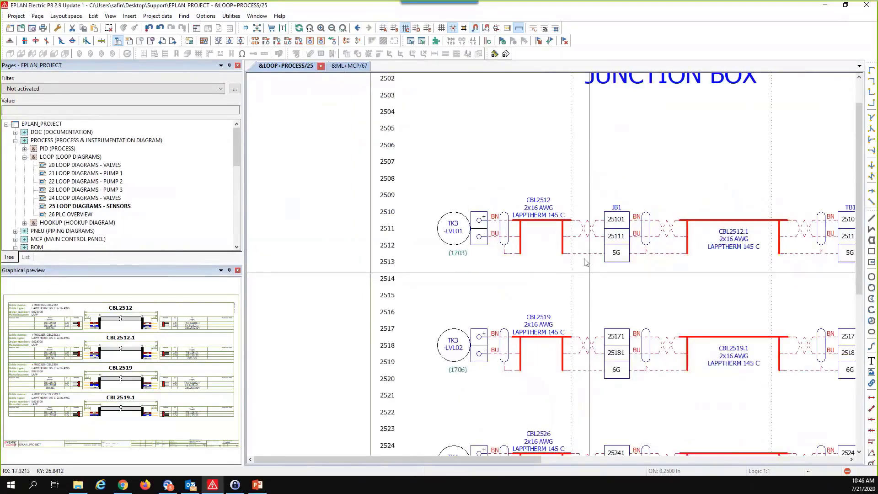
scroll(514, 277, down, 1)
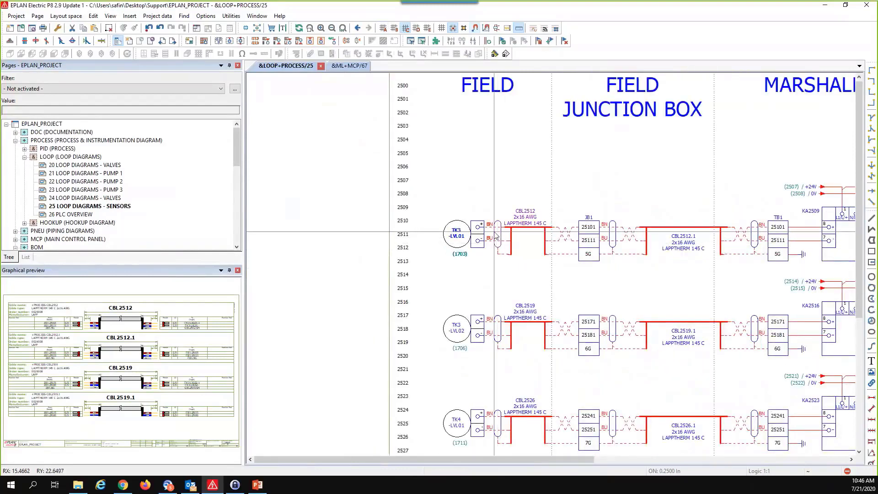
Step: Return to cable diagram page 207 and bring all four cable diagrams, CBL2512 through CBL2519.1, into view
scroll(107, 232, down, 4)
scroll(107, 231, down, 1)
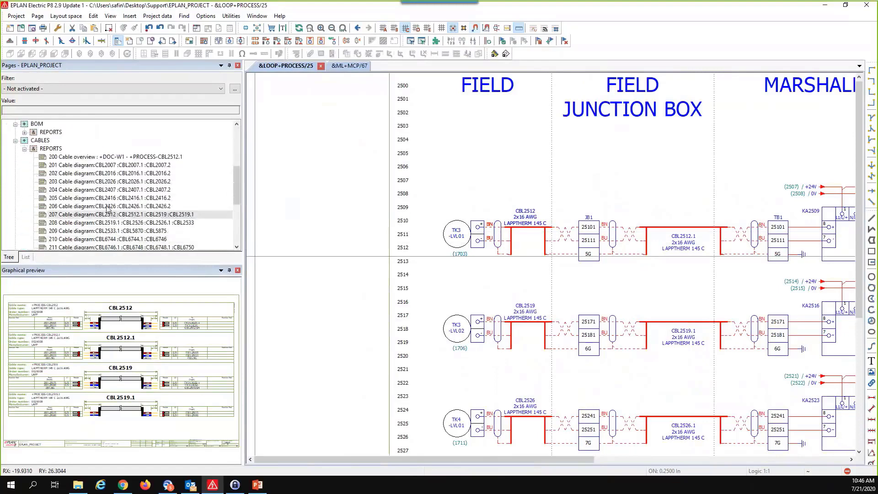
double_click(109, 214)
scroll(544, 182, down, 1)
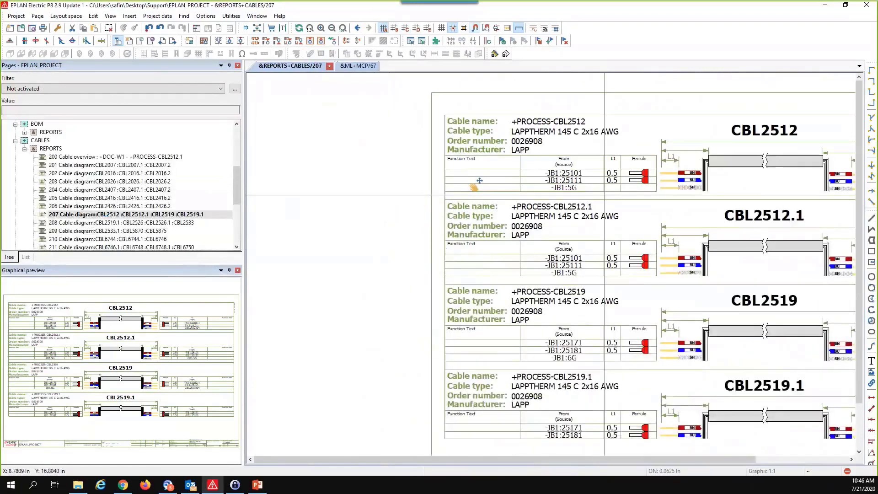
middle_drag(474, 183, 299, 176)
middle_drag(492, 215, 492, 215)
scroll(496, 220, down, 1)
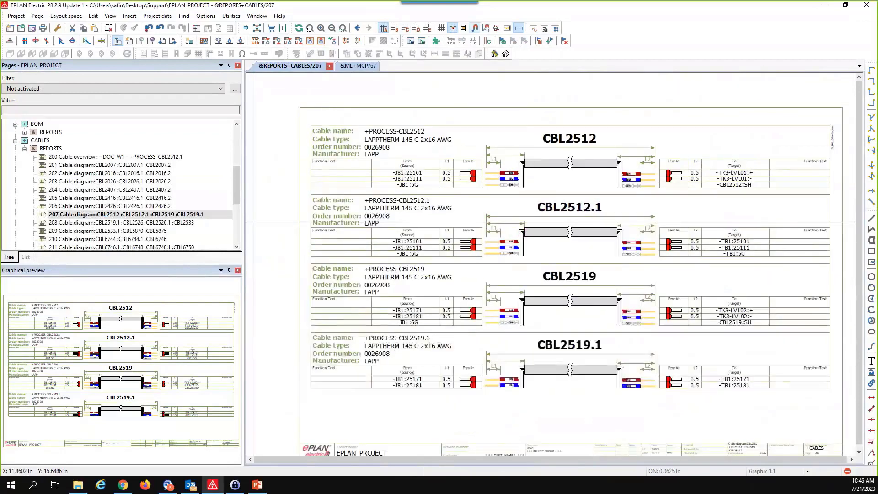
Step: Collapse the CABLES and BOM reports, expand the TERM reports and open terminal-strip overview page 500
click(25, 149)
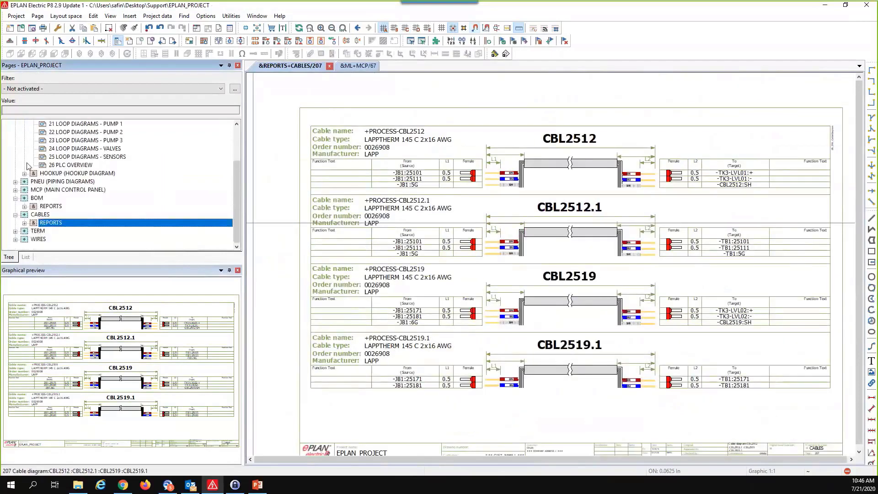
click(15, 214)
click(15, 207)
click(36, 232)
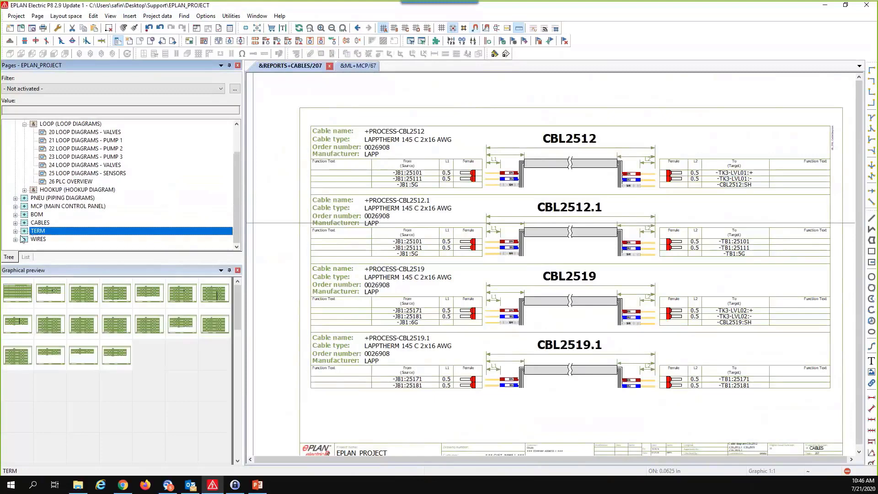
click(15, 231)
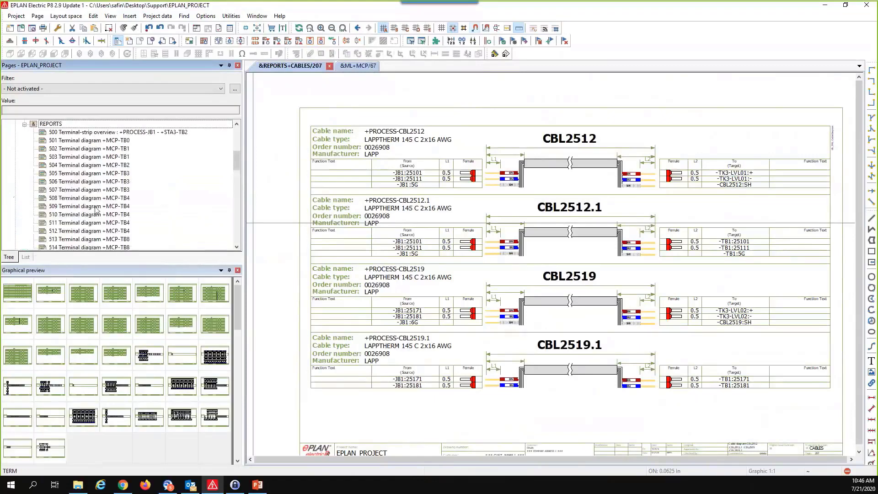
scroll(103, 186, up, 1)
click(89, 164)
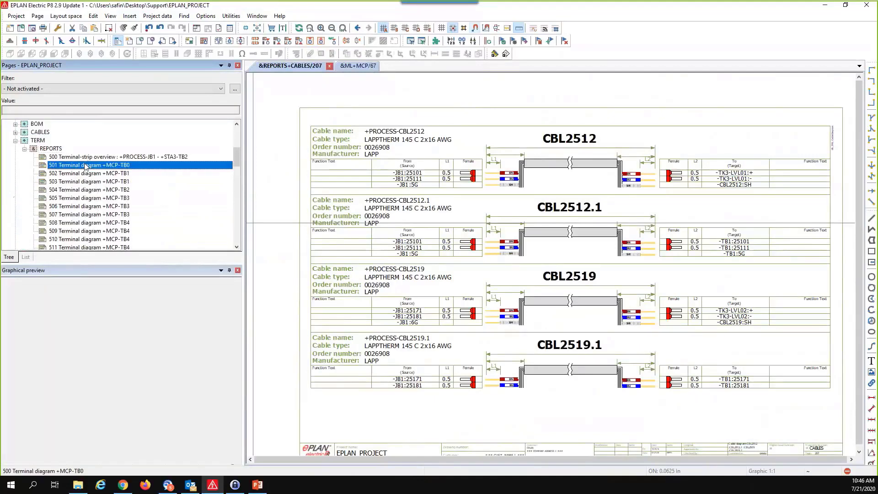
double_click(89, 157)
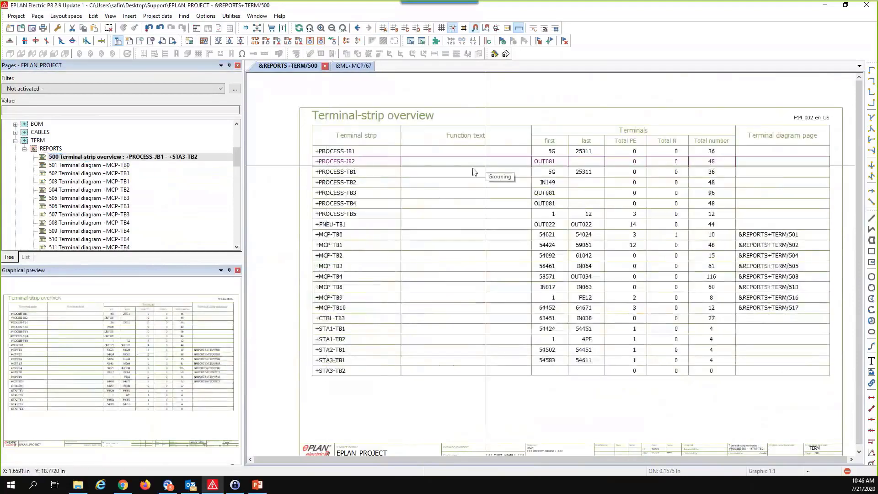
Step: Open terminal diagram page 501 for strip +MCP-TB0 and terminal diagram page 502 for strip +MCP-TB1
click(96, 165)
double_click(96, 165)
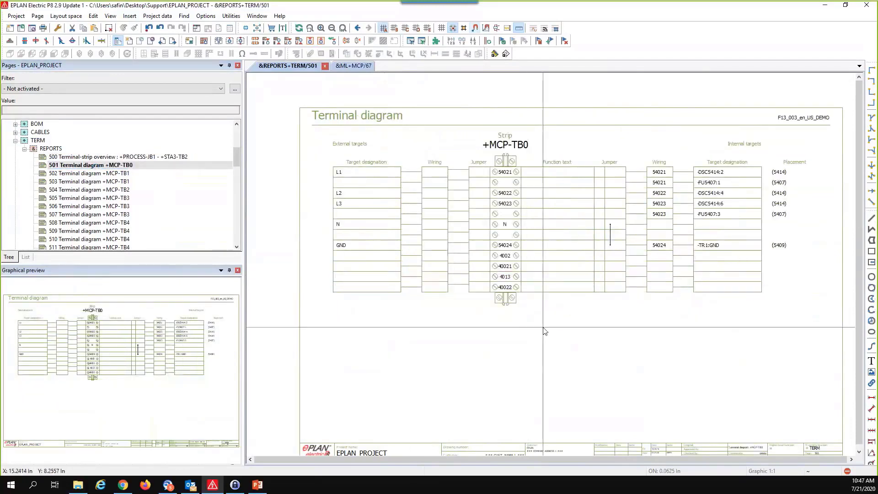
click(91, 174)
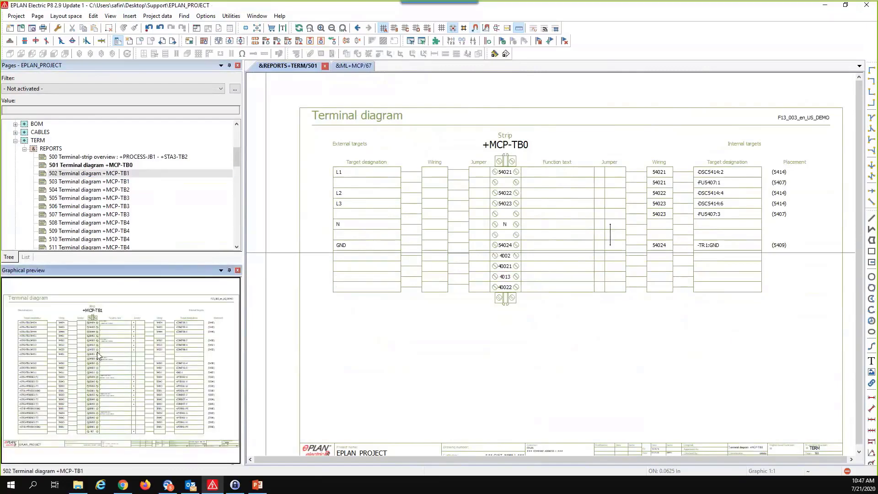
double_click(94, 174)
Step: Preview terminal diagram pages 503 and 504, and open page 505 for strip +MCP-TB3
click(96, 183)
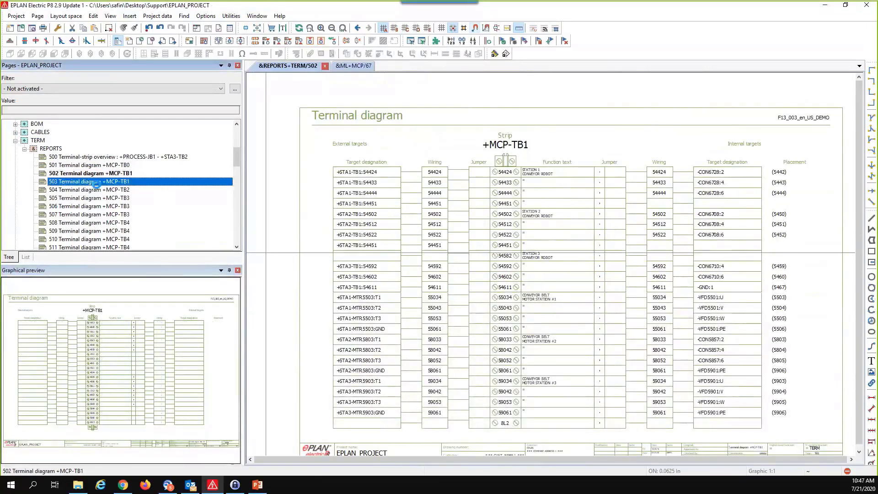
click(94, 190)
click(94, 198)
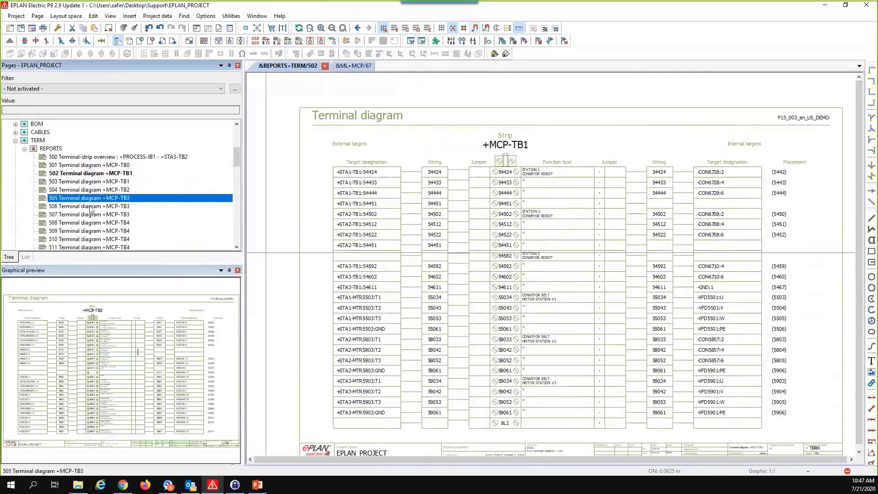
double_click(94, 348)
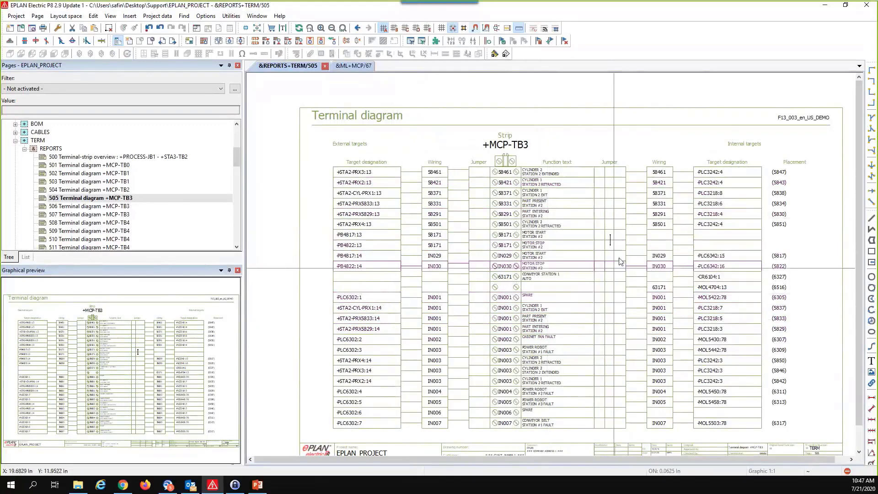
Step: Examine the jumper between the two 58171 terminals and the placement references in the +MCP-TB3 terminal diagram
scroll(613, 253, up, 2)
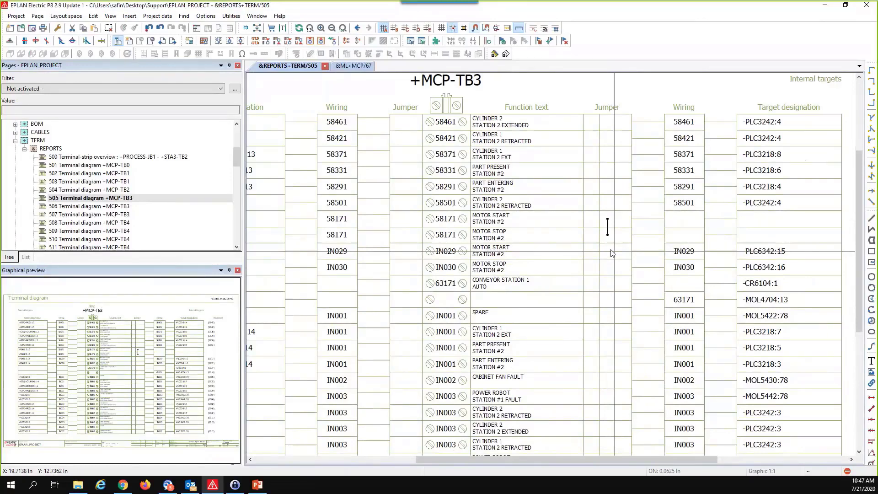
scroll(613, 253, up, 2)
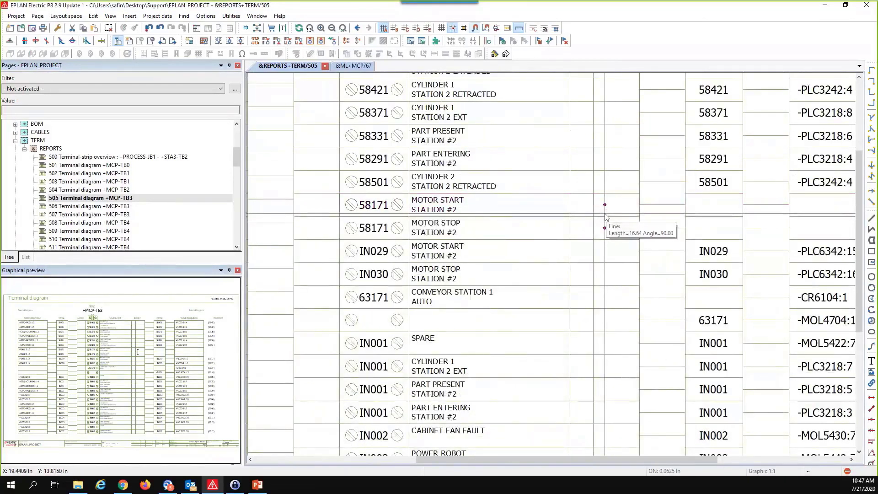
scroll(605, 213, down, 2)
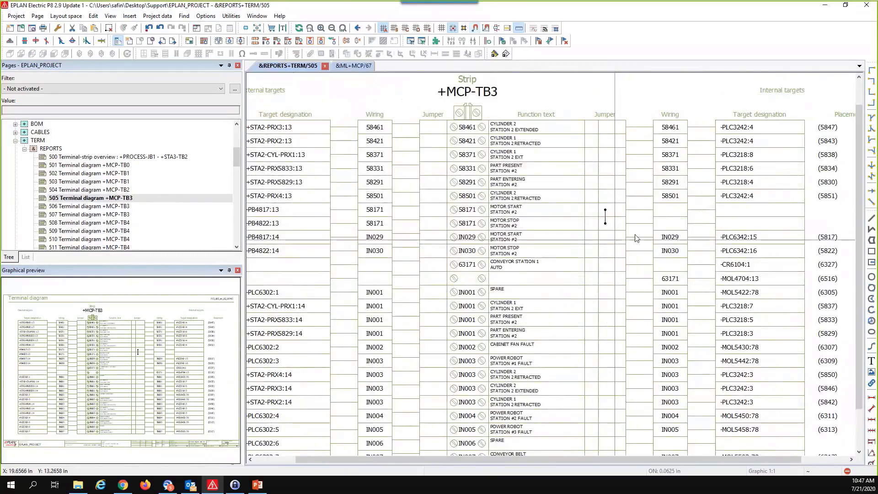
scroll(579, 231, down, 3)
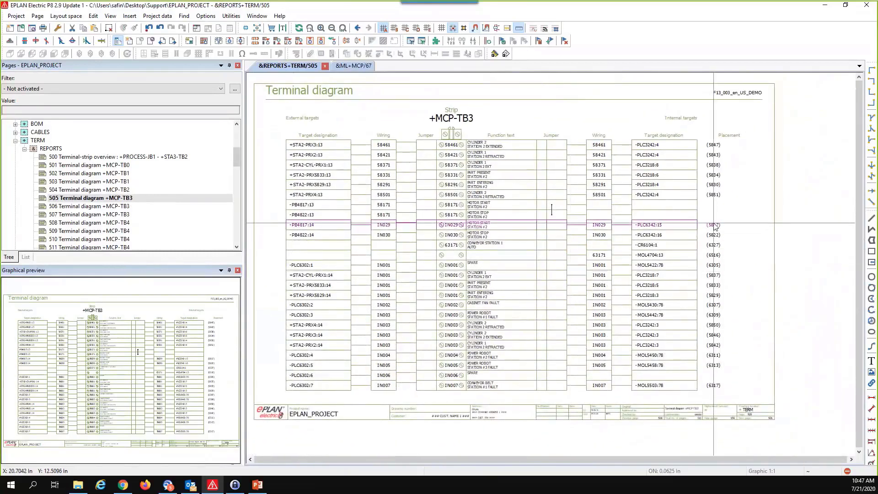
scroll(715, 227, up, 4)
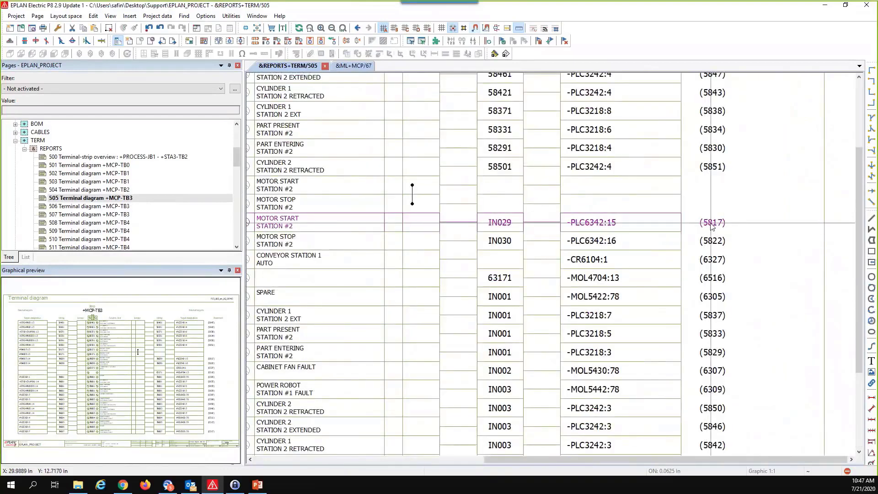
scroll(712, 227, down, 4)
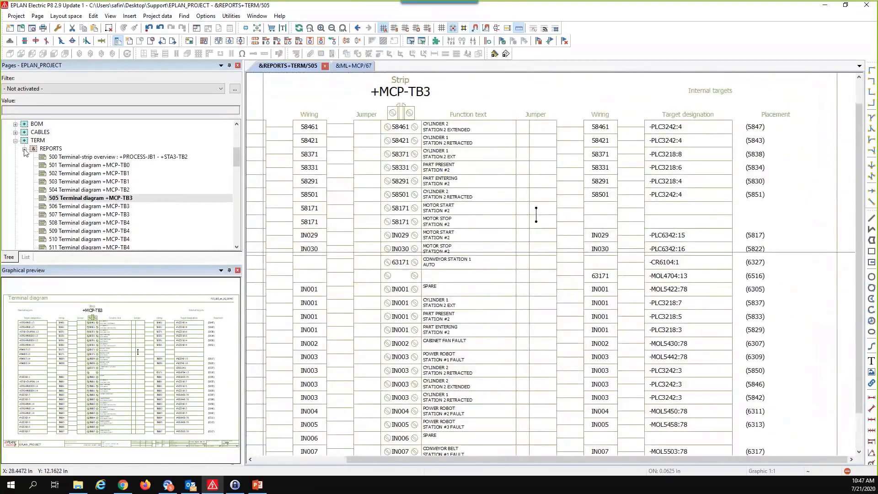
Step: Collapse the TERM reports, preview the WIRES reports and open connection list page 405 in full view
click(24, 150)
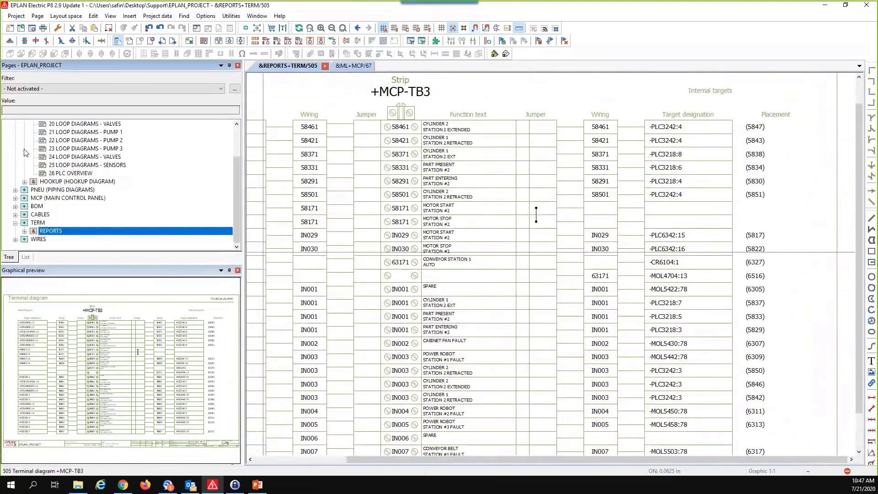
click(20, 239)
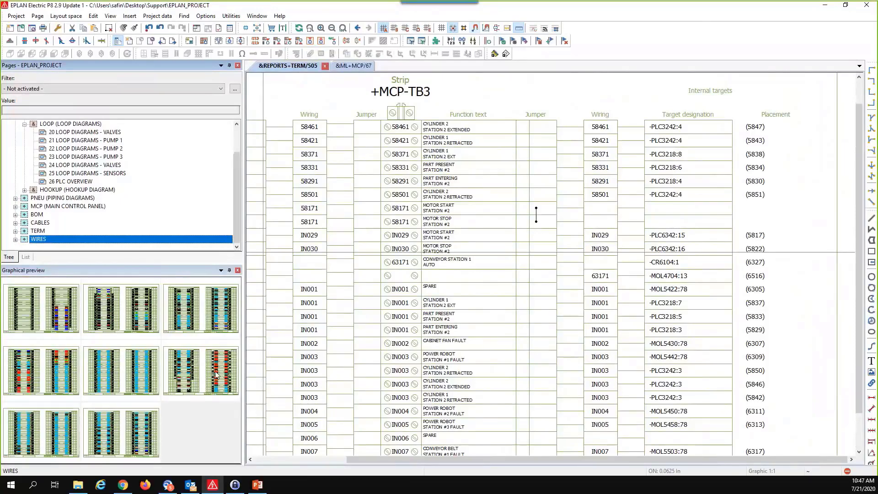
click(217, 374)
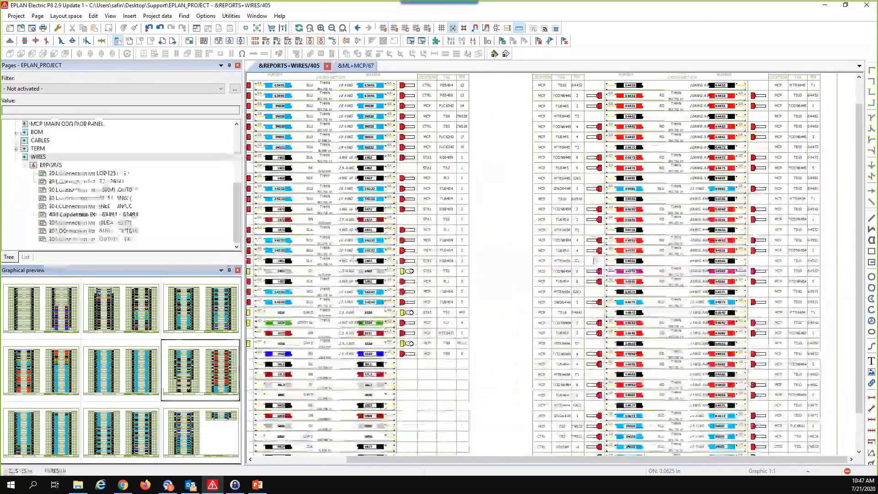
scroll(592, 255, down, 5)
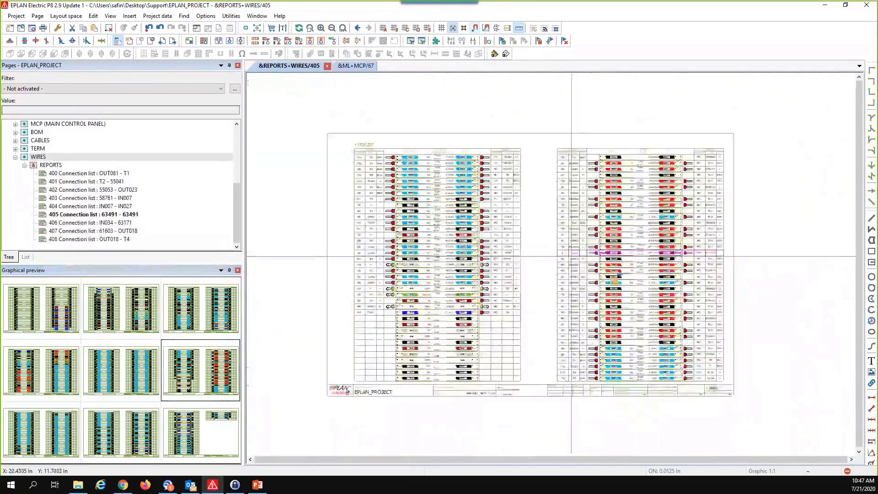
middle_drag(570, 255, 609, 271)
scroll(609, 270, up, 1)
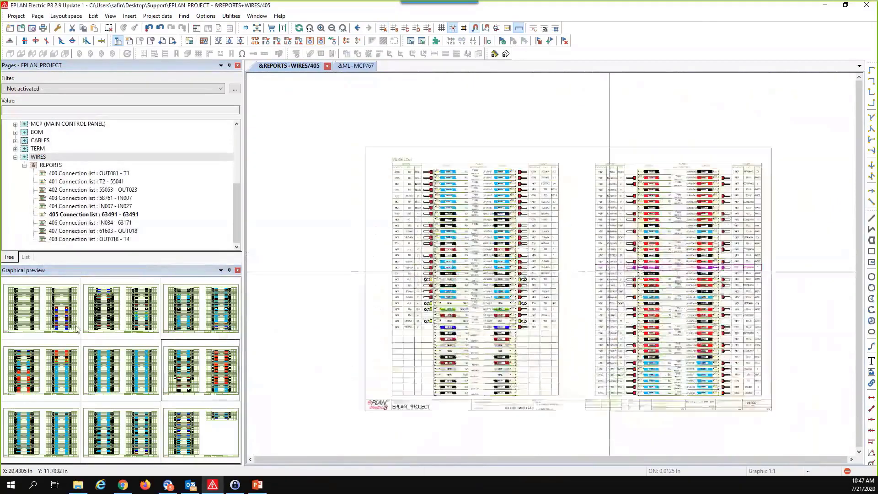
Step: Open connection list page 403 and examine the source, wire number, color, cross-section and target columns of its wire list
click(52, 362)
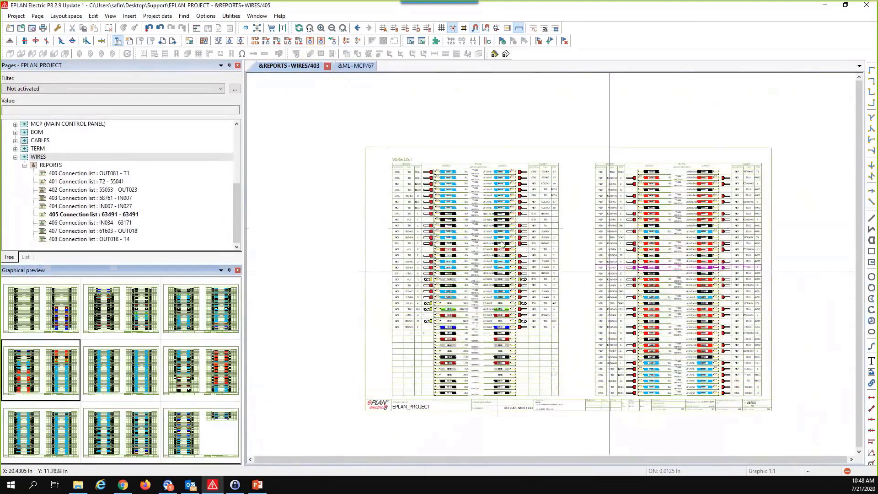
scroll(589, 239, up, 1)
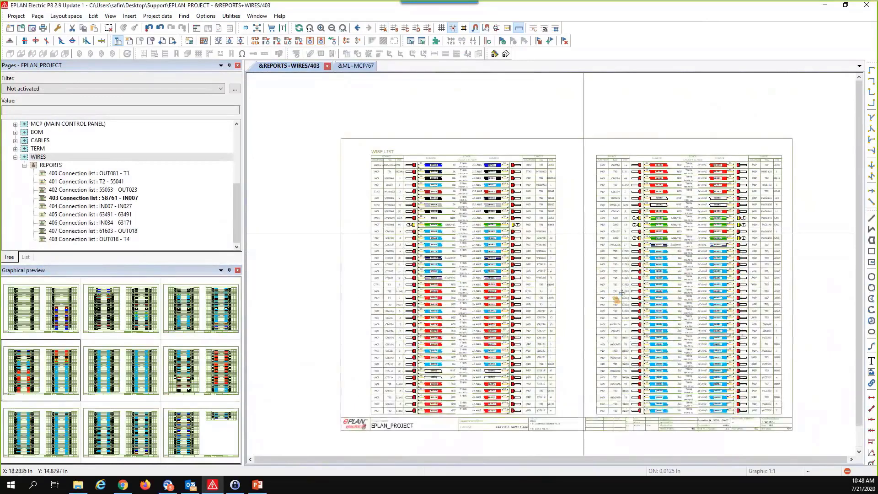
scroll(621, 292, up, 3)
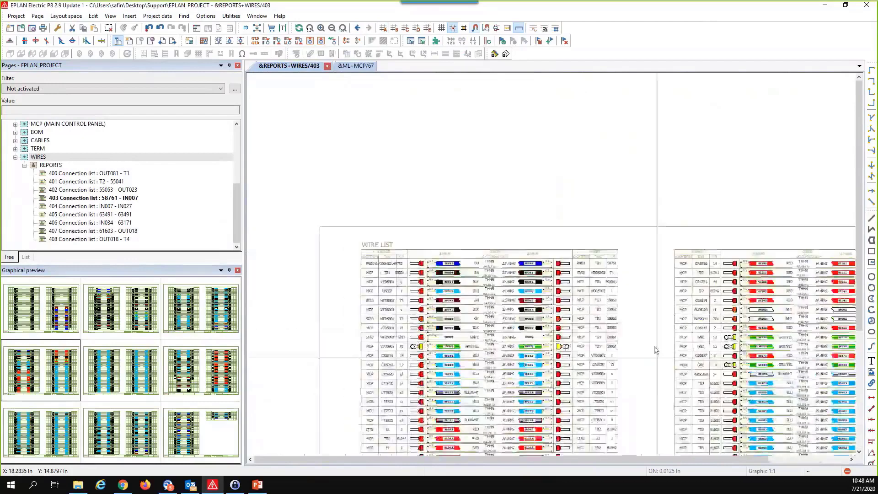
scroll(417, 305, up, 4)
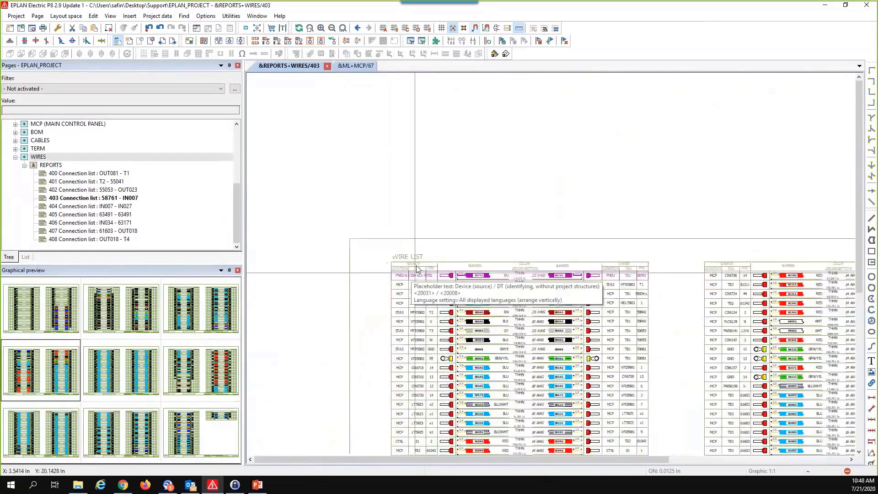
click(552, 272)
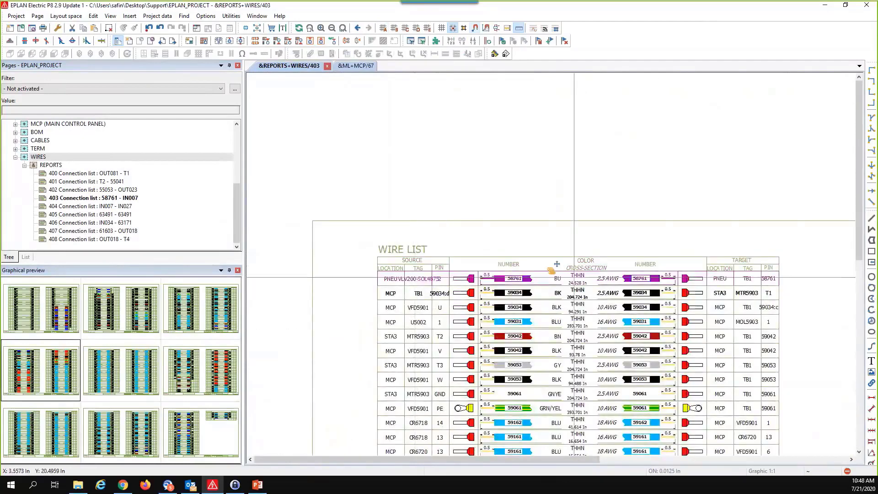
scroll(551, 270, up, 1)
middle_drag(552, 271, 488, 209)
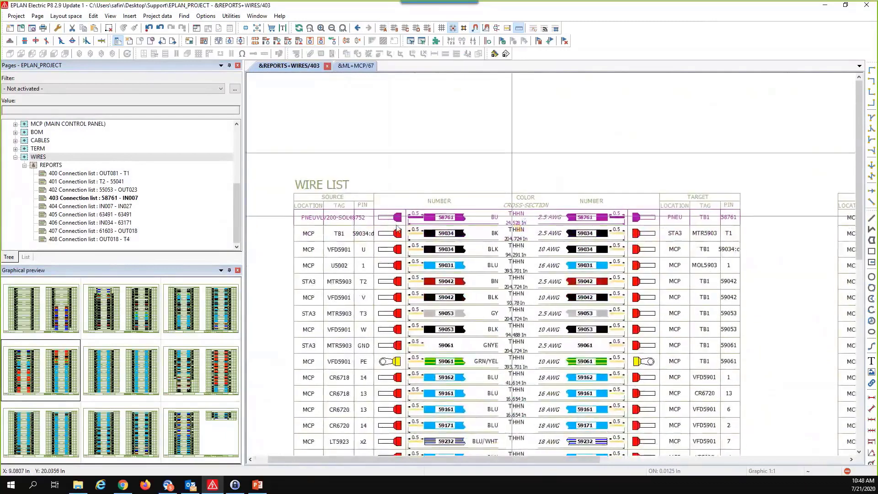
click(731, 180)
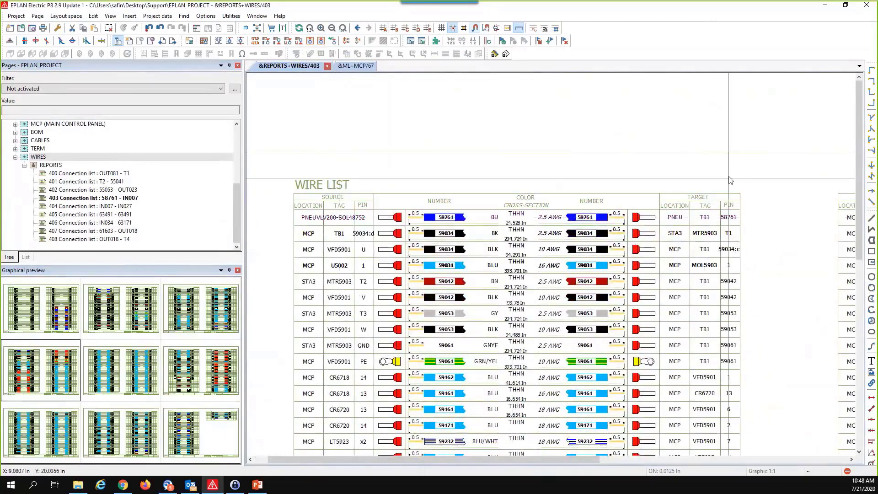
click(658, 252)
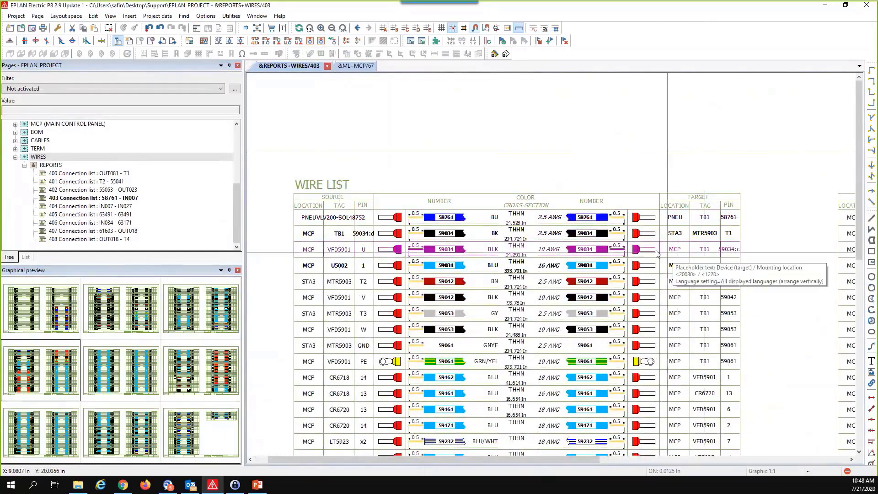
click(513, 224)
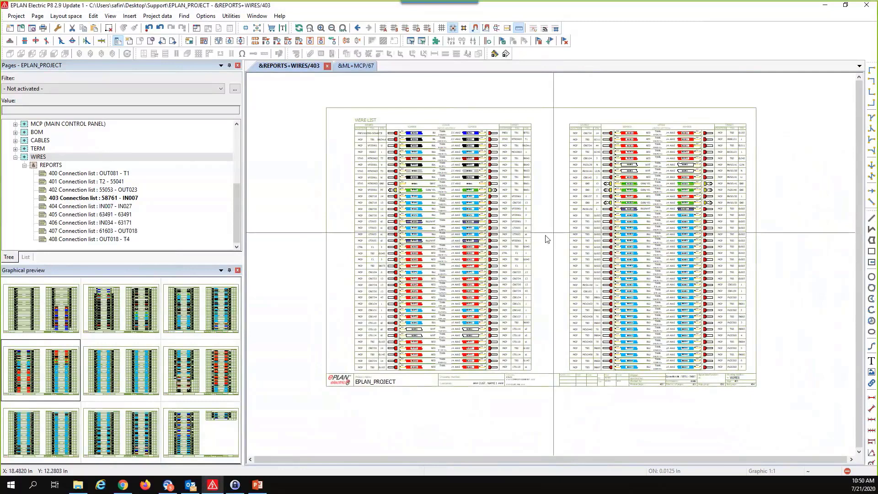
Step: Select the BOM group and the CABLES group in the project tree to preview the cable report pages
scroll(103, 192, up, 1)
click(37, 148)
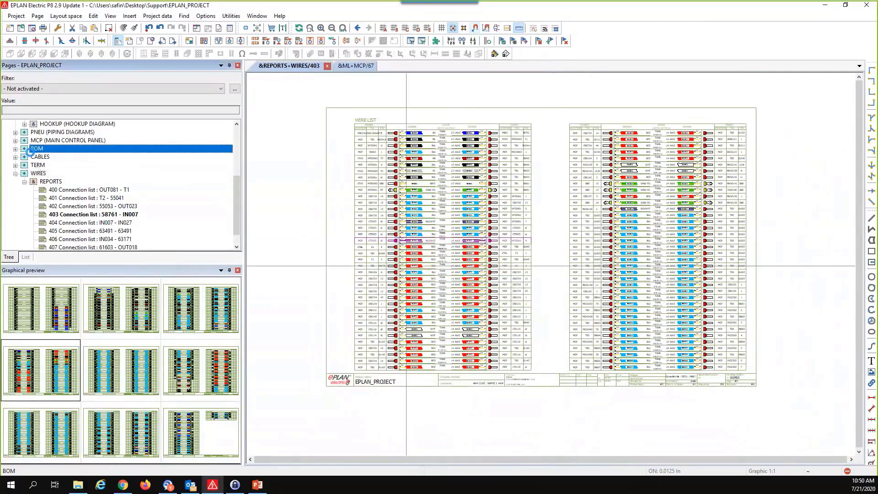
key(Down)
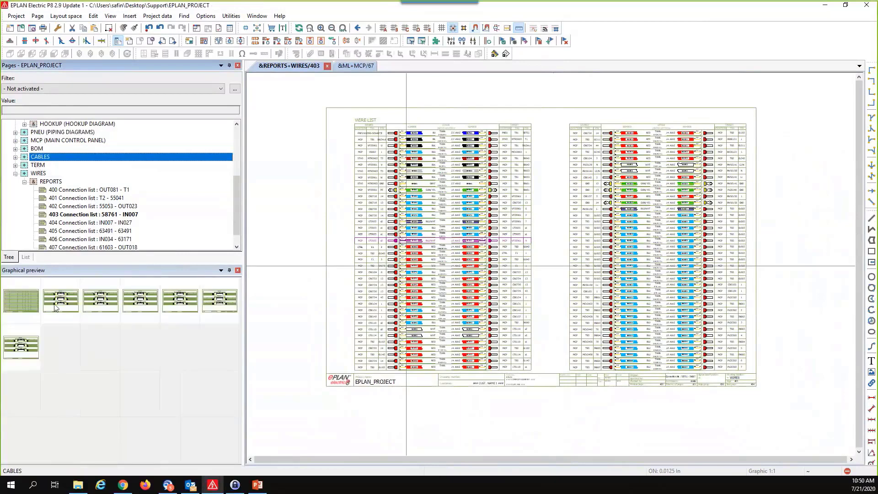
Step: Preview the 26 PLC OVERVIEW page and collapse the LOOP diagrams group in the project tree
scroll(64, 183, up, 3)
scroll(59, 201, up, 1)
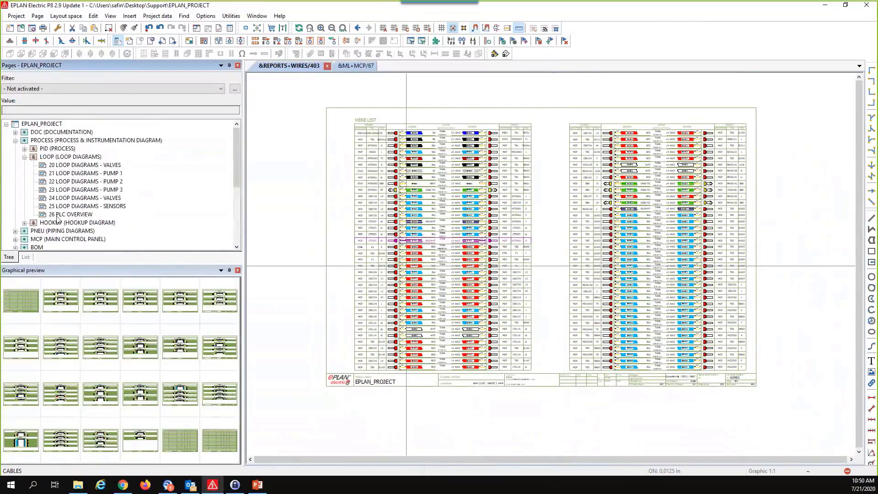
click(58, 214)
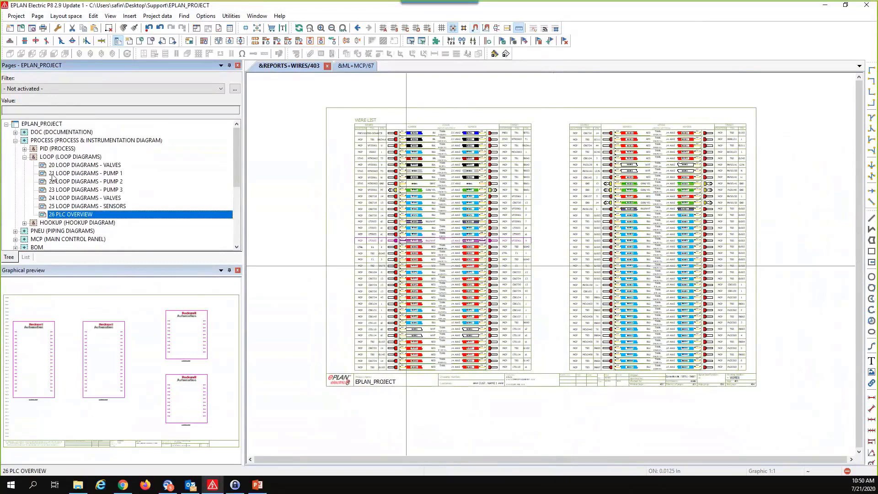
click(24, 157)
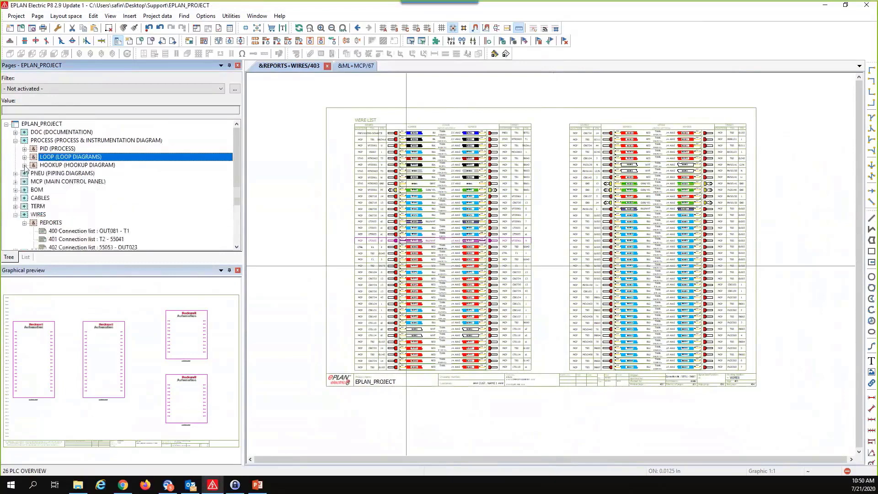
Step: Expand the main control panel's multi-line schematics and open page 67, PLC OUTPUTS - LOCAL CHASSIS - SLOT 07-08
click(15, 181)
click(24, 198)
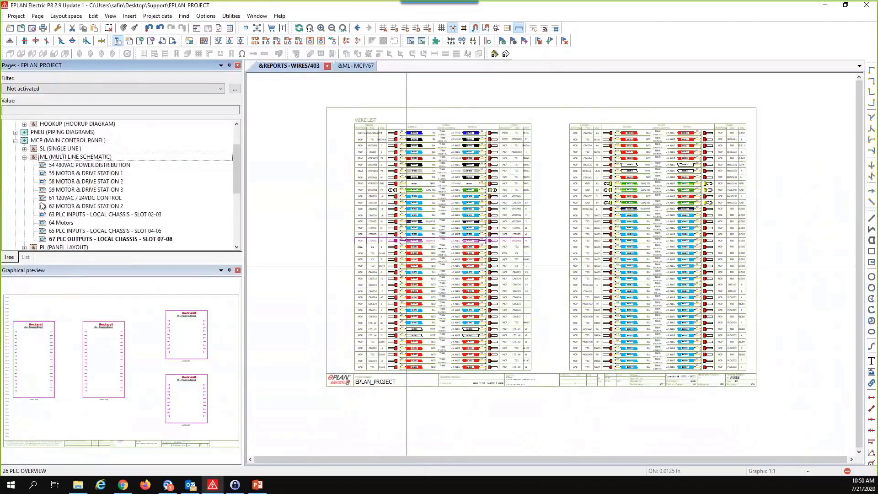
click(53, 238)
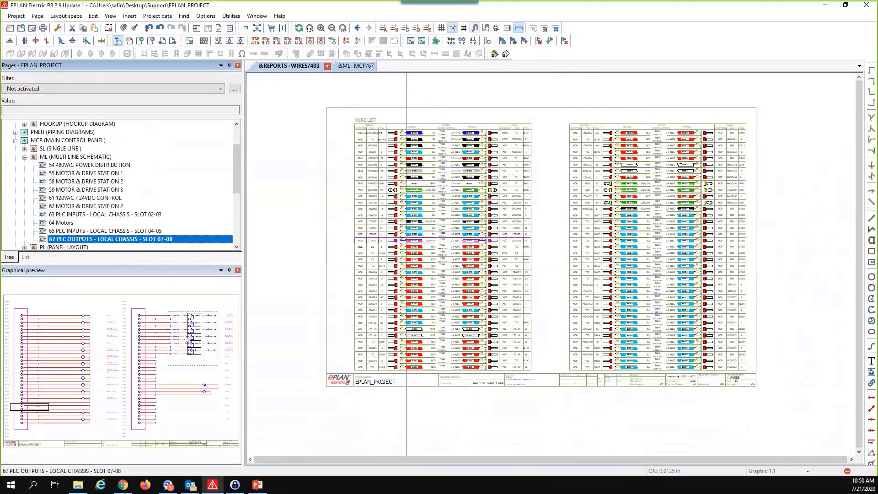
scroll(652, 296, up, 2)
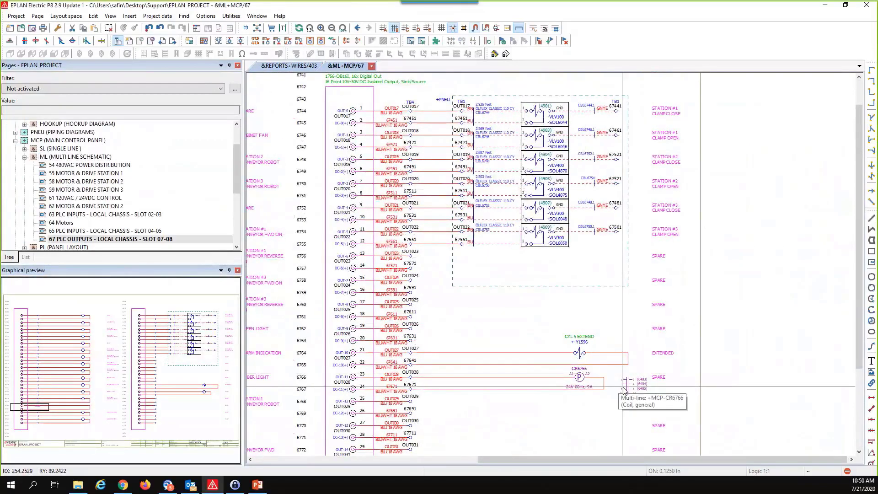
Step: Follow the contact cross-reference of coil CR6766 to page 64 Motors and view the whole motor schematic
double_click(642, 381)
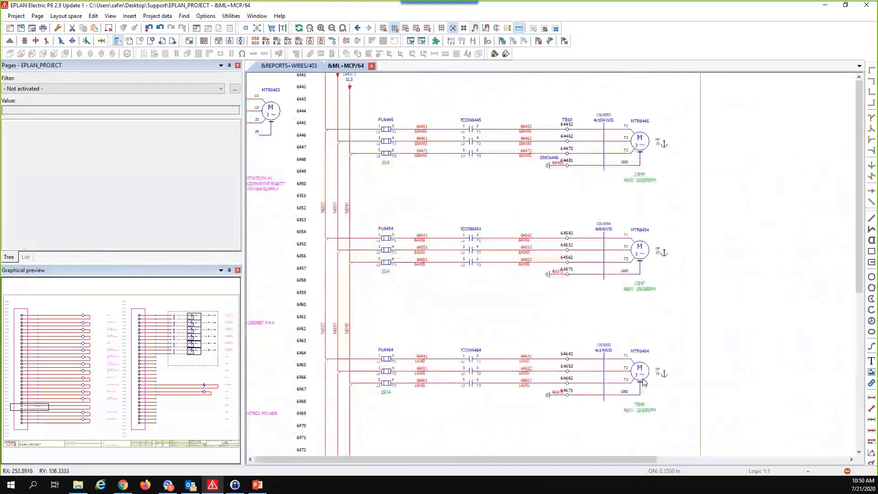
middle_drag(543, 249, 512, 254)
drag(496, 222, 554, 290)
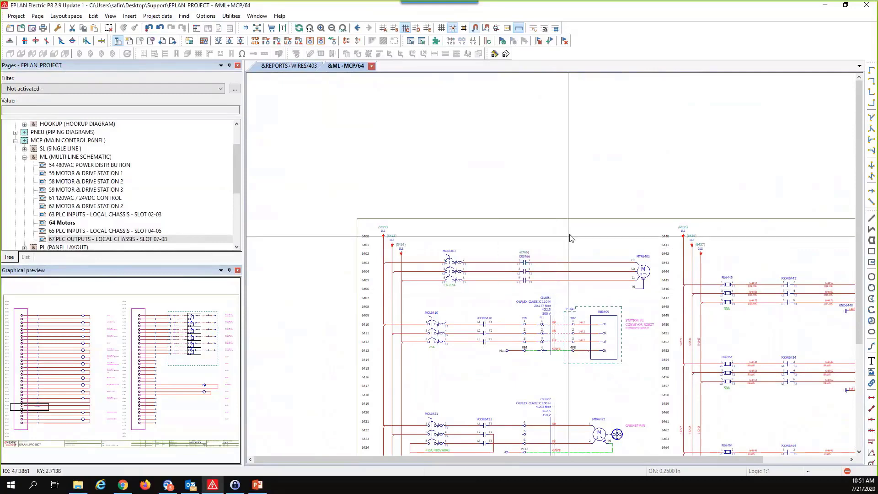
middle_drag(543, 198, 522, 199)
scroll(513, 183, down, 2)
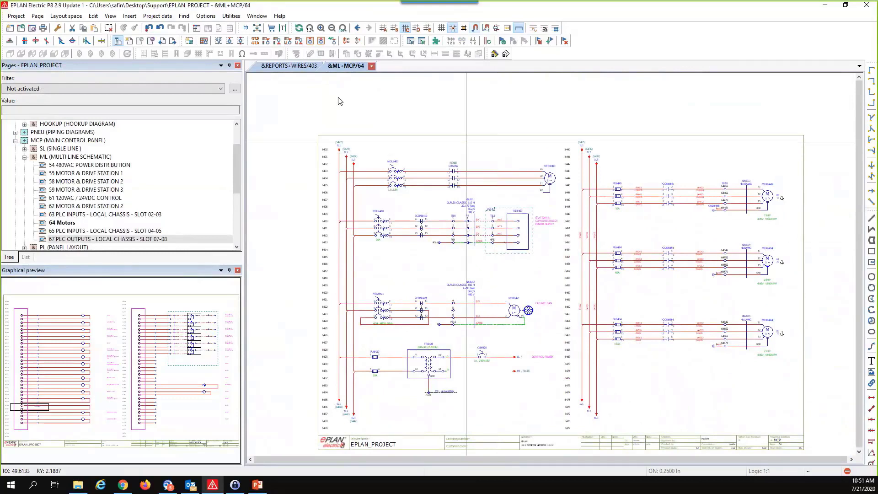
Step: Collapse the MCP and WIRES groups and open the 17 P&ID page from the PROCESS group's previews
scroll(18, 163, up, 2)
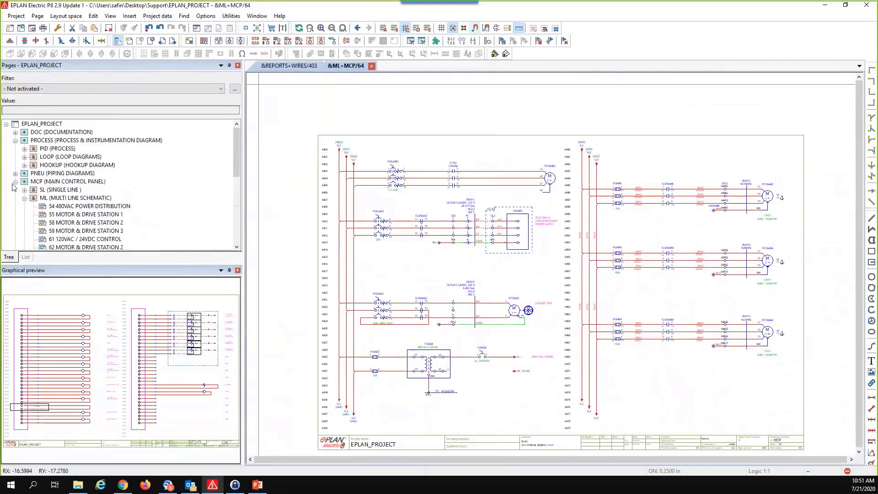
click(15, 181)
click(15, 214)
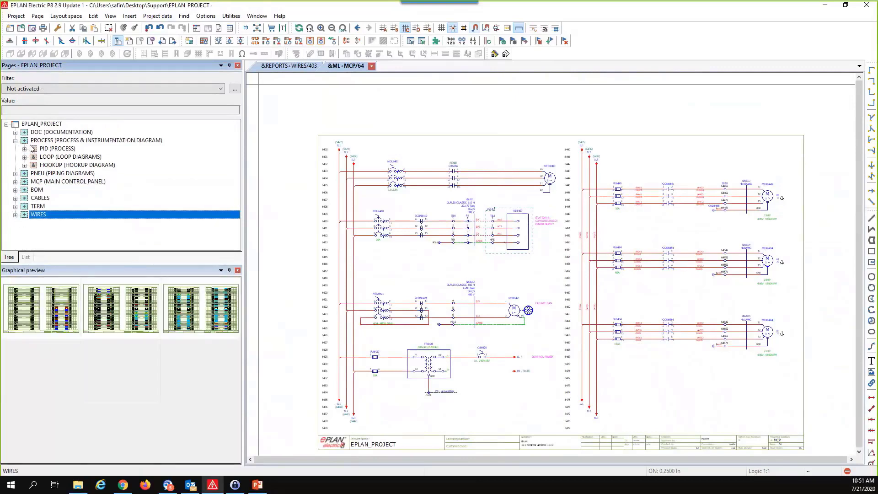
click(41, 140)
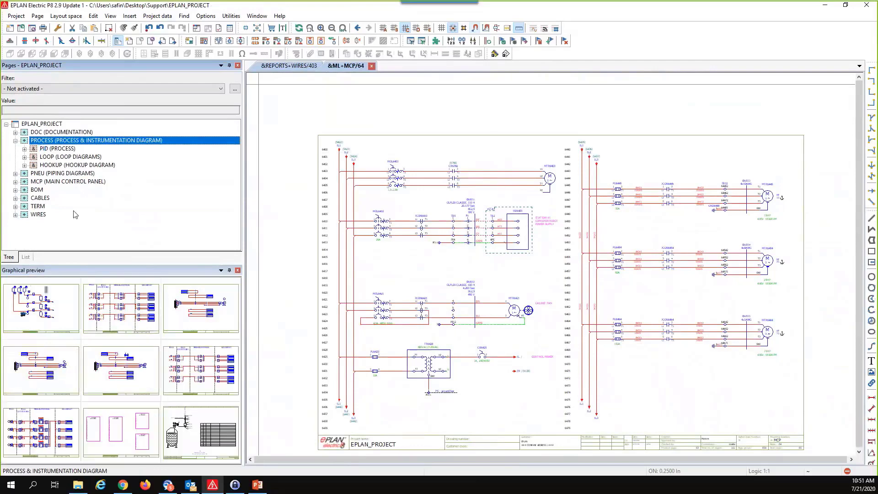
double_click(60, 315)
mouse_move(345, 213)
middle_down()
mouse_move(352, 224)
mouse_move(334, 170)
middle_up()
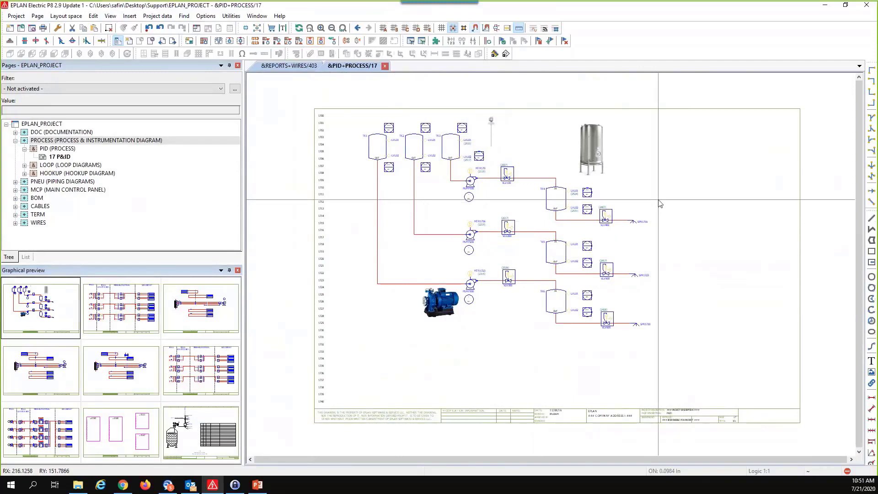
Step: Expand the LOOP diagrams group and preview page 20 for the valves and page 22 for pump 2
click(25, 165)
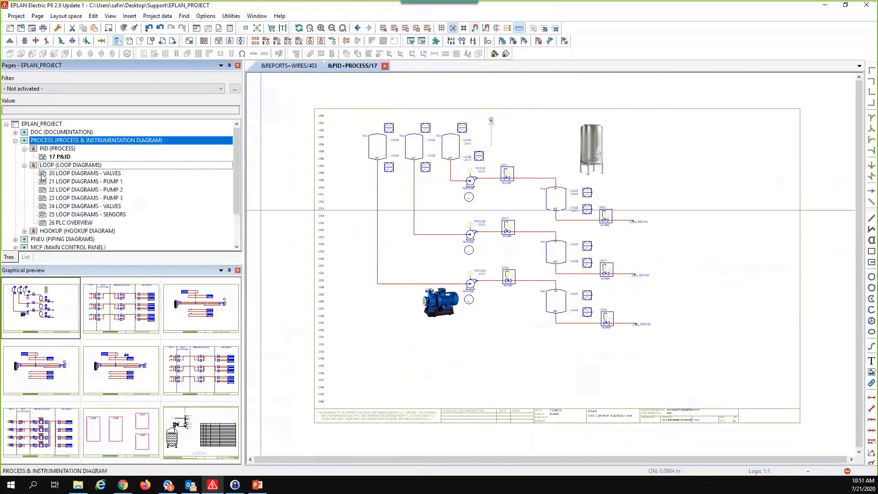
click(47, 174)
click(54, 190)
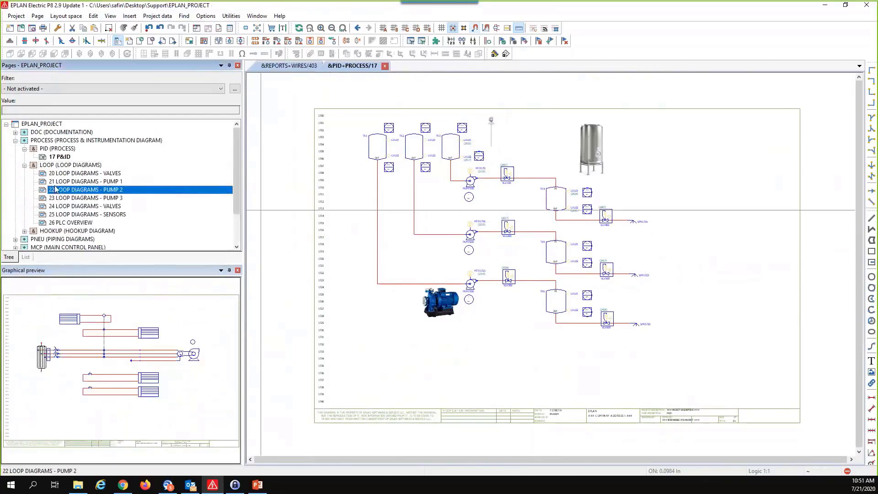
Step: Open the 16 CABLE TOPOLOGY page from the DOC documentation group's previews
click(55, 140)
click(53, 132)
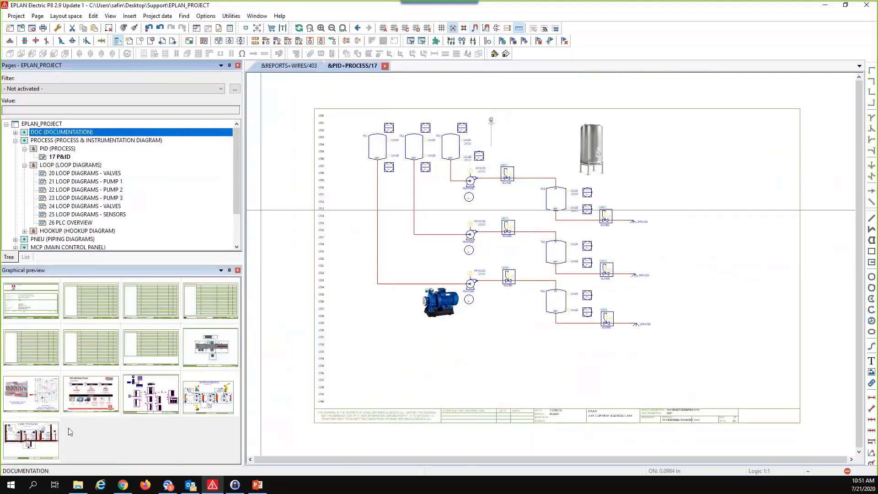
double_click(31, 439)
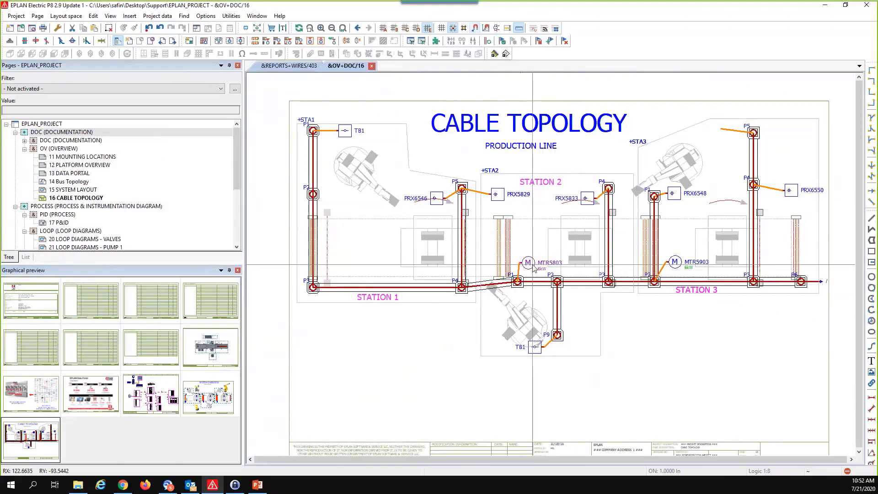
Step: Jump from motor MTR5803 in the cable topology to its symbol on schematic page 58 and examine its cable and terminal connections
key(f)
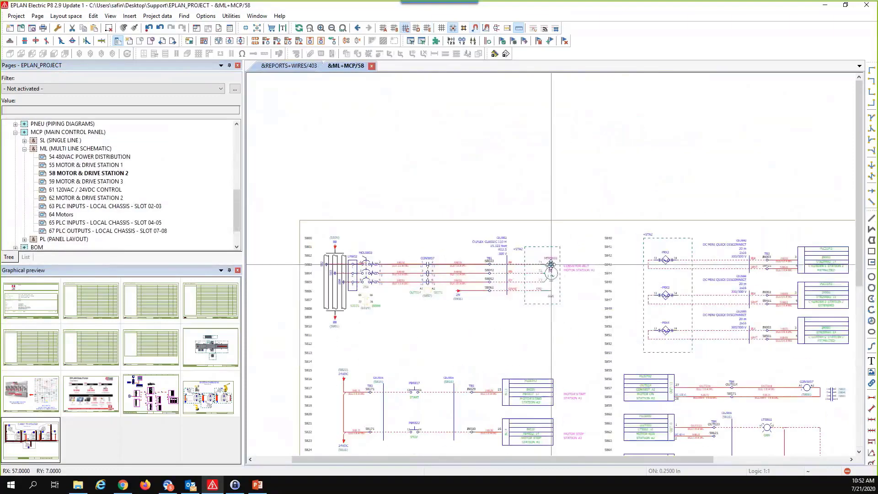
scroll(551, 265, up, 3)
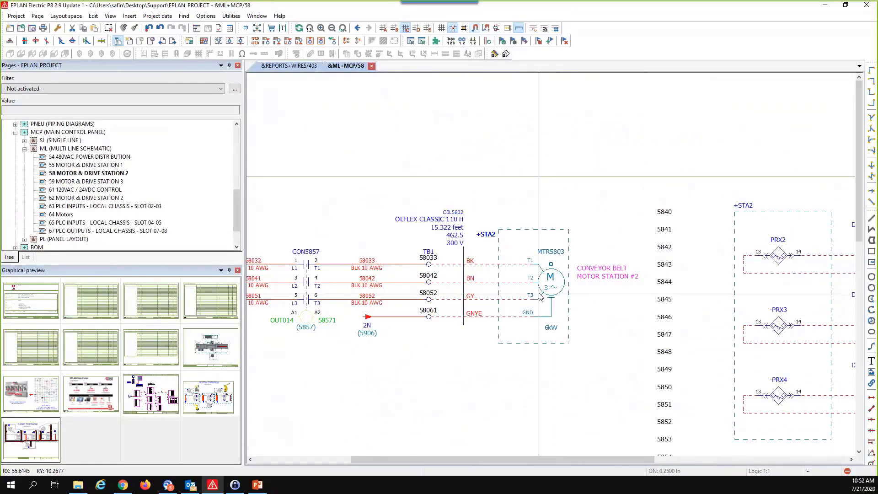
scroll(540, 297, down, 1)
scroll(539, 283, up, 1)
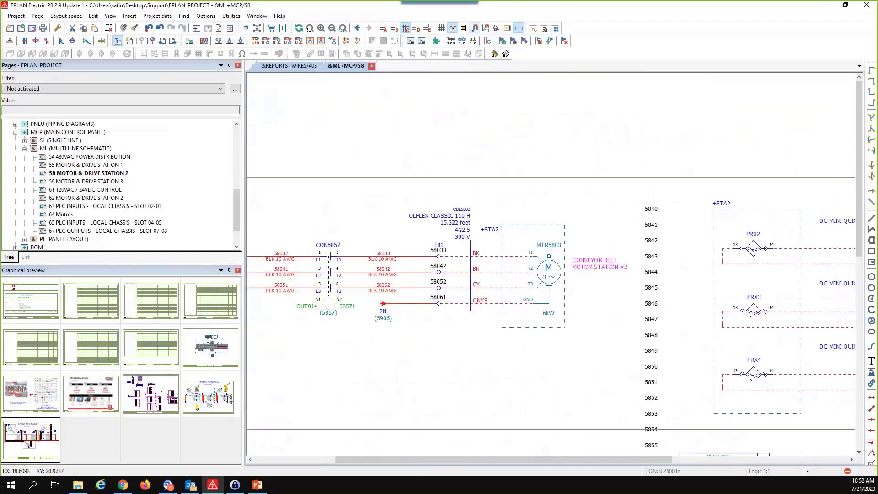
Step: Open the 15 SYSTEM LAYOUT page from the documentation previews and view the complete production line overview
click(226, 399)
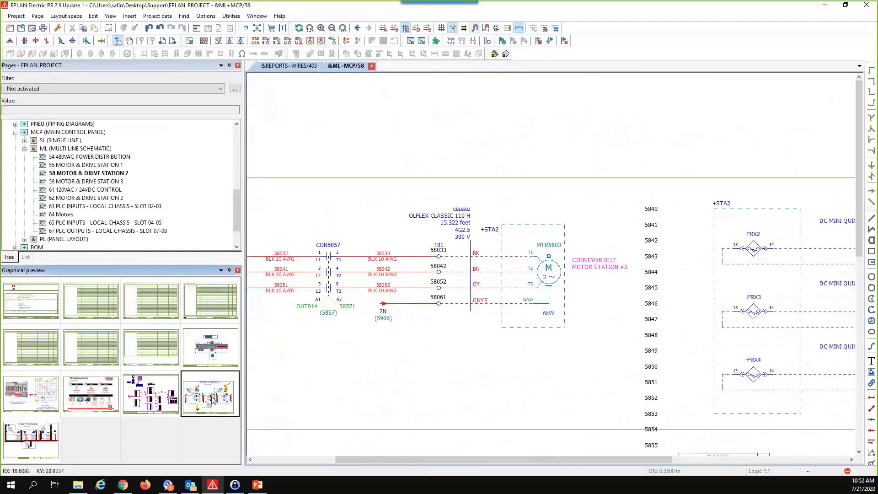
double_click(213, 400)
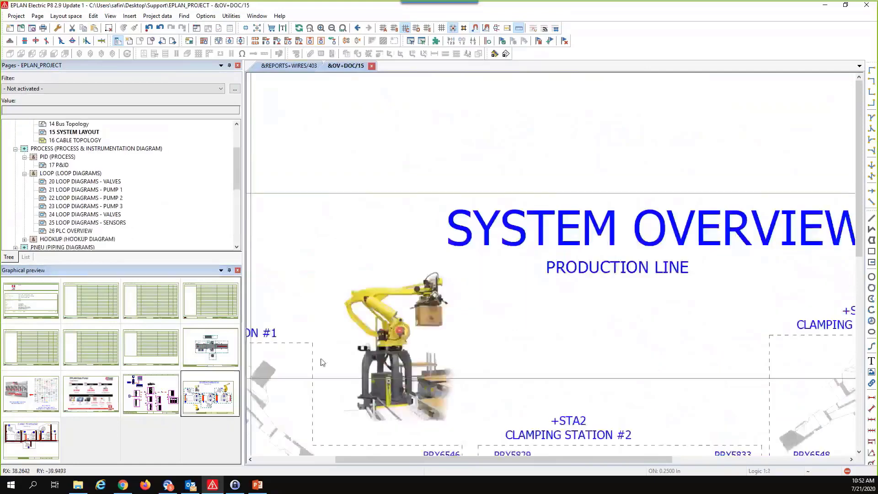
scroll(567, 239, down, 3)
middle_drag(561, 246, 555, 235)
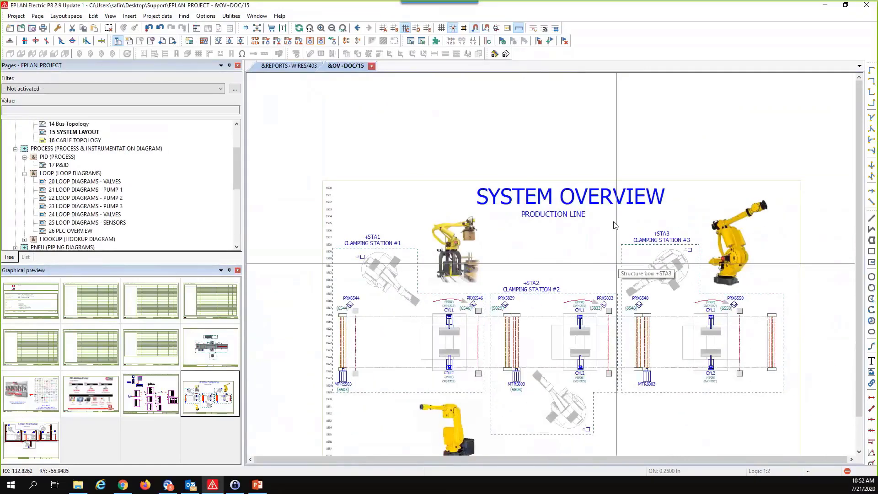
middle_drag(561, 277, 548, 236)
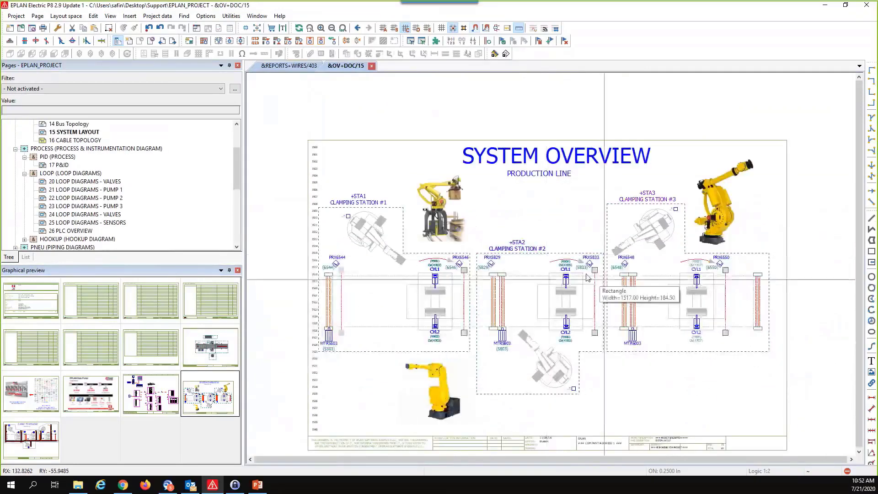
Step: Jump from sensor PRX5833 at clamping station #2 in the system layout to its symbol on page 58 and examine its wiring
scroll(589, 268, up, 2)
scroll(589, 268, up, 2)
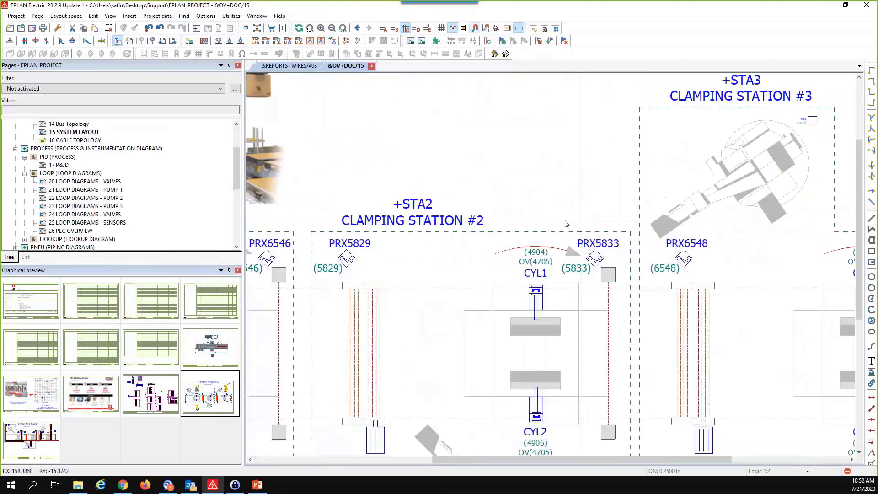
drag(557, 214, 626, 291)
scroll(604, 275, down, 2)
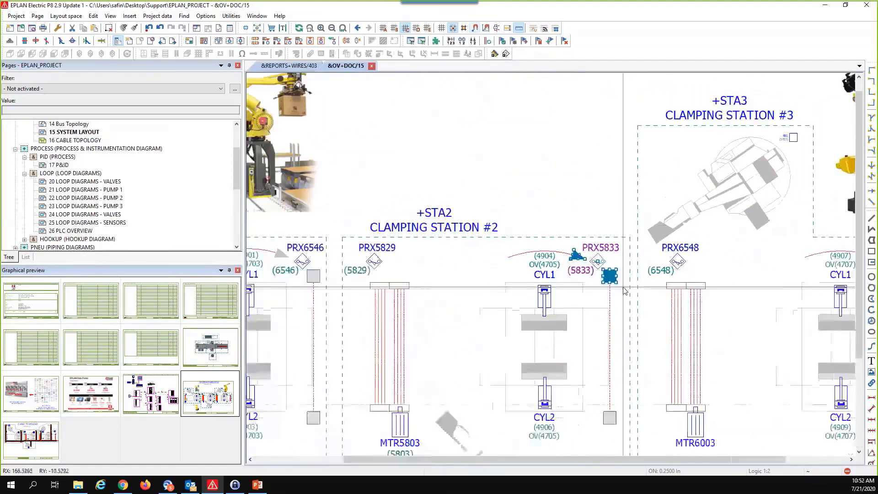
click(590, 276)
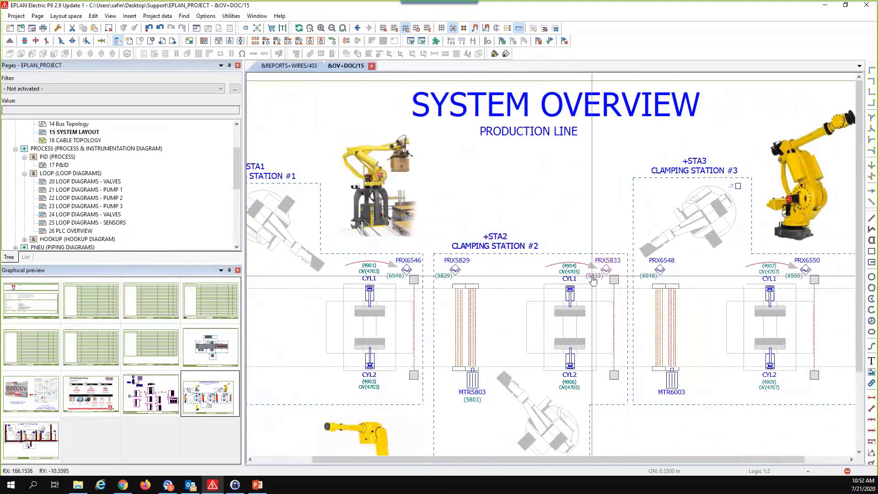
key(f)
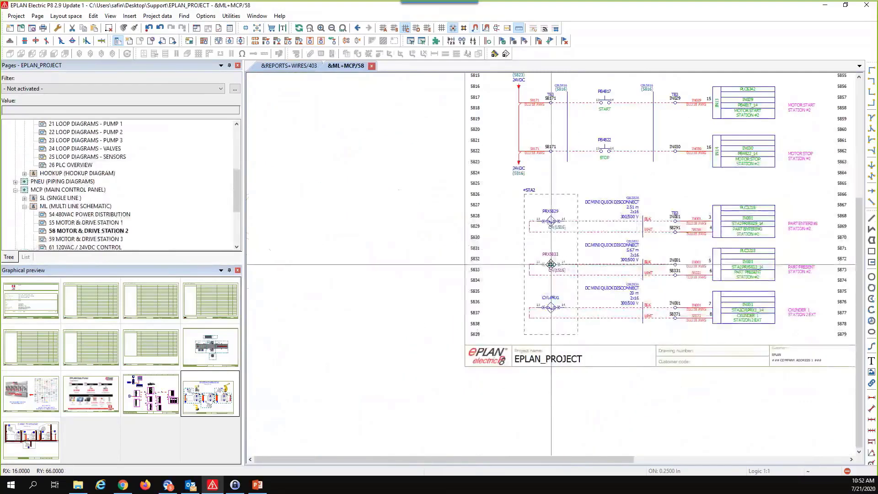
scroll(551, 265, up, 2)
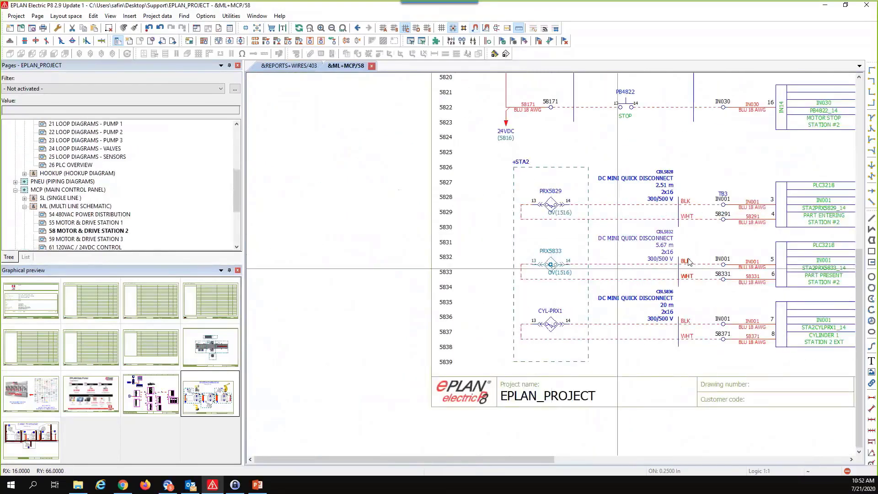
scroll(613, 287, down, 2)
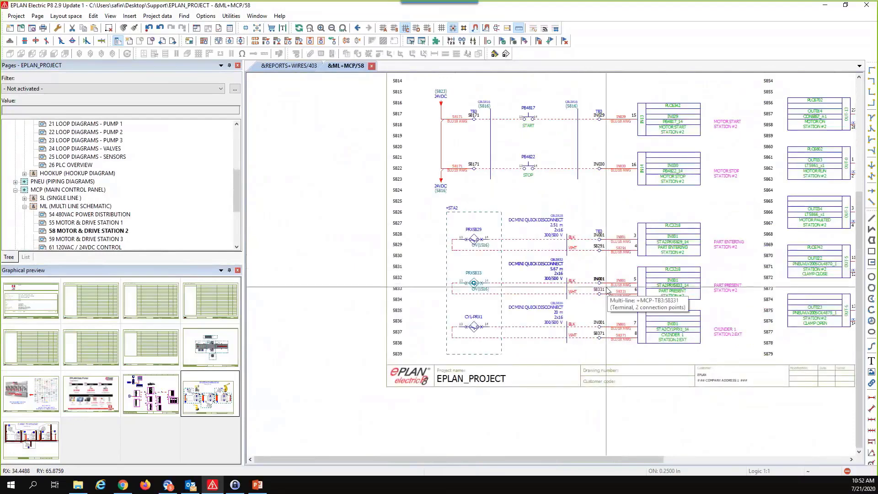
Step: Collapse the OV, PID, LOOP and ML groups and the MCP main control panel group in the project tree
scroll(41, 186, up, 4)
scroll(41, 185, up, 3)
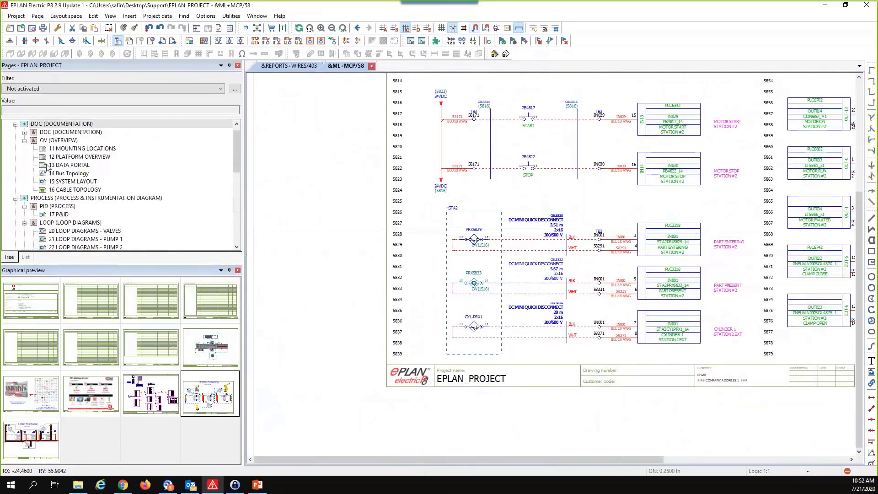
click(24, 149)
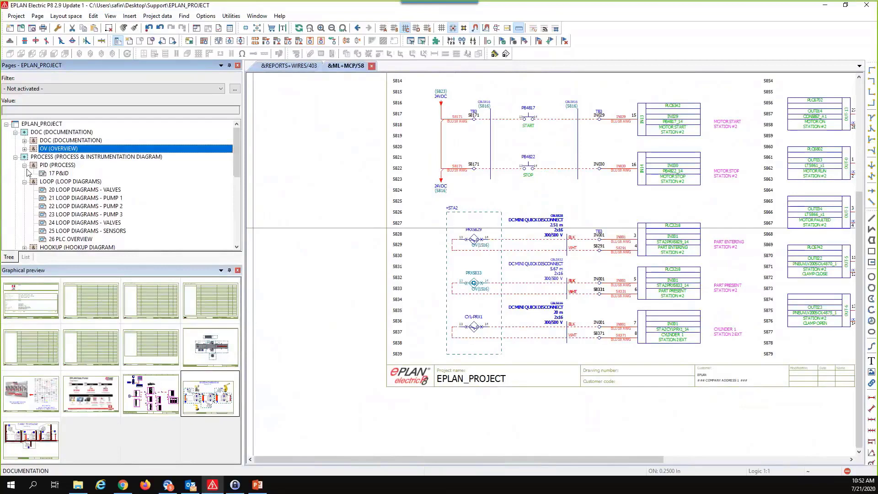
click(25, 165)
click(24, 174)
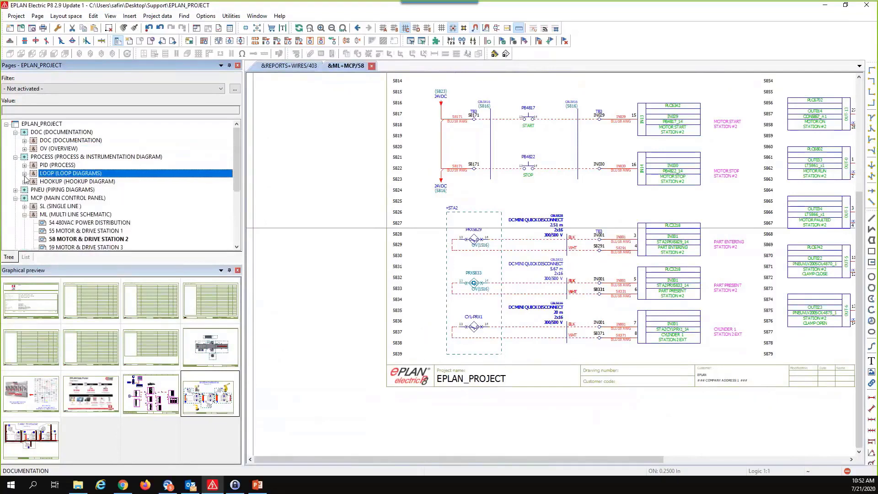
click(24, 215)
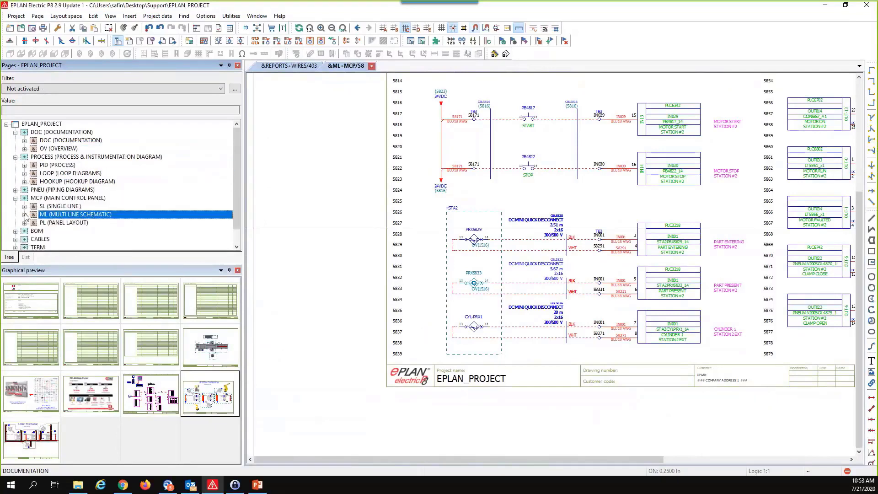
click(15, 198)
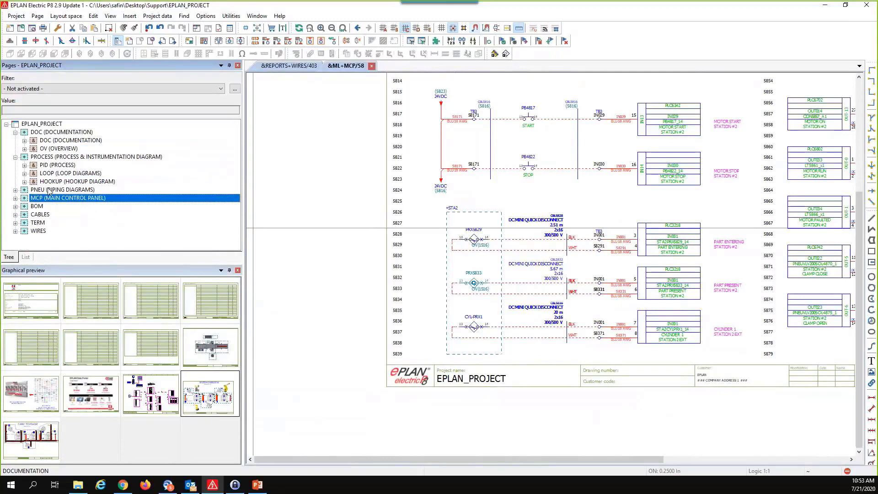
Step: Open the layout space navigator and preview the Hydraulic Flow system and Main Control Panel models
click(69, 17)
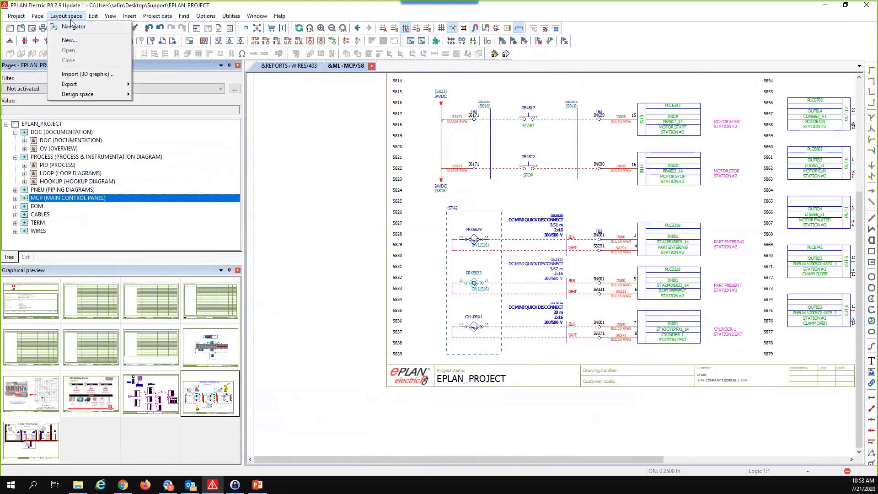
click(73, 26)
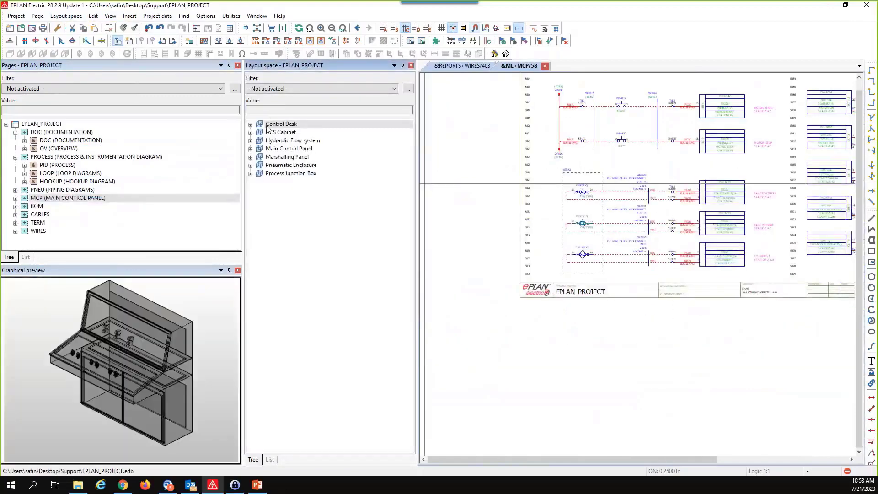
click(273, 140)
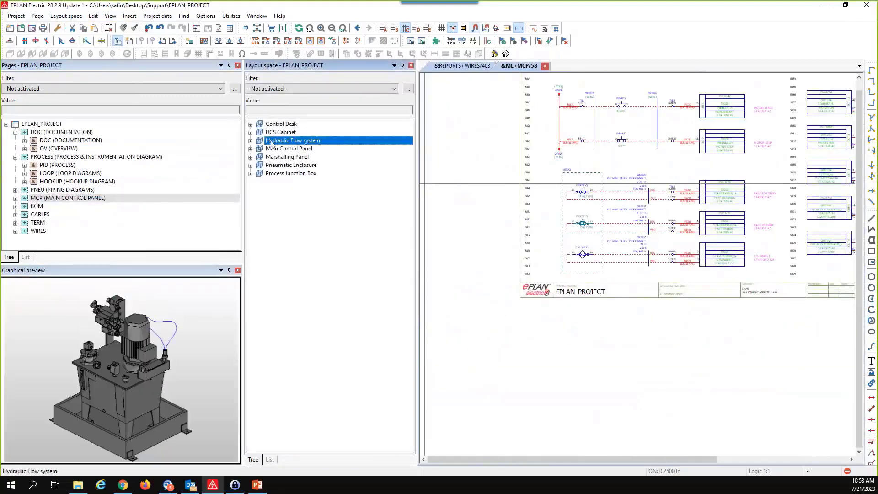
click(294, 149)
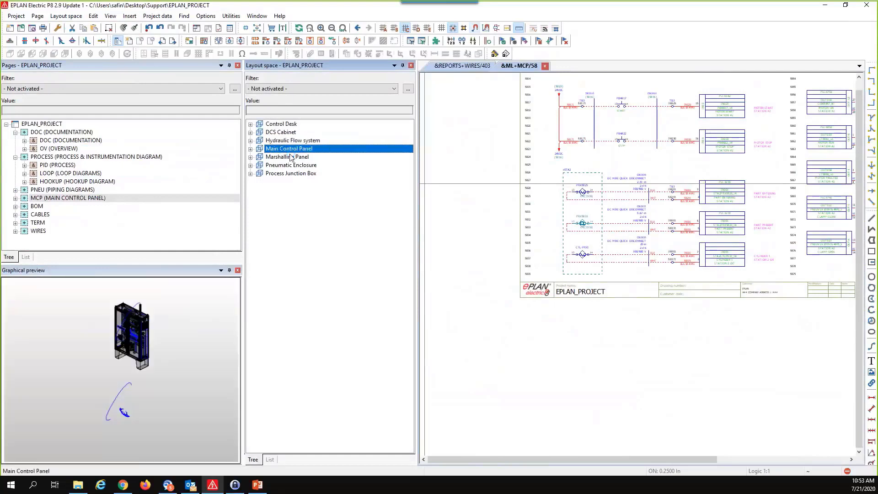
Step: Open the Main Control Panel layout space and turn the 3D enclosure to the front view
click(152, 353)
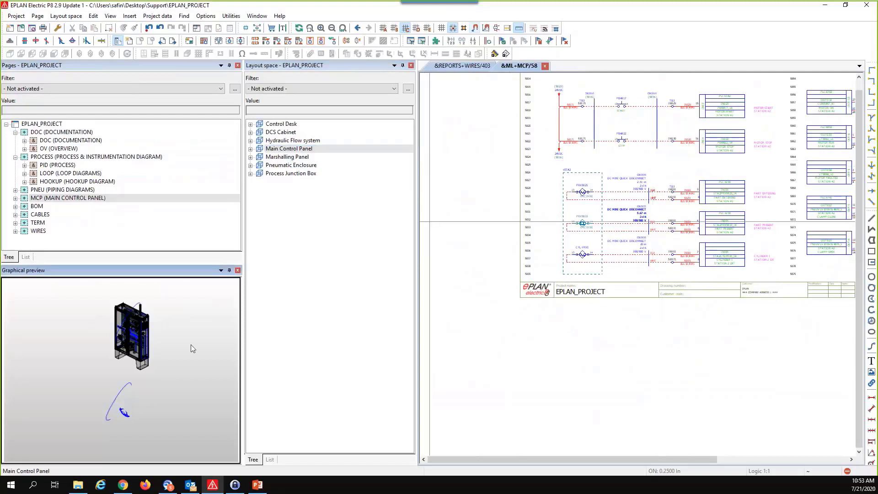
click(282, 149)
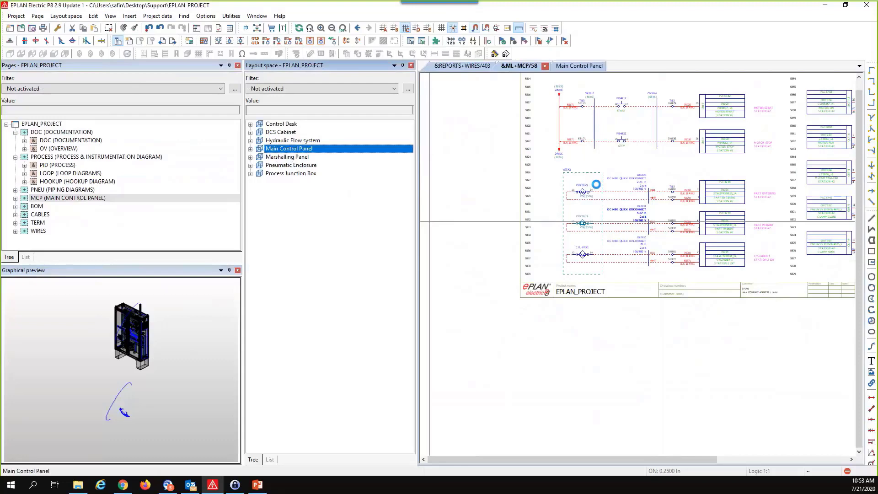
scroll(667, 251, up, 5)
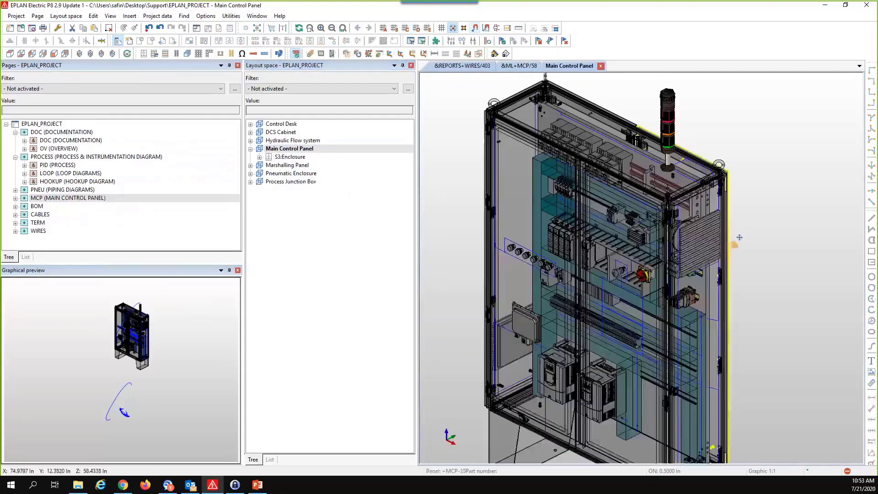
scroll(739, 209, down, 1)
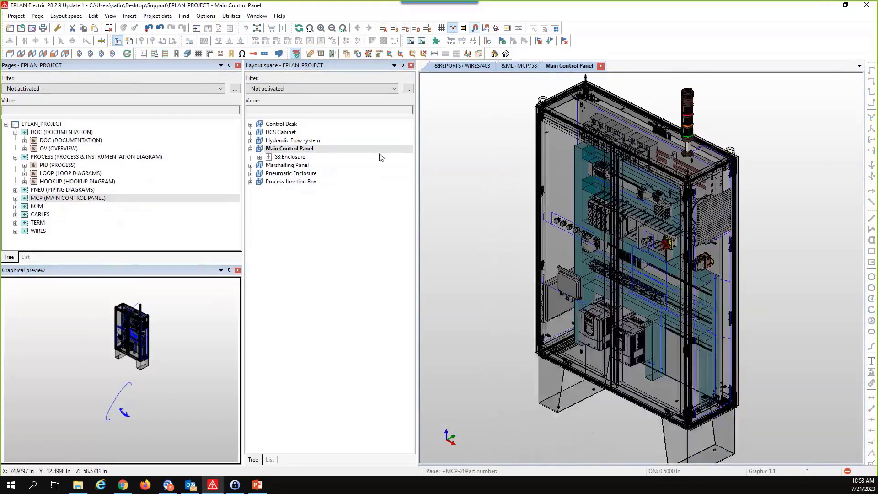
click(127, 53)
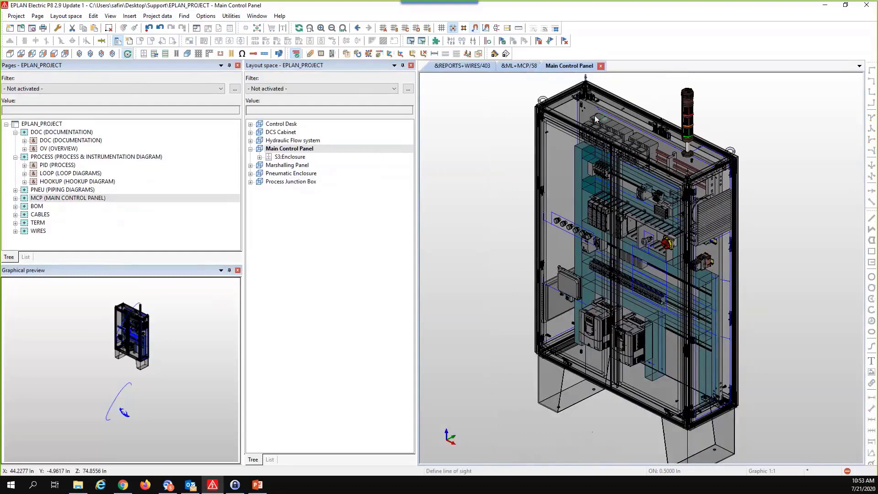
drag(596, 119, 584, 92)
click(54, 53)
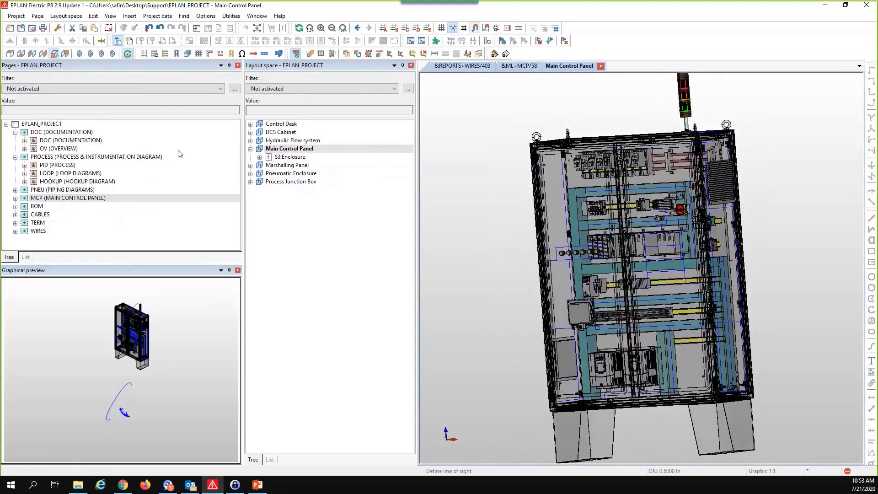
Step: Show only the mounting panels of S3:Enclosure and inspect the mounted components
right_click(287, 158)
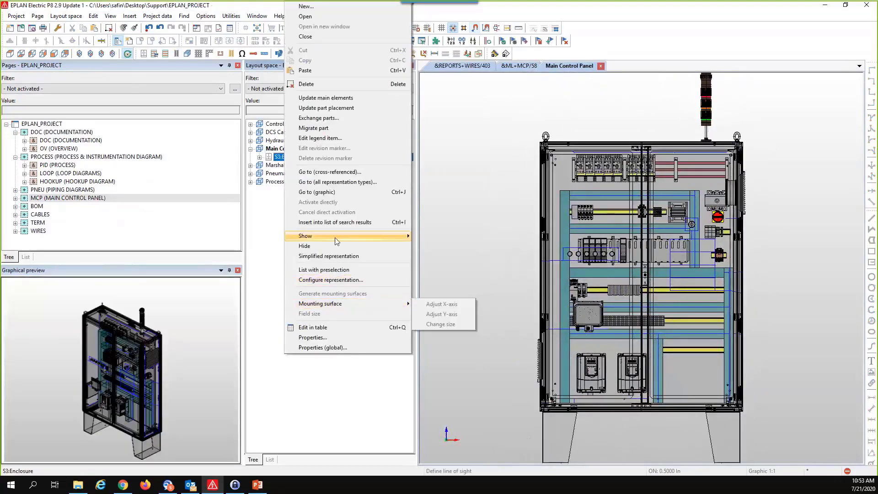
mouse_move(332, 236)
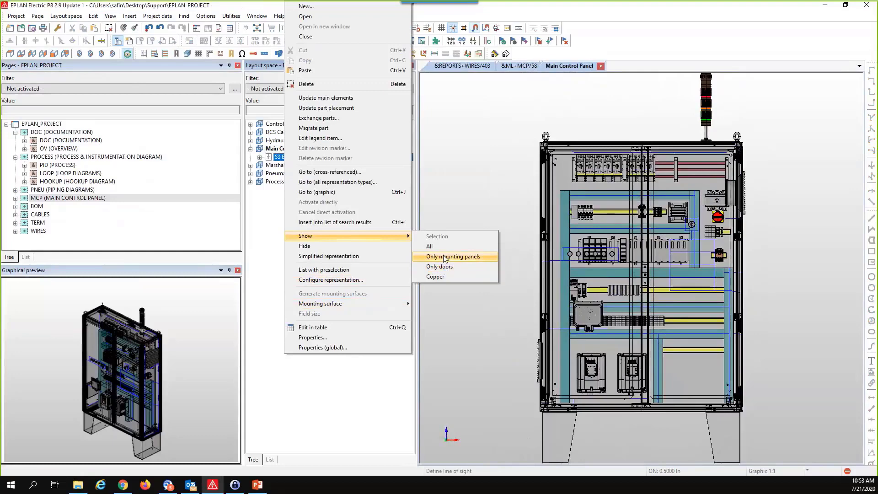
click(448, 257)
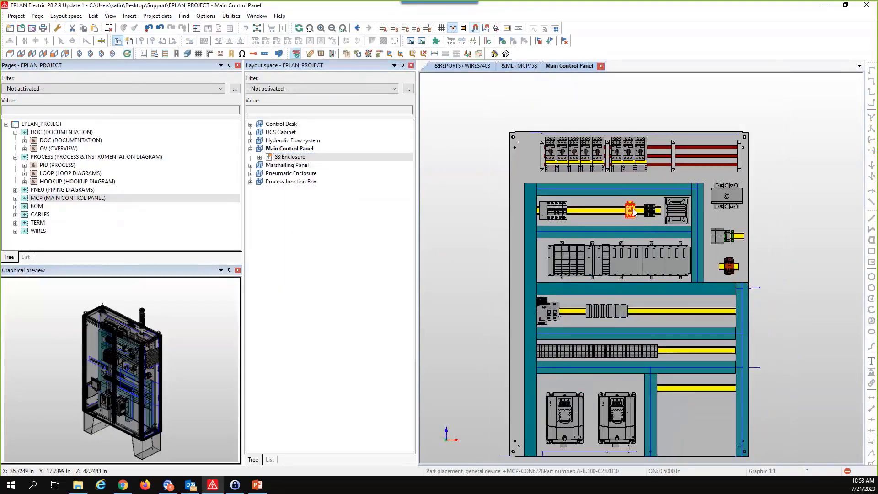
scroll(633, 211, up, 2)
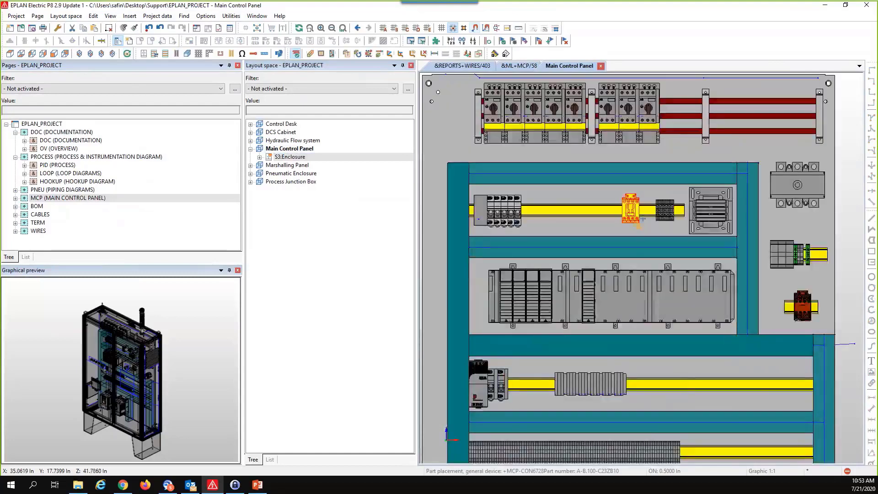
Step: Jump from motor overload switch MOL5422 to its symbol on schematic page 54, and return to the full 3D view of the Main Control Panel
scroll(642, 220, down, 1)
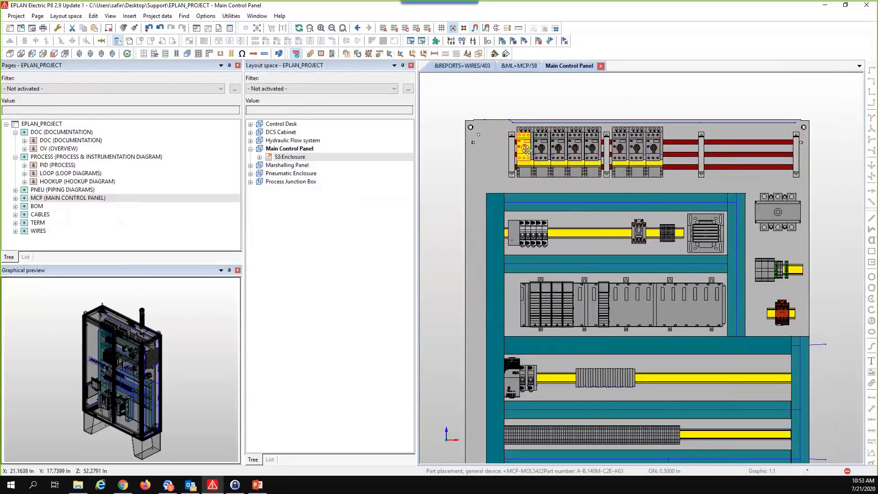
key(f)
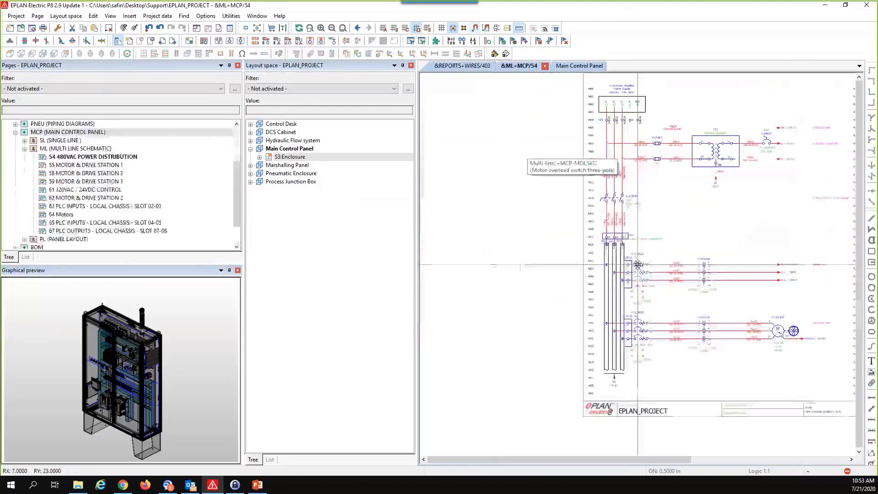
scroll(637, 264, up, 3)
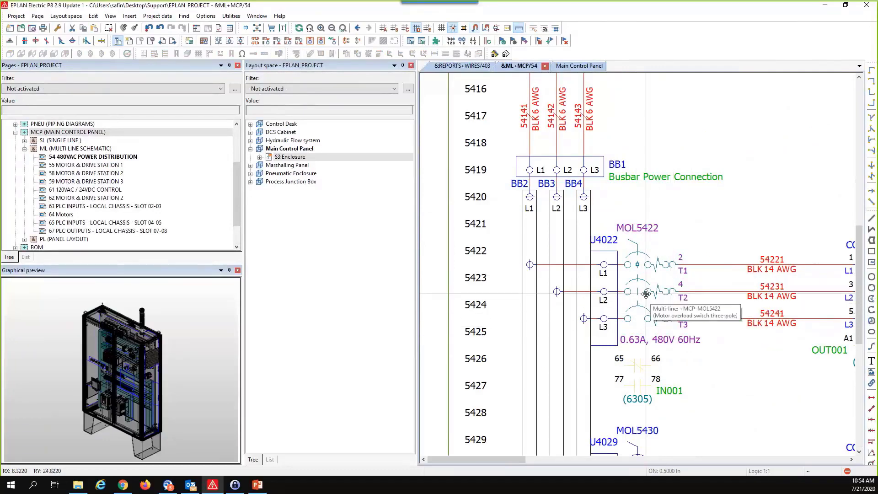
click(578, 66)
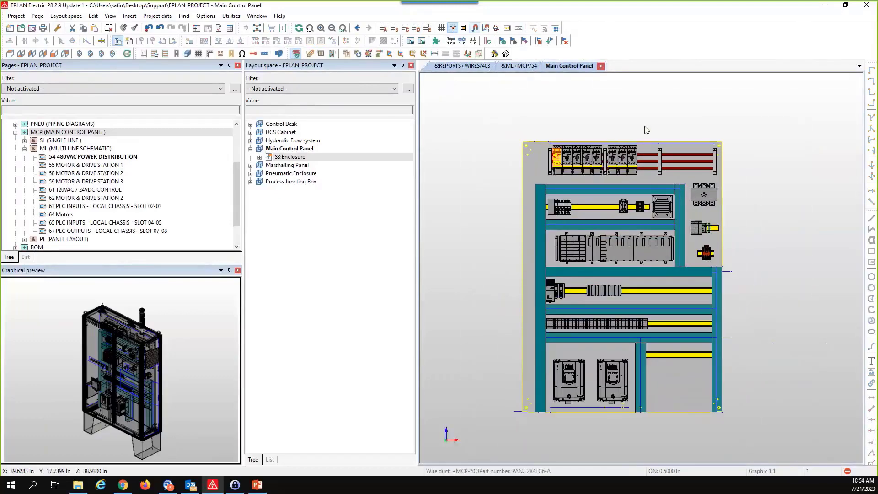
double_click(272, 148)
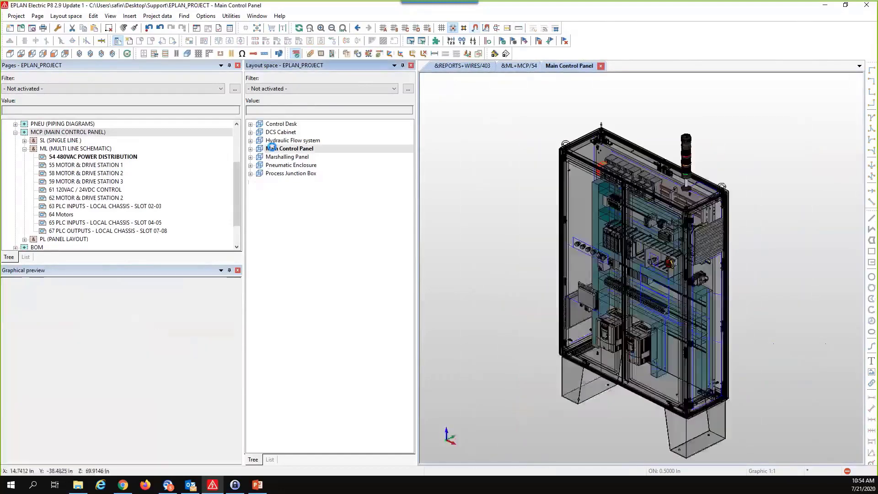
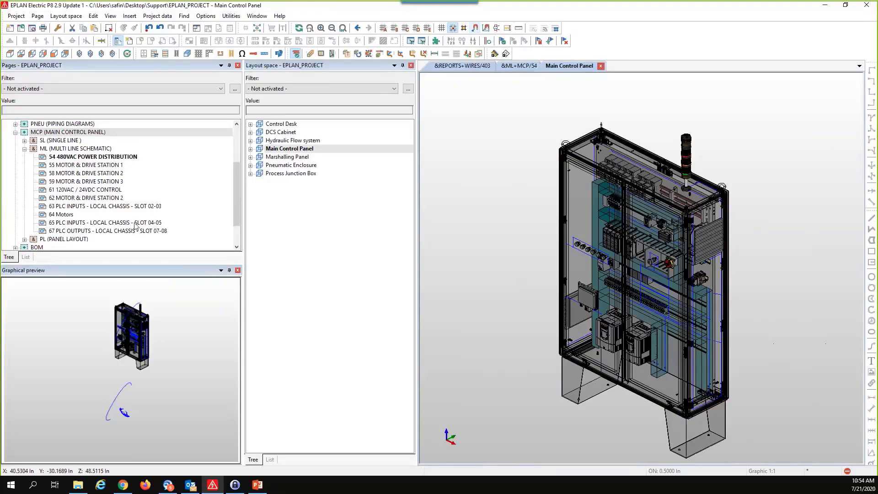
Step: Collapse the ML multi line schematic group and show the page previews of the PL panel layout group
click(24, 148)
click(67, 198)
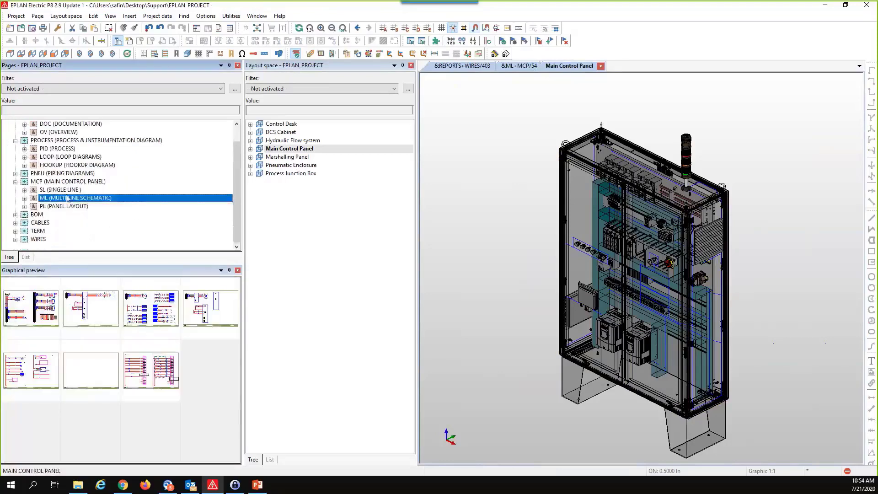
scroll(34, 192, up, 1)
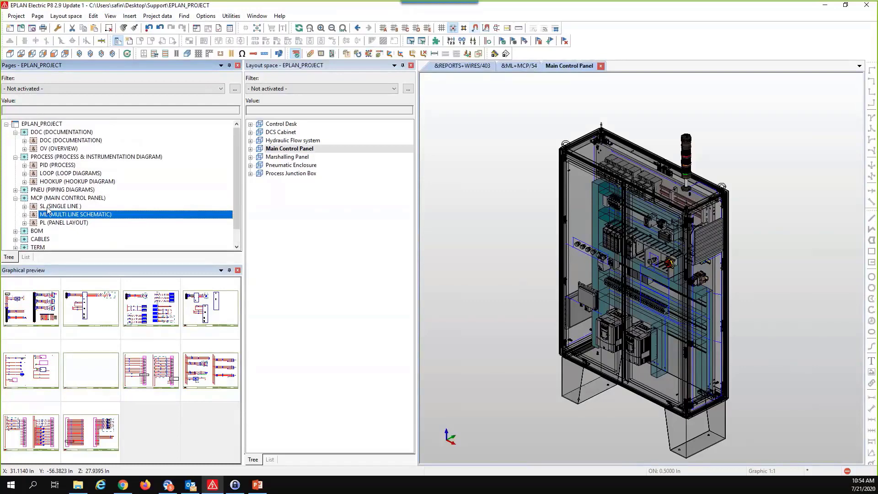
click(45, 222)
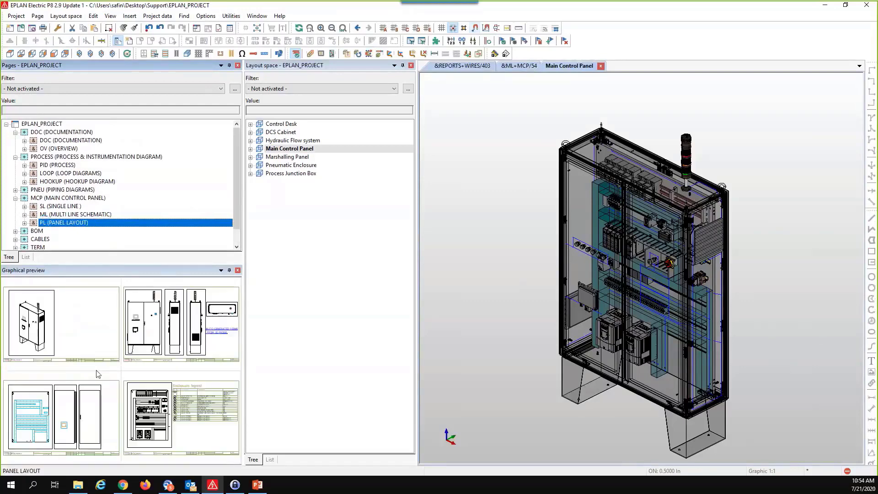
Step: Open panel layout pages 71 and 72 from the previews and view the enclosure's external views
double_click(82, 324)
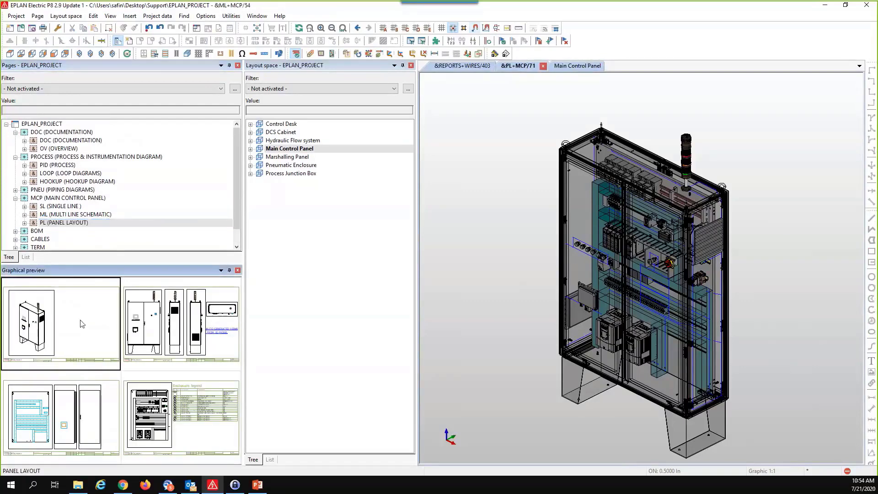
scroll(560, 213, down, 10)
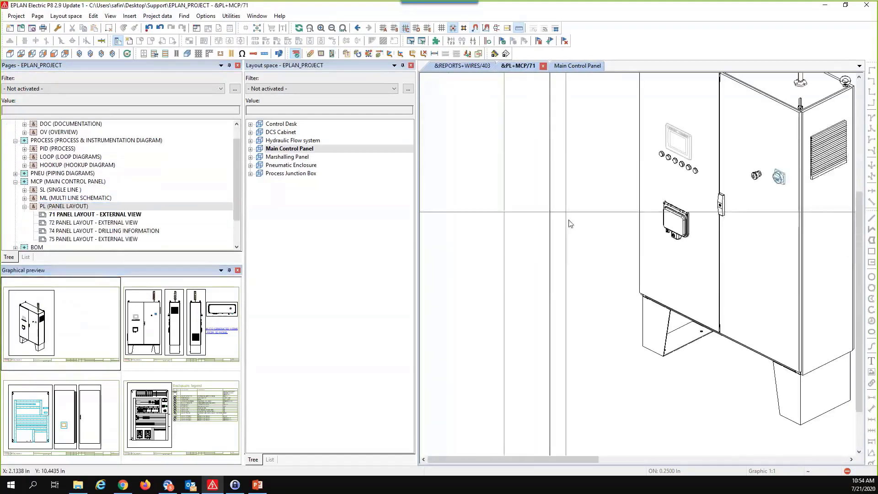
click(151, 329)
double_click(152, 330)
scroll(702, 238, down, 4)
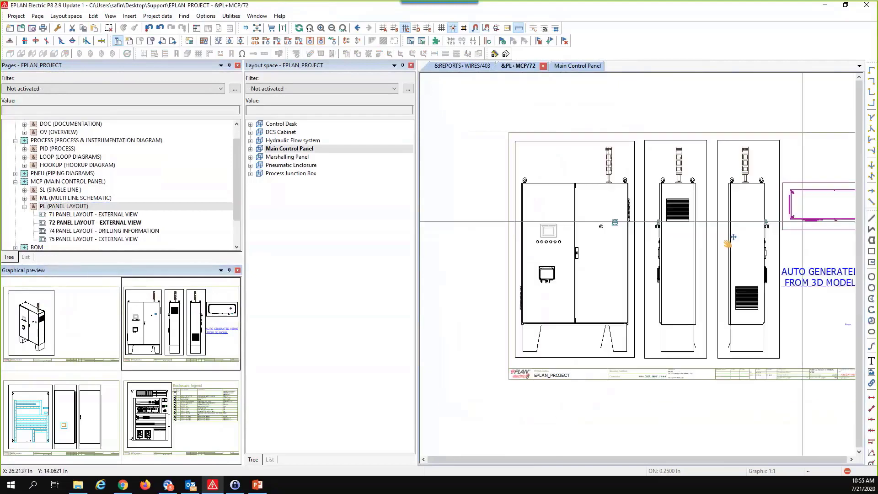
Step: Open panel layout page 74 with the drilling information and examine the mounting panel and door drilling views
double_click(94, 419)
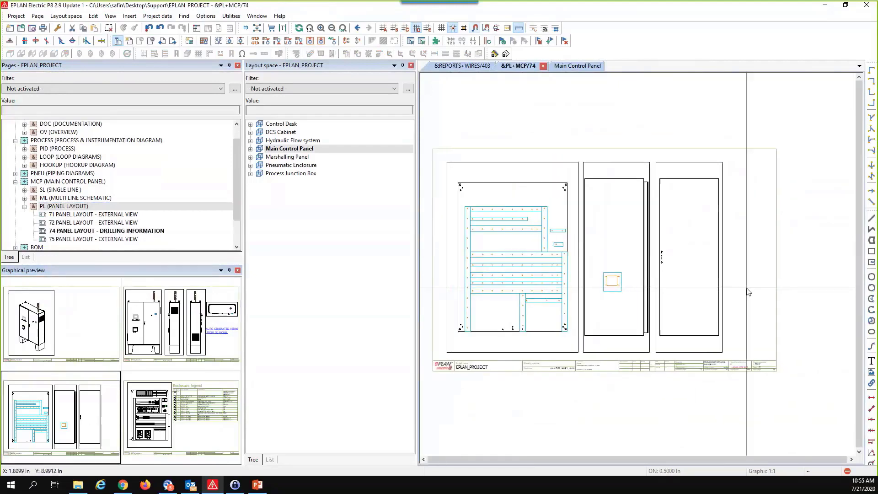
scroll(516, 290, up, 1)
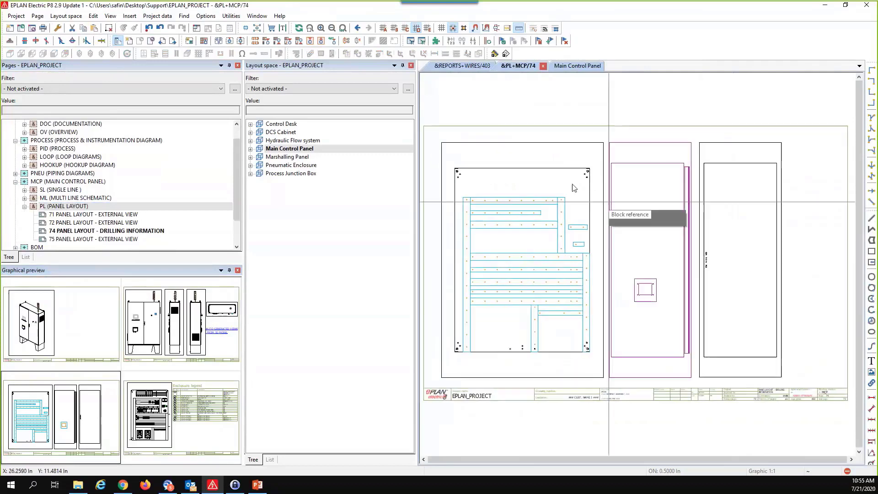
click(516, 290)
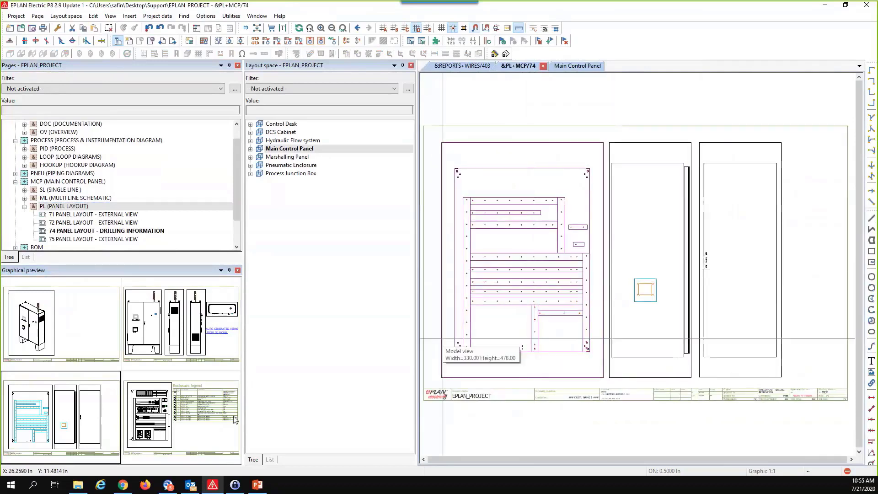
Step: Open panel layout page 75 and examine the mounting panel view with its enclosure legend
click(199, 415)
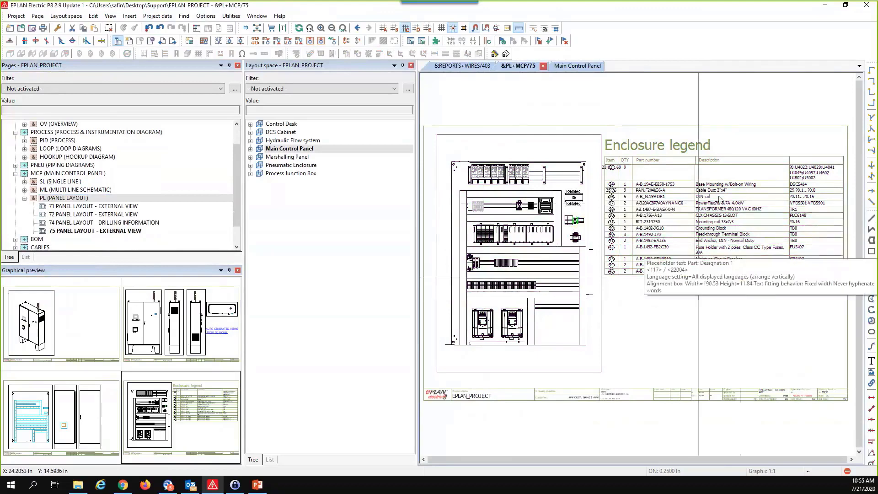
scroll(737, 327, down, 1)
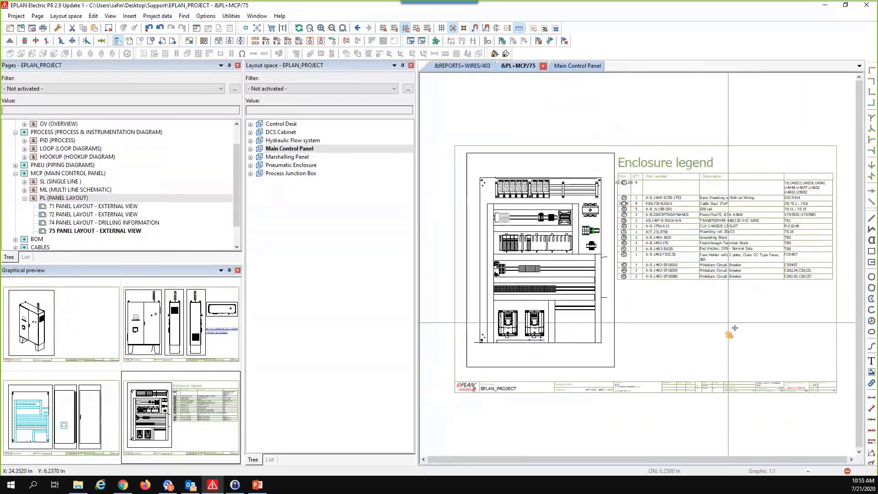
middle_drag(729, 331, 714, 330)
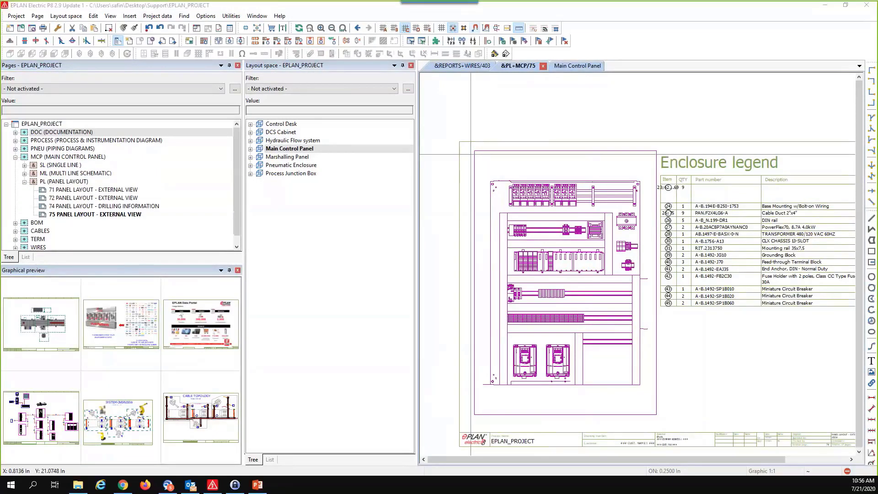
Step: Open the About EPLAN product information, check the version, and close it
click(279, 15)
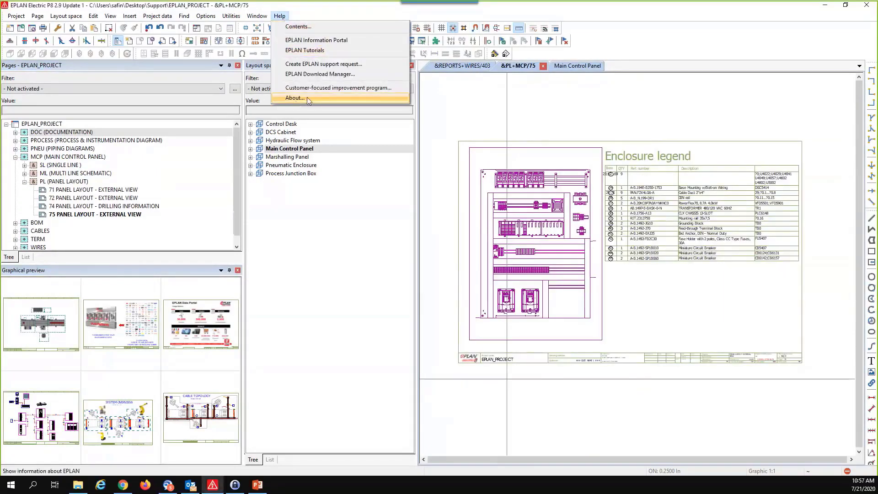
click(295, 98)
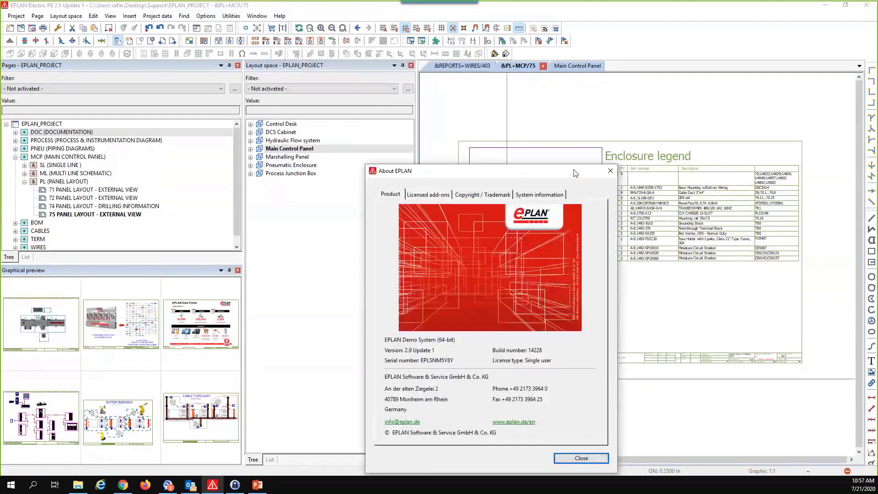
key(Escape)
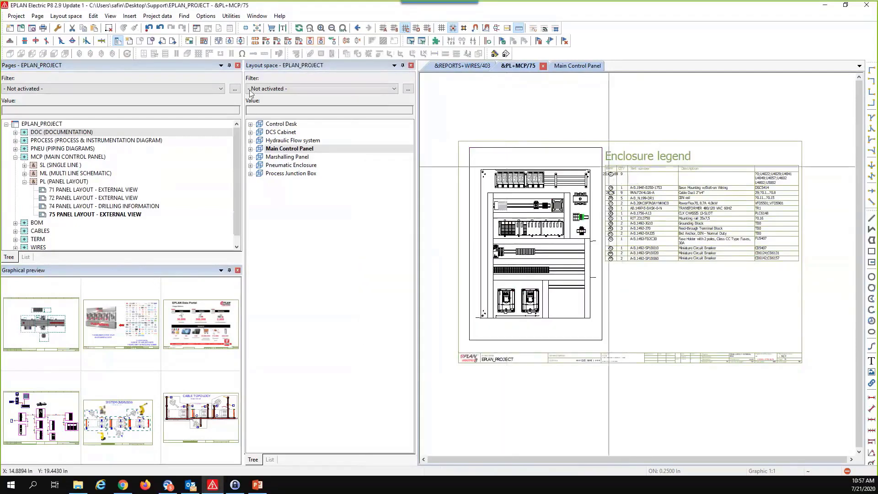
click(279, 16)
click(292, 23)
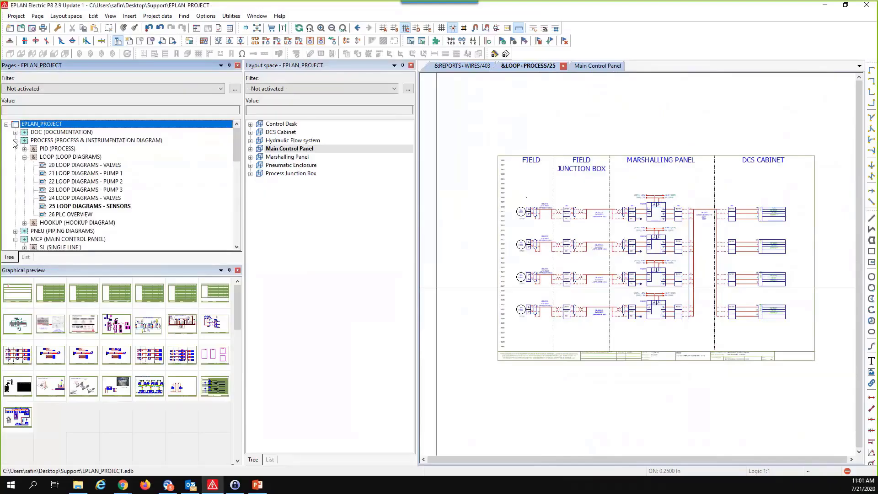
Step: Collapse the MCP and CABLES structures in the page tree and select EPLAN_PROJECT
click(17, 157)
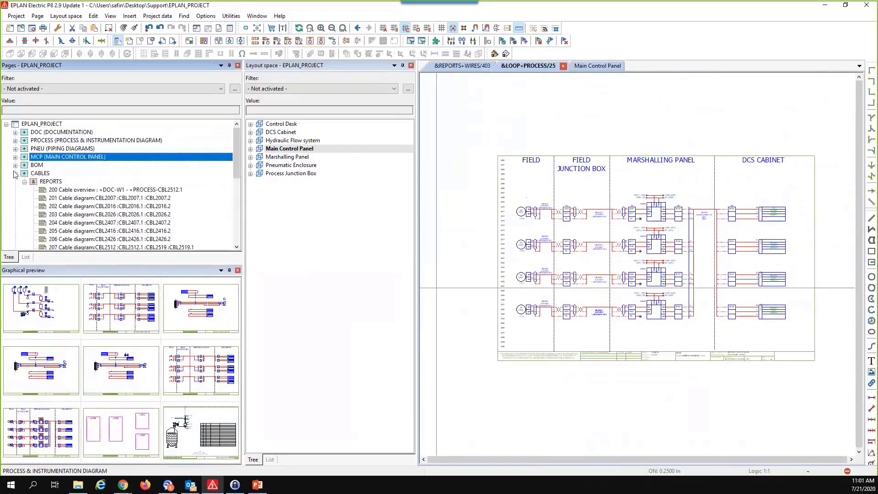
click(15, 174)
click(33, 124)
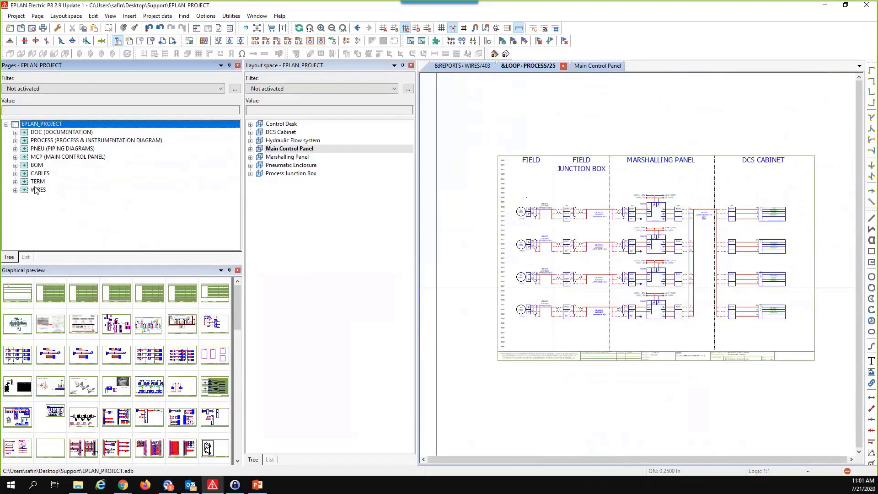
Step: Close the Layout space navigator, loop diagram page 25 and the Main Control Panel 3D view, leaving the wire list page 403
click(411, 66)
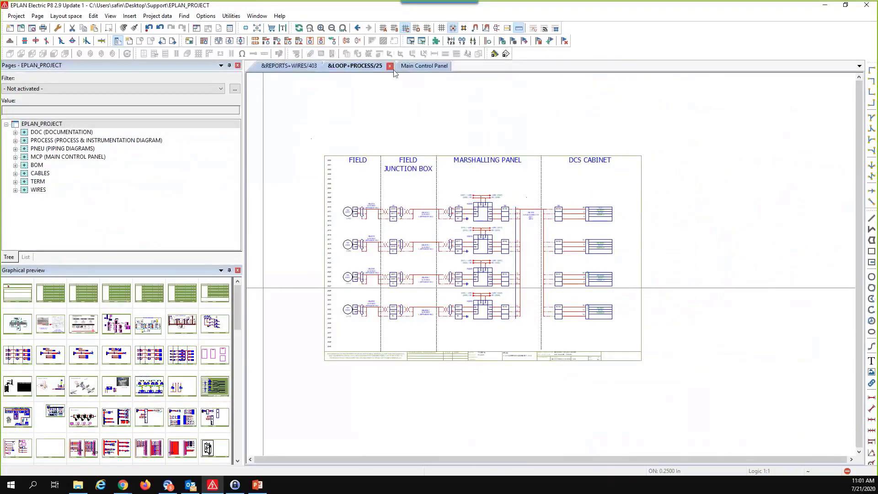
click(390, 66)
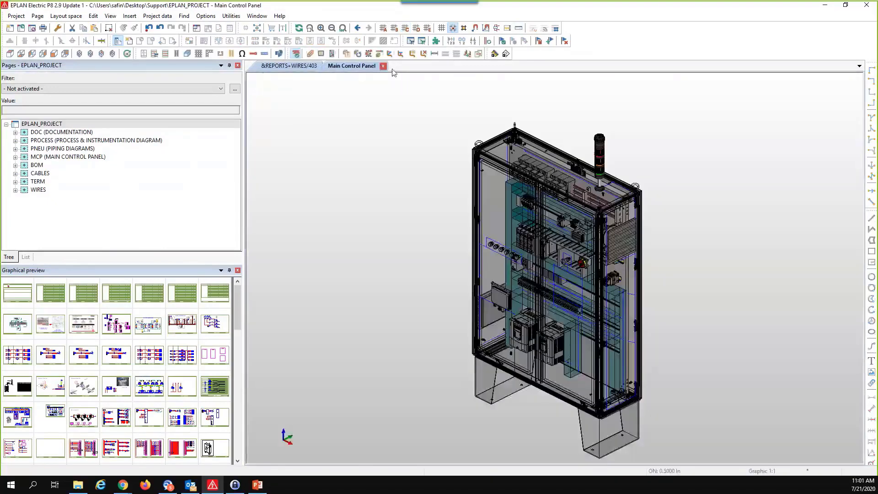
click(384, 68)
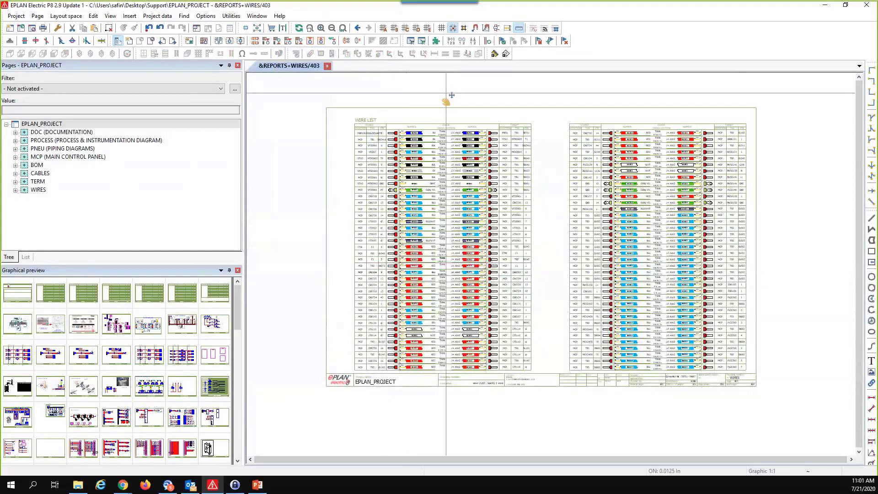
middle_drag(417, 87, 412, 90)
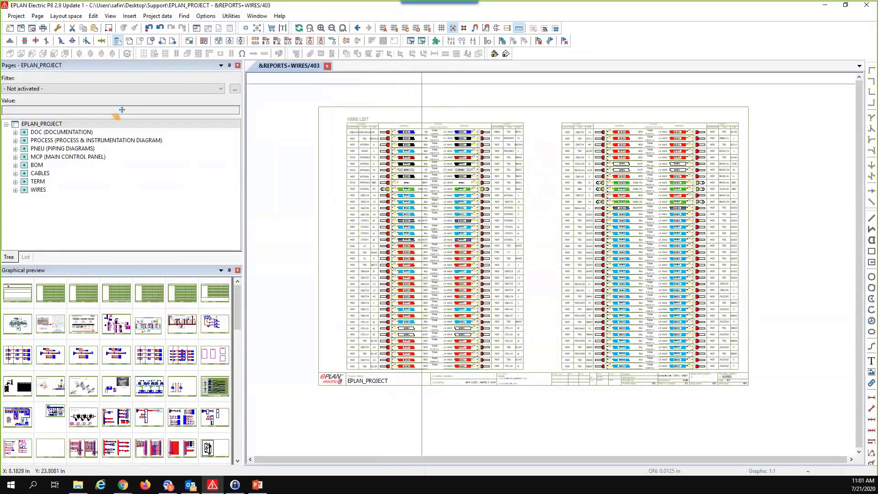
Step: Export the manufacturing data of EPLAN_PROJECT with the BOM settings to BOM.xls, using the Export and start application output type
click(69, 125)
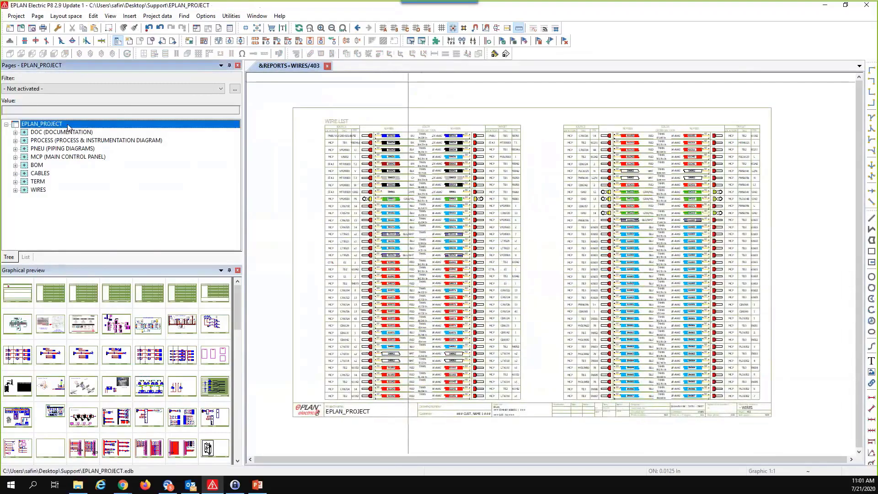
click(238, 18)
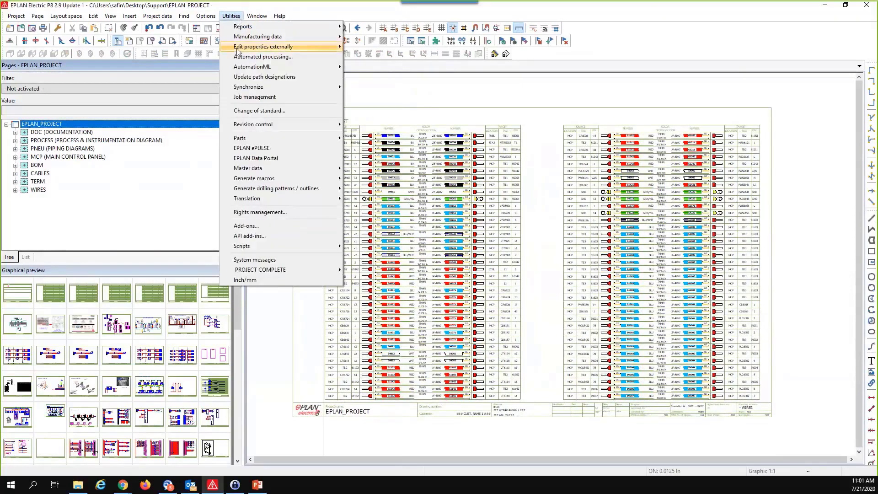
mouse_move(240, 48)
mouse_move(257, 36)
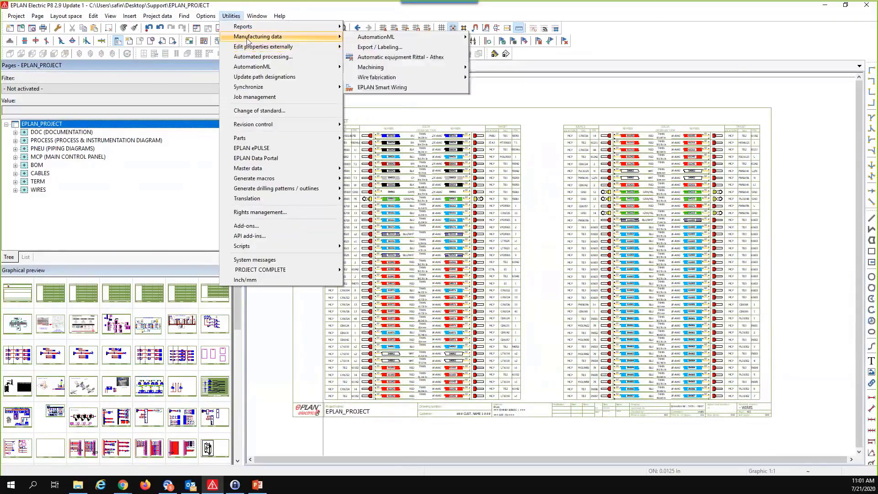
click(391, 47)
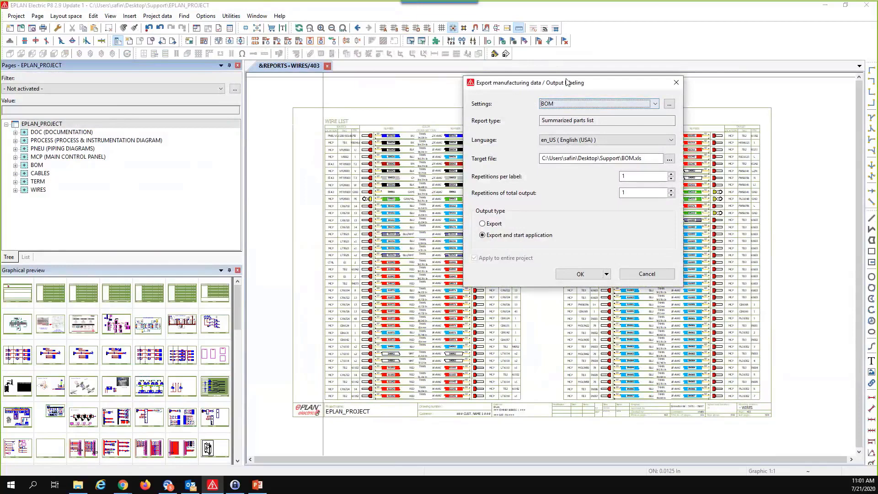
click(566, 105)
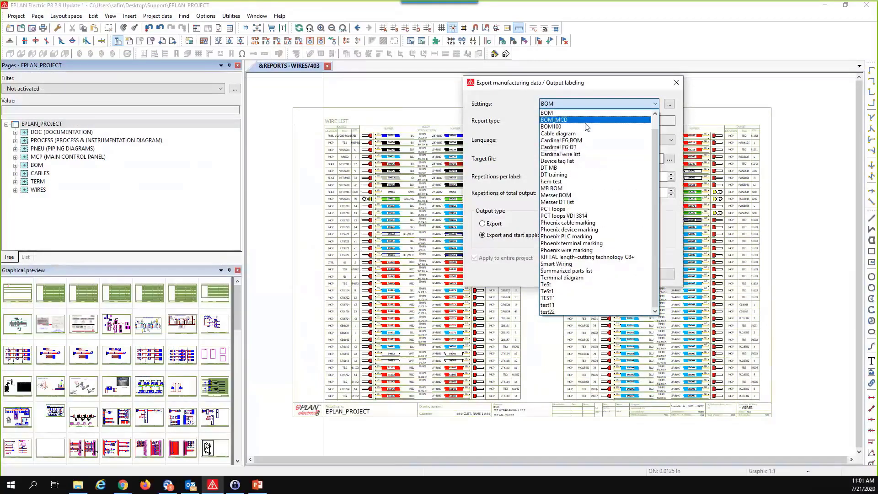
click(576, 105)
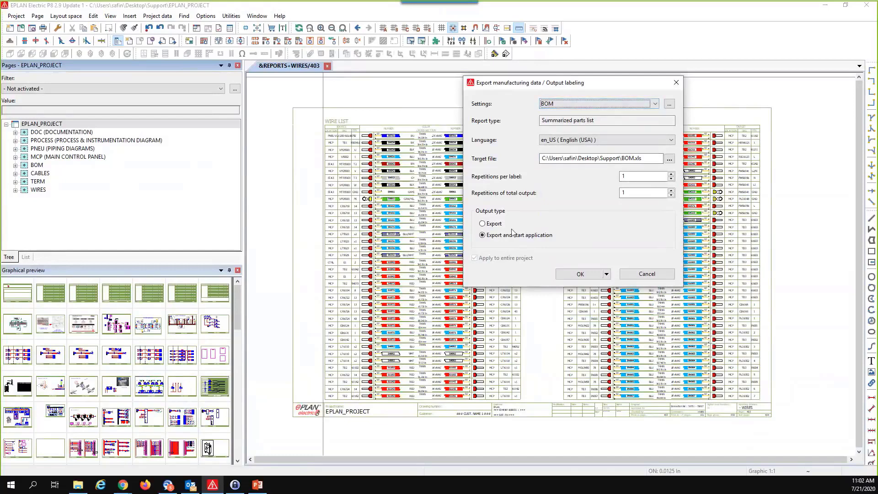
click(578, 277)
click(580, 189)
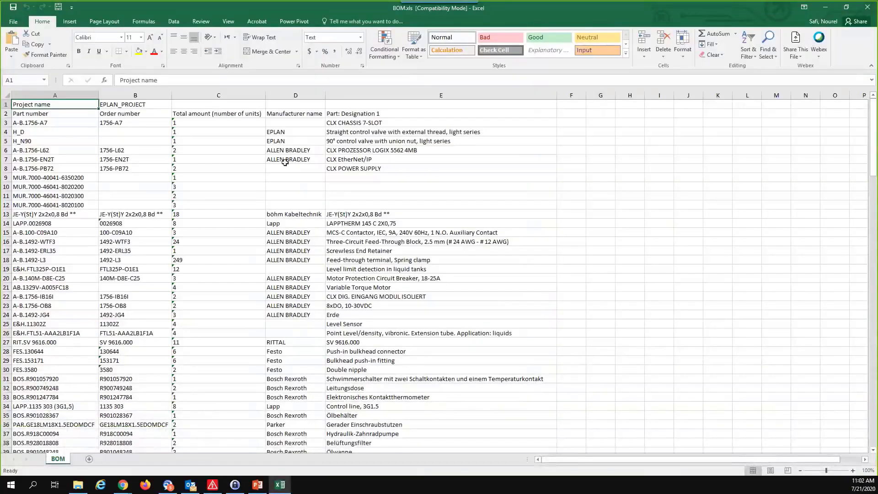
Step: Examine the exported BOM's column headings from part number and order number to total amount, manufacturer name and part designation
click(72, 113)
click(124, 111)
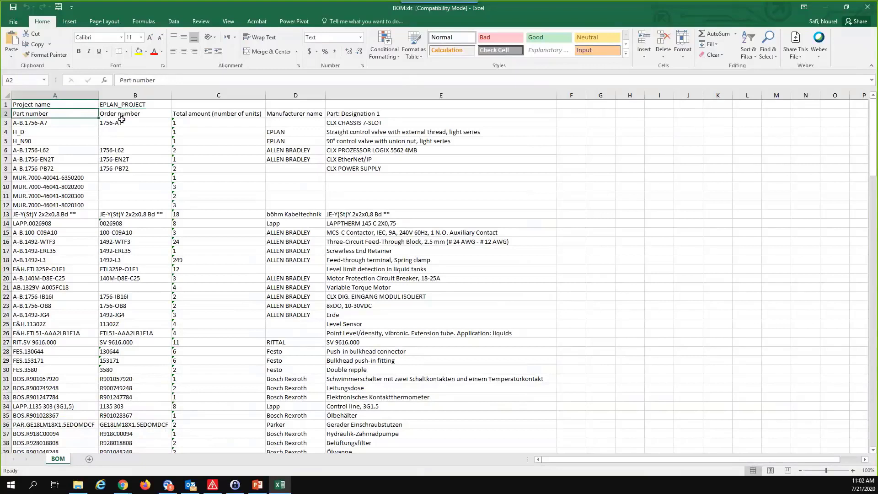
click(240, 112)
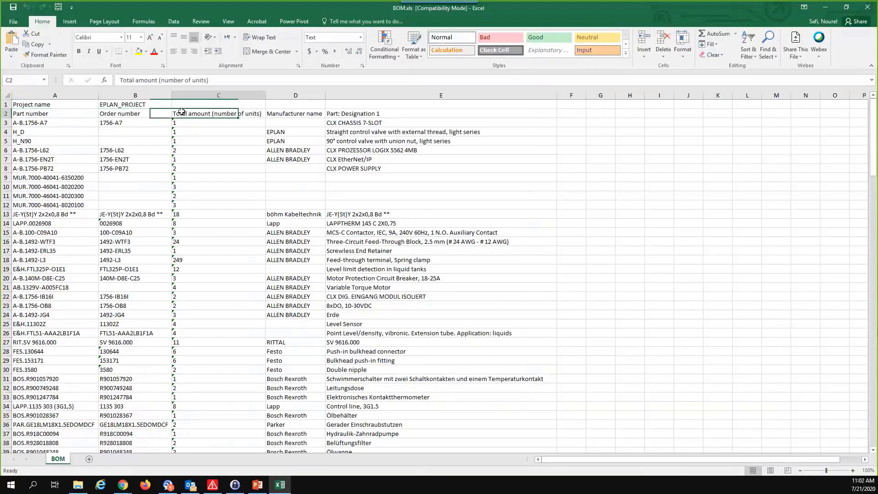
click(292, 113)
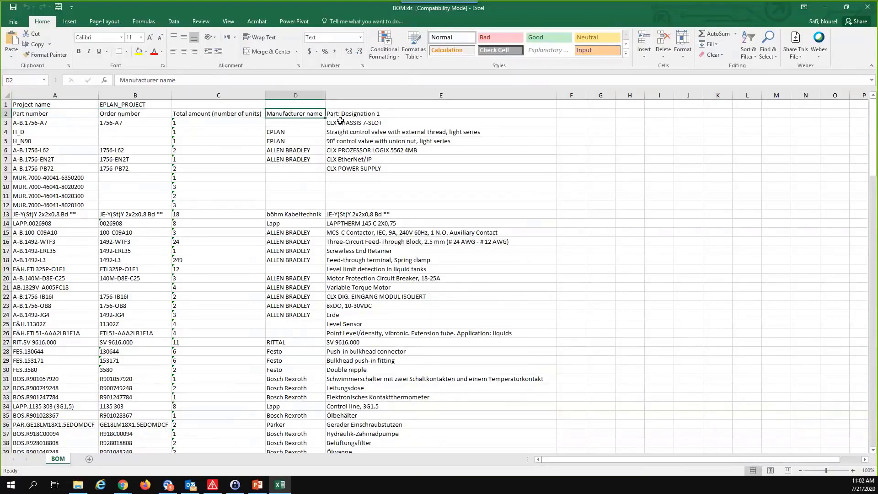
click(355, 115)
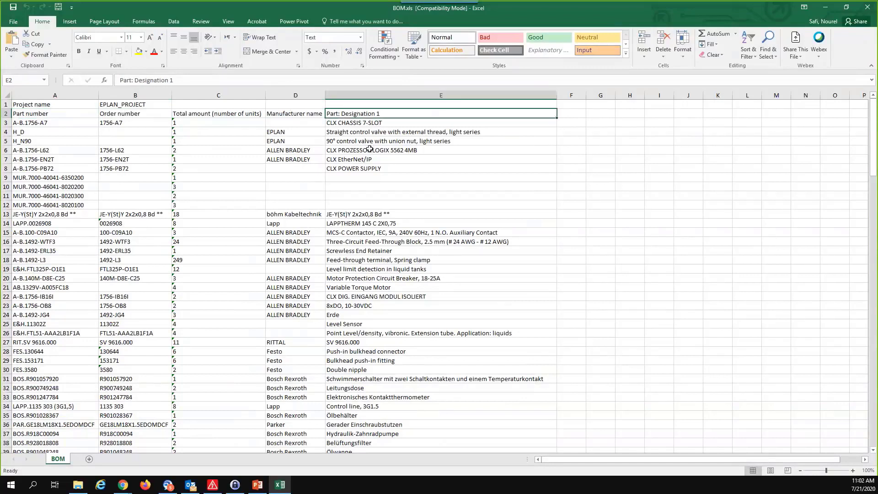
Step: Examine the part number, order number and total amount entries in the exported BOM, and close the workbook
drag(29, 126, 46, 439)
drag(132, 150, 141, 397)
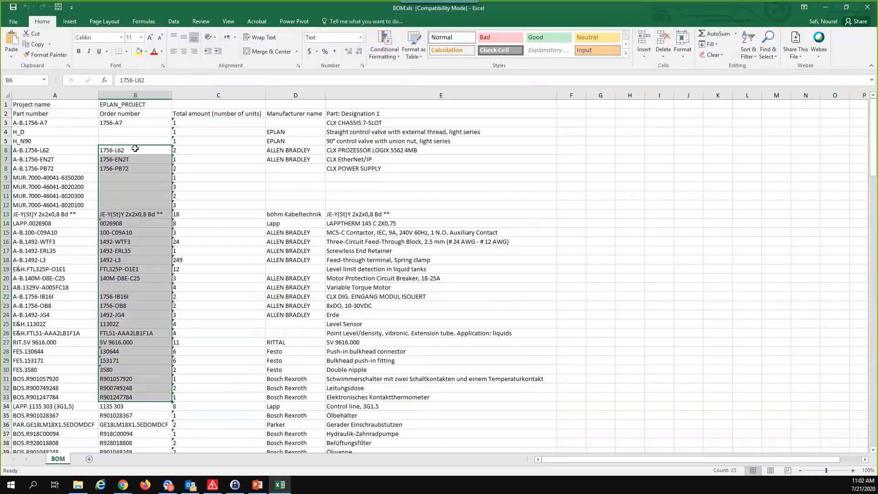
click(196, 149)
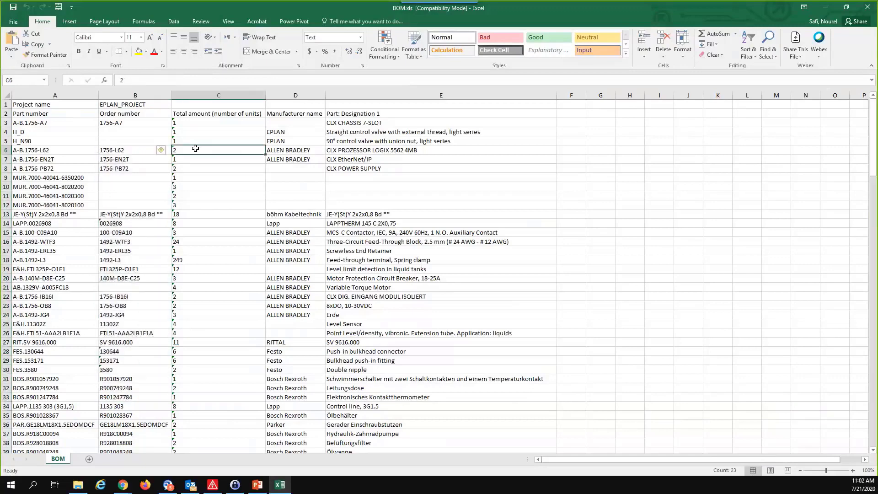
drag(195, 148, 207, 369)
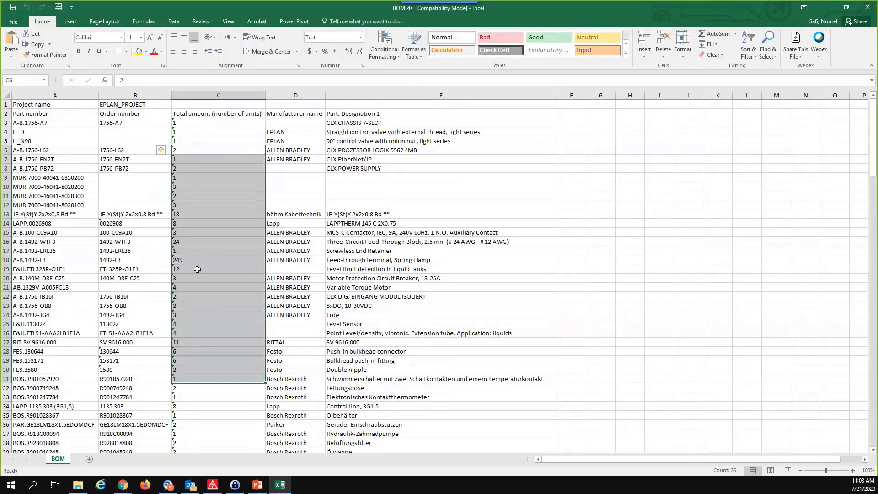
click(871, 8)
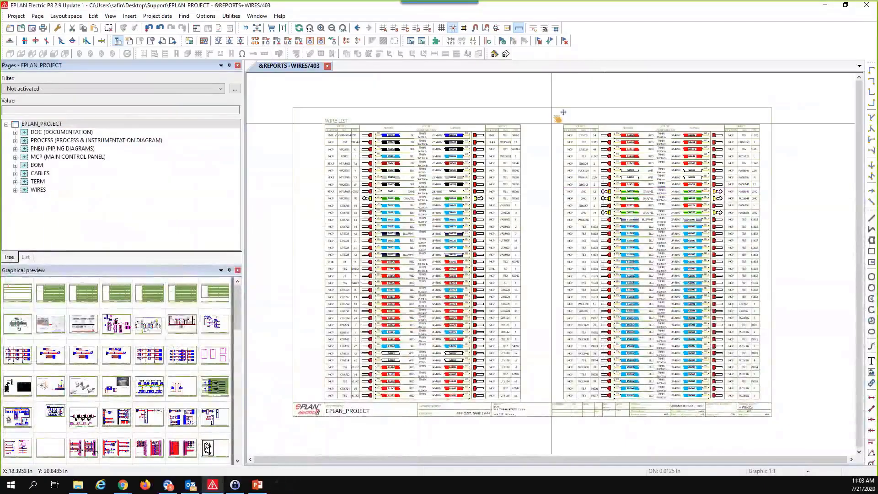
scroll(558, 110, down, 1)
scroll(558, 103, up, 1)
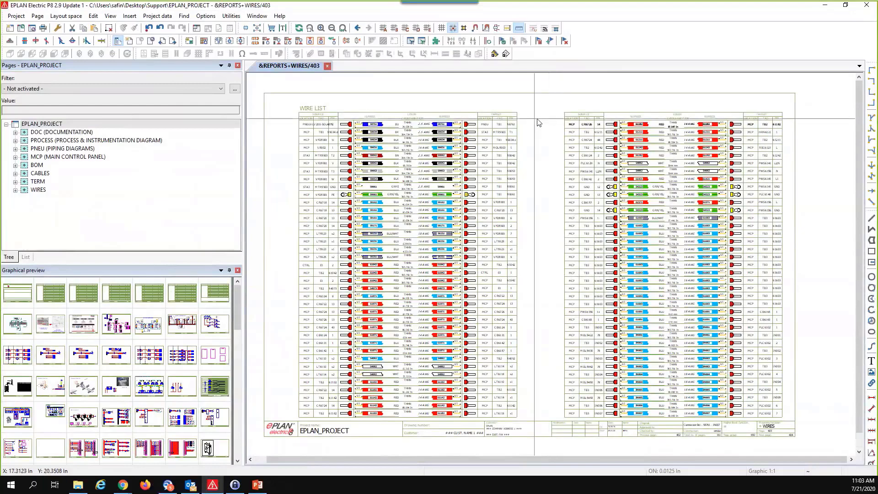
scroll(539, 122, up, 1)
scroll(526, 124, down, 2)
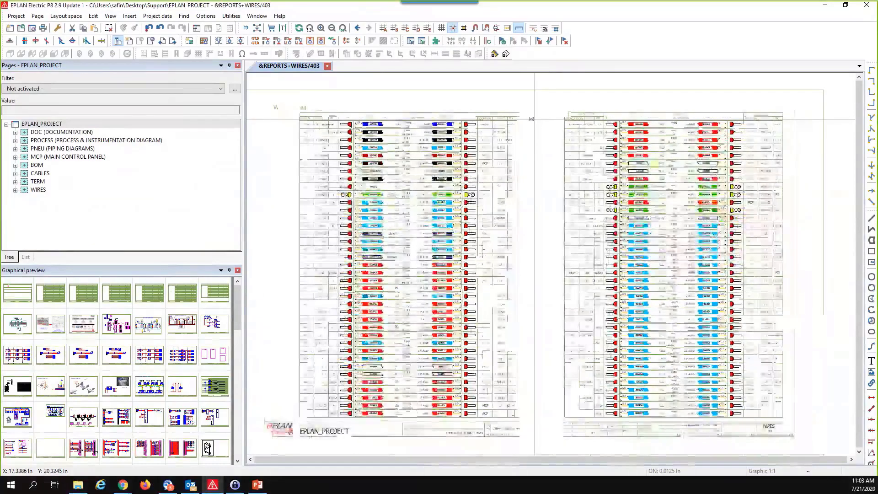
Step: Open the EPLAN Data Portal beside the wire list page
click(231, 16)
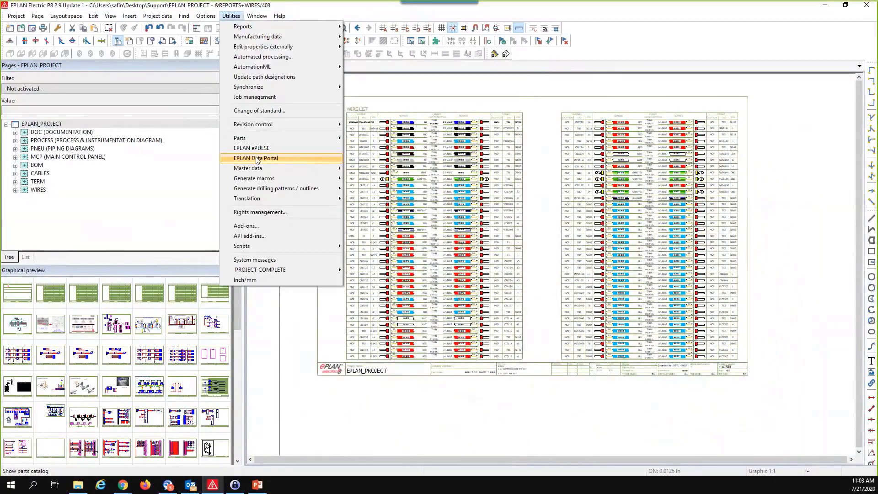
click(297, 163)
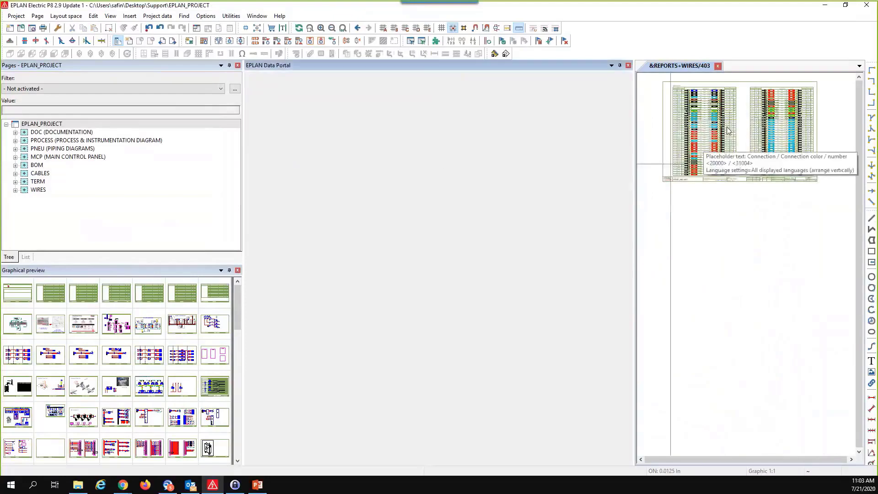
scroll(725, 127, up, 1)
mouse_move(754, 249)
middle_down()
mouse_move(754, 345)
mouse_move(769, 333)
middle_up()
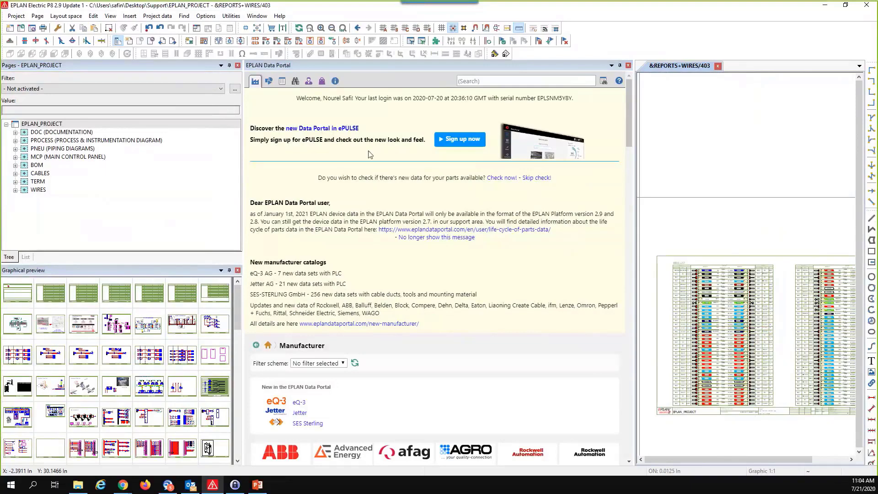
Step: Browse the Data Portal's manufacturers, open the Allen-Bradley (NFPA Data) catalog and look through its product groups
click(514, 81)
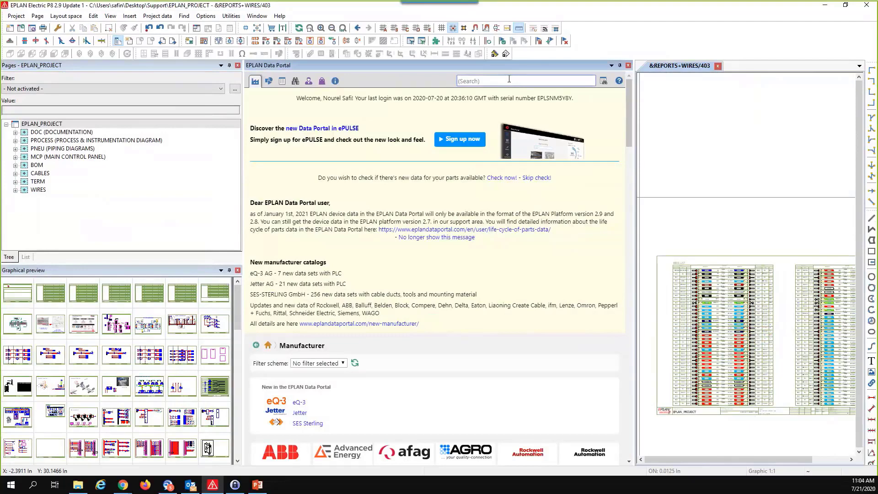
scroll(356, 165, down, 5)
scroll(356, 165, down, 1)
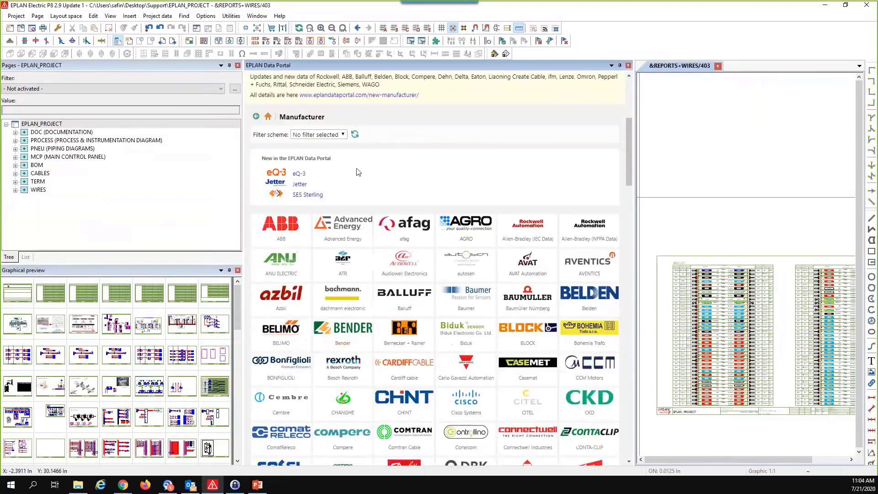
scroll(359, 176, down, 1)
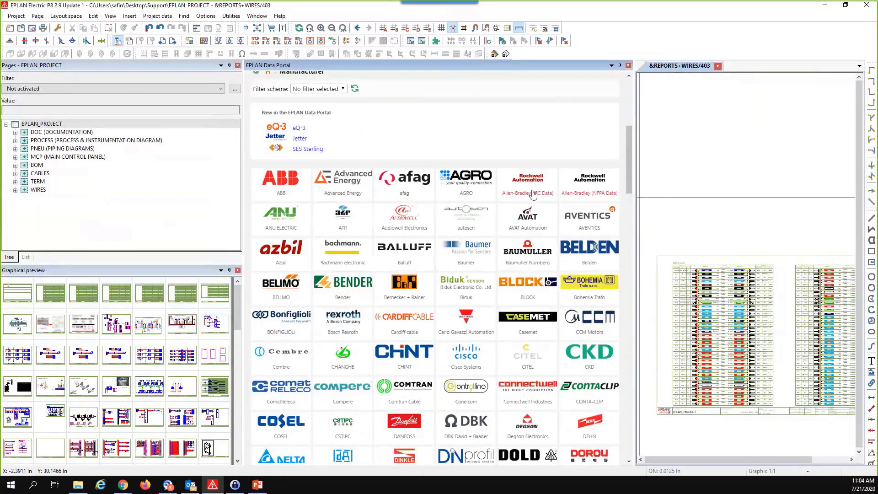
click(561, 185)
scroll(436, 213, down, 3)
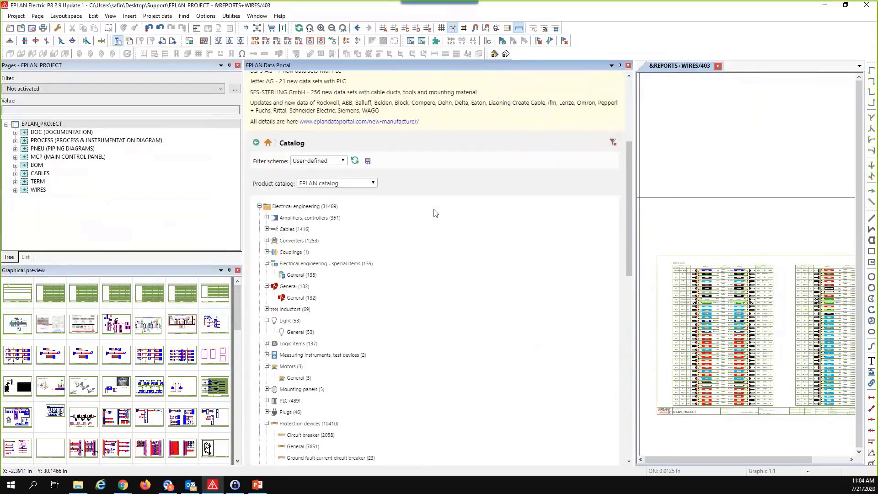
scroll(440, 213, down, 3)
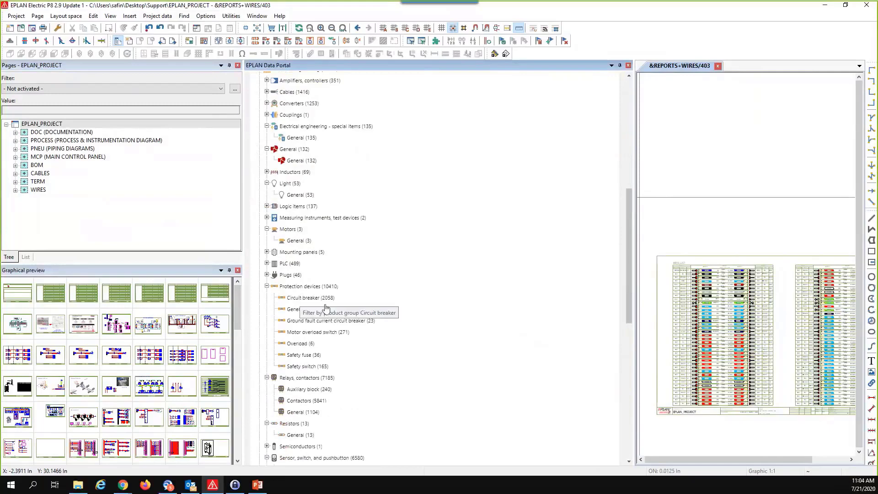
Step: List the circuit breakers under Protection devices, open part A-B_N.140G-G2C3-C15 and examine its data and preview images
click(302, 299)
scroll(379, 325, down, 3)
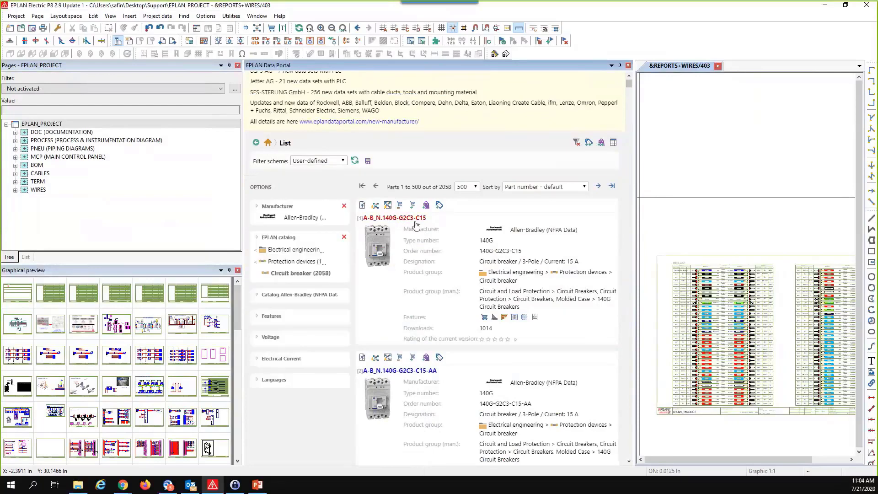
click(398, 218)
scroll(432, 251, down, 5)
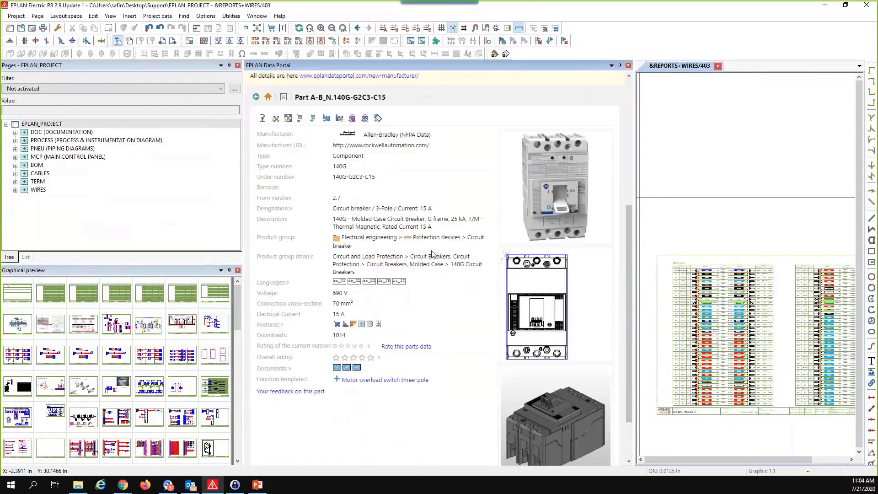
scroll(432, 251, up, 1)
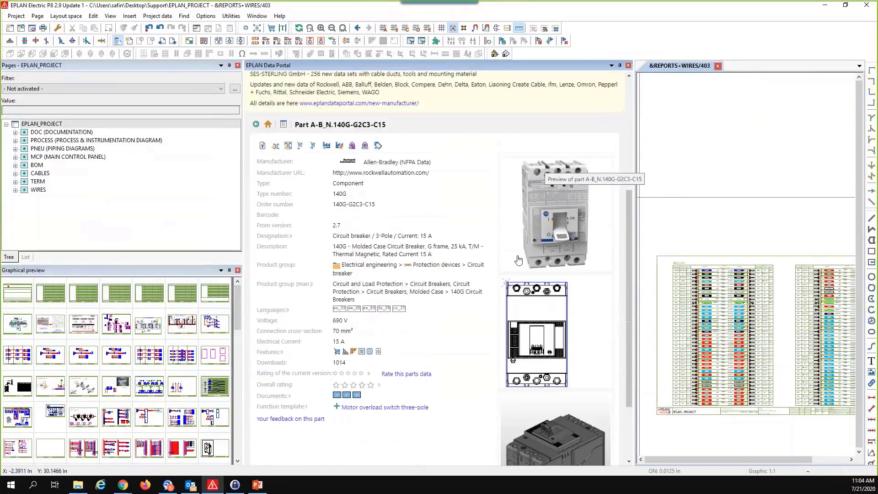
Step: Download part A-B_N.140G-G2C3-C15 and import it, updating existing parts data and adding new data with EPLAN default value field protection
scroll(526, 320, down, 1)
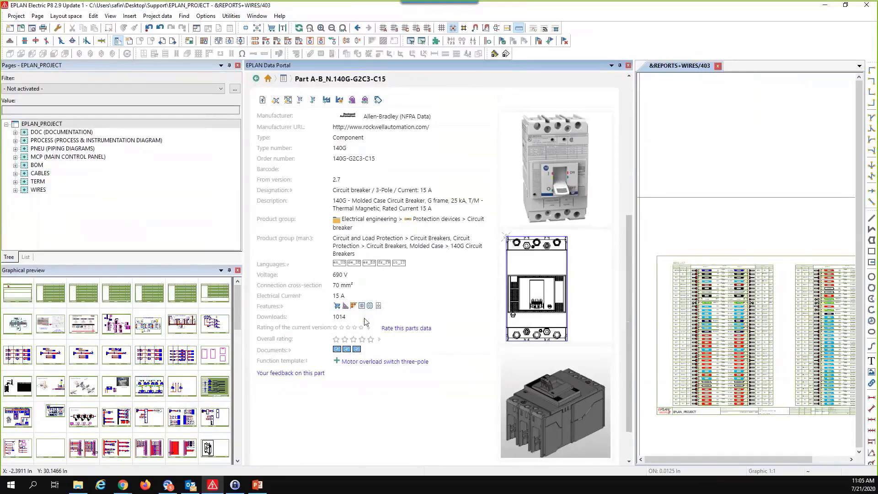
scroll(419, 255, up, 3)
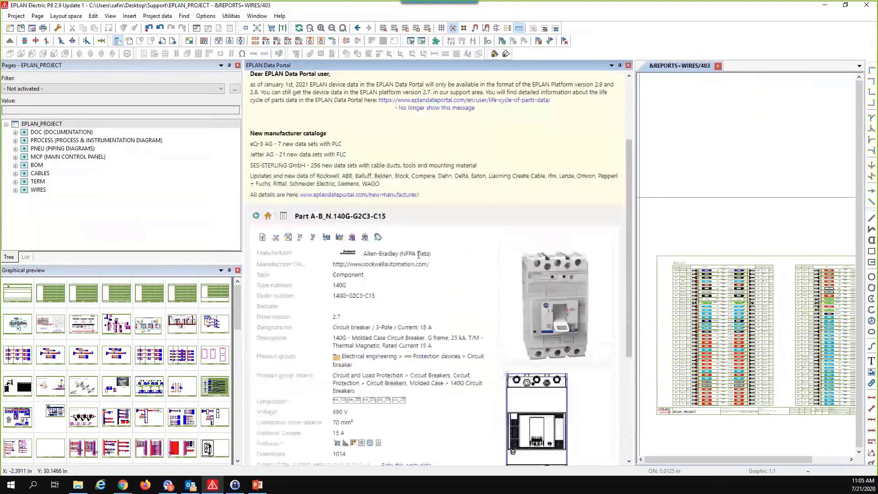
scroll(419, 255, up, 1)
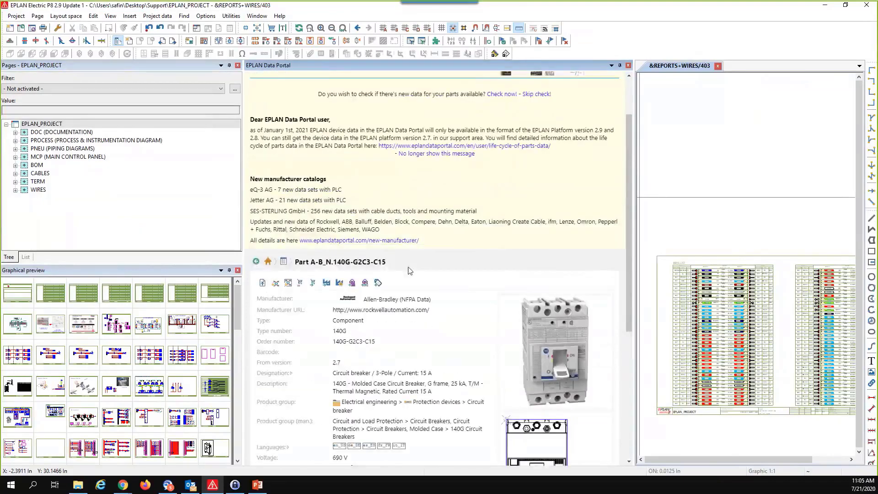
click(313, 283)
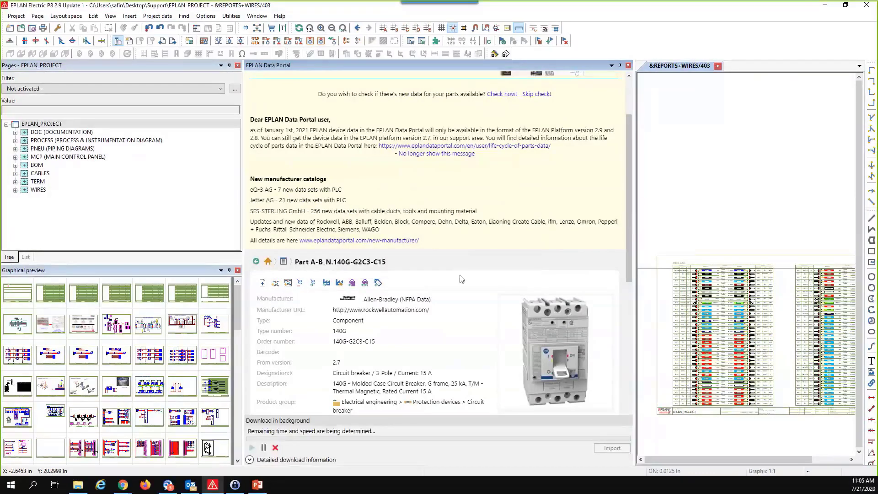
click(611, 448)
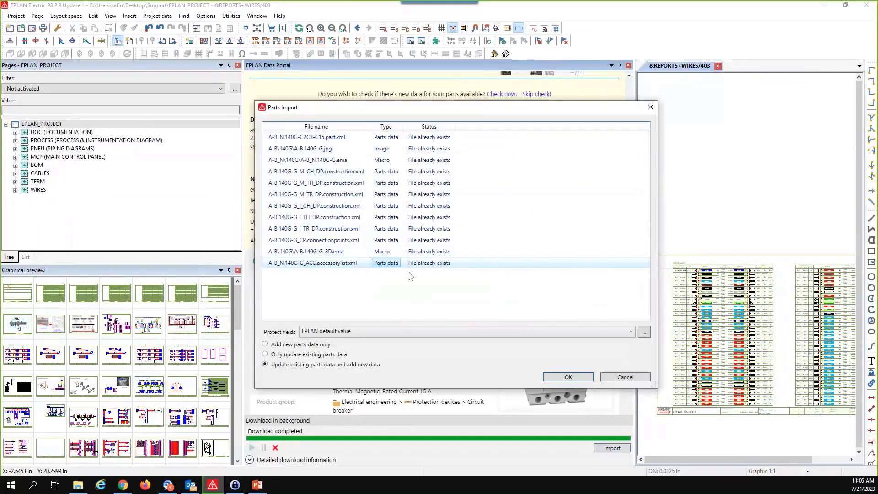
click(568, 377)
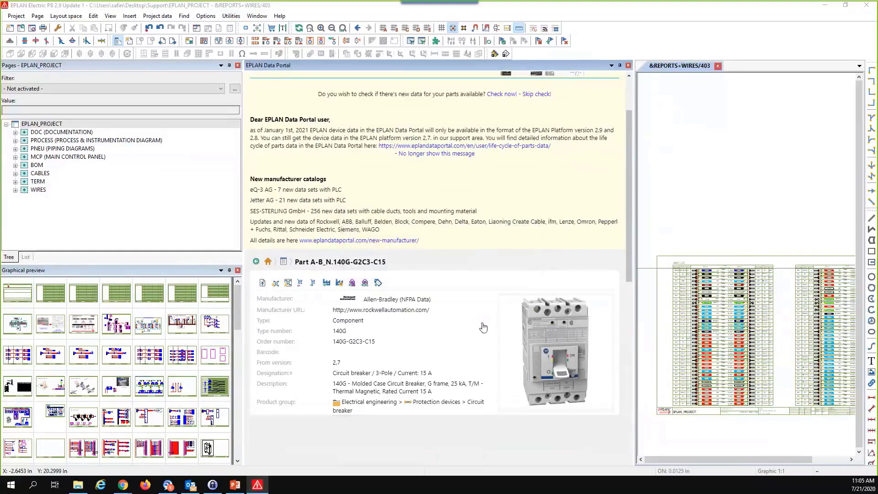
Step: Copy the part number A-B_N.140G-G2C3-C15 from the heading of the part's Data Portal page
scroll(483, 327, down, 3)
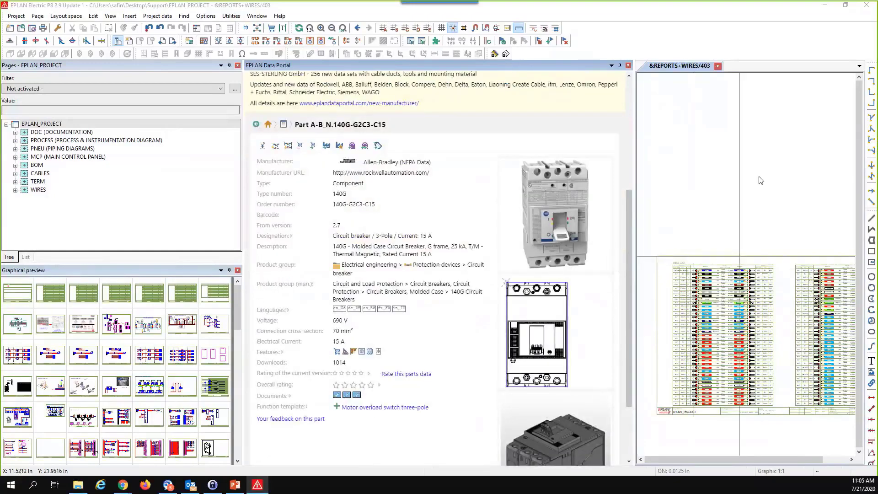
scroll(765, 147, down, 1)
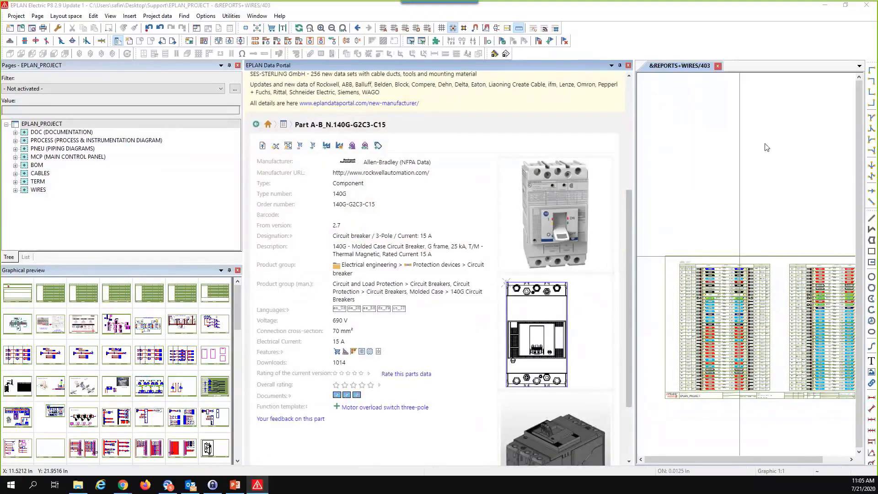
scroll(767, 148, up, 1)
scroll(391, 223, up, 2)
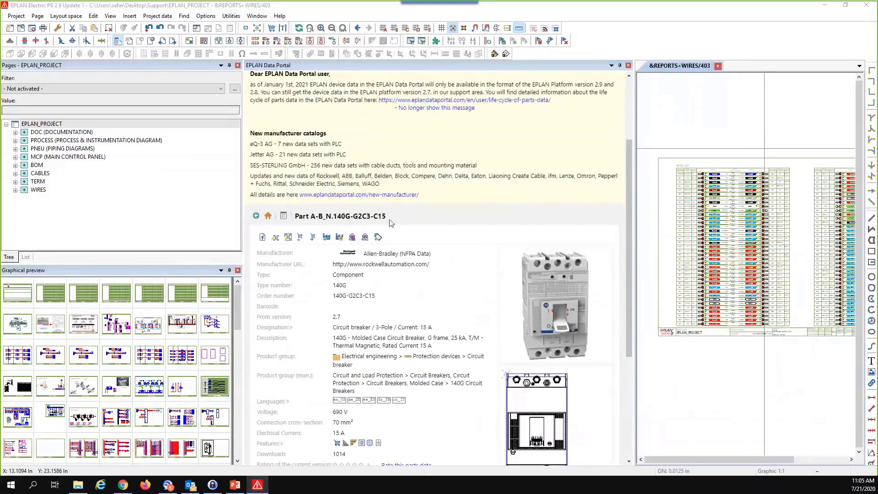
drag(386, 216, 310, 216)
right_click(310, 216)
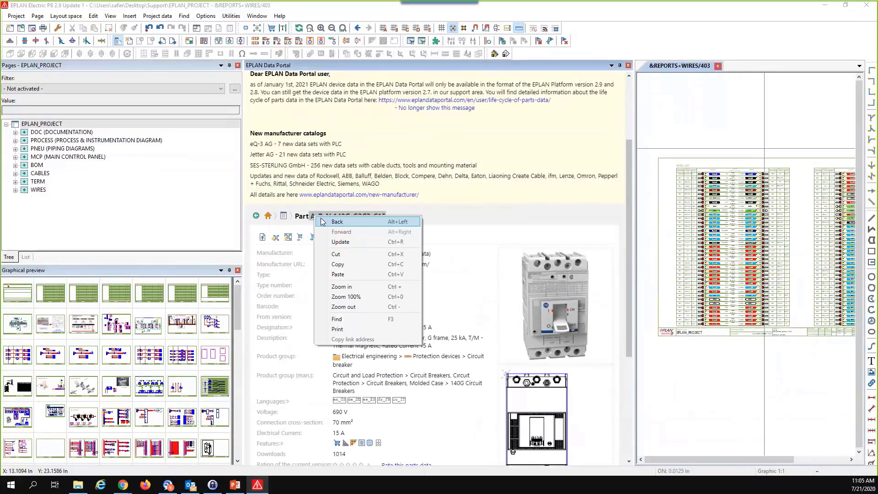
click(339, 265)
Step: Examine the part's technical data, macro and 3D previews, attached documents and the breakdown of its overall rating
scroll(526, 217, up, 3)
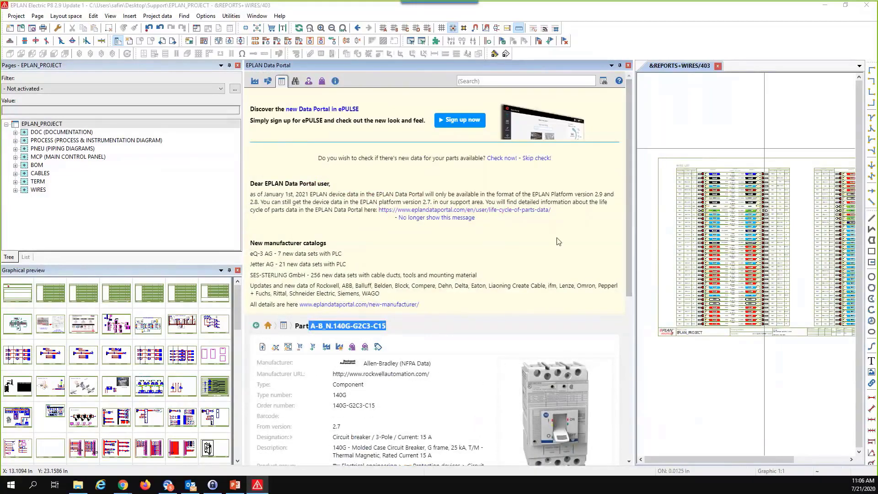
scroll(559, 241, down, 3)
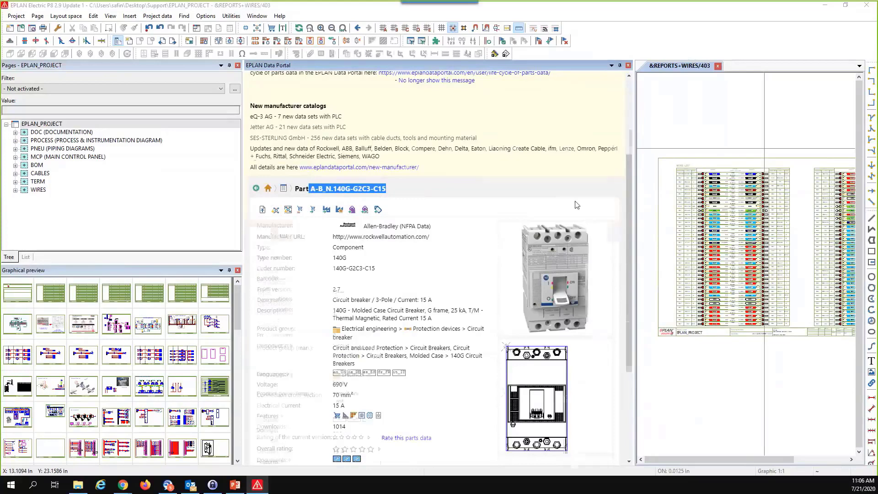
scroll(445, 146, up, 3)
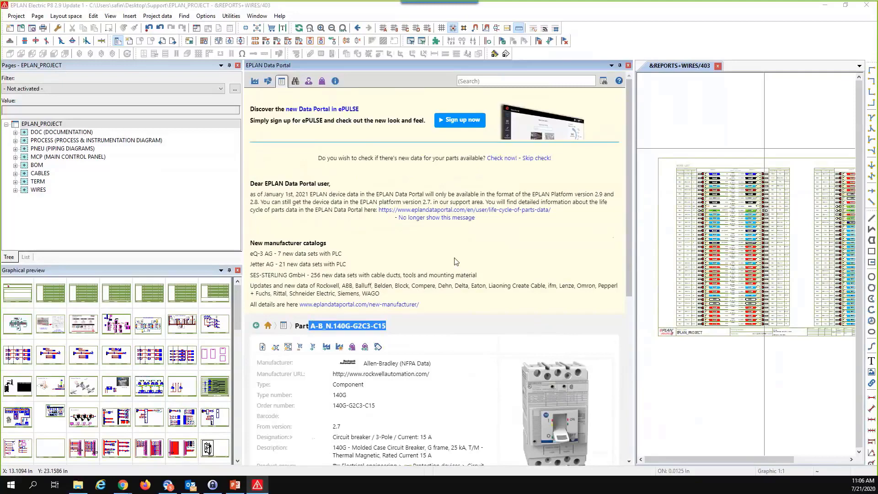
scroll(389, 362, down, 3)
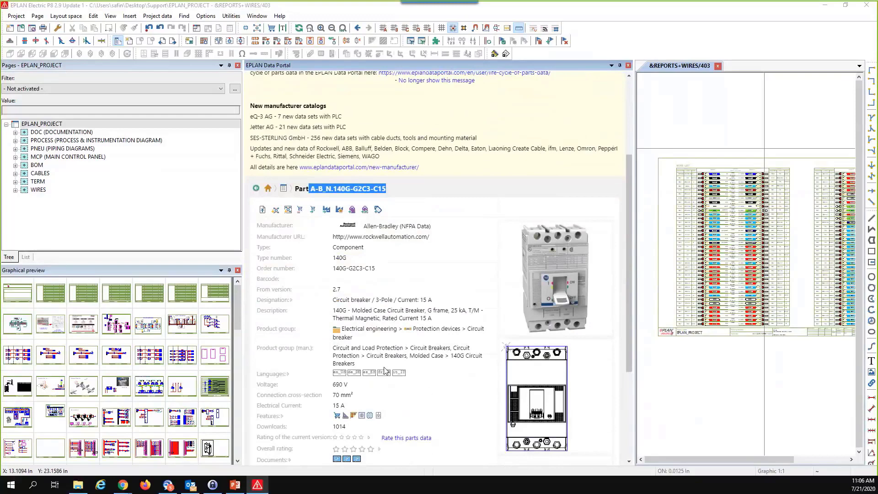
scroll(385, 371, down, 1)
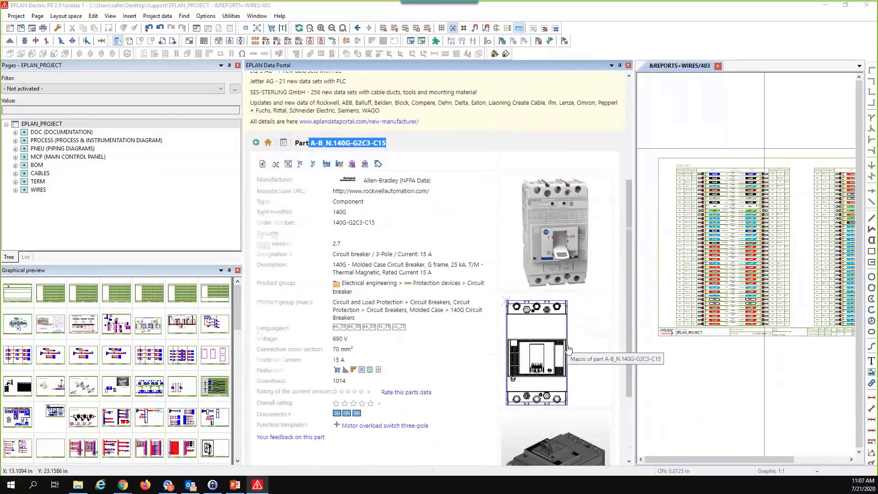
scroll(568, 350, down, 2)
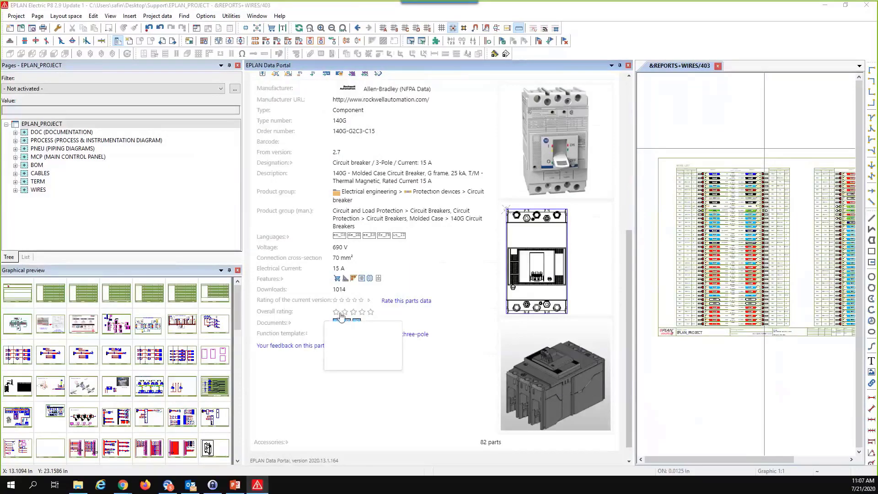
mouse_move(356, 314)
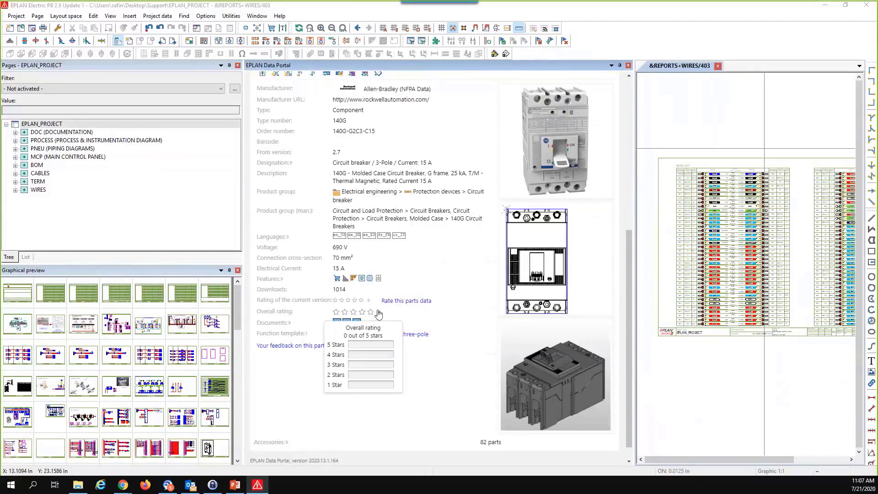
scroll(402, 301, up, 5)
scroll(404, 308, down, 6)
Step: Rate the circuit breaker's parts data Excellent with five stars and remove that rating again
mouse_move(435, 340)
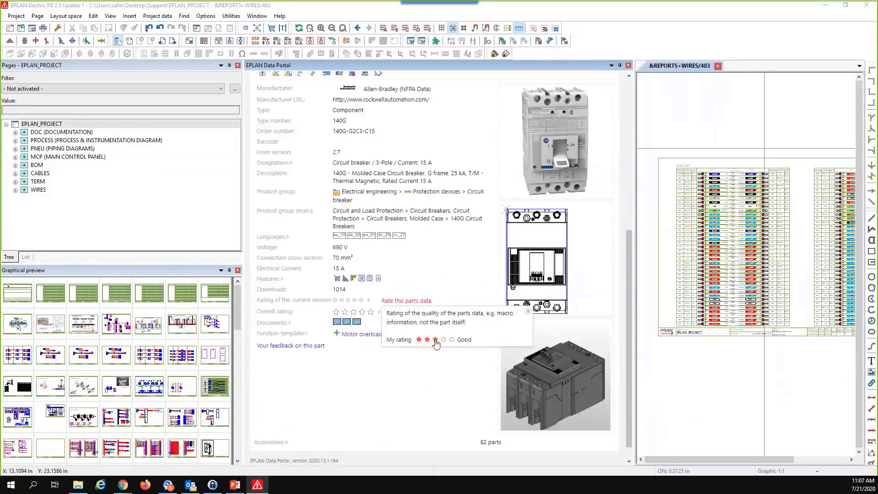
click(446, 340)
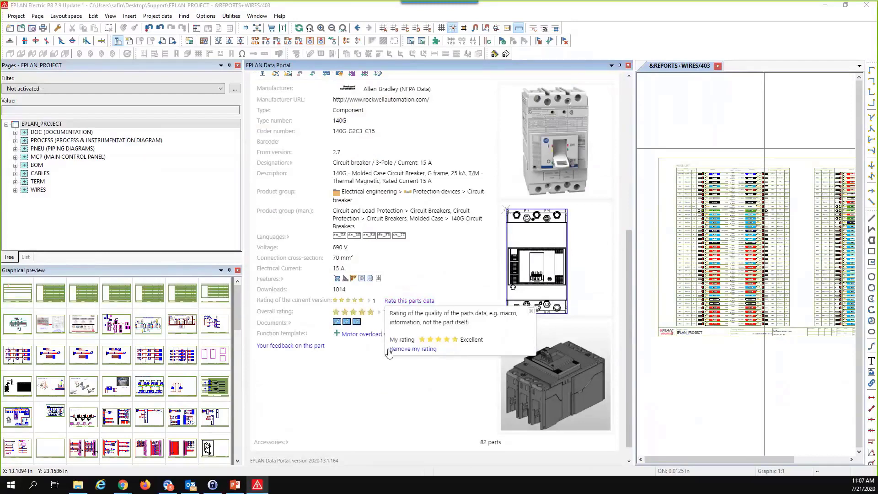
click(423, 351)
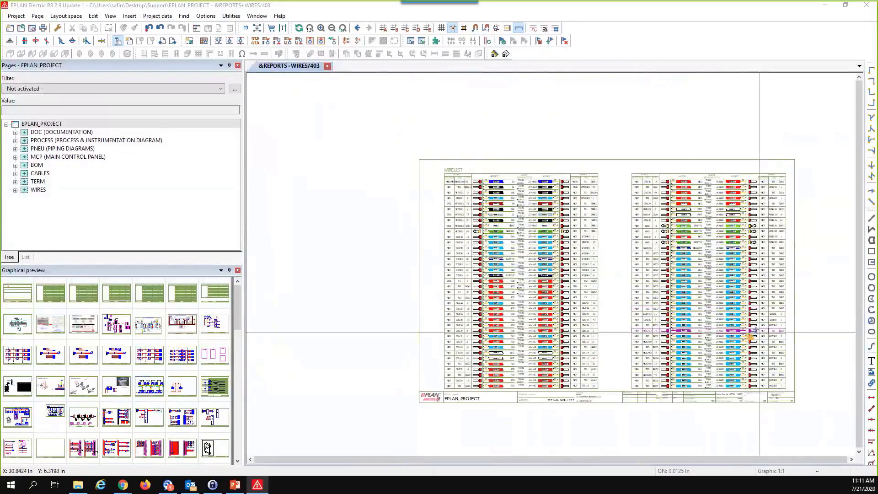
scroll(759, 333, down, 1)
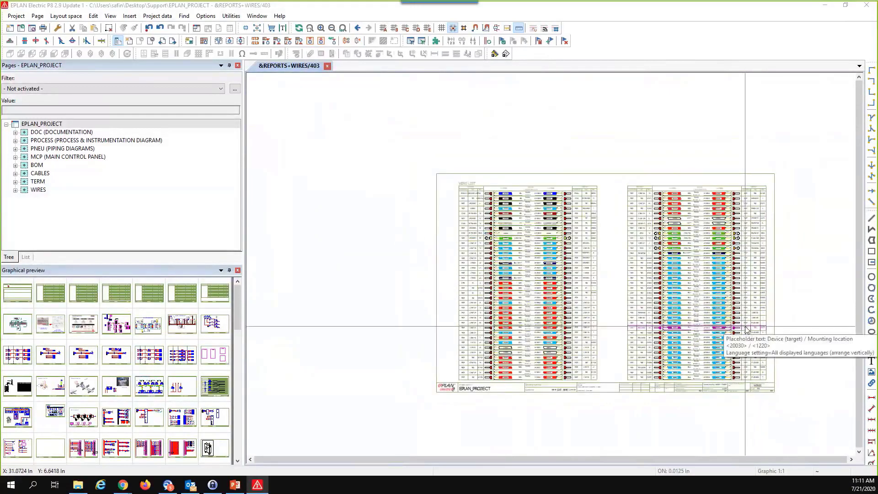